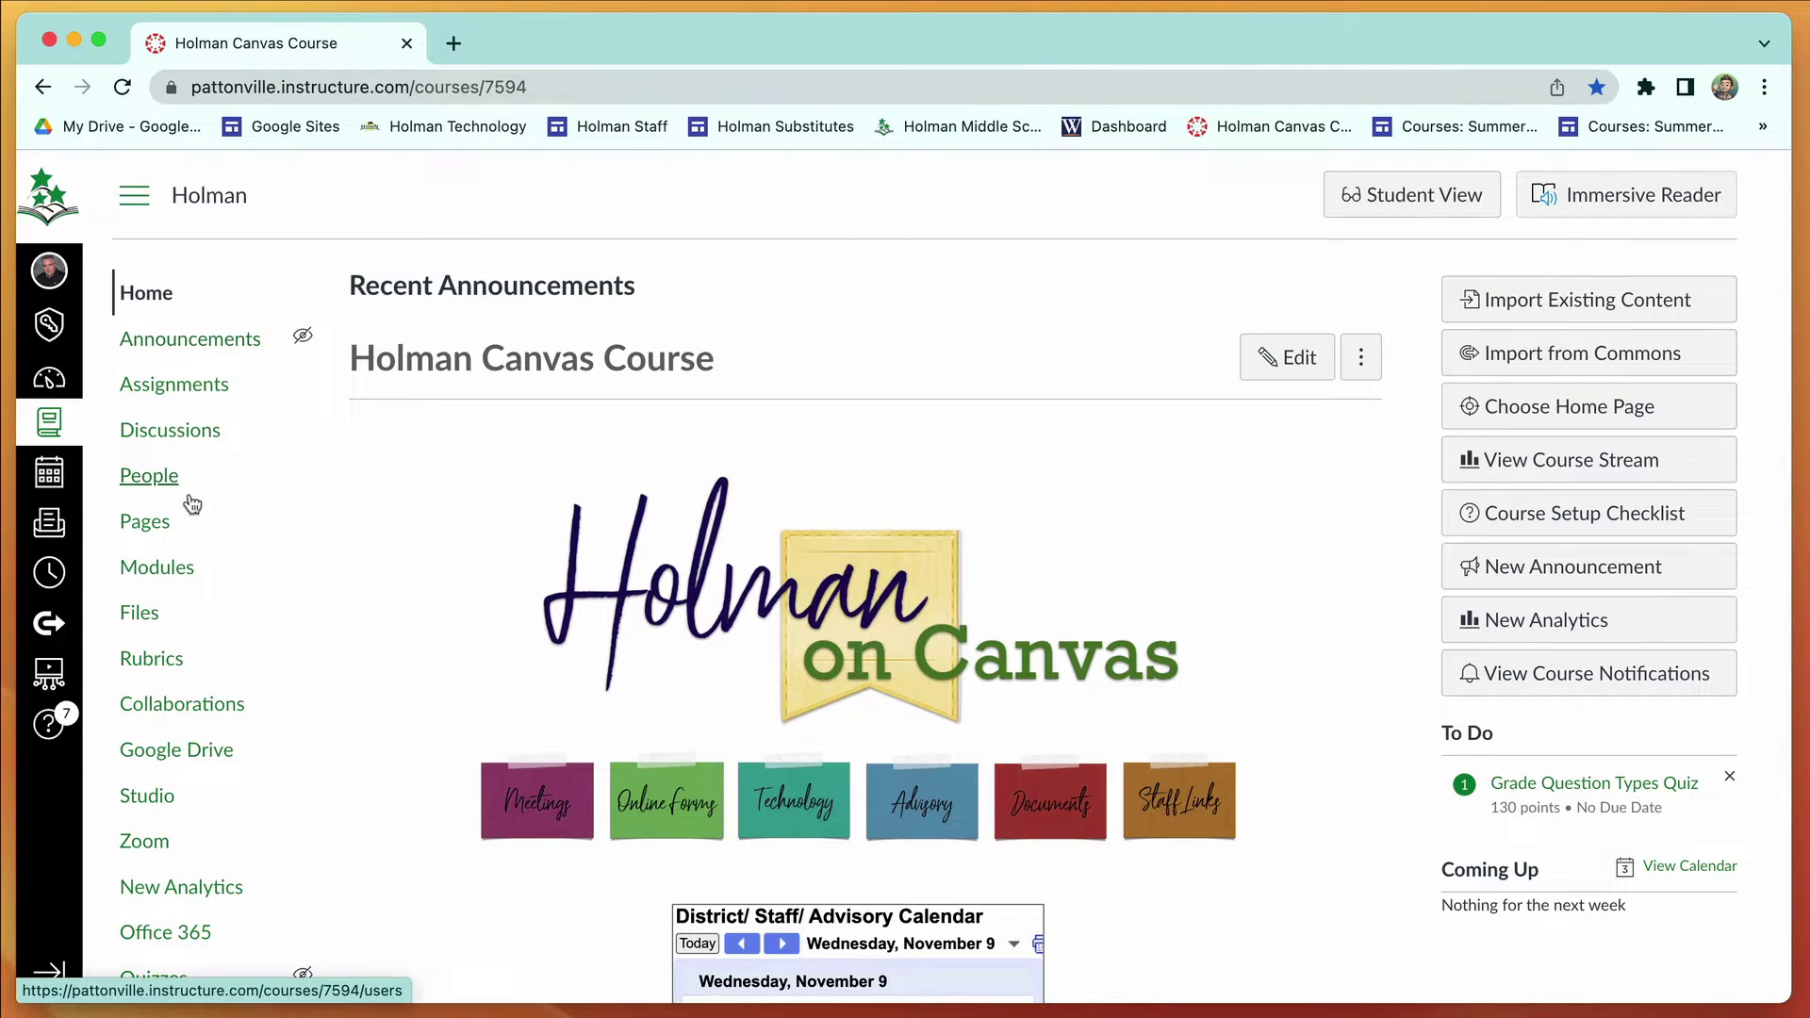
# Create a new quiz in the course's Quizzes area using the New Quizzes engine.
pyautogui.scroll(-5, 189, 505)
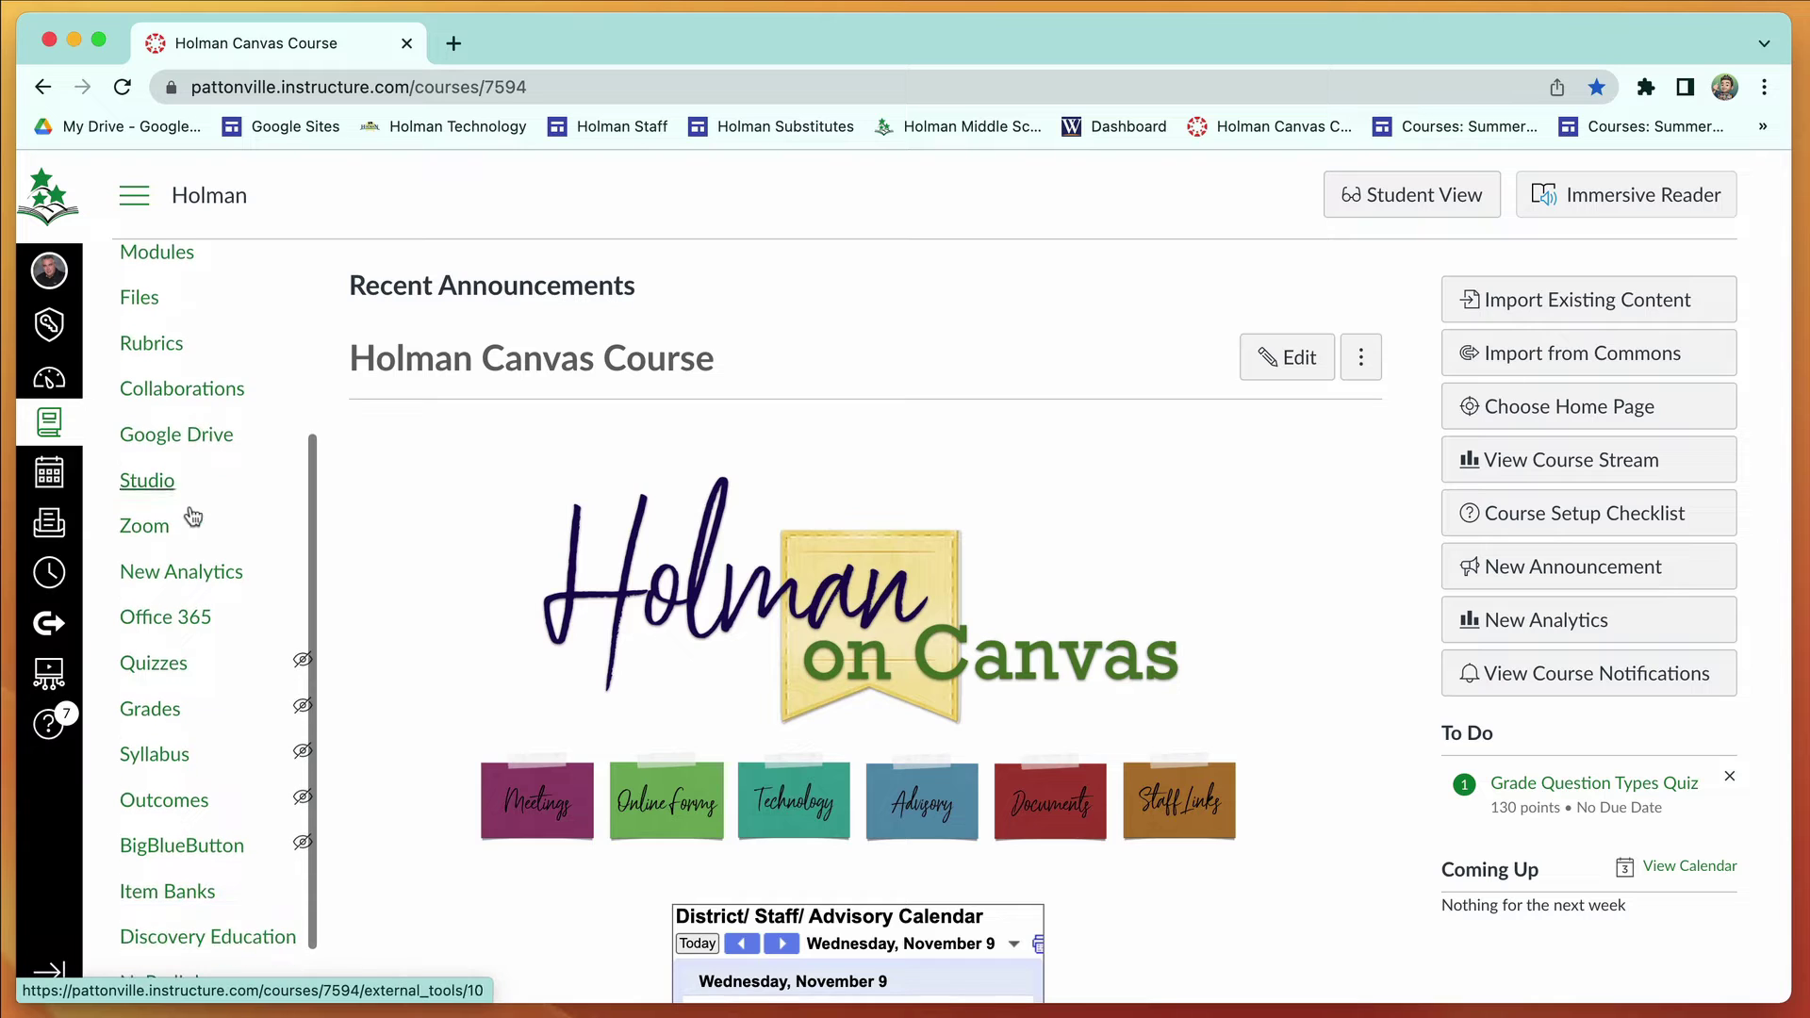
pyautogui.click(155, 665)
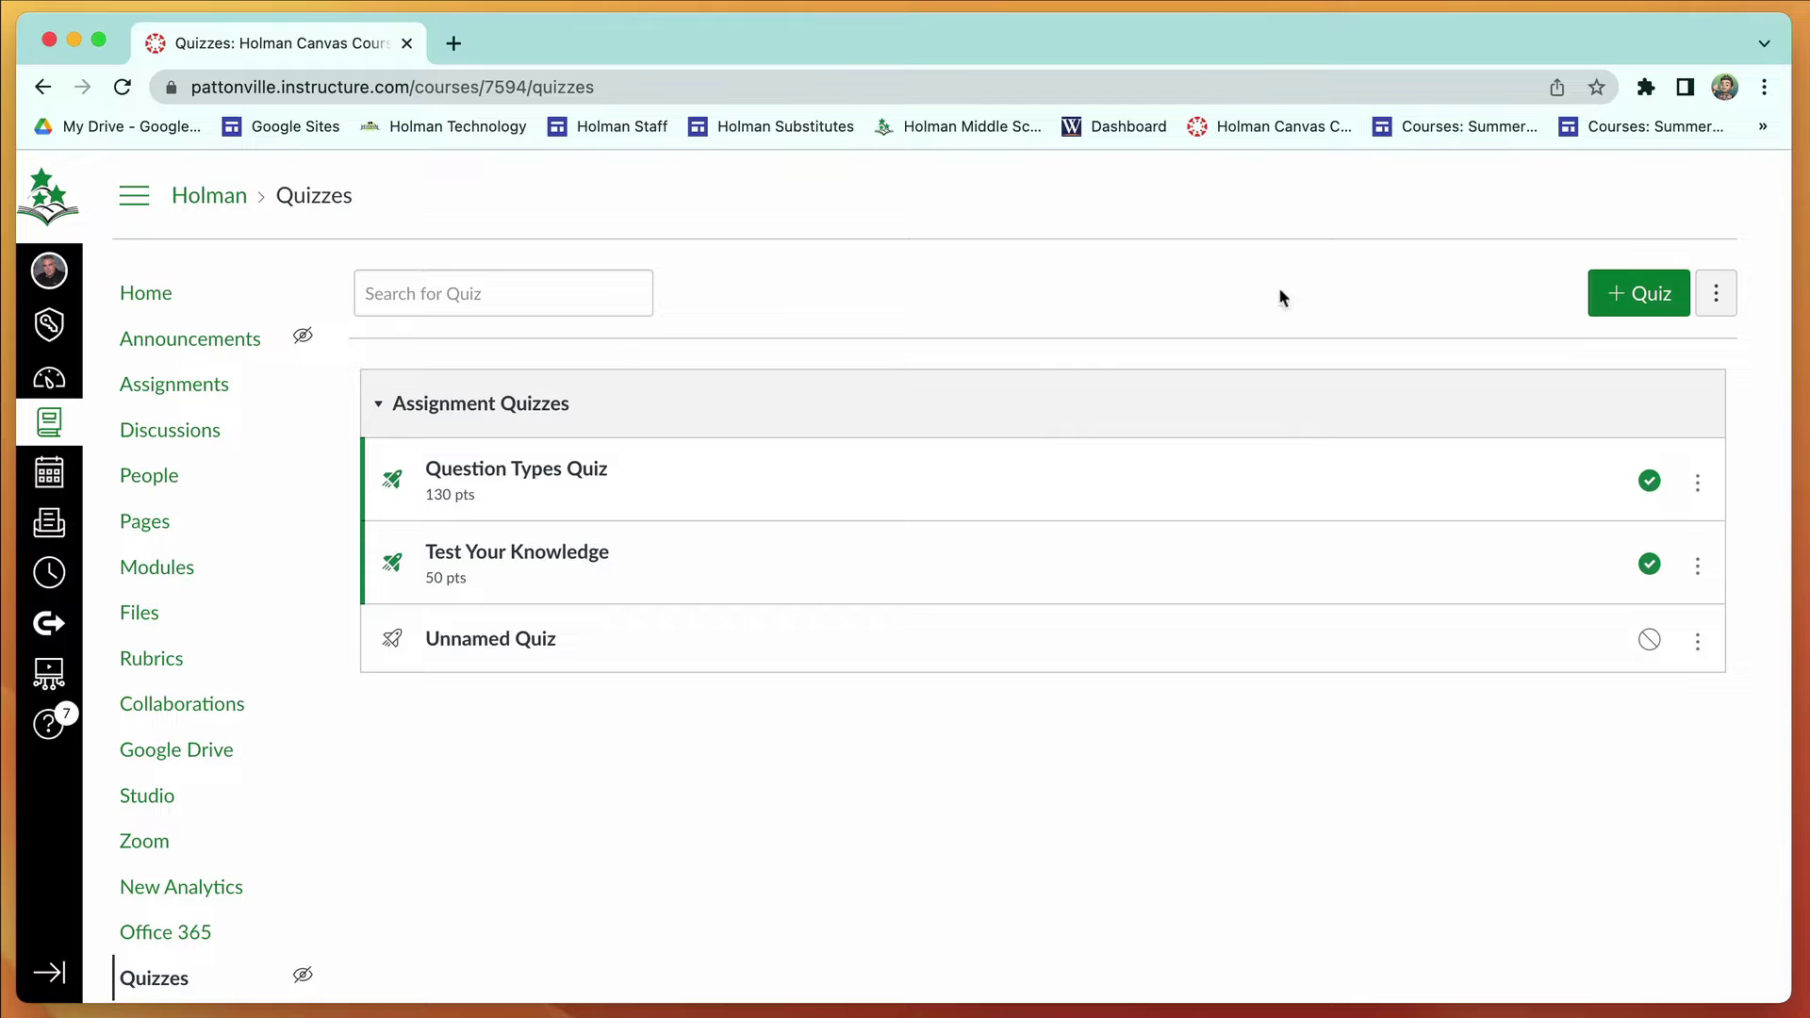
pyautogui.click(1648, 298)
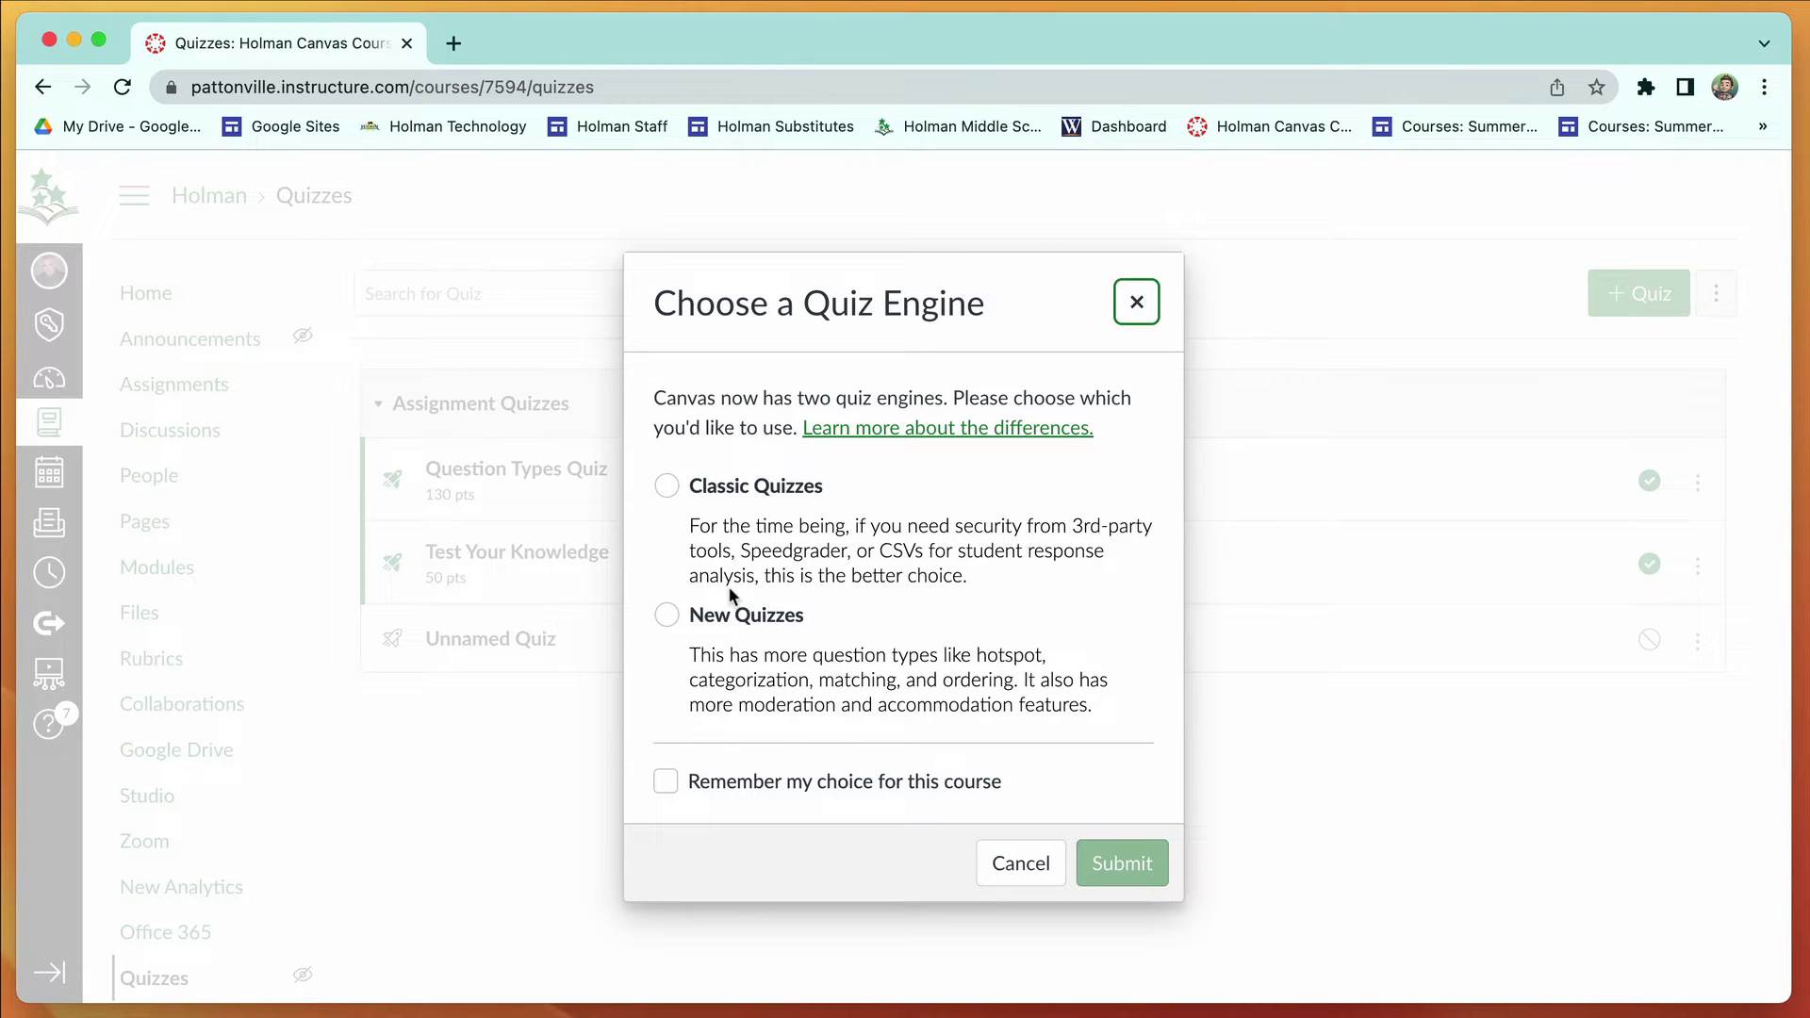
pyautogui.click(668, 616)
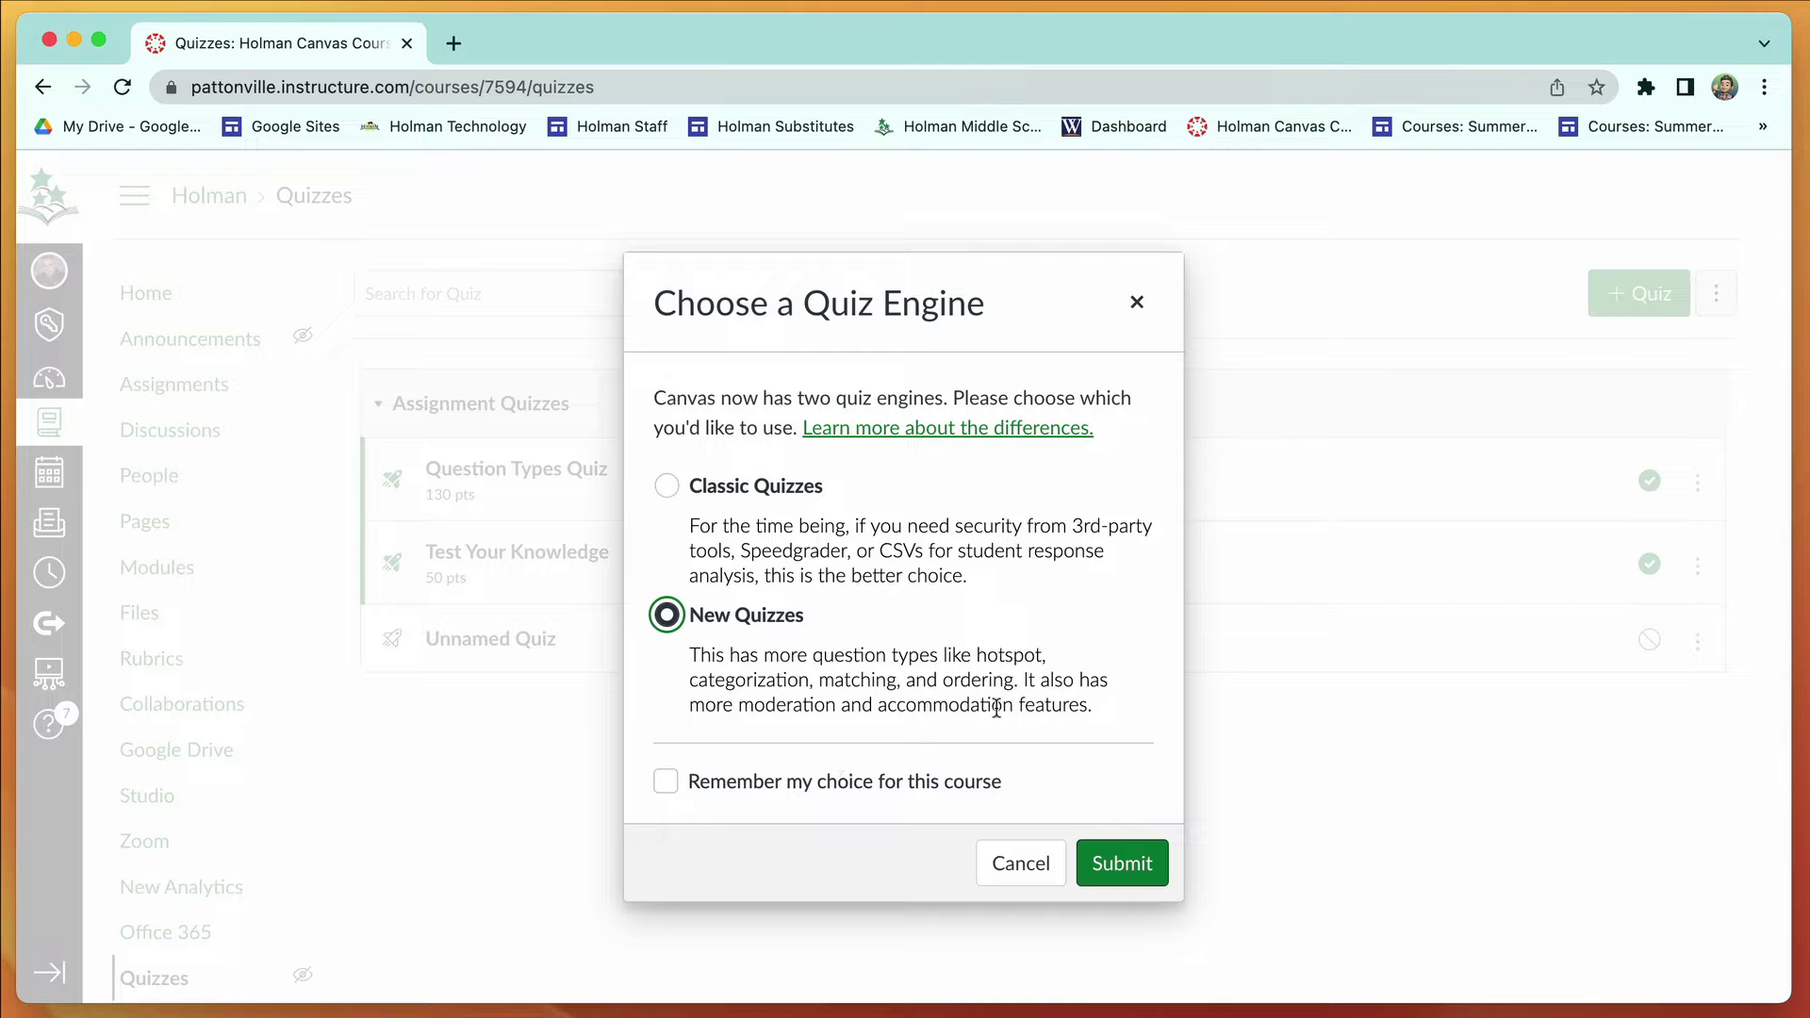
pyautogui.click(1135, 879)
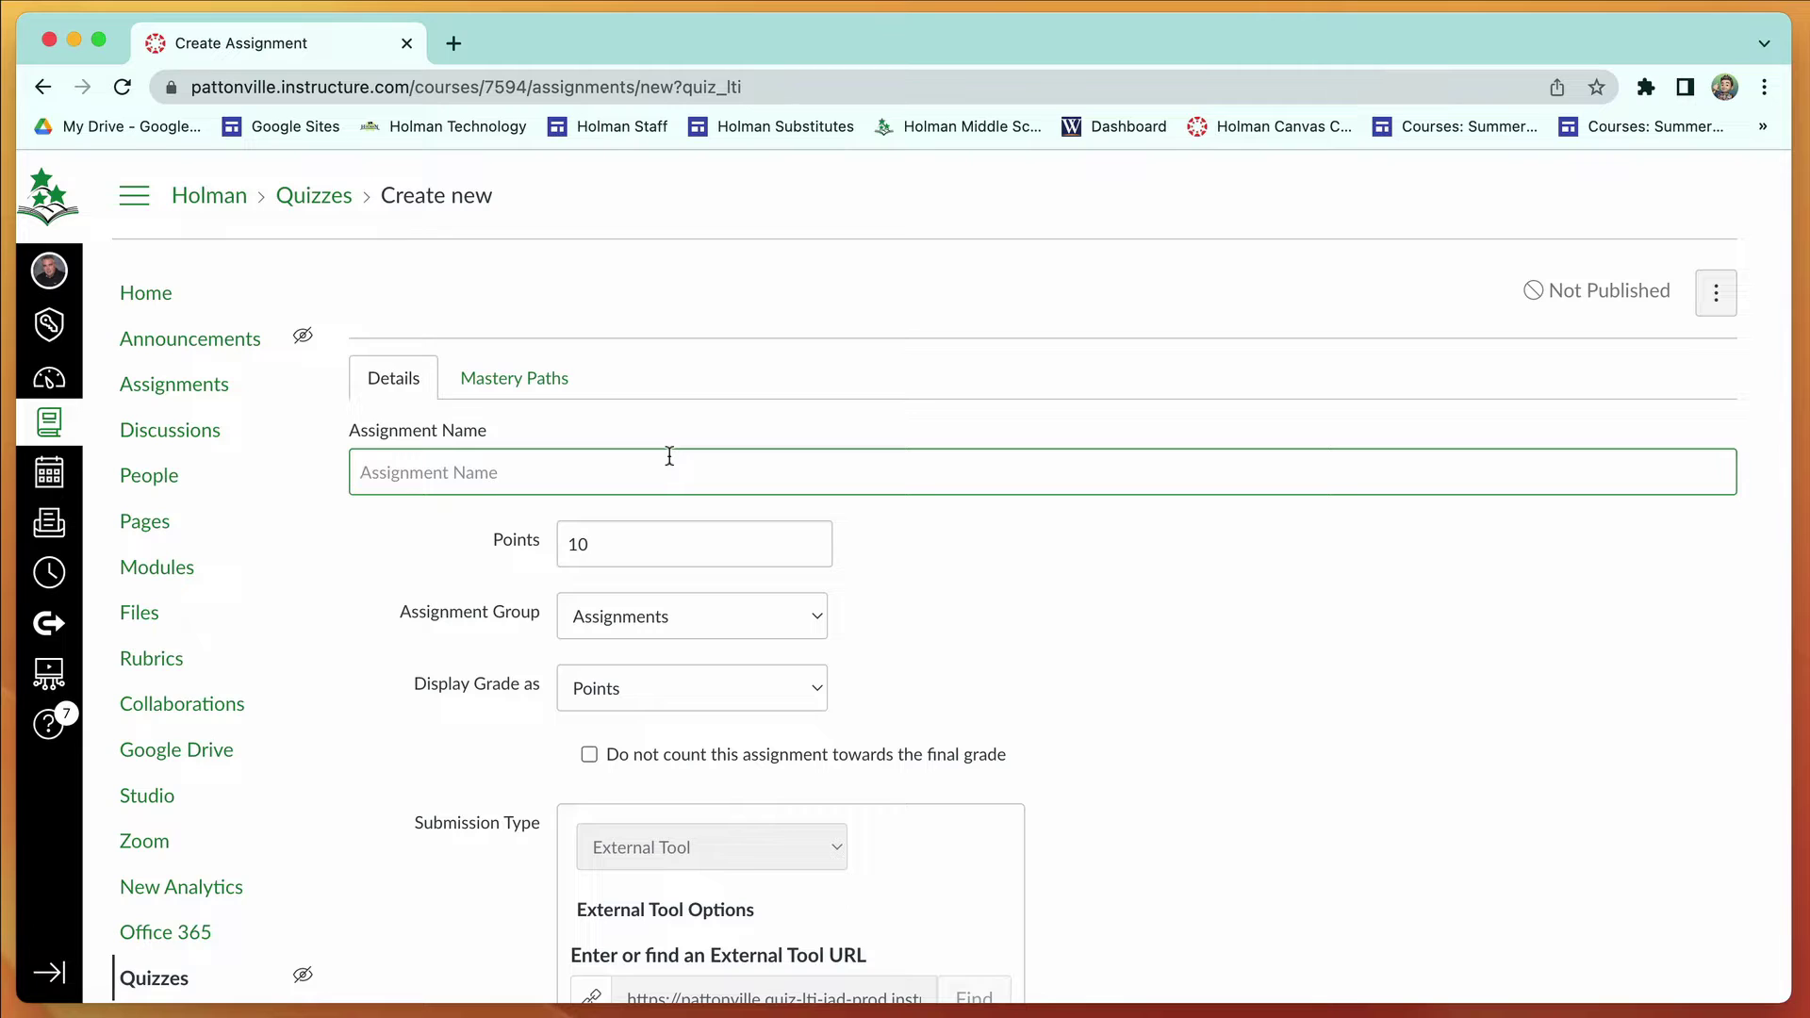
# Name the assignment "States Quiz", set it to 100 points, and start building the quiz.
pyautogui.write('States Quiz')
pyautogui.click(746, 553)
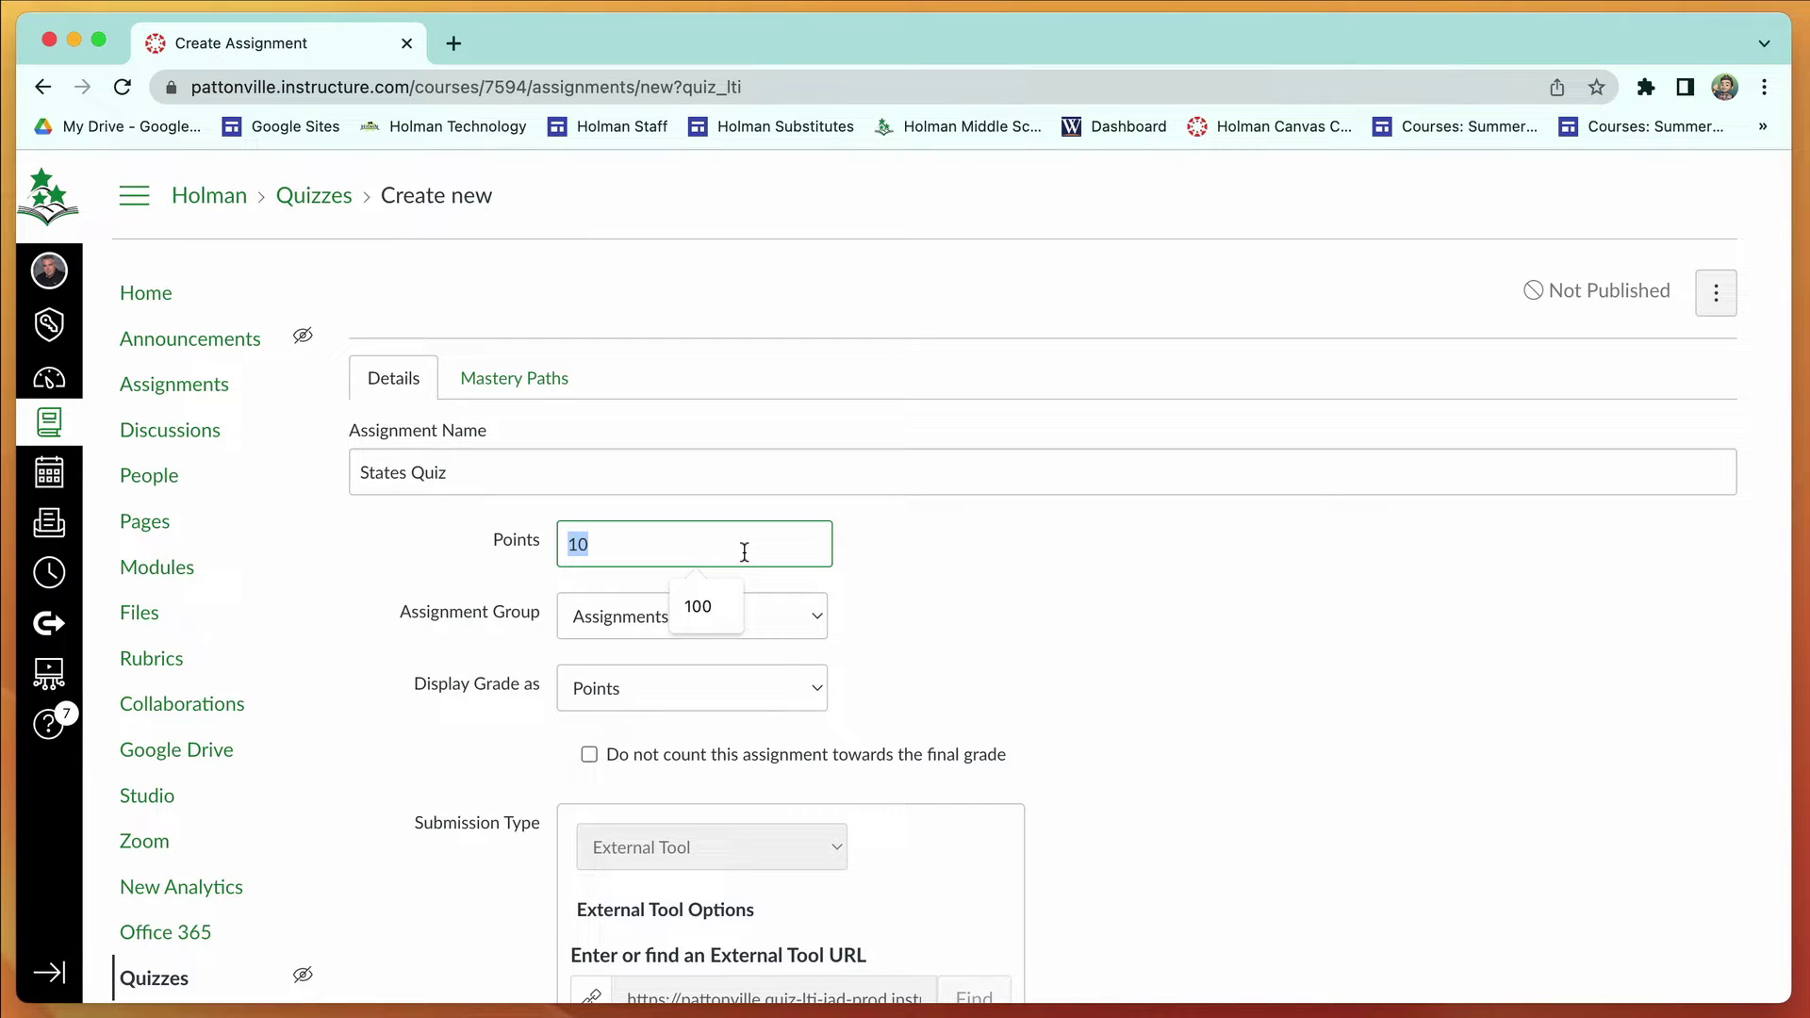
pyautogui.write('100')
pyautogui.scroll(-7, 745, 610)
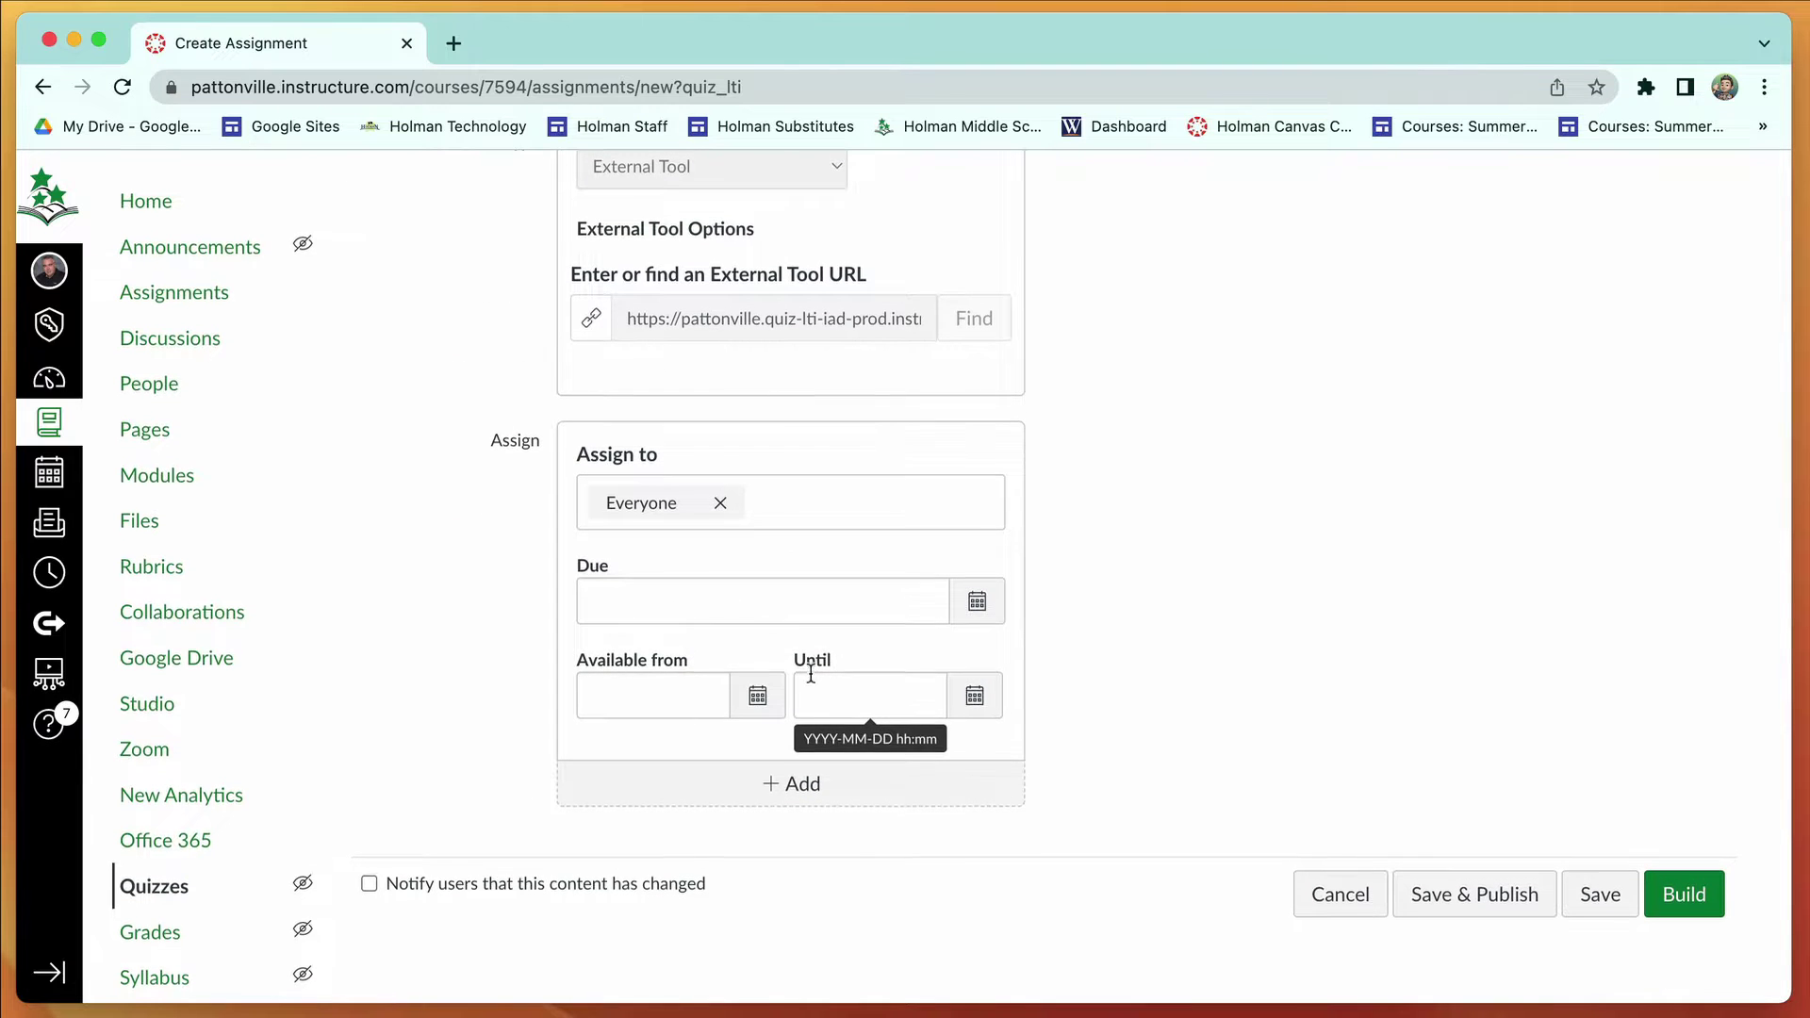
pyautogui.click(1685, 904)
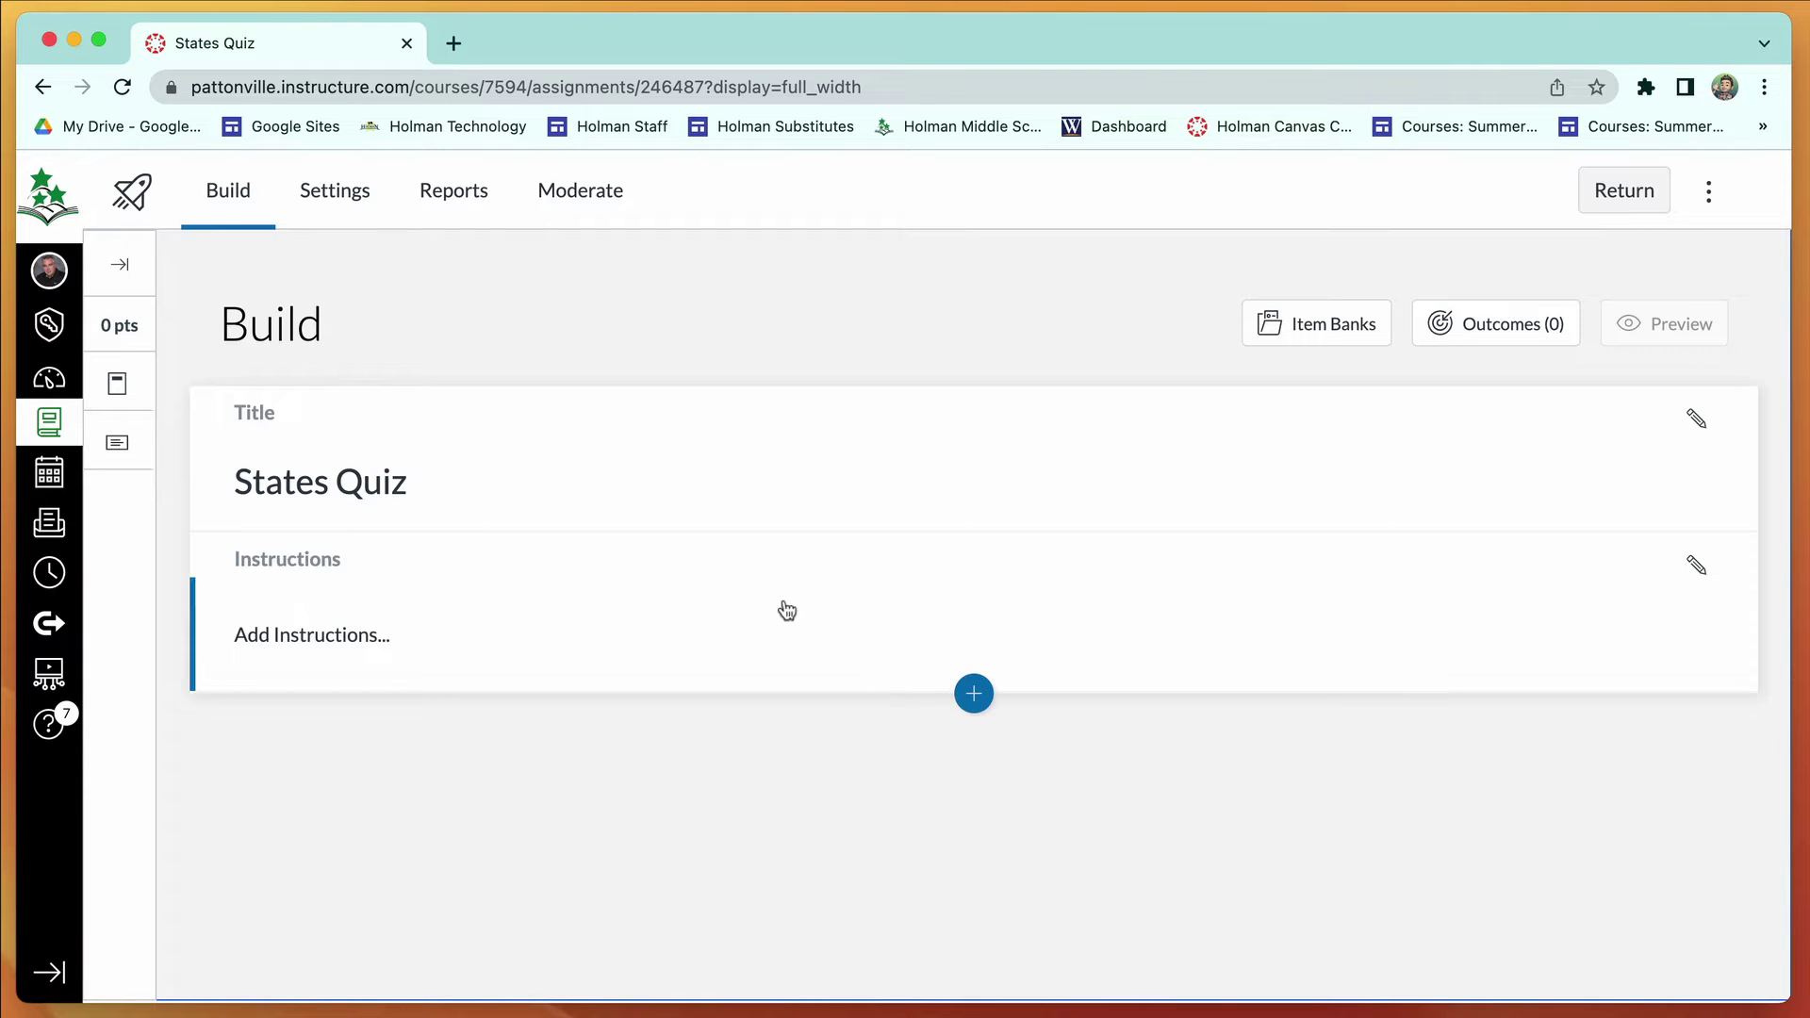
# Insert a Multiple Choice question with the stem "Which of these is not one of the 13 original colonies?".
pyautogui.click(974, 694)
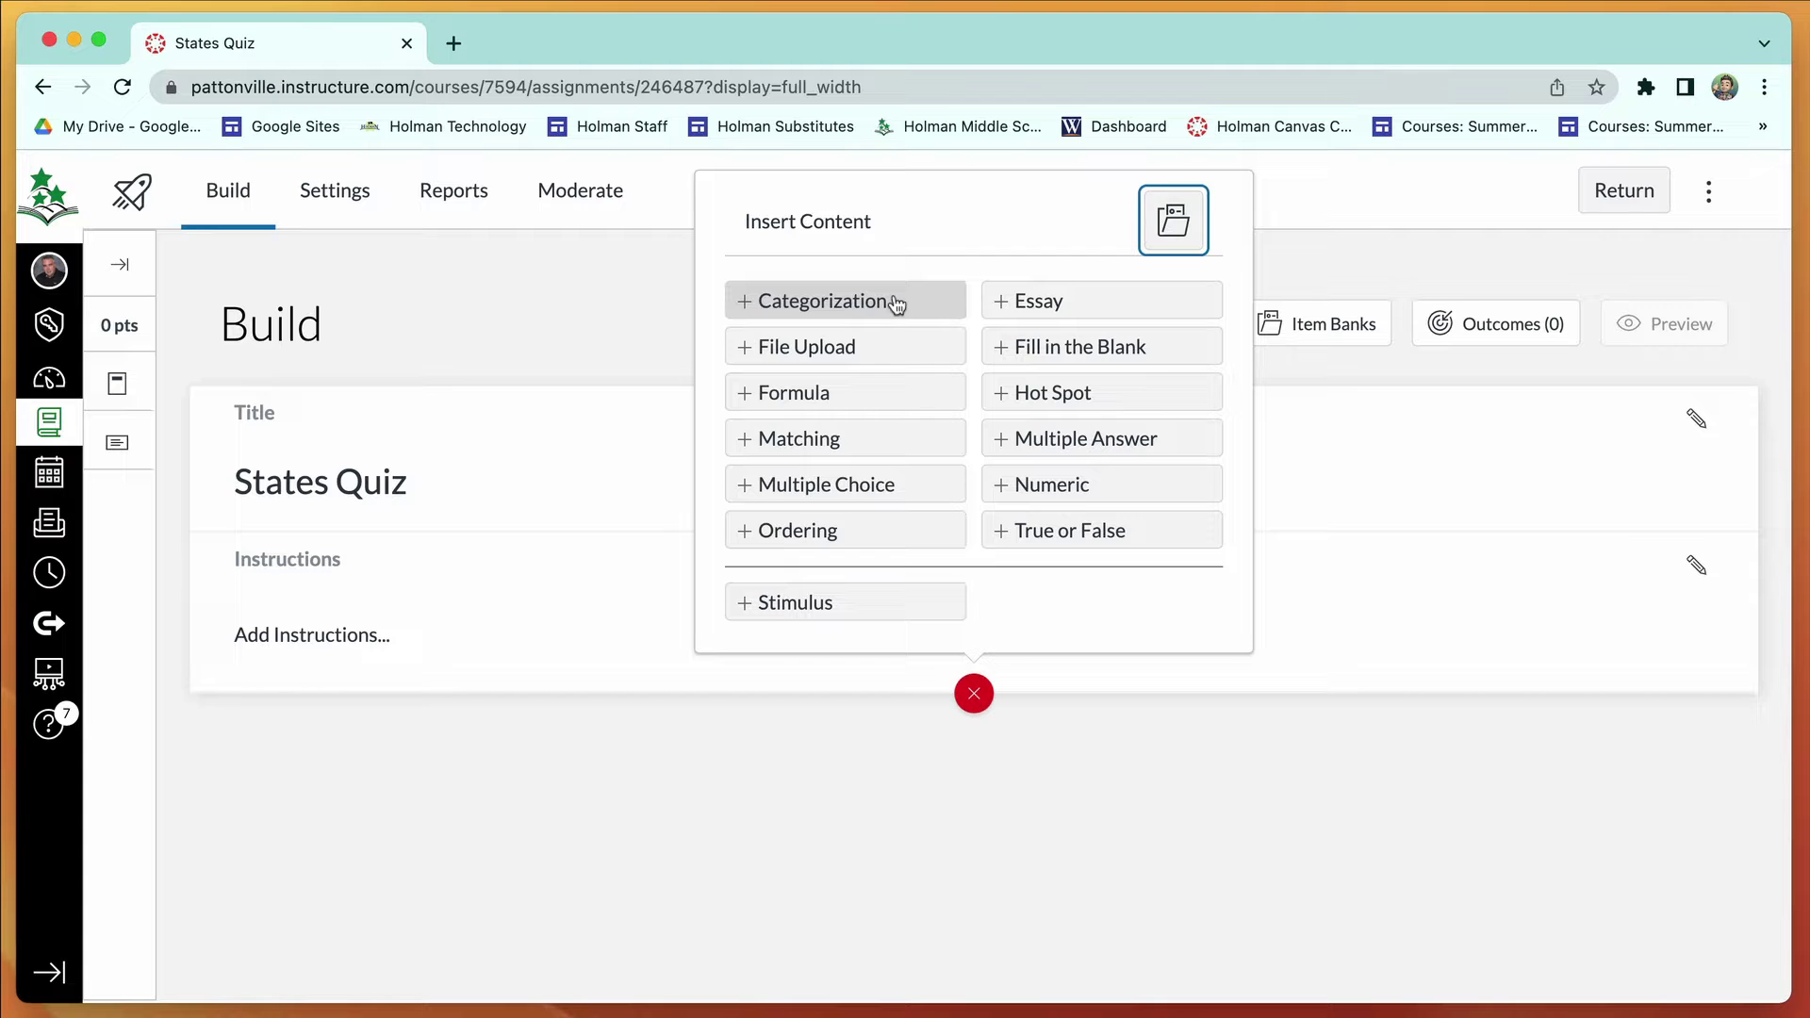
pyautogui.click(828, 490)
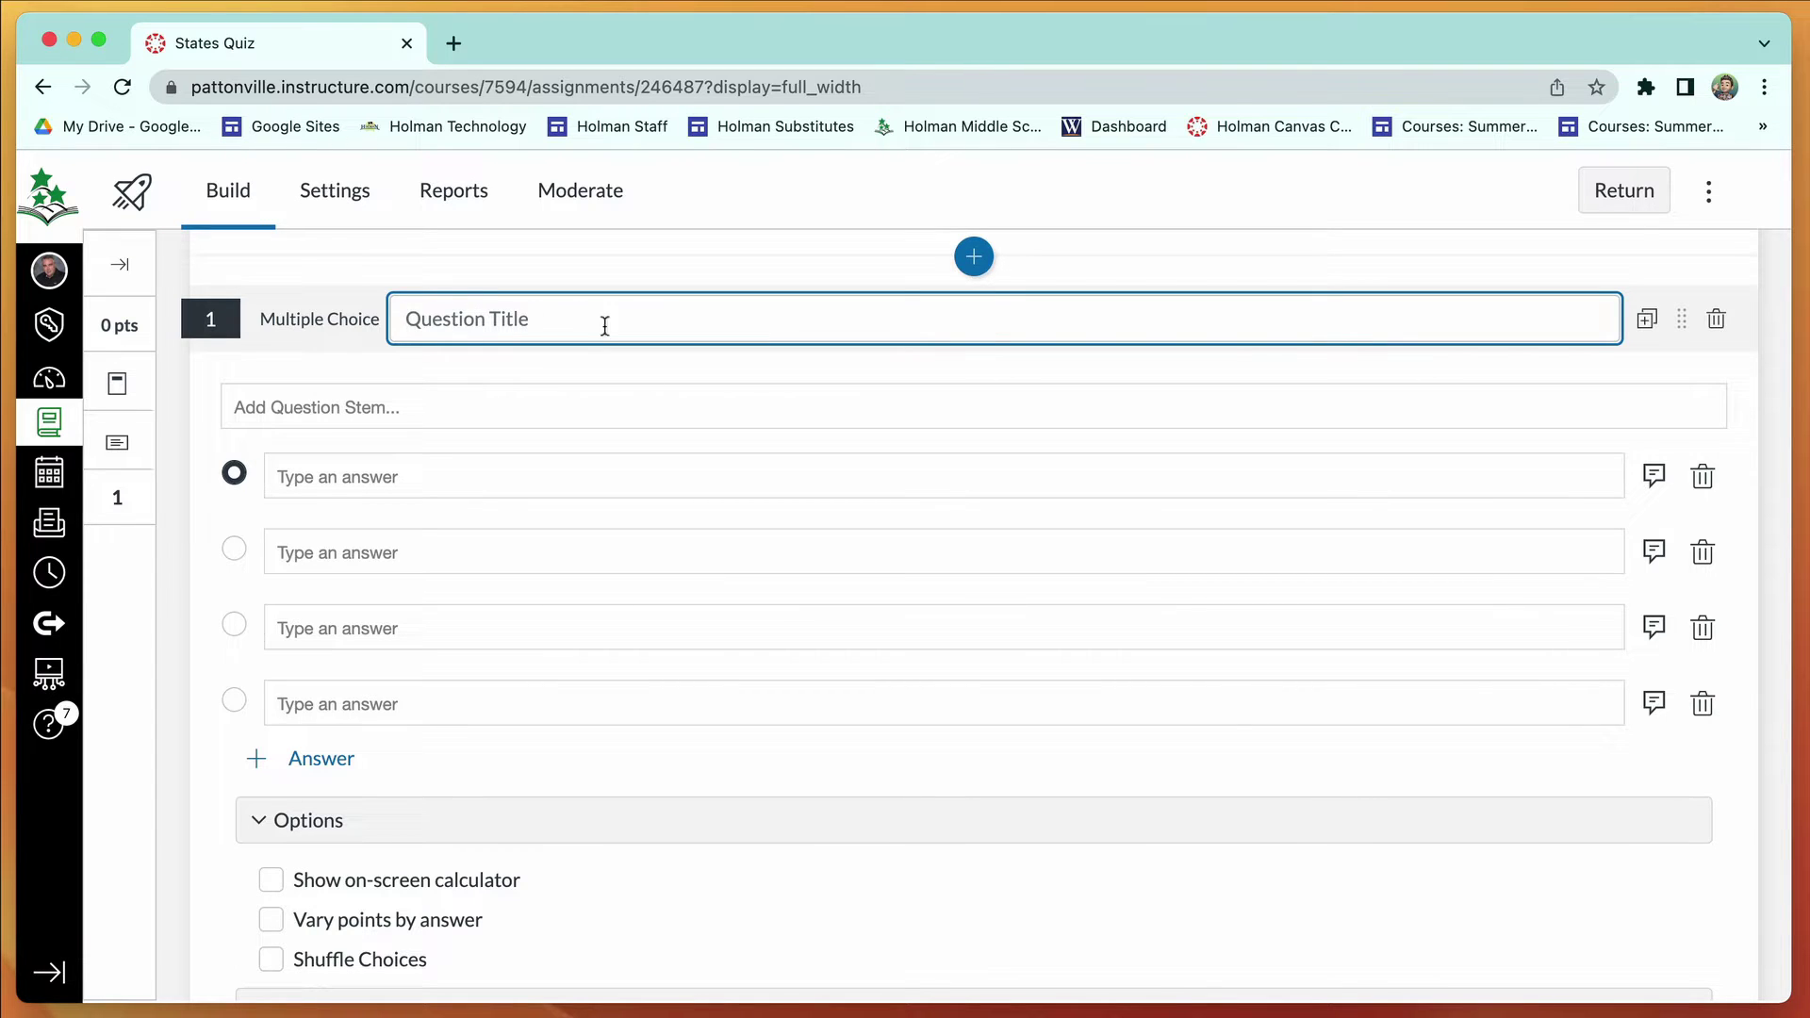
pyautogui.click(381, 404)
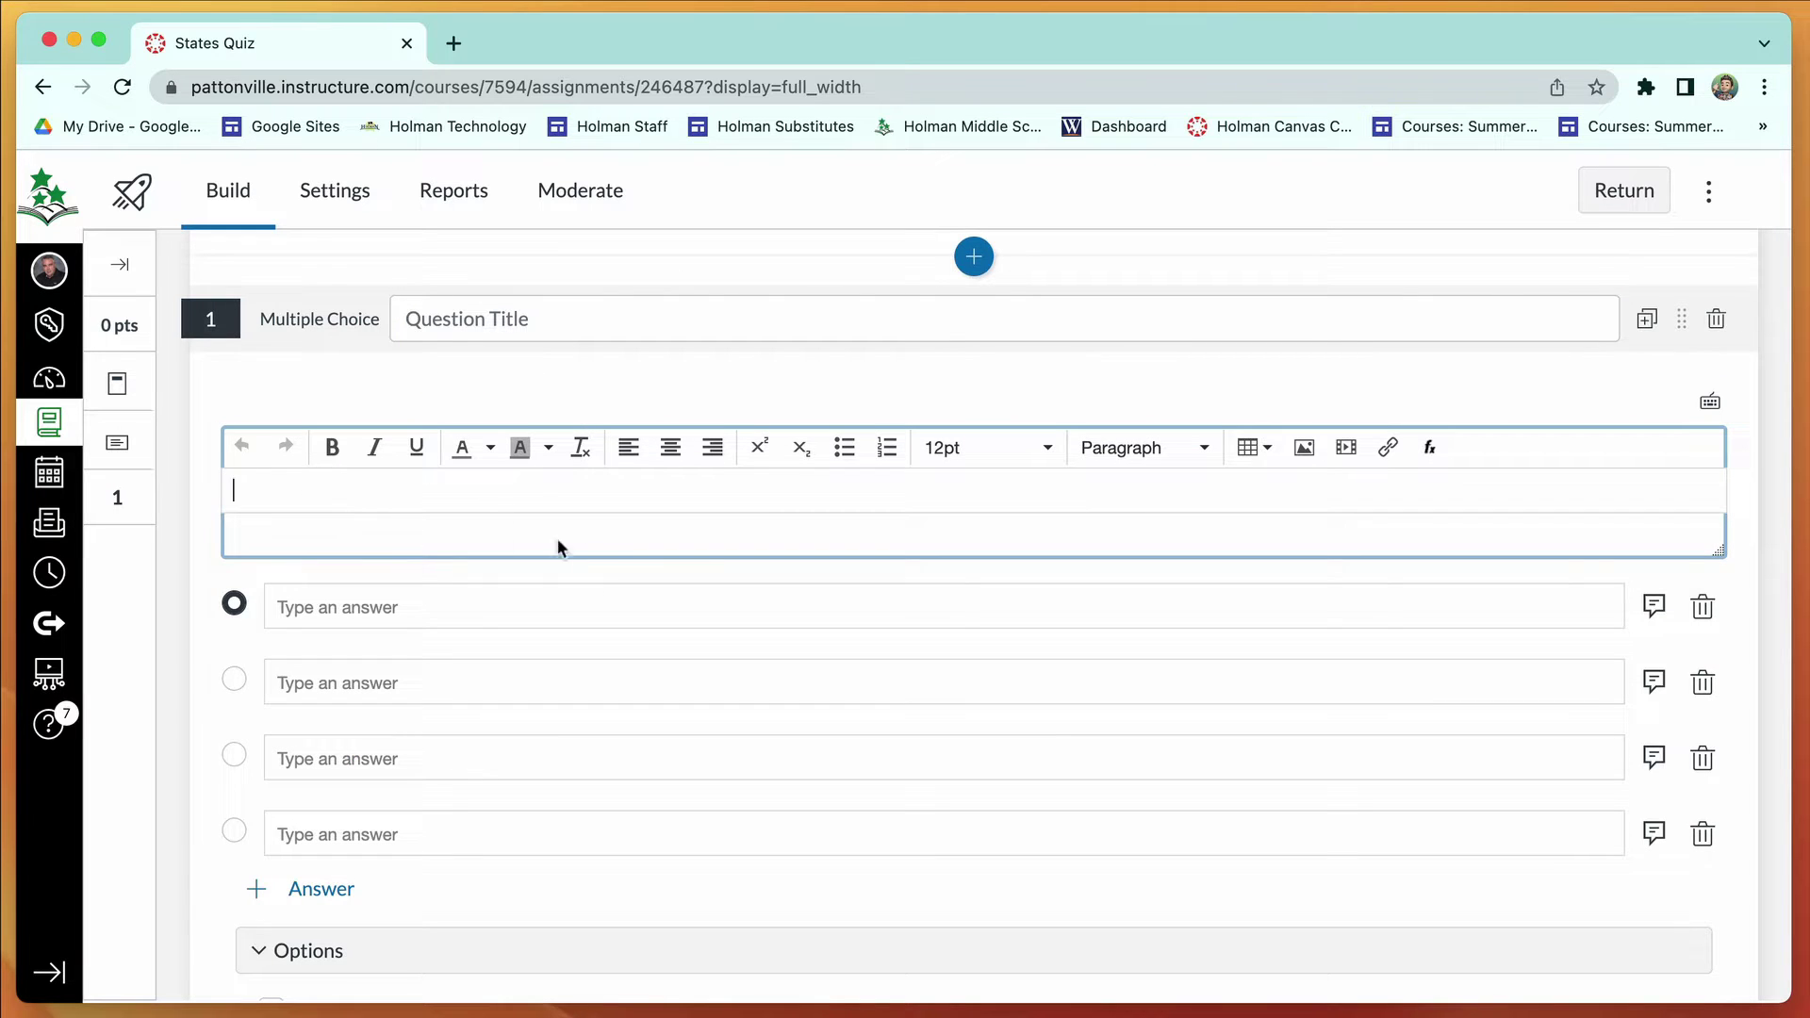
pyautogui.click(555, 309)
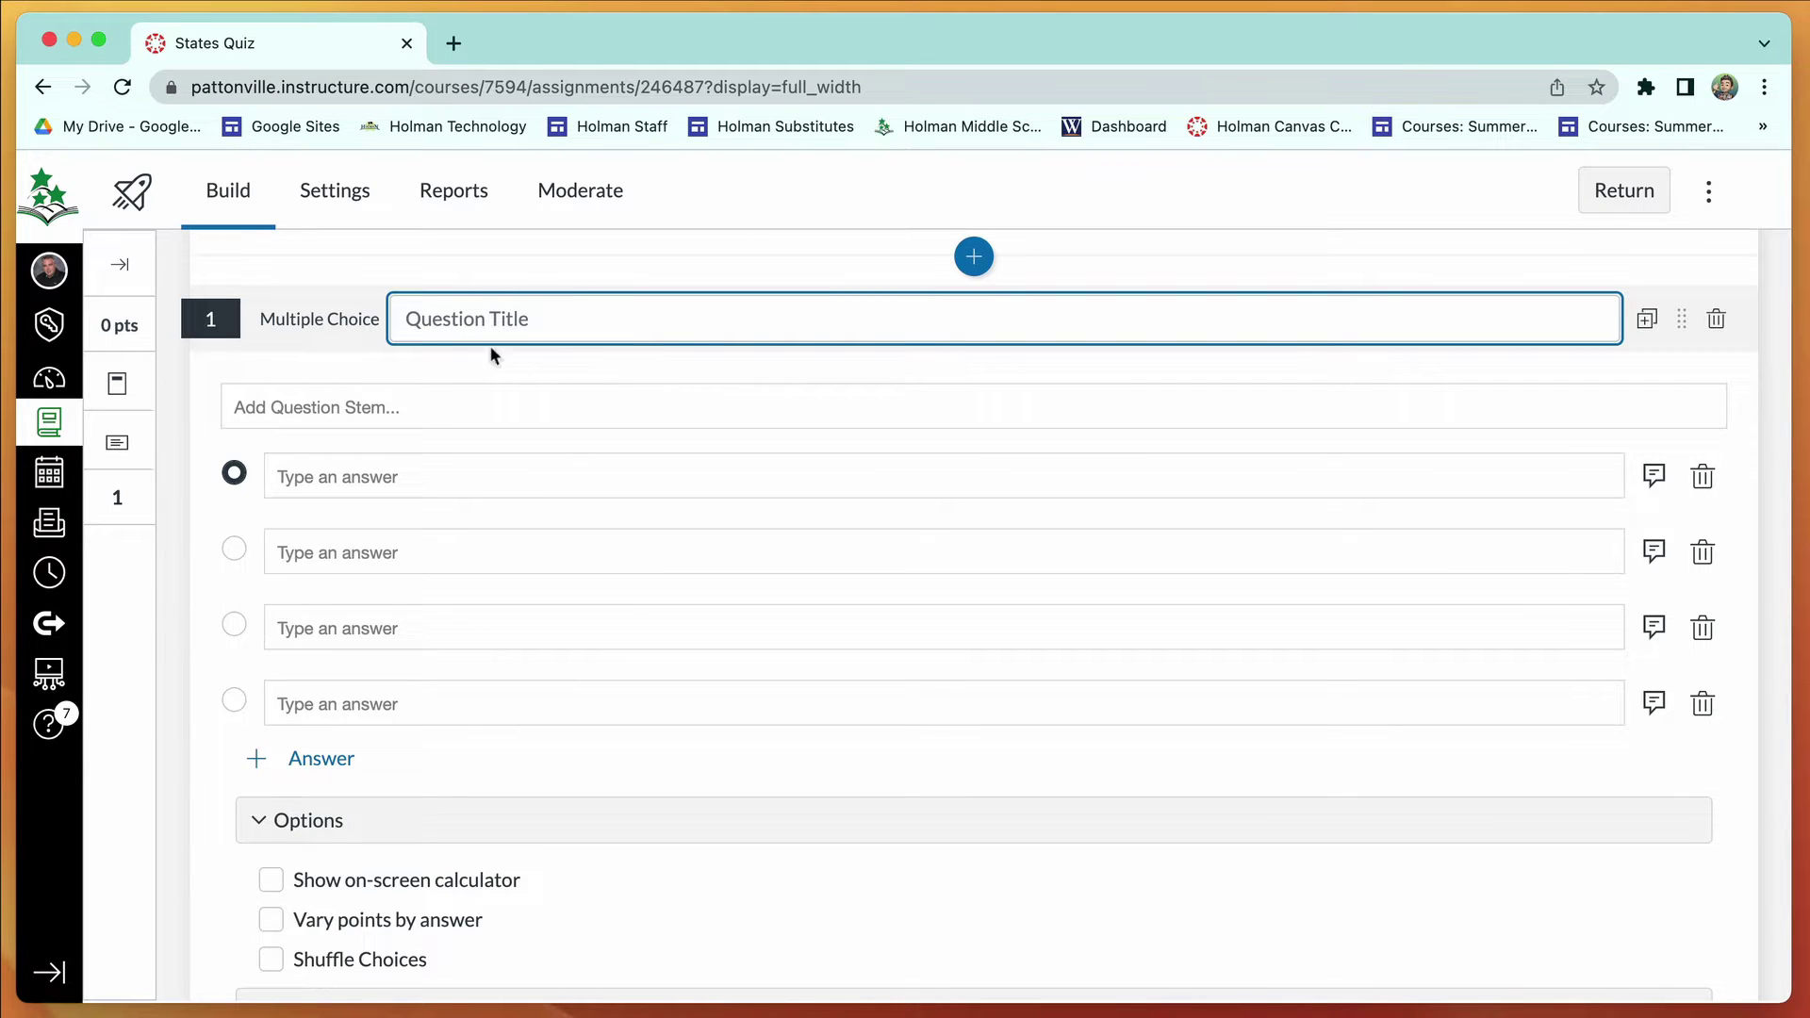
pyautogui.click(306, 415)
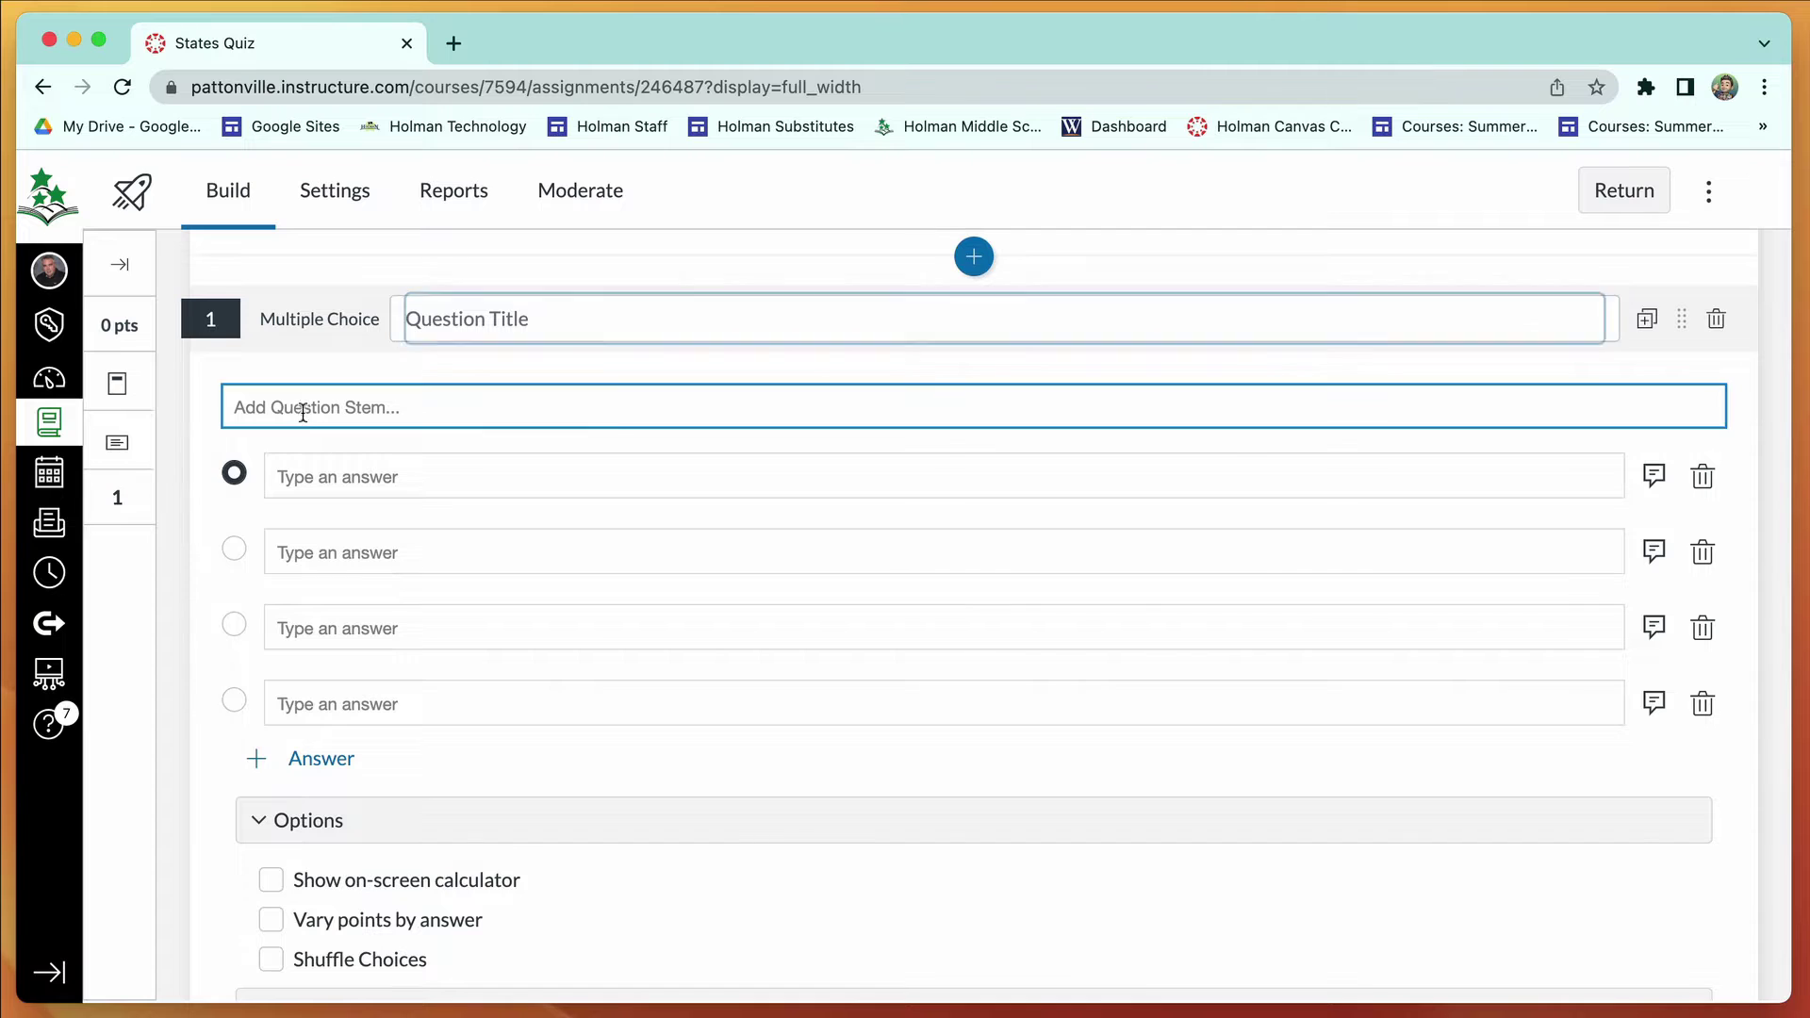
pyautogui.write('Which of these is not one of the 13 original colonies?')
# Remove the fourth answer choice and fill the remaining three with California, Georgia and North Carolina, keeping California as correct.
pyautogui.scroll(-2, 323, 527)
pyautogui.scroll(-1, 330, 523)
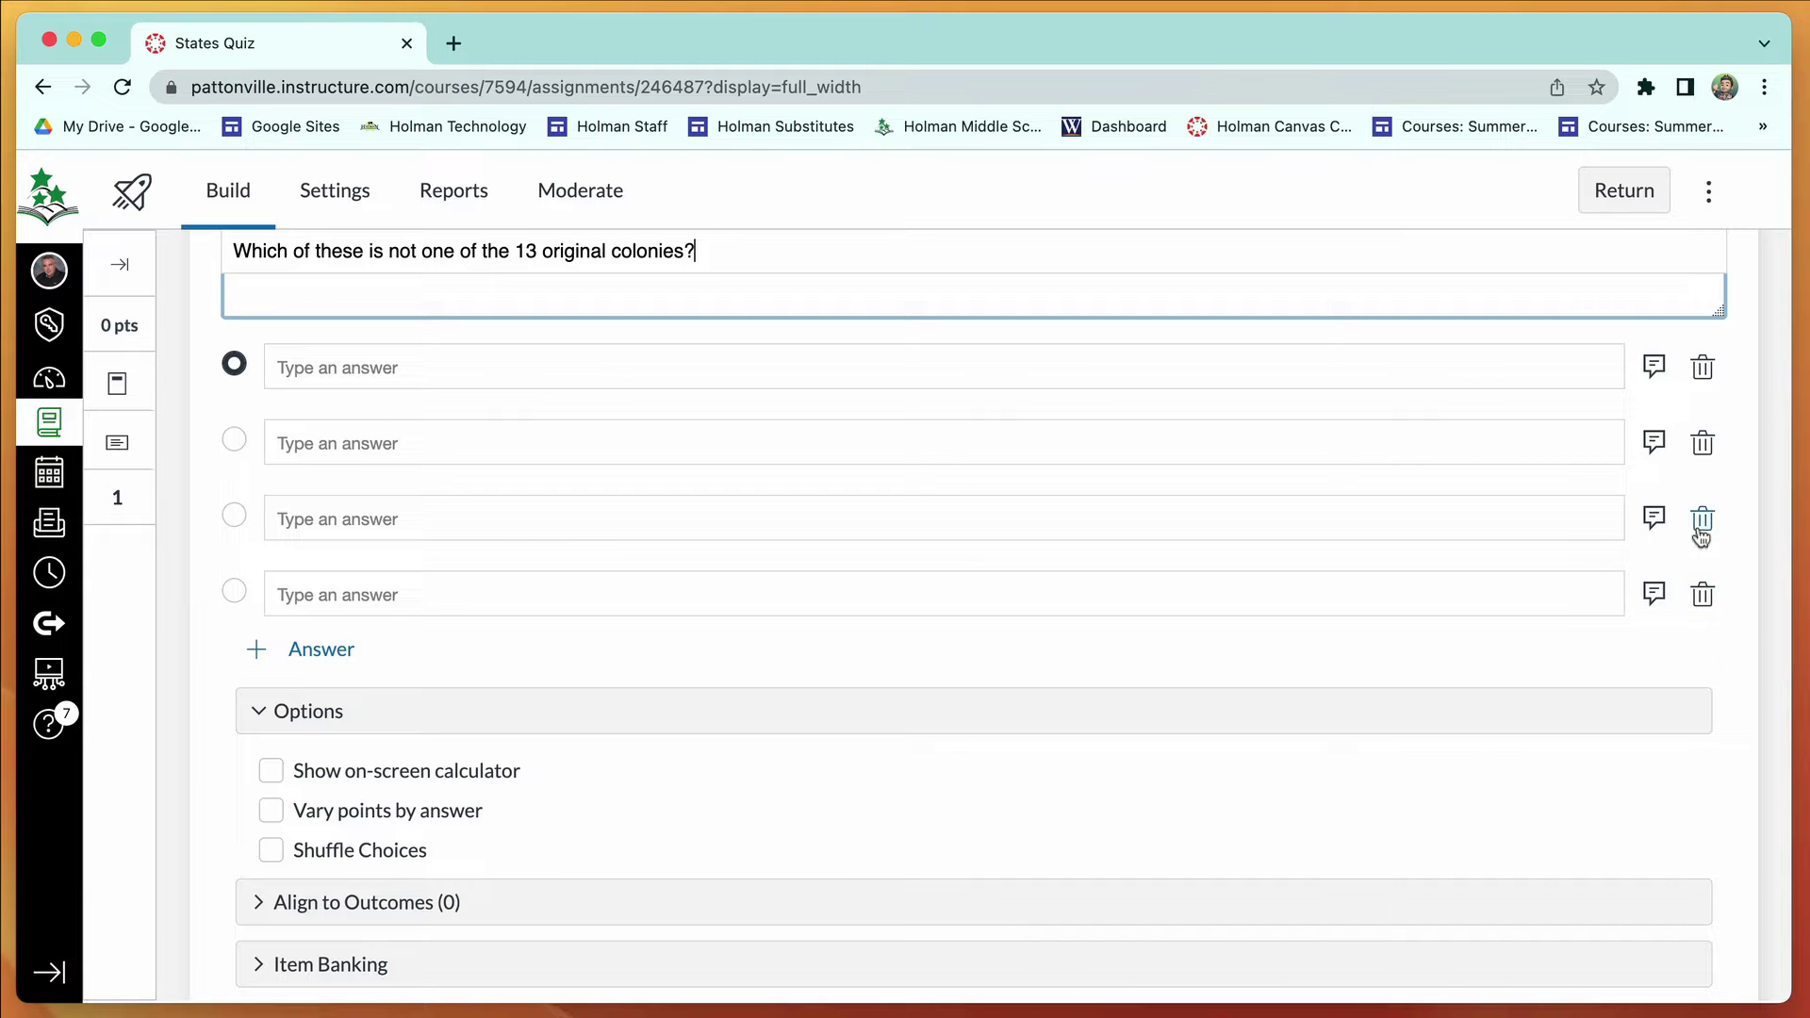
pyautogui.click(1703, 594)
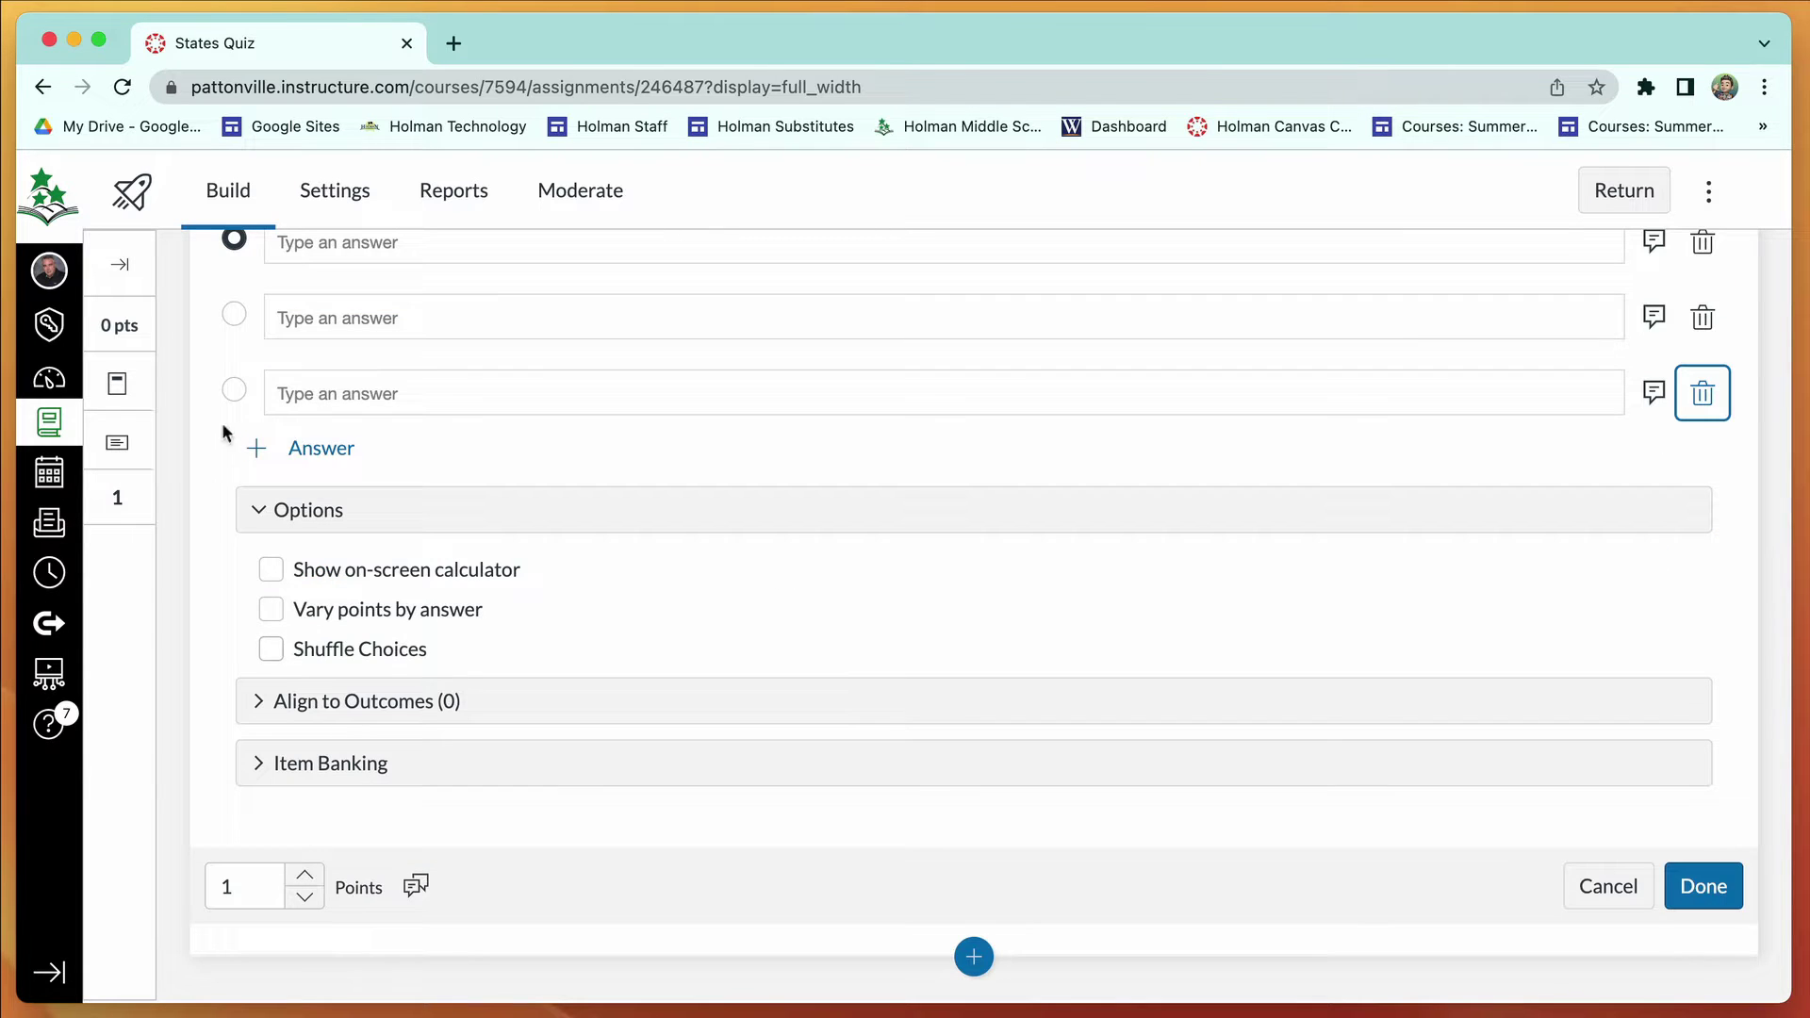
pyautogui.scroll(3, 343, 435)
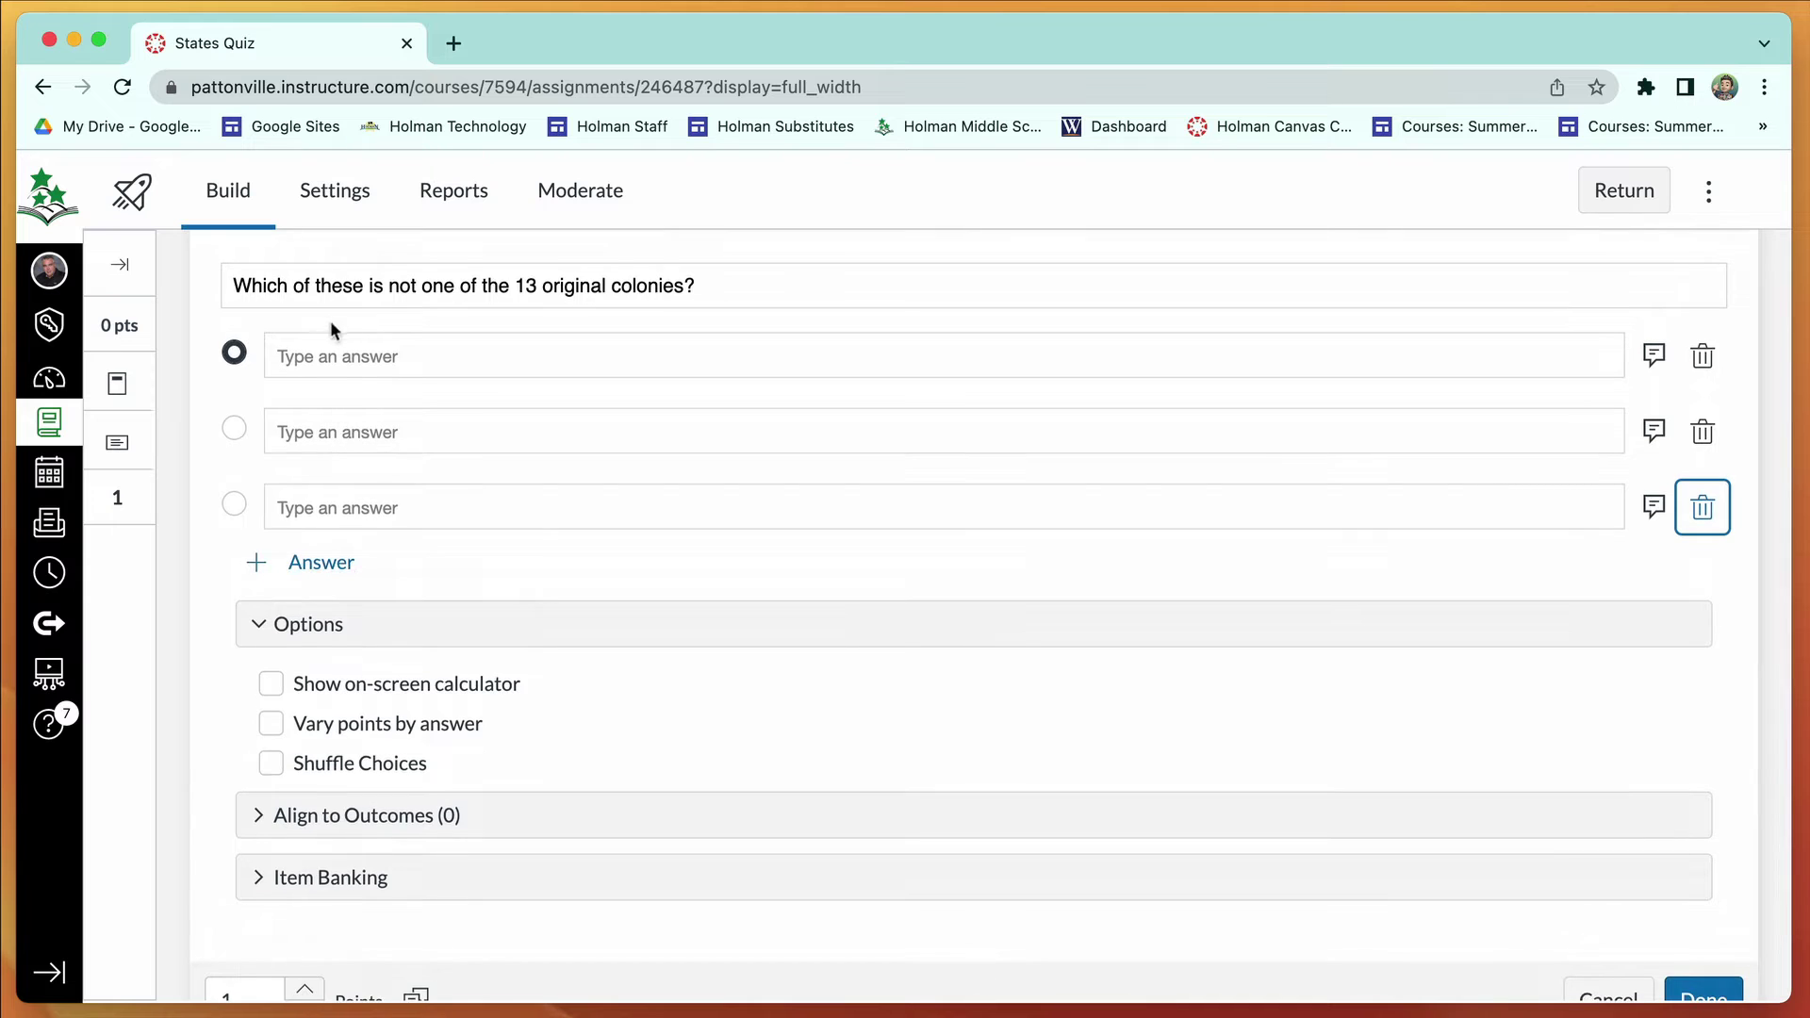
pyautogui.click(323, 356)
pyautogui.write('Cali')
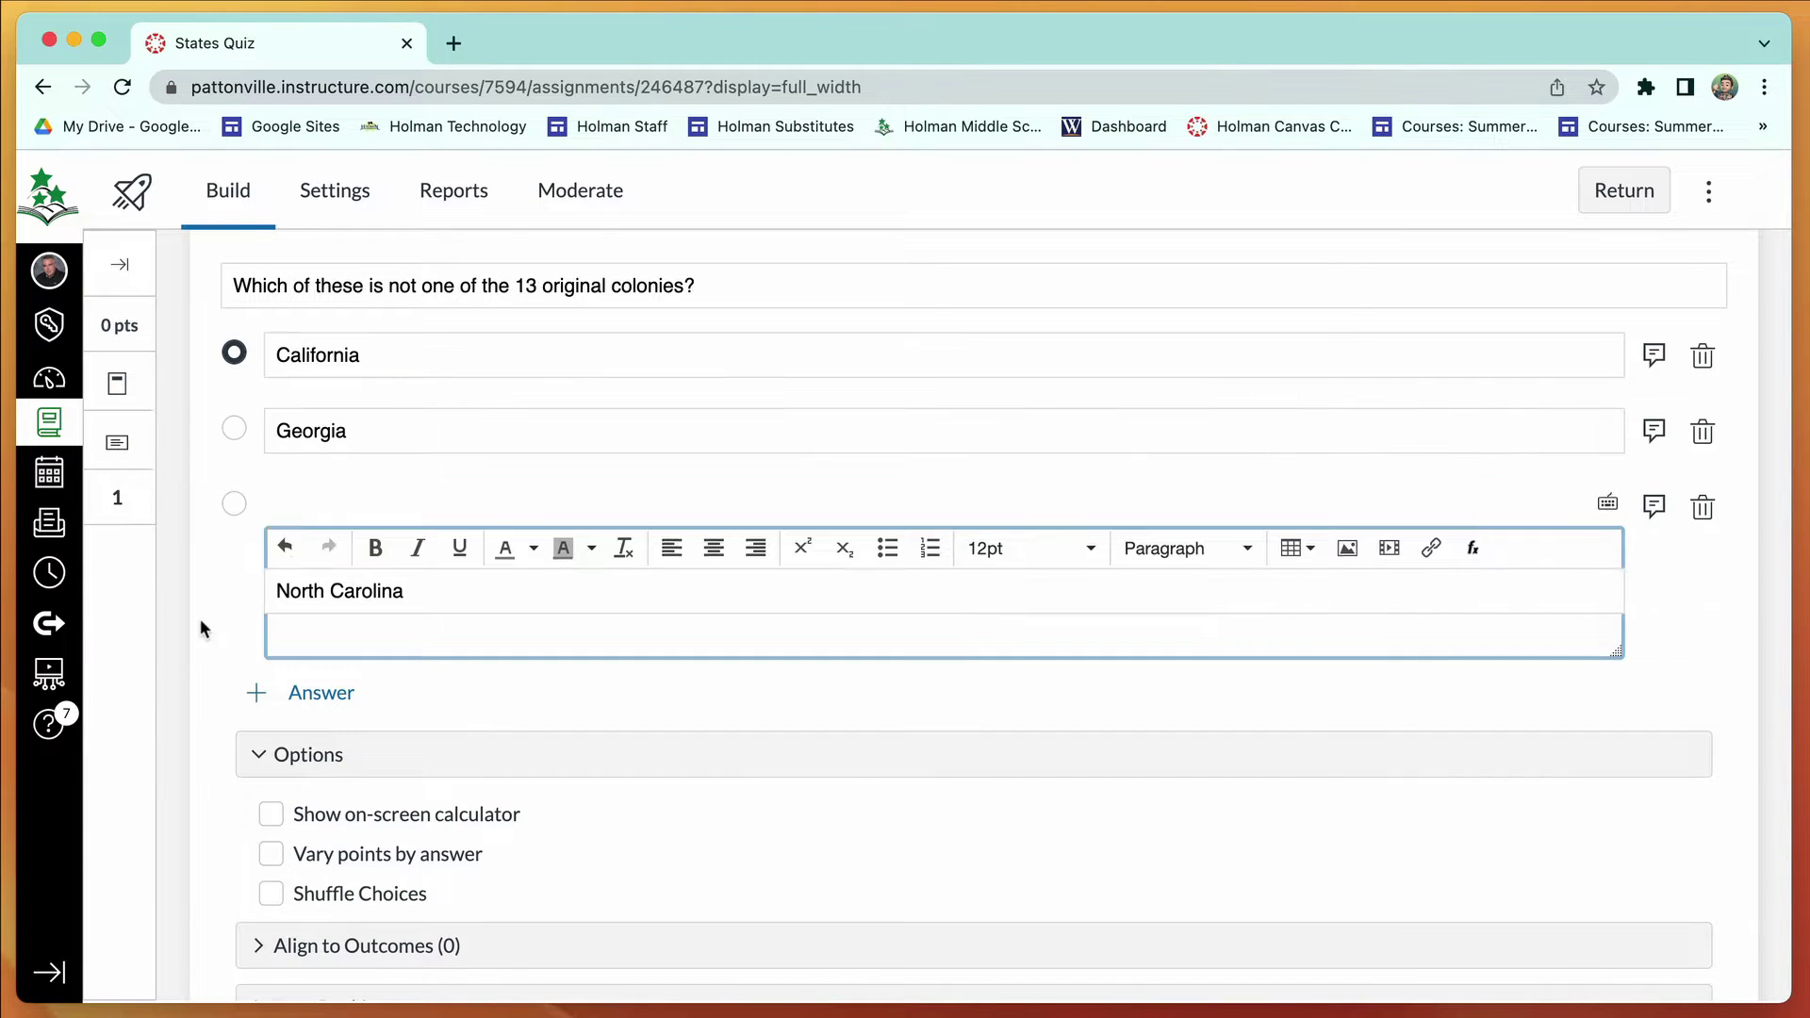
pyautogui.click(235, 562)
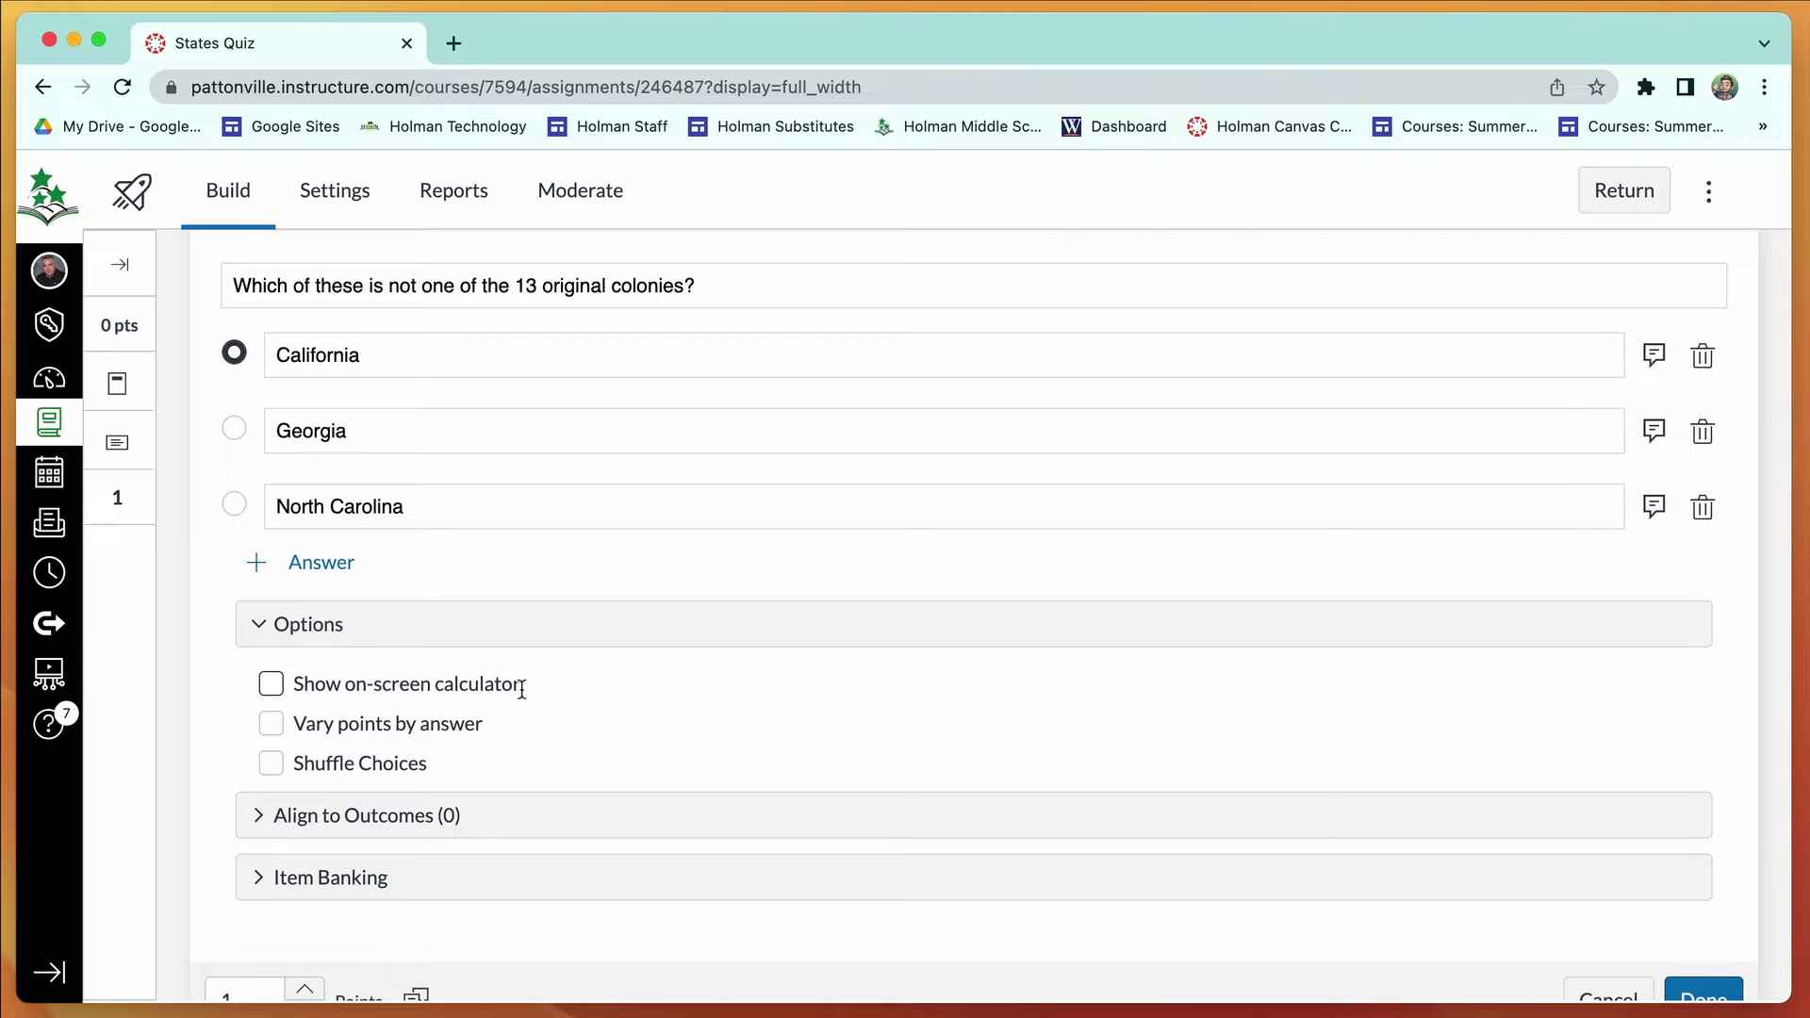
# Try out Vary points by answer, leave only Shuffle Choices enabled, and expand the question's Item Banking section.
pyautogui.click(270, 726)
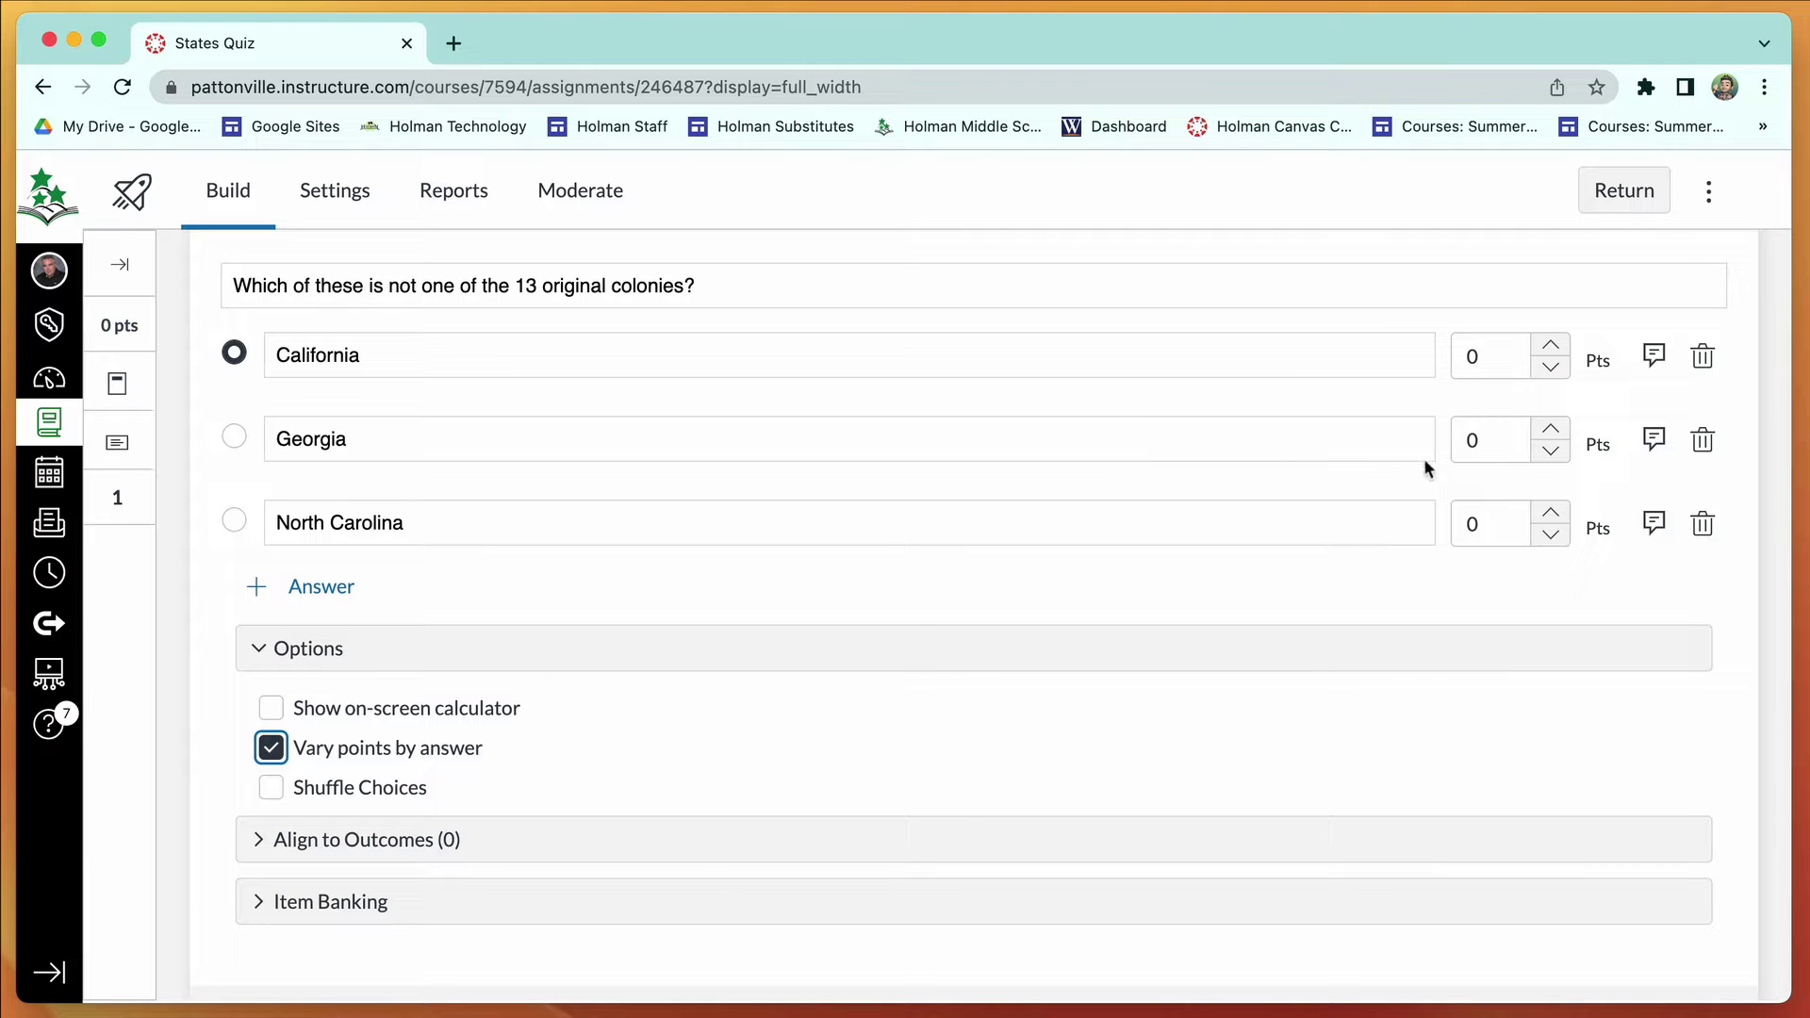
pyautogui.click(270, 746)
pyautogui.click(271, 763)
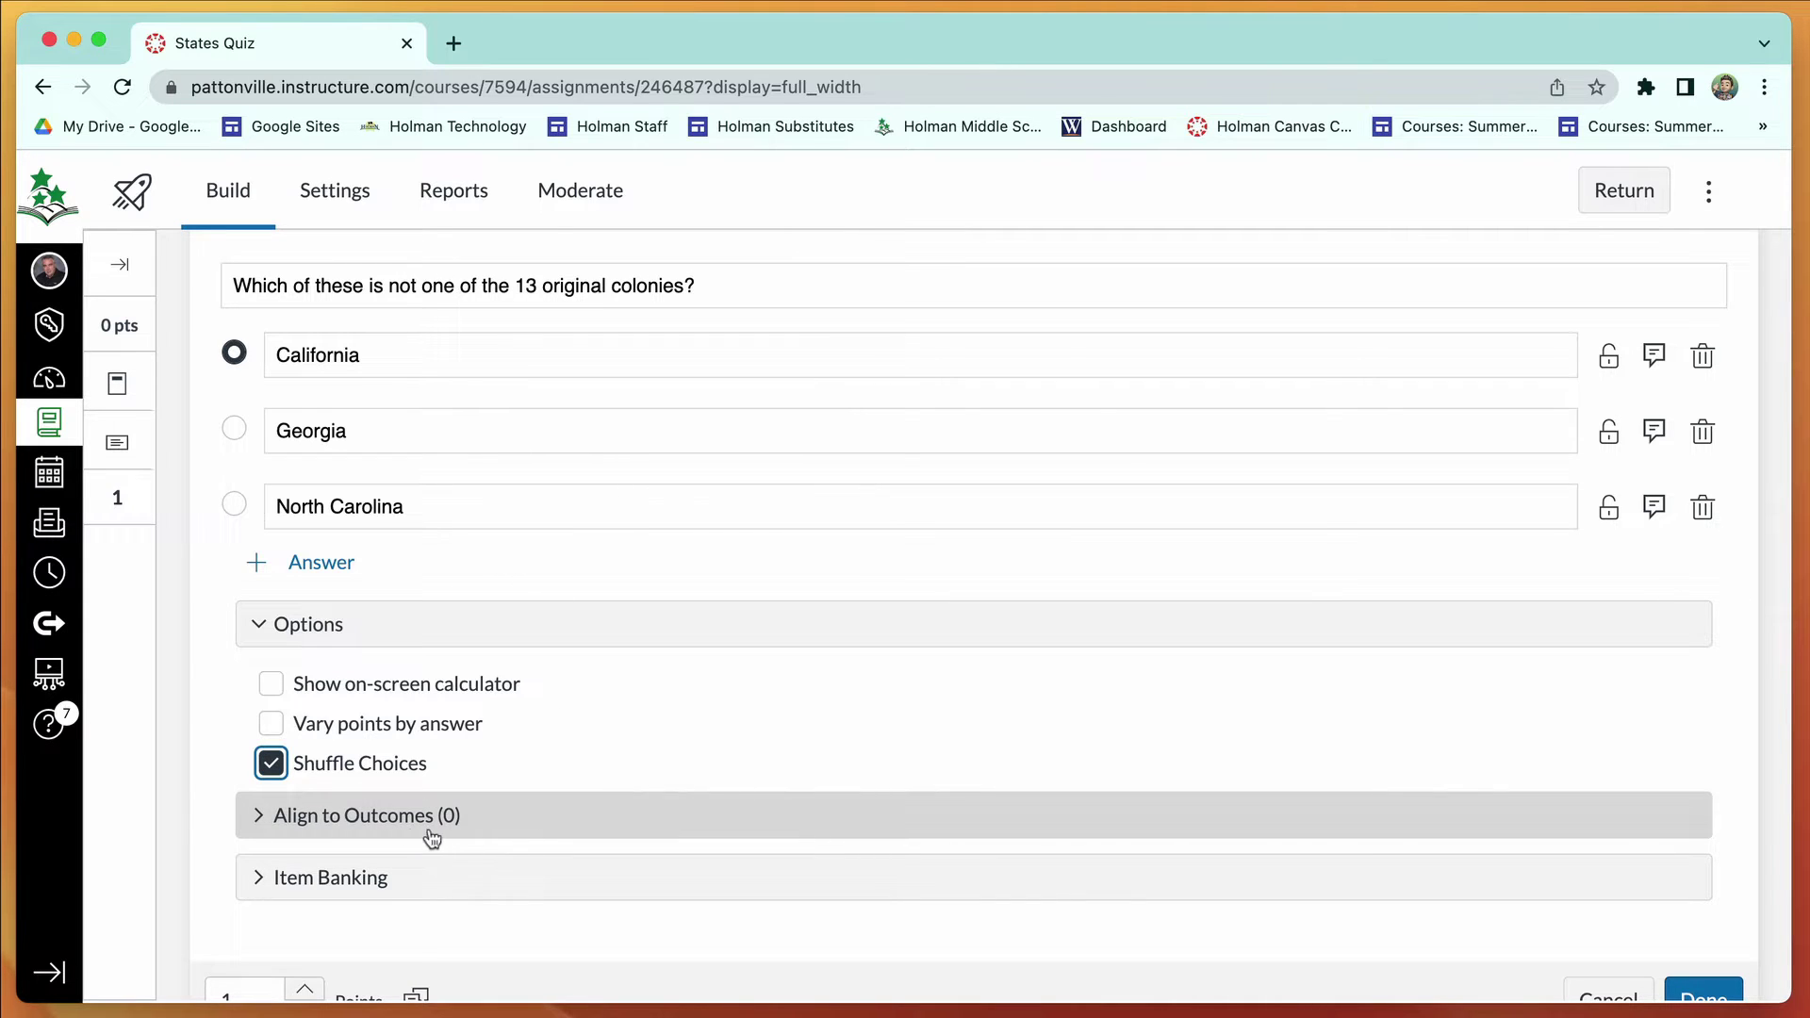
pyautogui.click(266, 875)
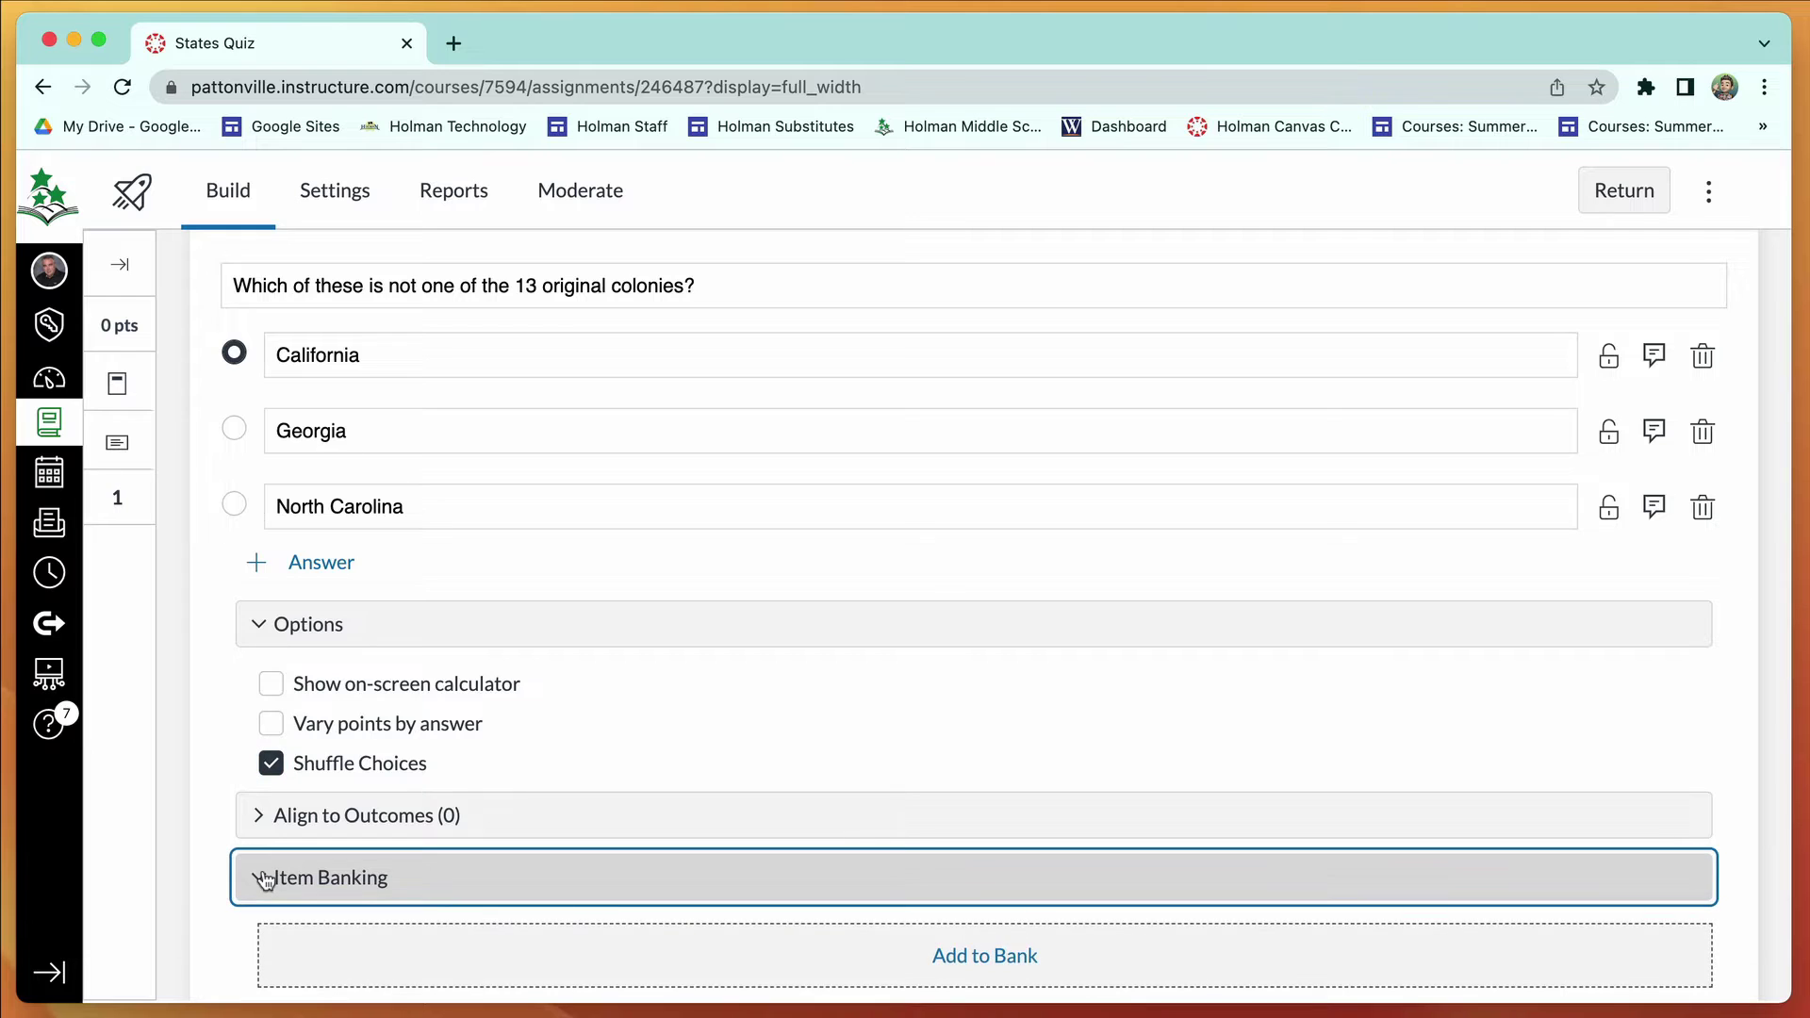
# Set the multiple-choice question's value to 10 points.
pyautogui.scroll(-5, 531, 815)
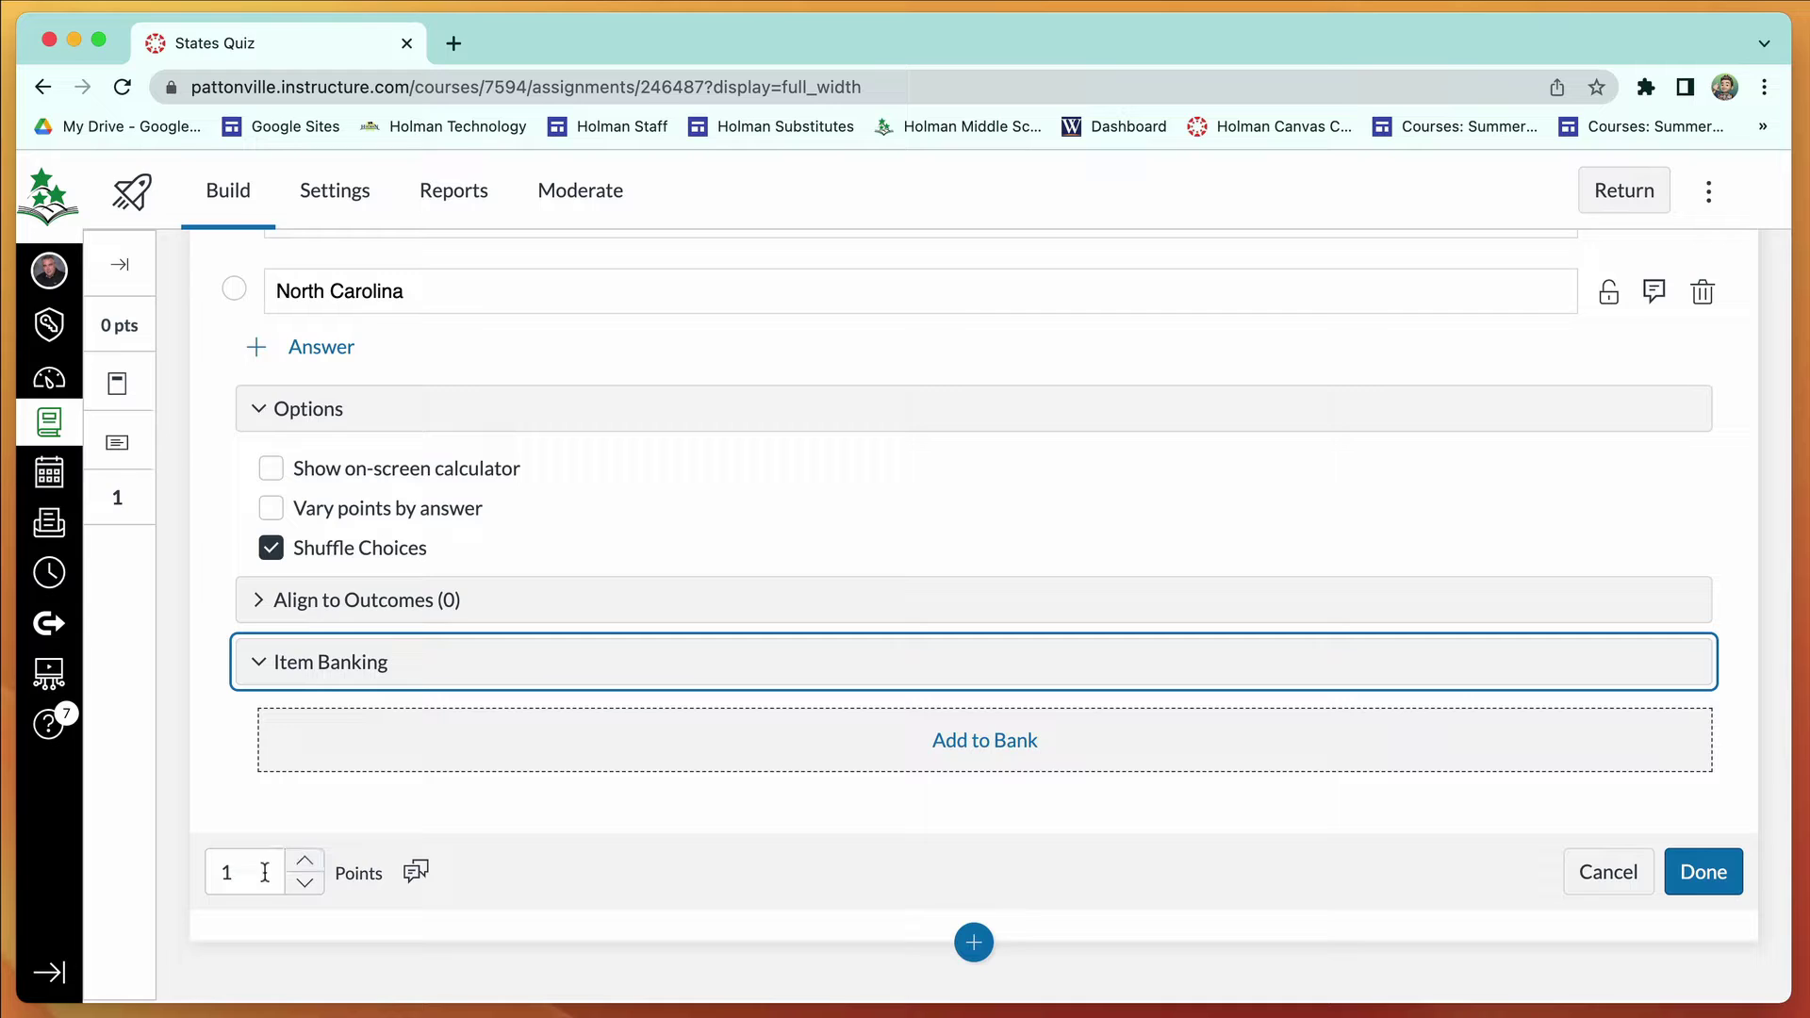
pyautogui.click(305, 860)
pyautogui.click(305, 860)
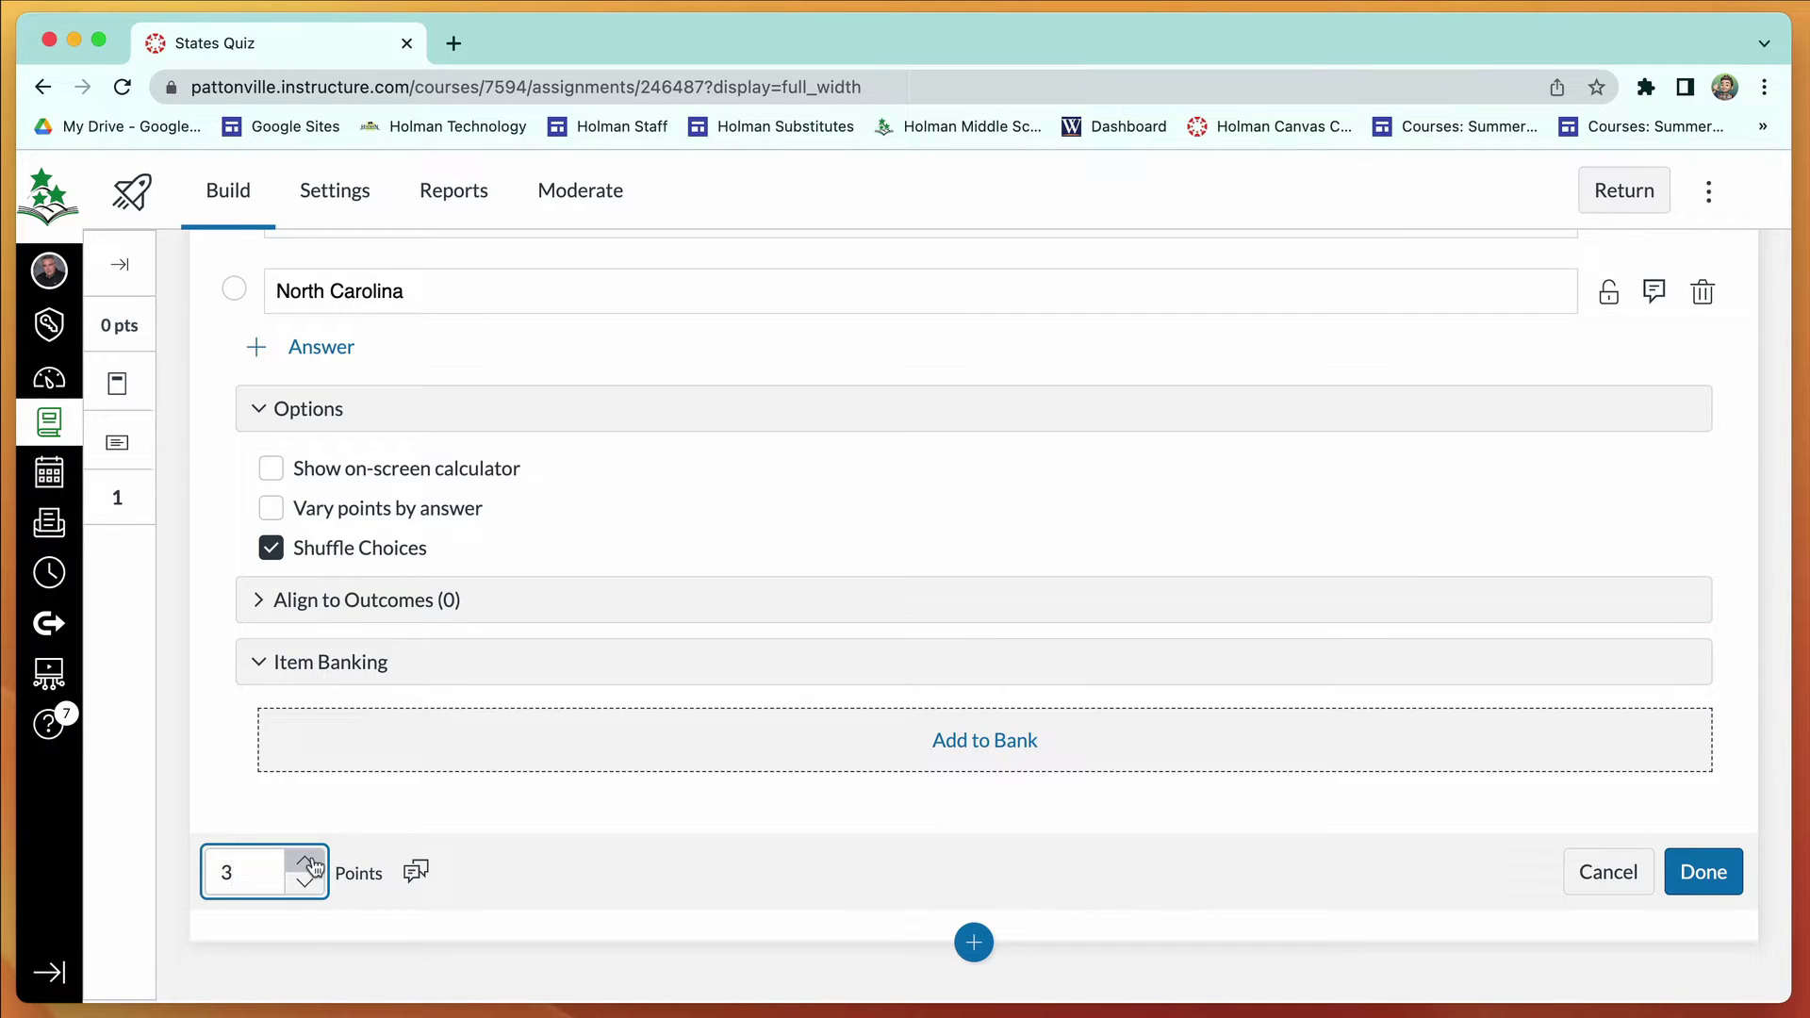
pyautogui.click(306, 860)
pyautogui.click(306, 860)
pyautogui.click(305, 860)
pyautogui.click(306, 860)
pyautogui.click(305, 860)
pyautogui.press('Tab')
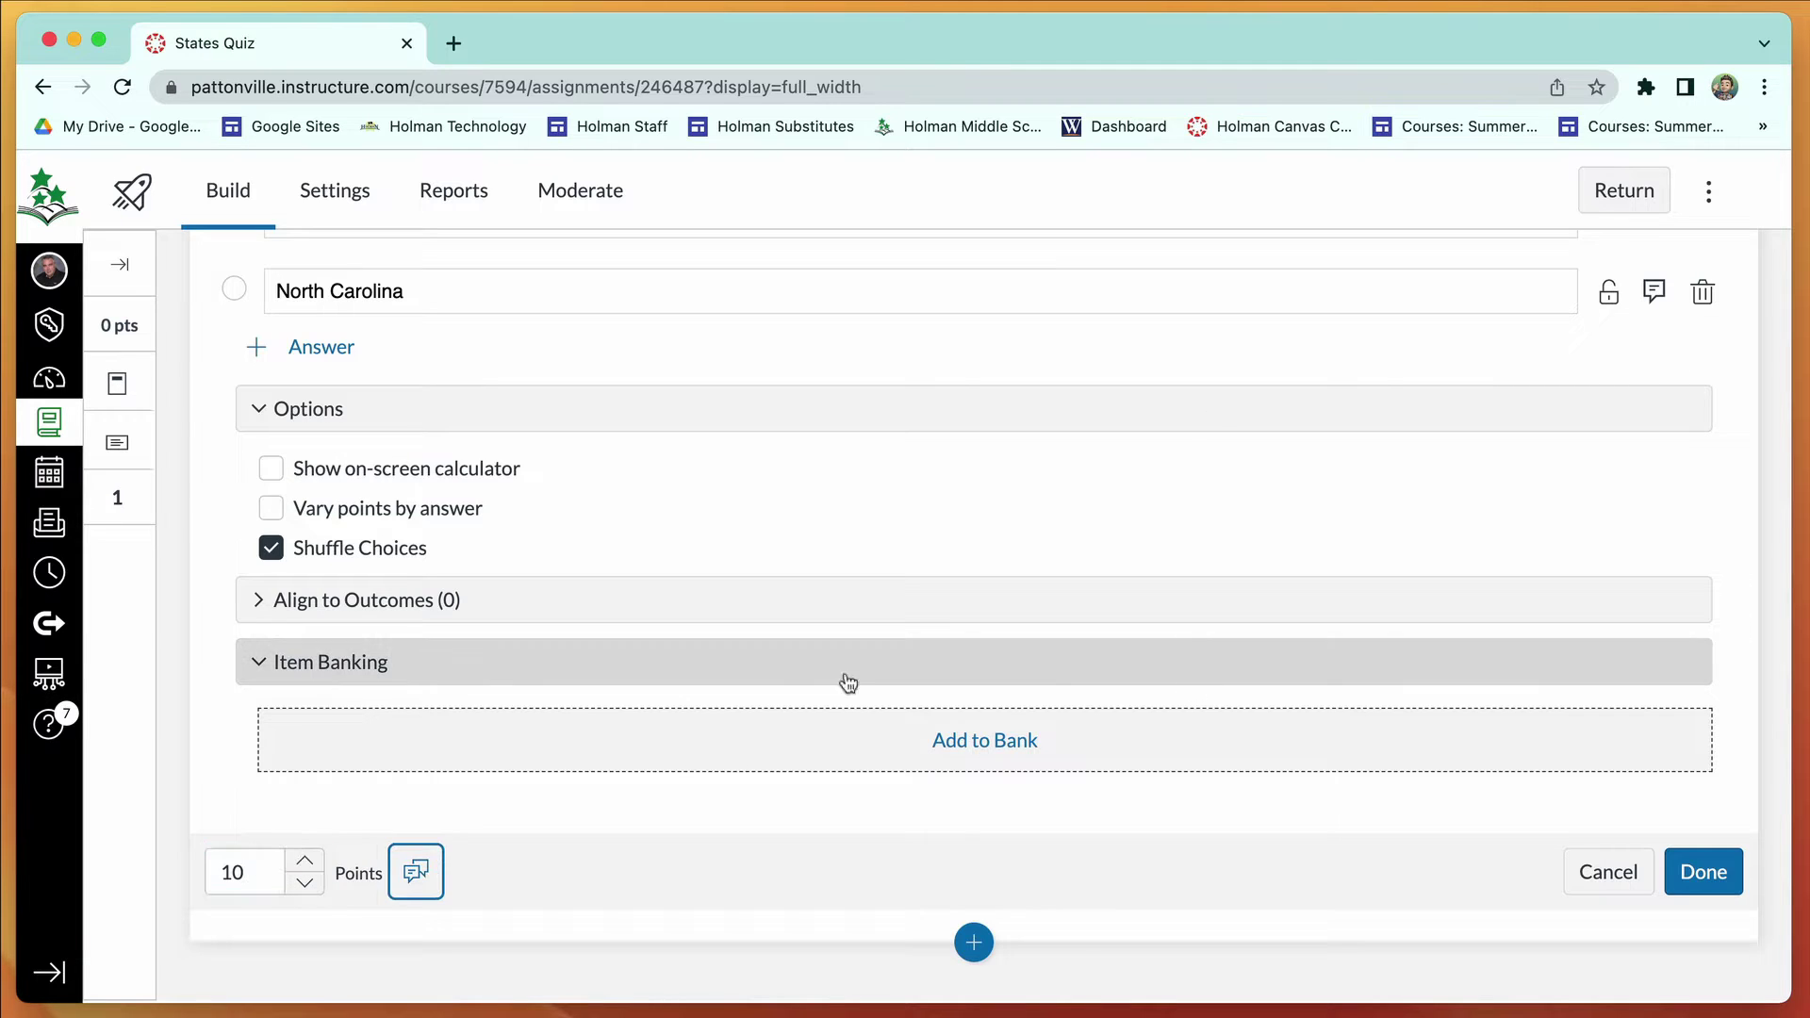
# Examine the question's student feedback fields for correct, incorrect and general responses, and close them without entering any text.
pyautogui.click(416, 877)
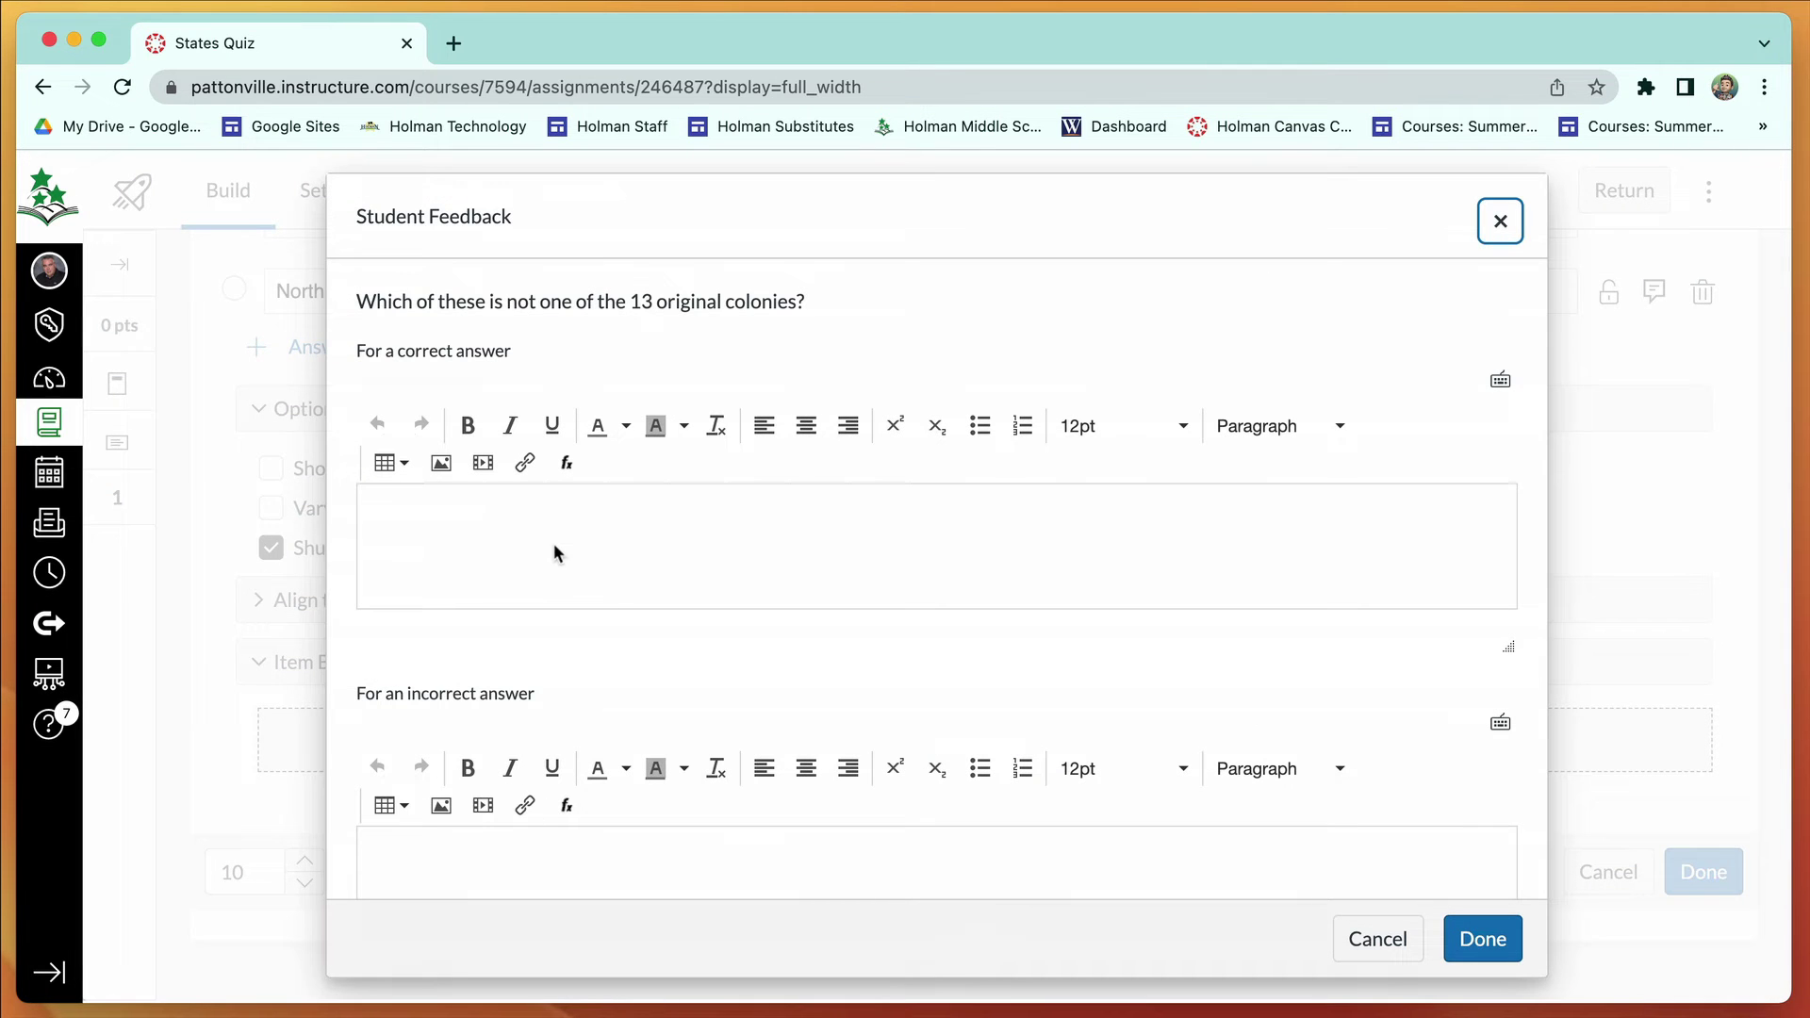
pyautogui.click(526, 553)
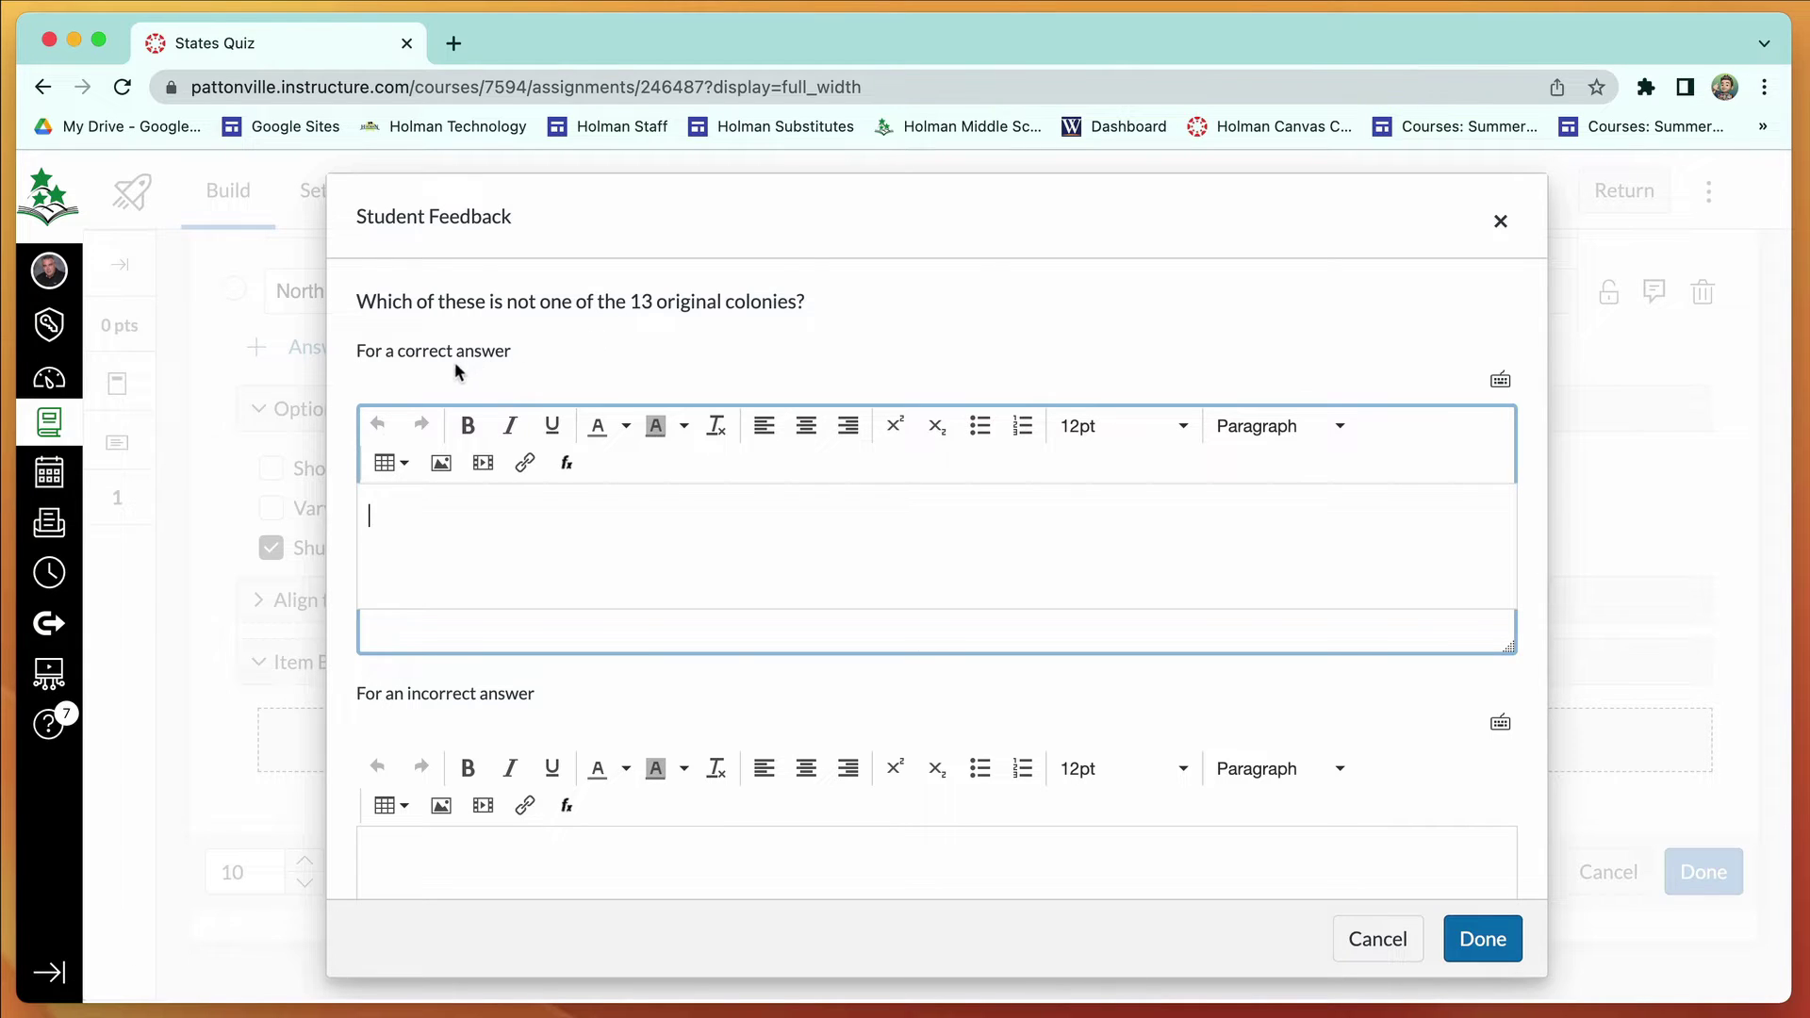
pyautogui.scroll(-5, 685, 738)
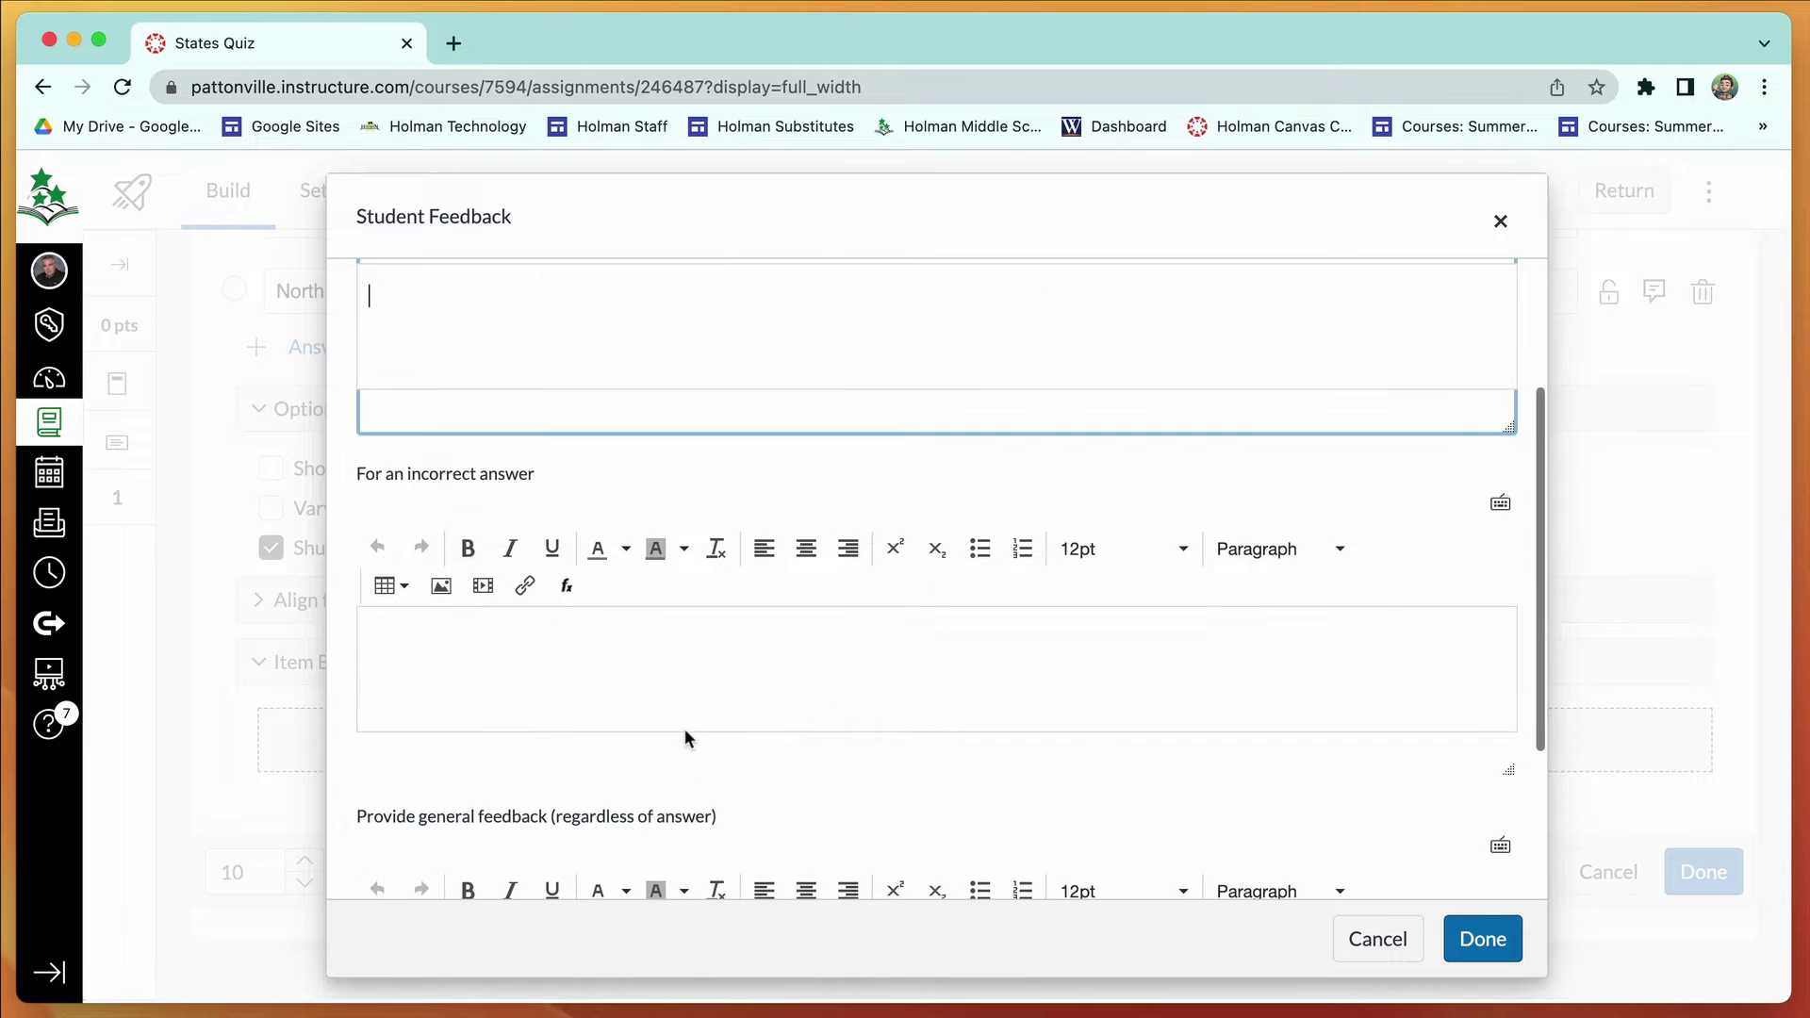
pyautogui.scroll(-3, 684, 728)
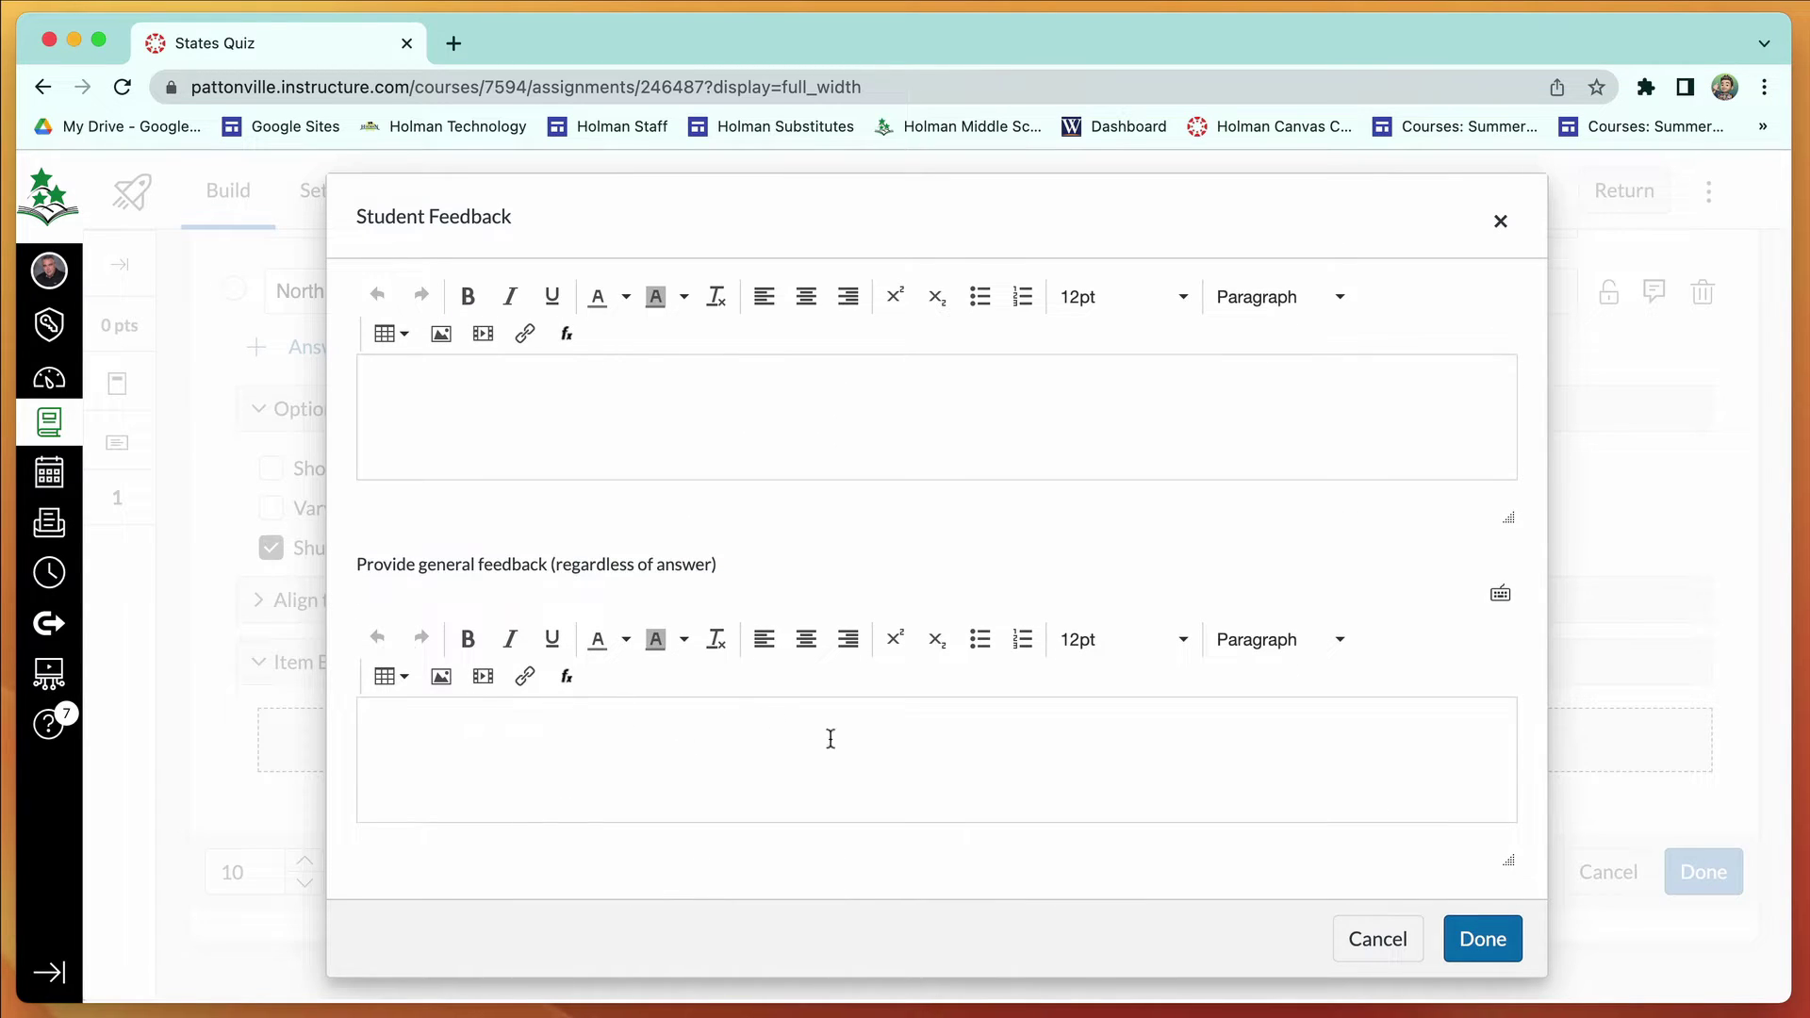
pyautogui.scroll(3, 875, 765)
pyautogui.click(581, 562)
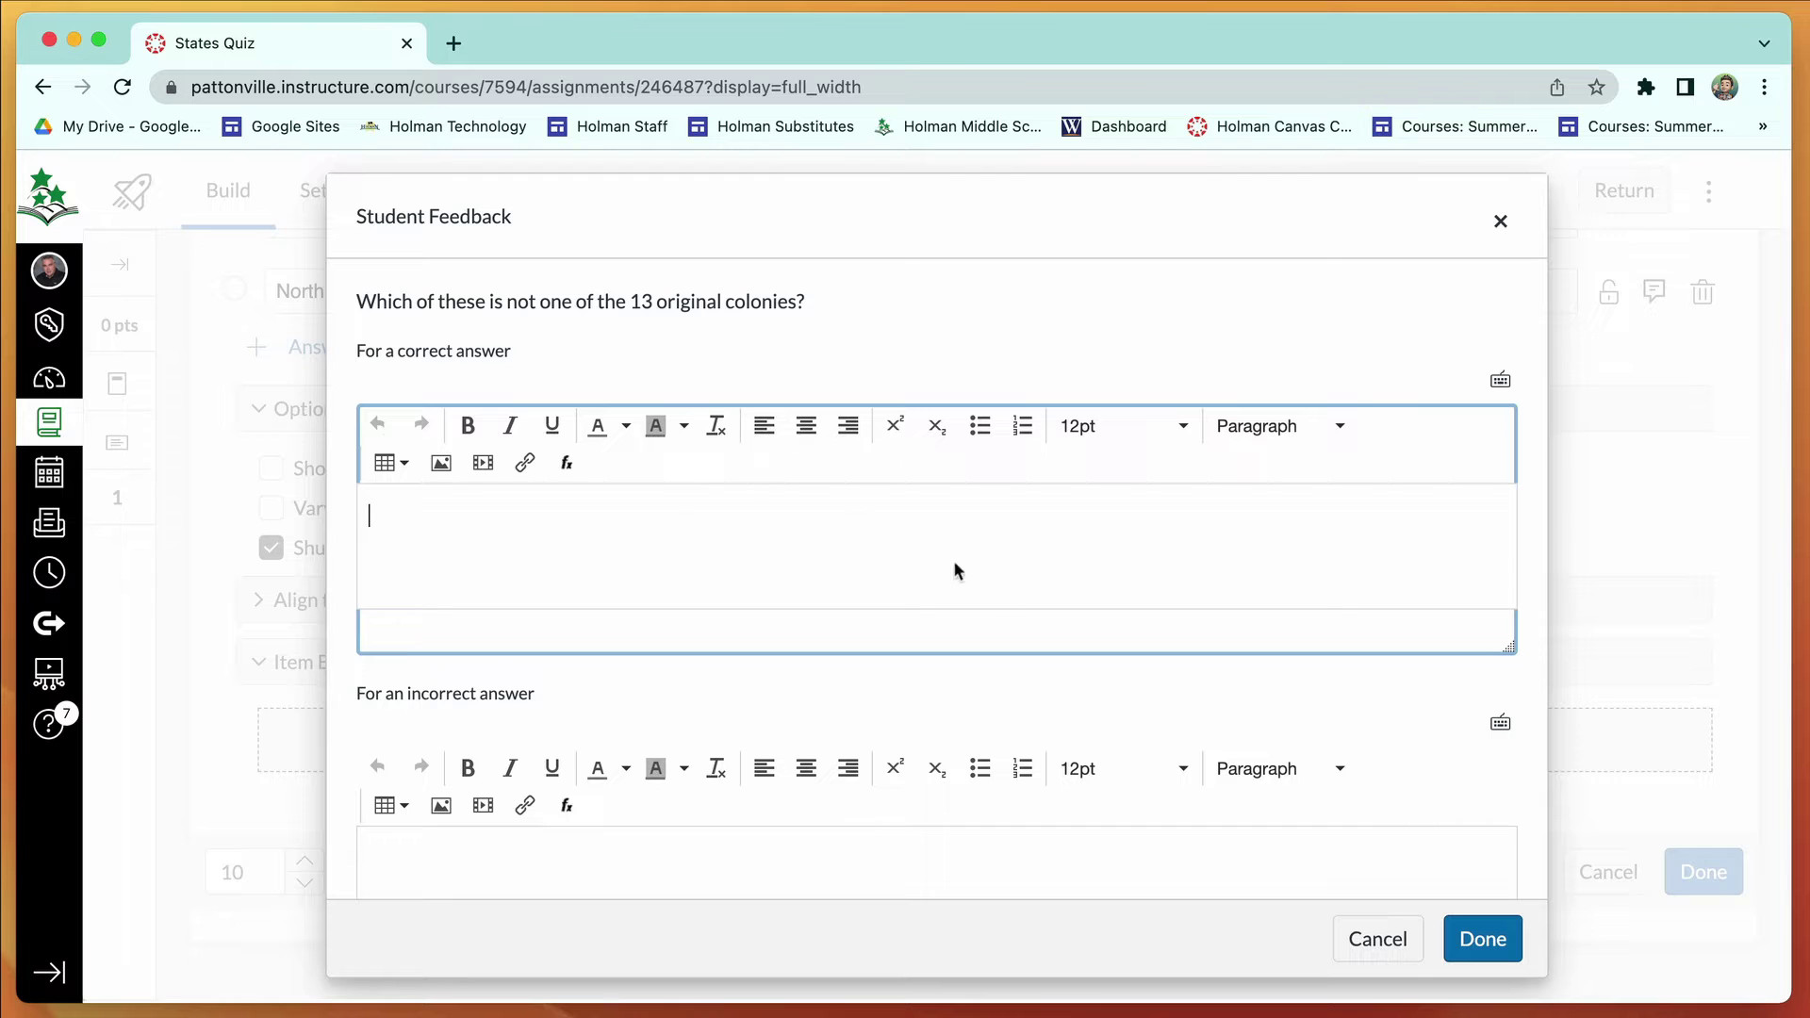
pyautogui.scroll(-5, 583, 854)
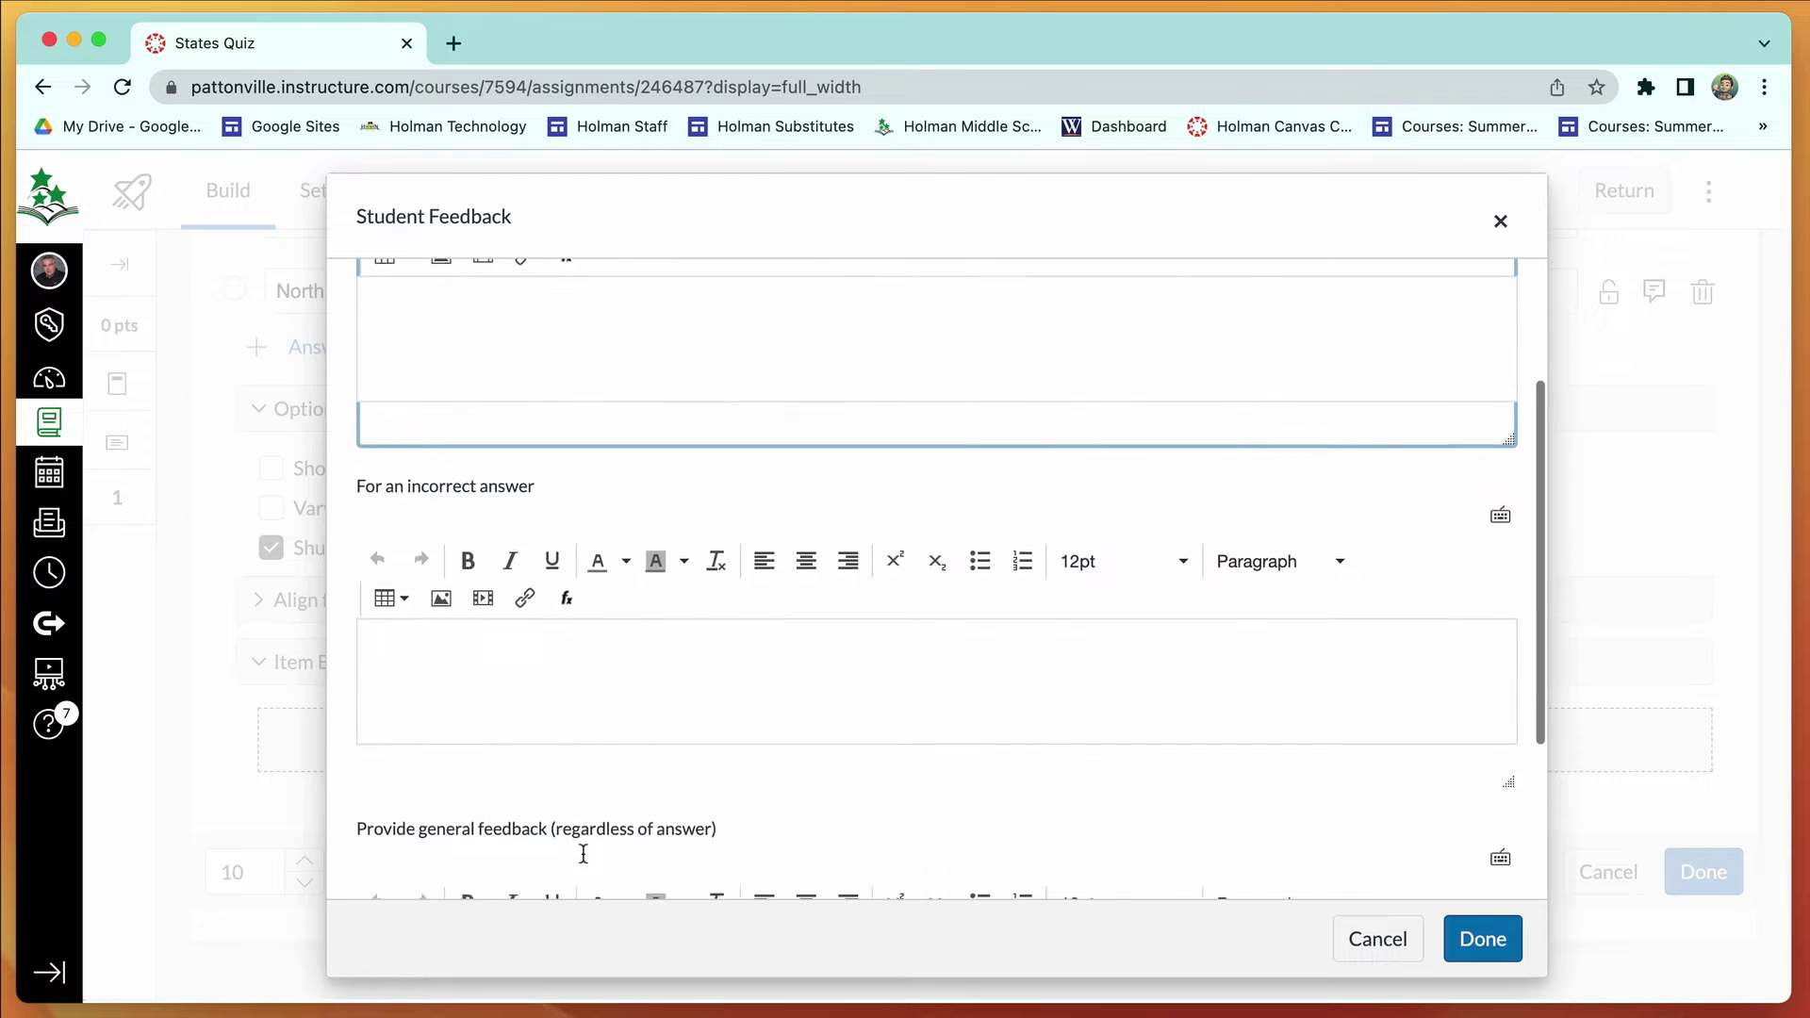
pyautogui.click(452, 614)
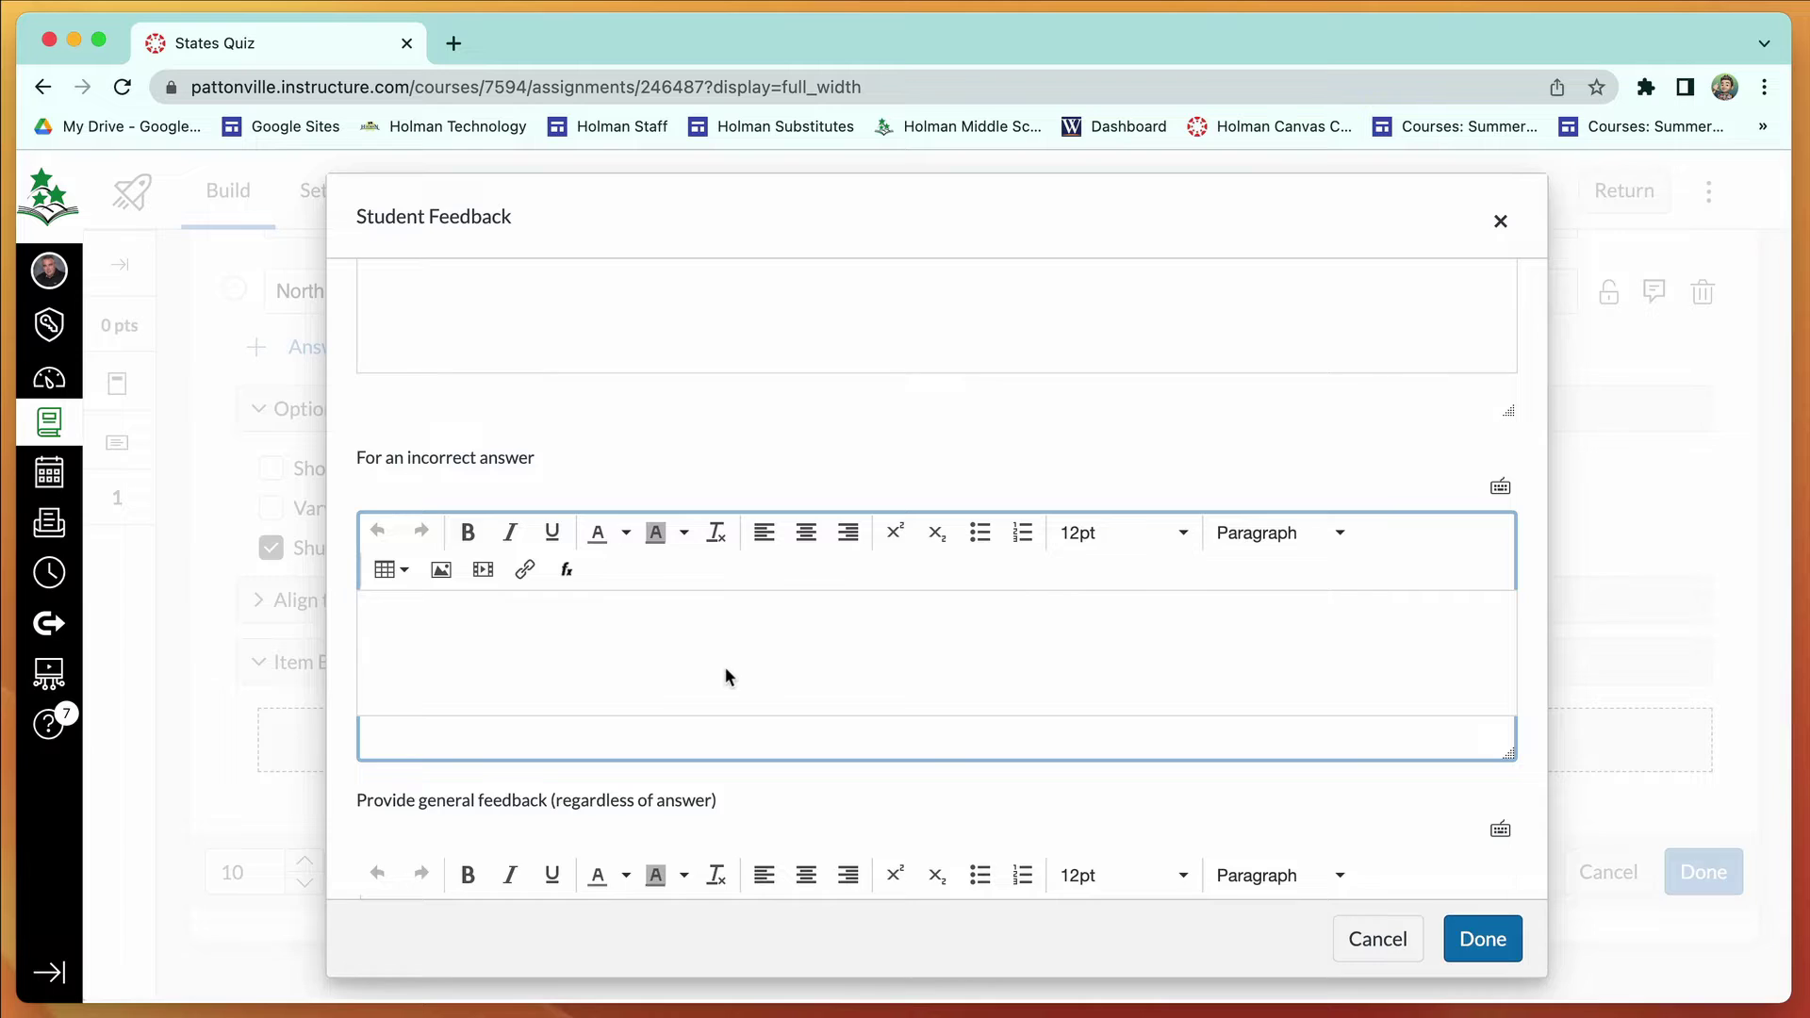
pyautogui.press('Escape')
# Save the multiple-choice question about the 13 original colonies.
pyautogui.click(1703, 871)
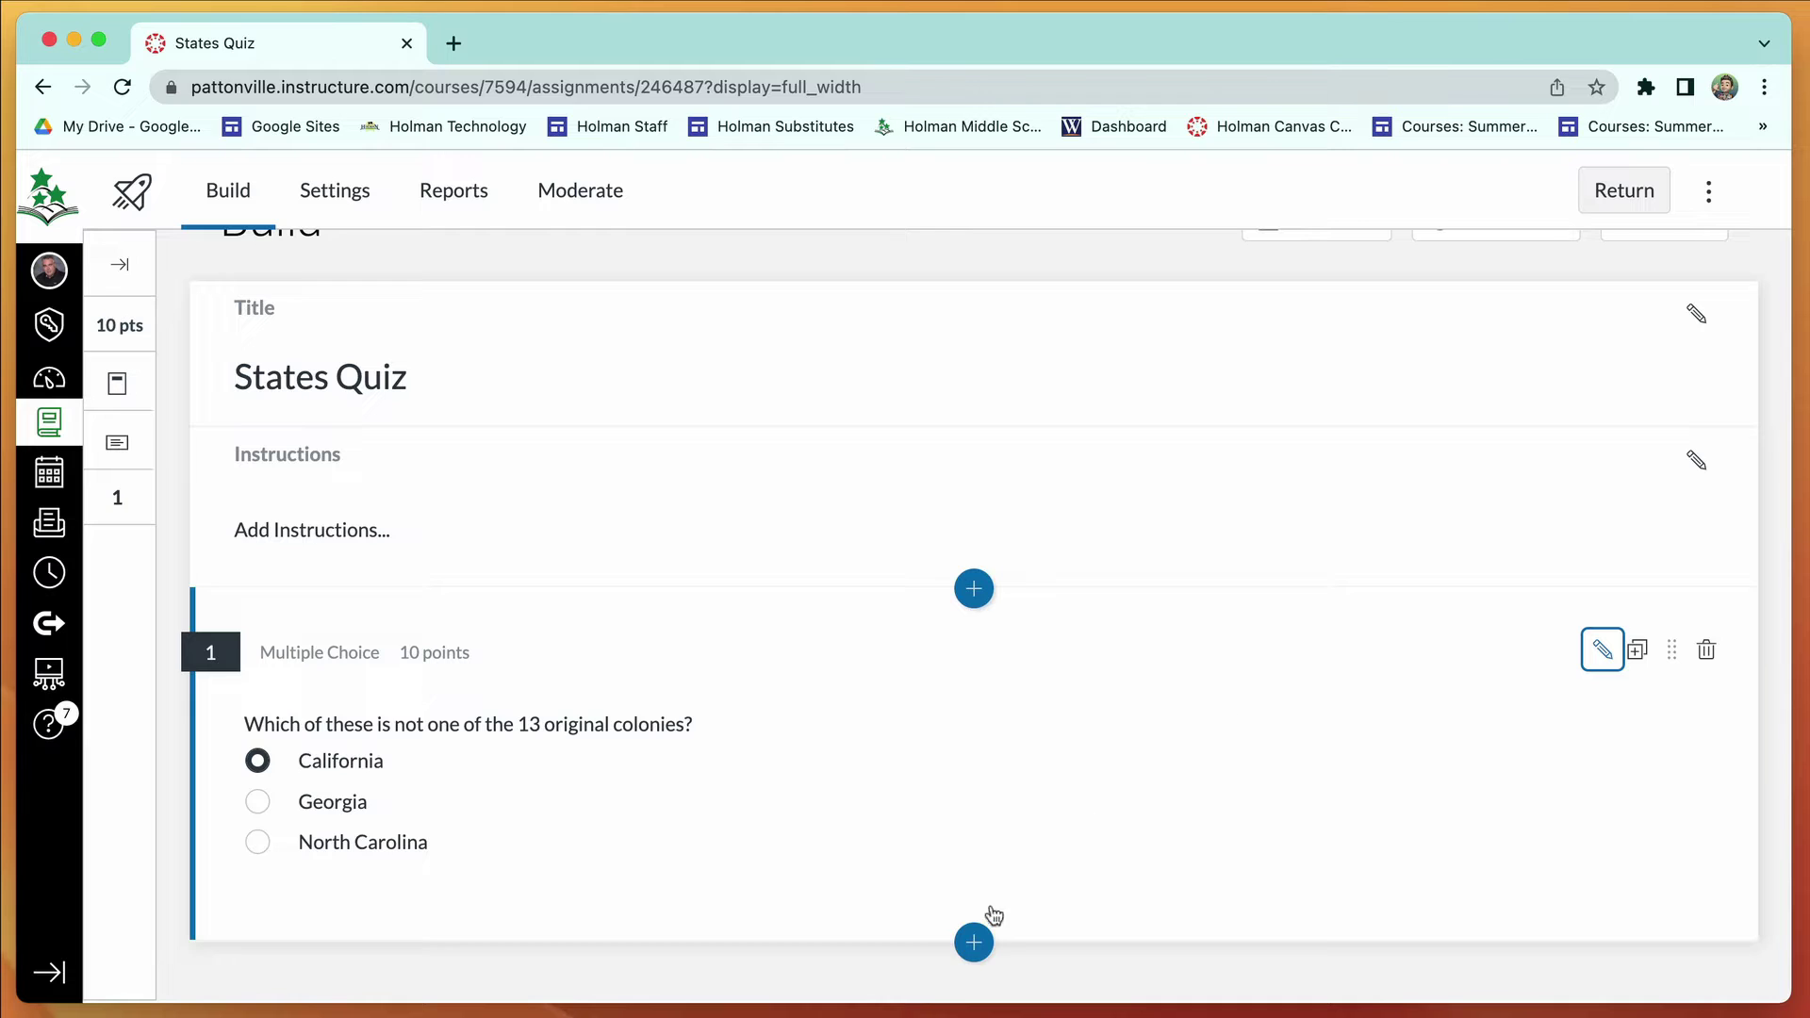
# Try out a File Upload question after question 1, opening its stem for editing and viewing its options.
pyautogui.click(976, 941)
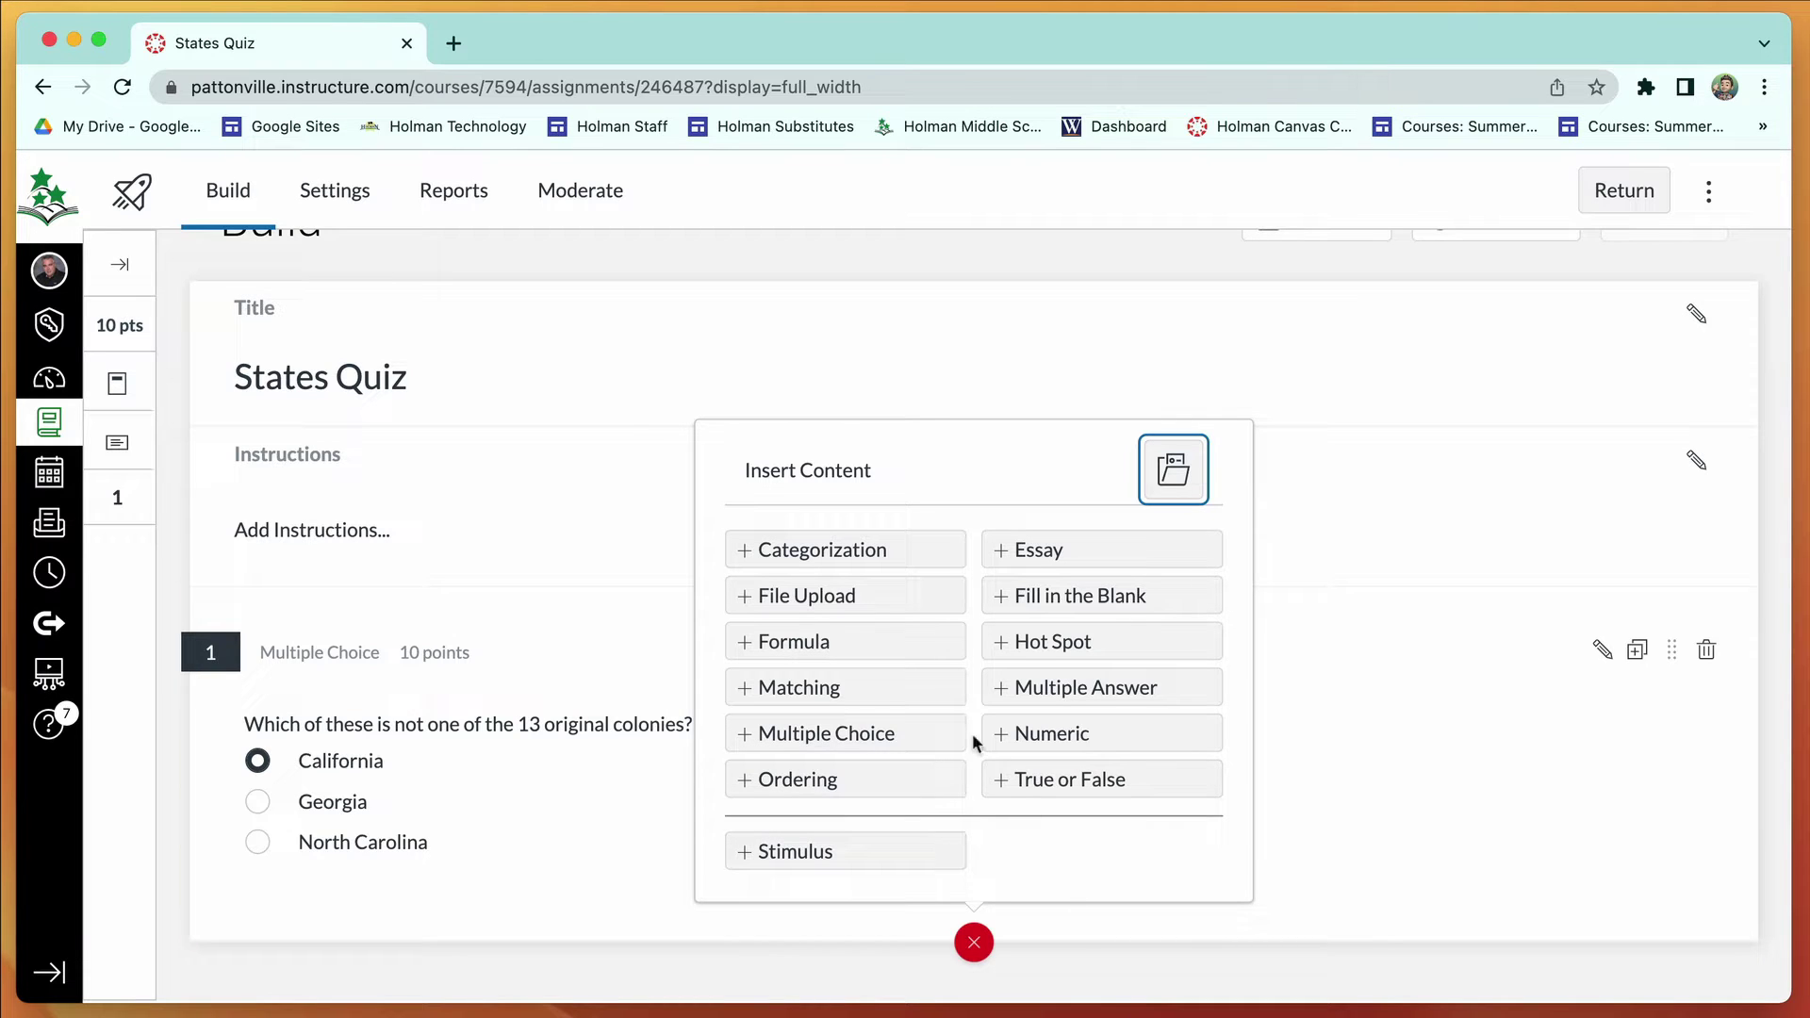
pyautogui.click(853, 597)
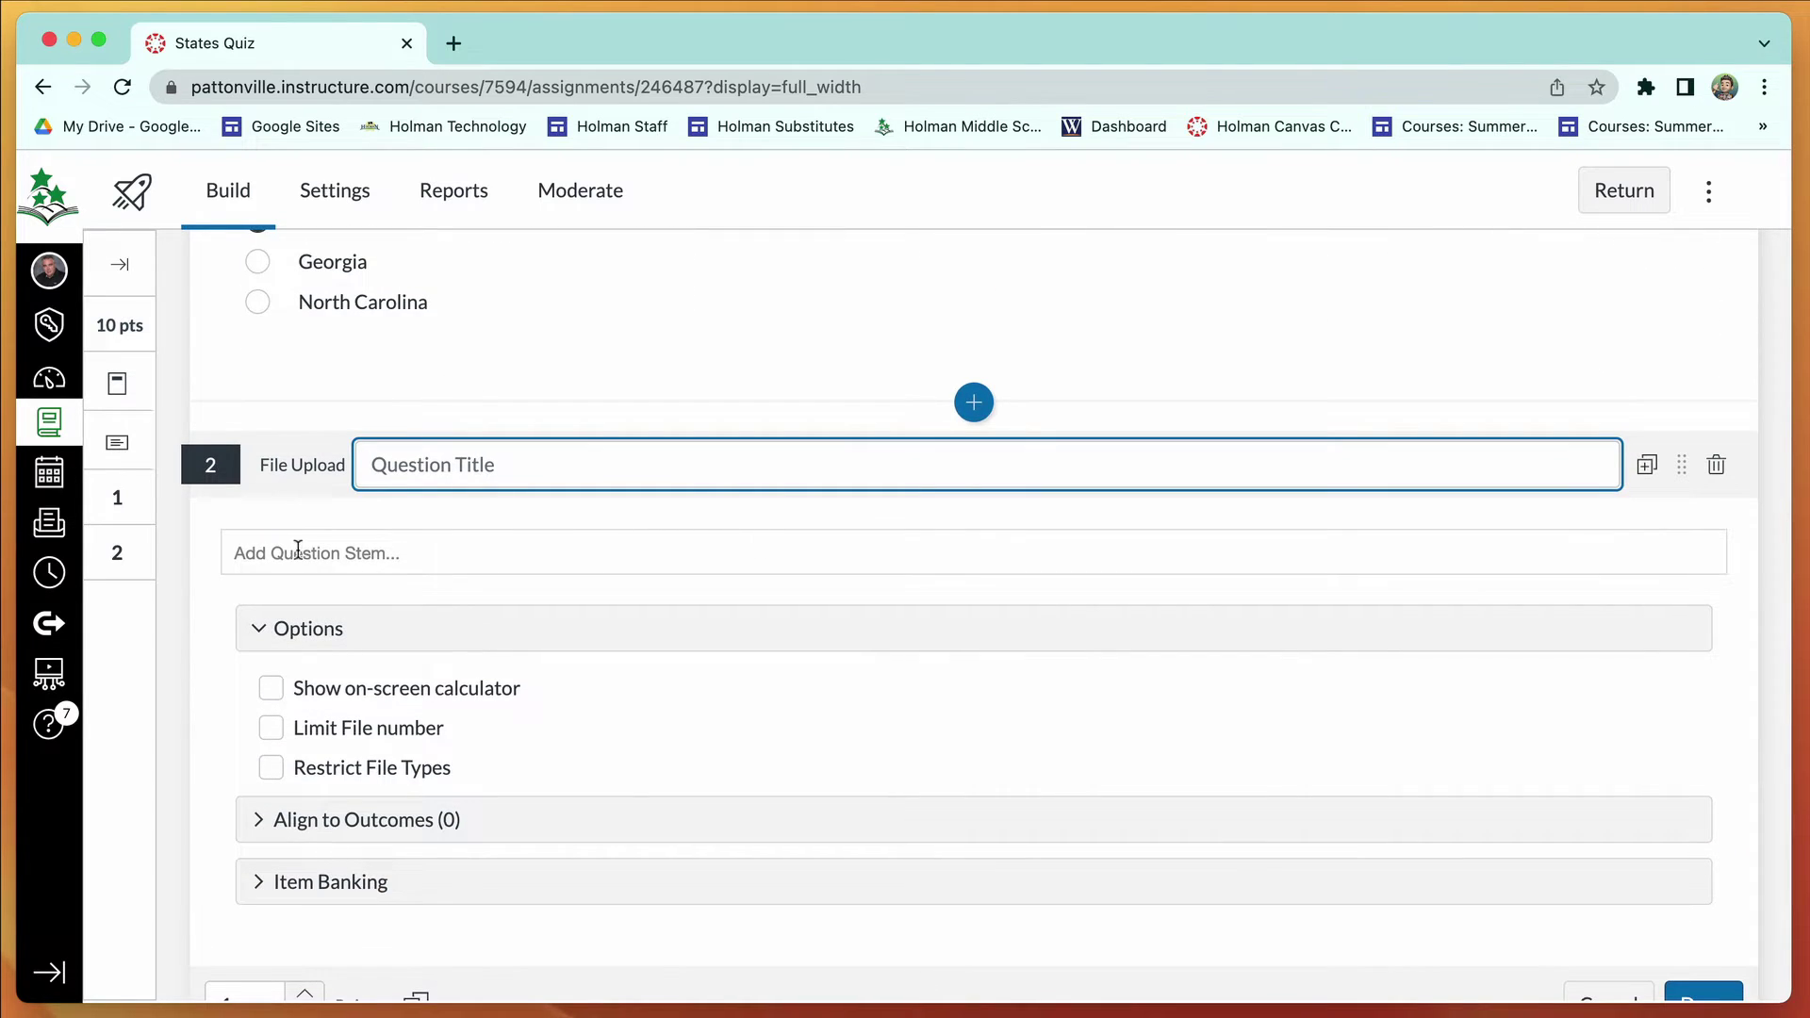
pyautogui.click(396, 542)
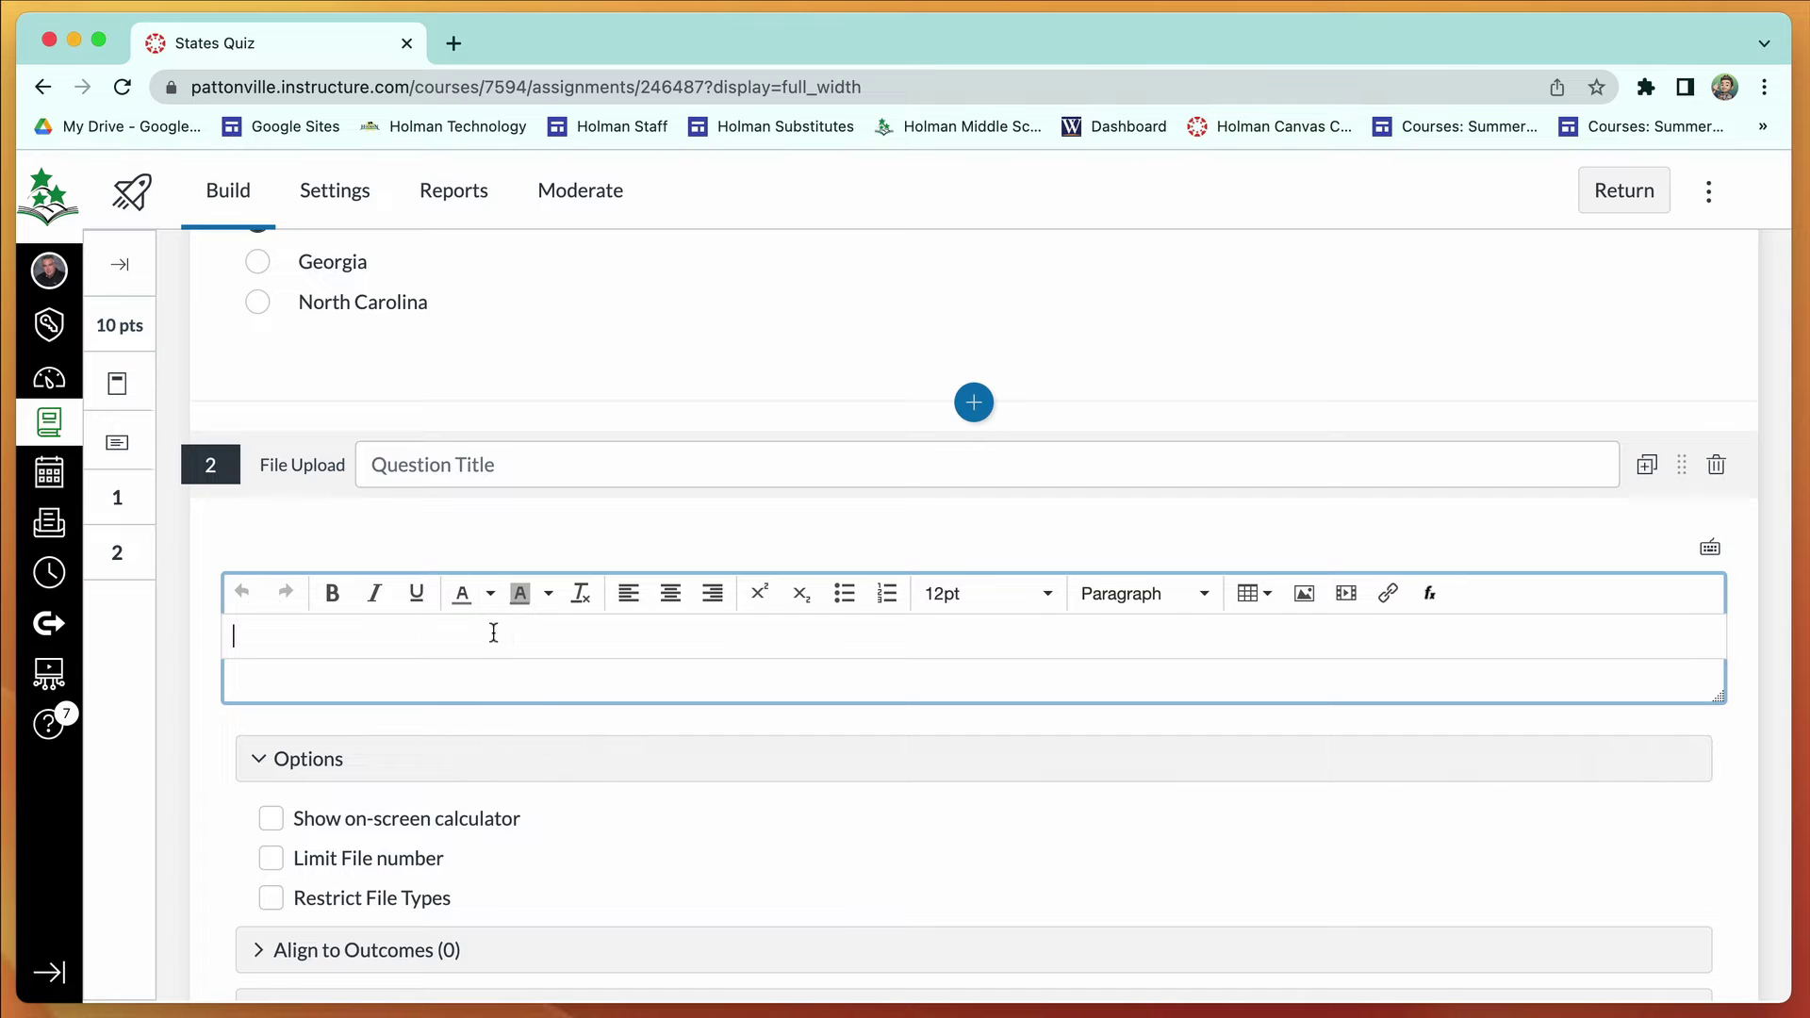
pyautogui.scroll(-5, 493, 627)
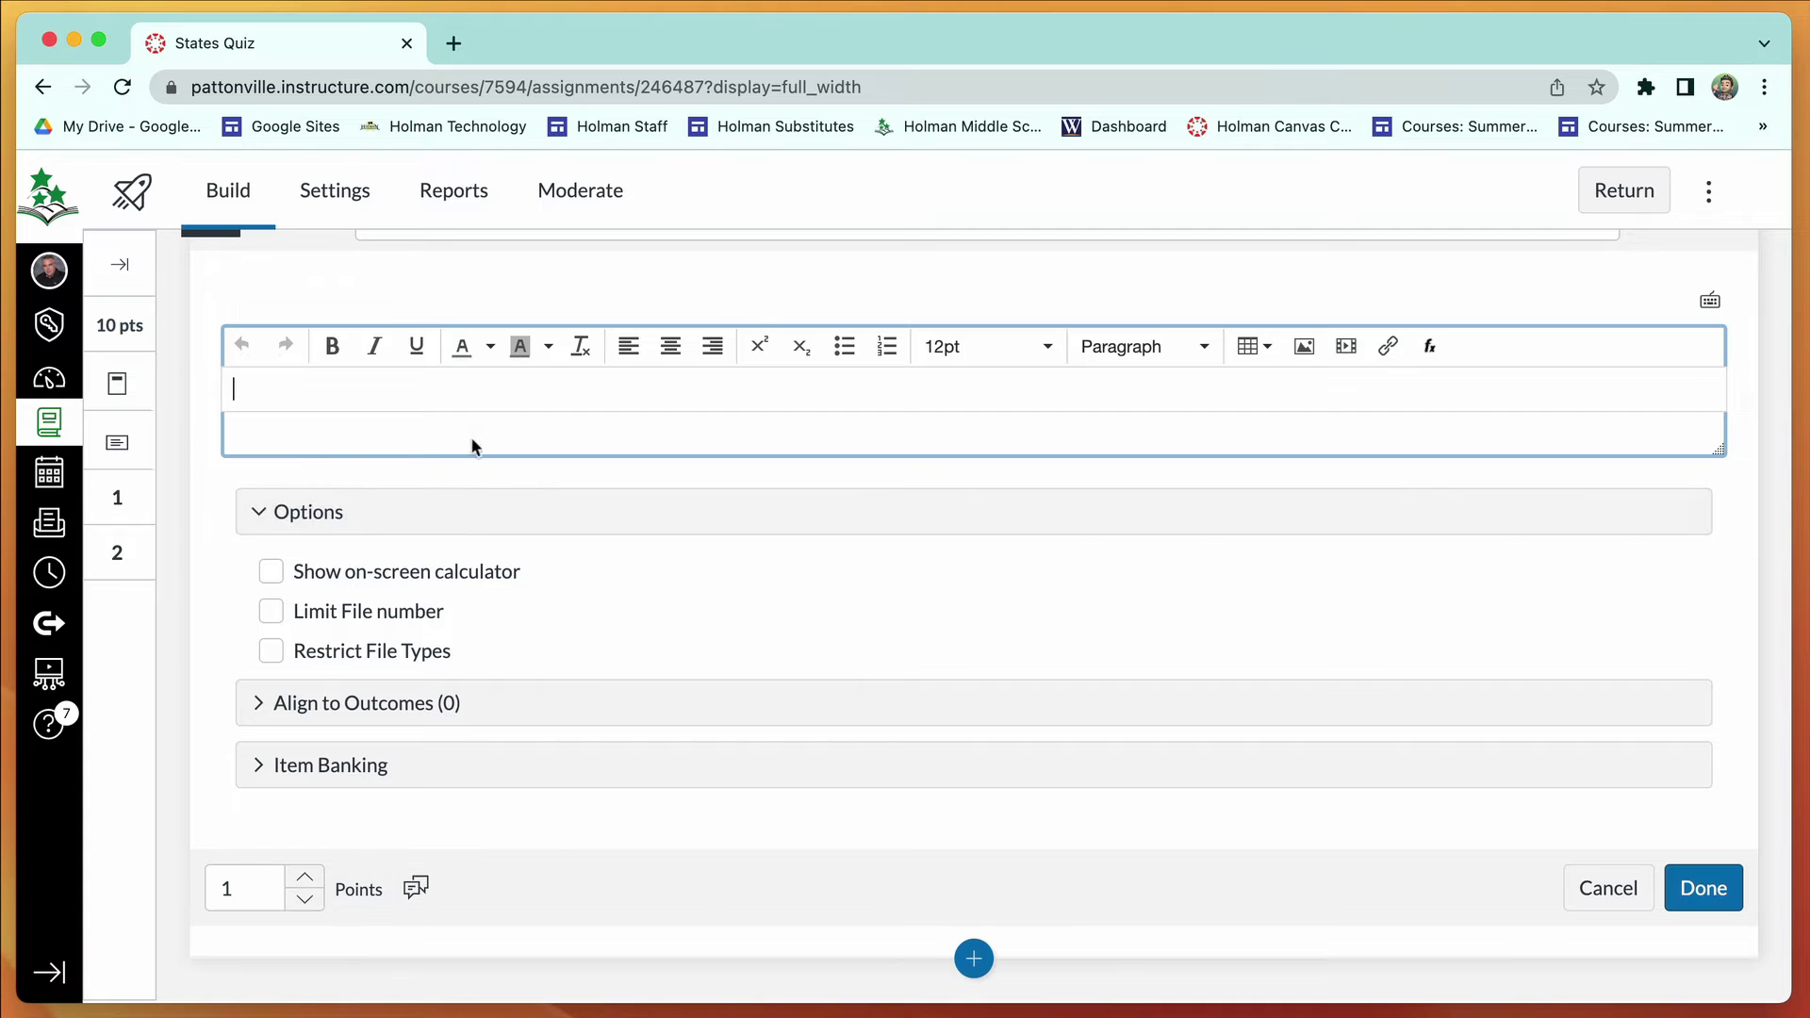
# Insert a Fill in the Blank question after question 1 and copy the example "Roses are `red`, violets are `blue`" into its stem.
pyautogui.click(974, 959)
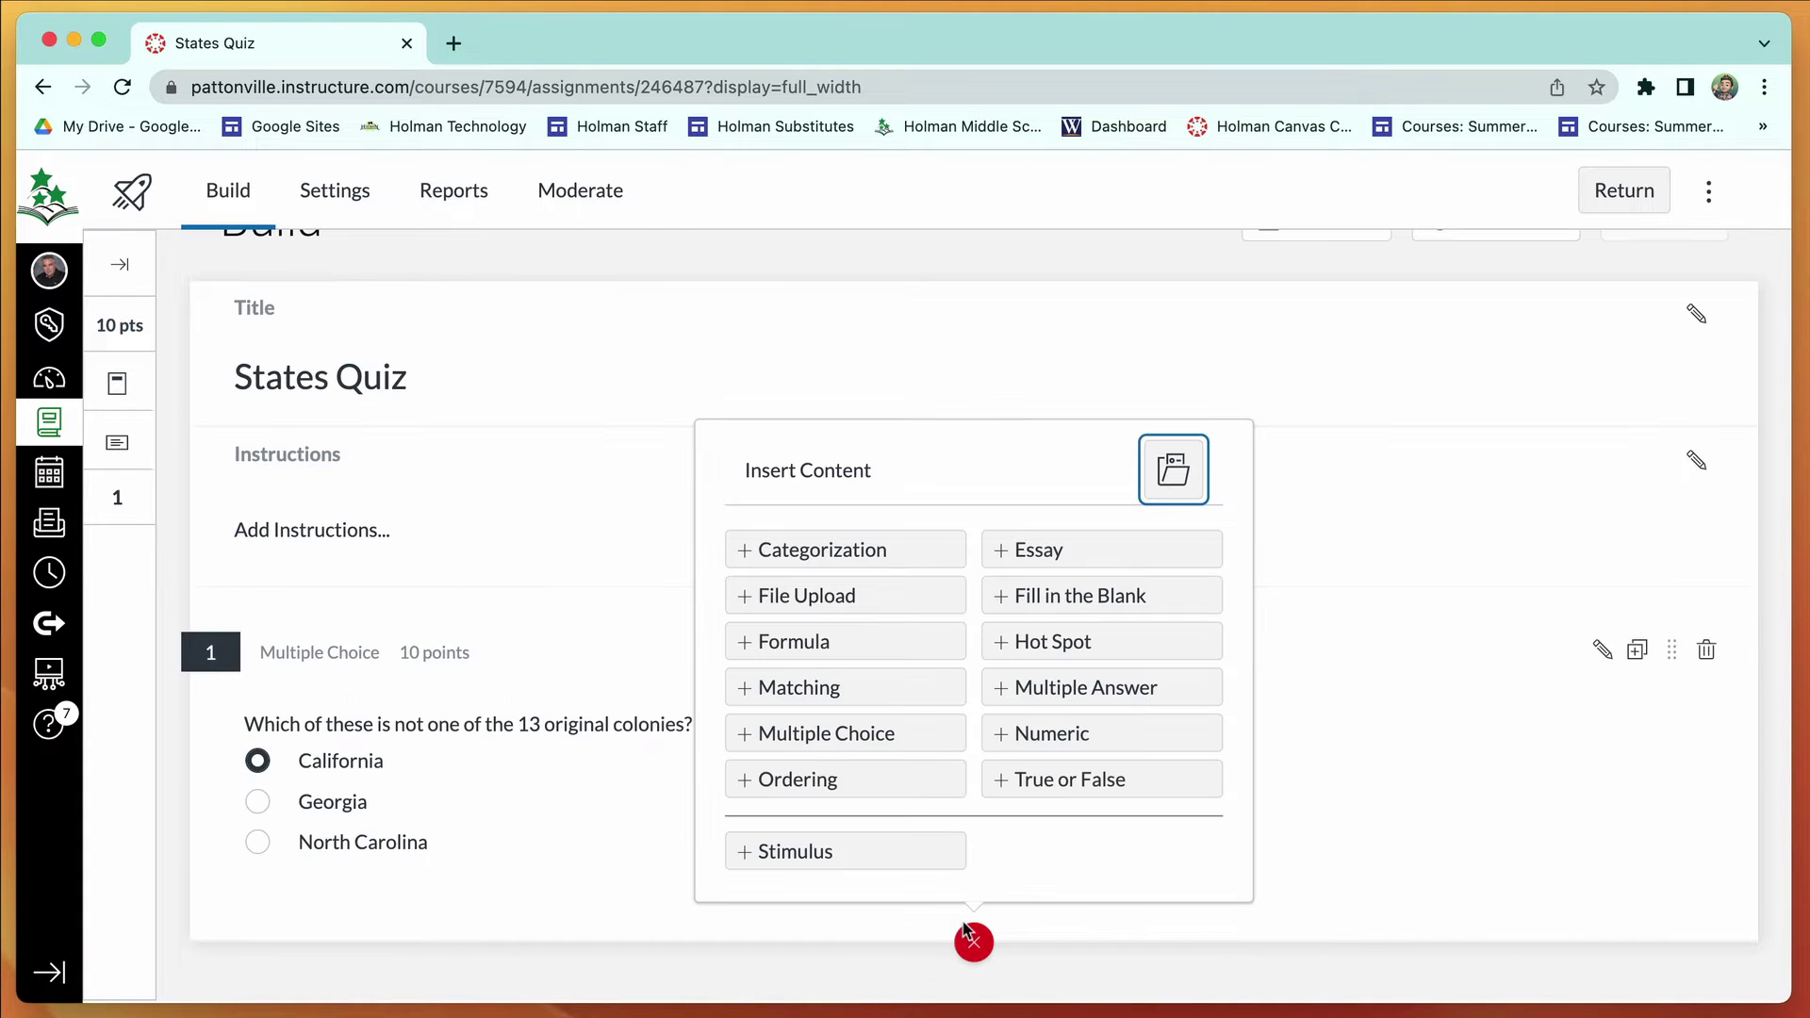
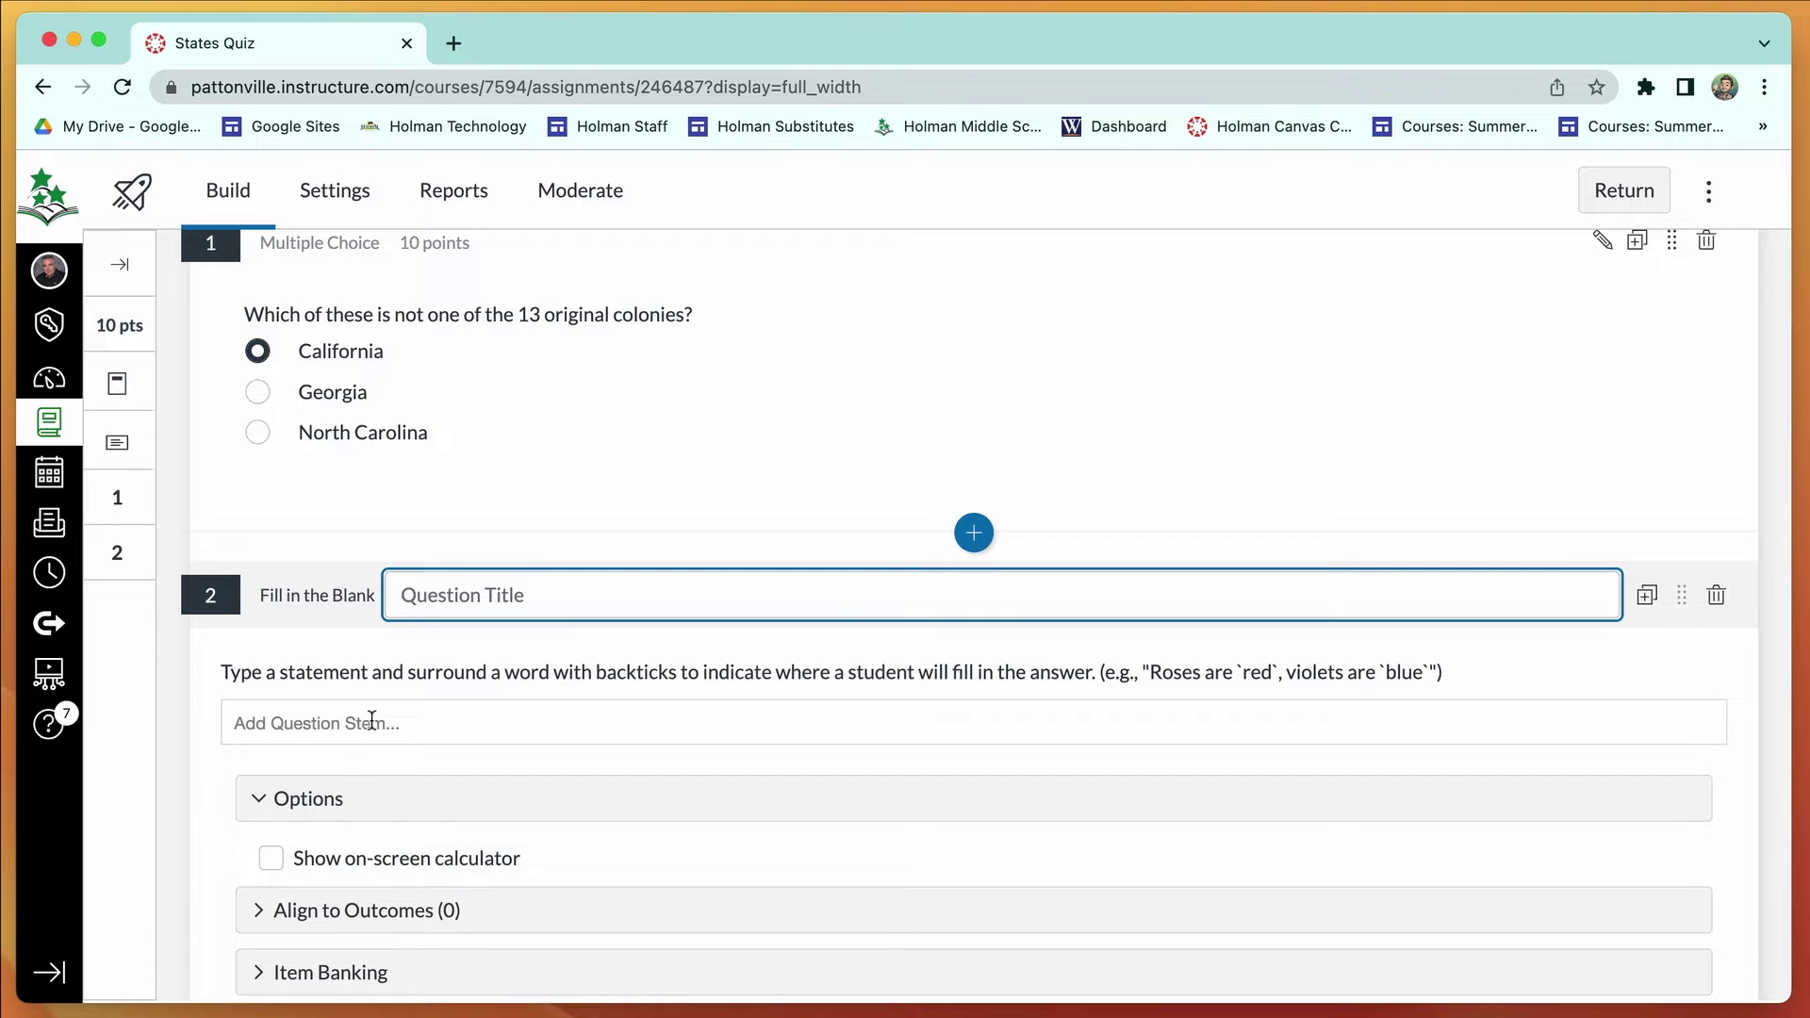
pyautogui.click(407, 714)
pyautogui.scroll(-3, 438, 711)
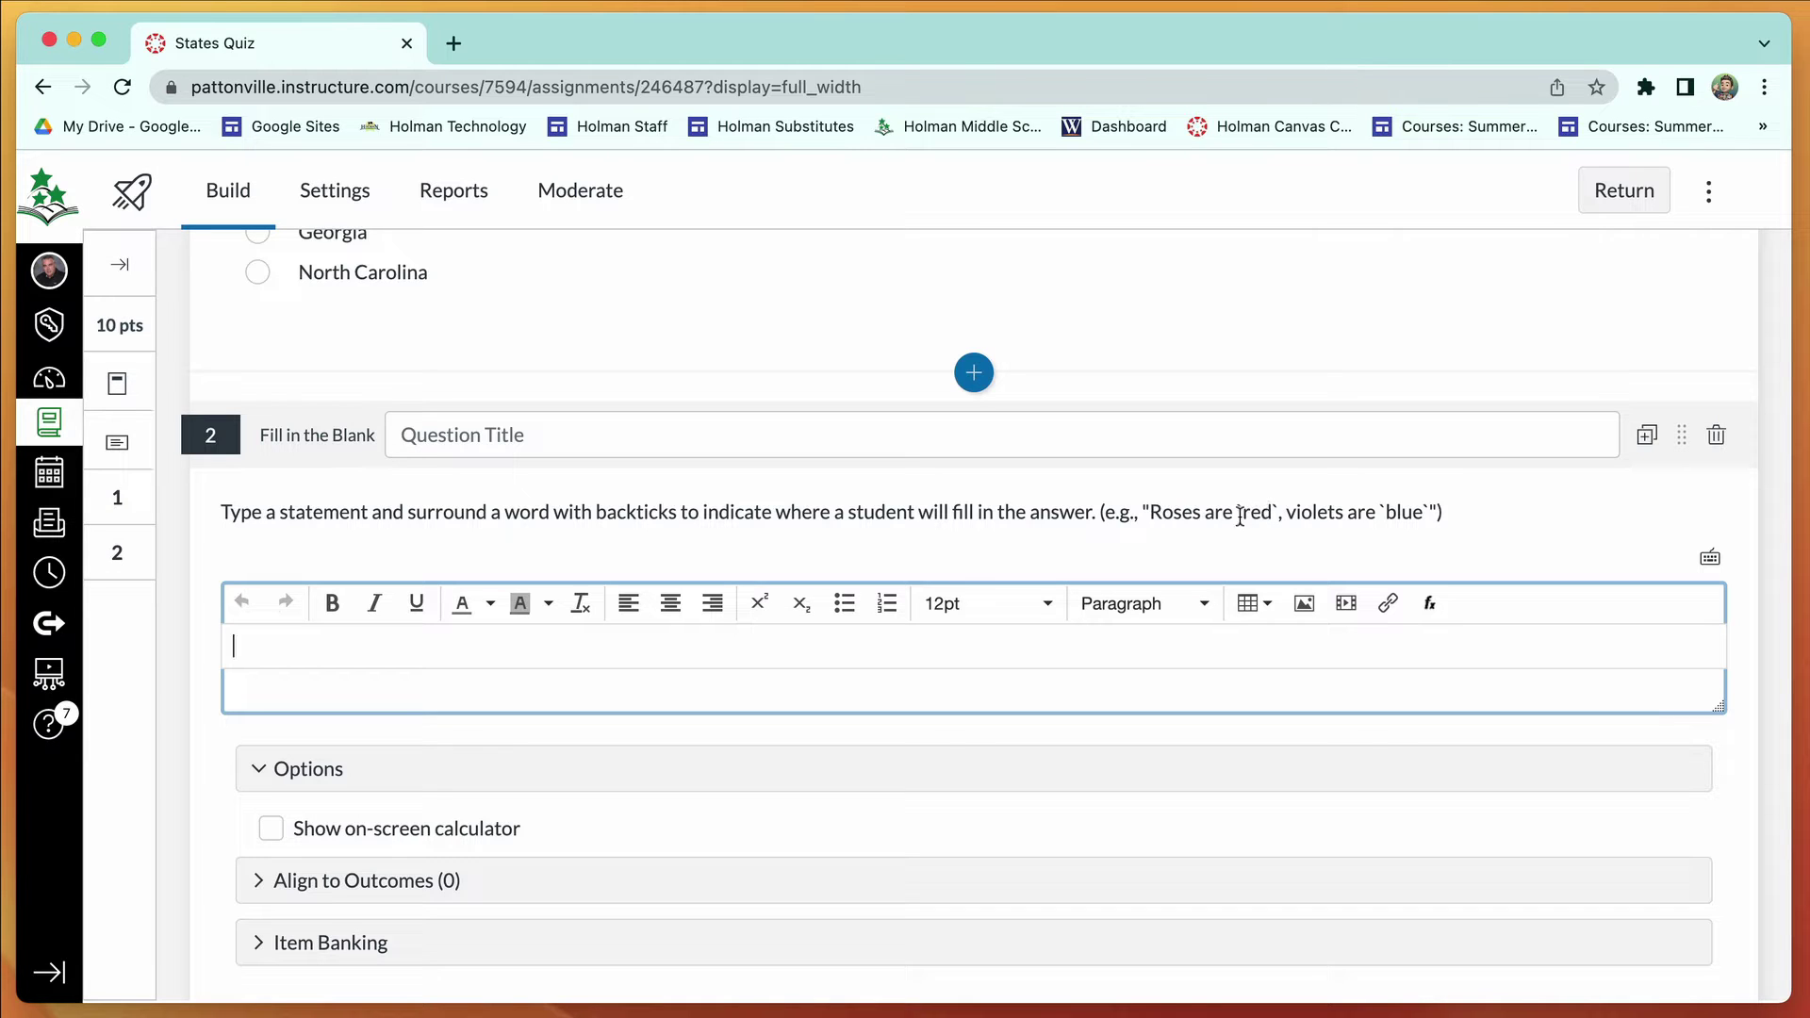
pyautogui.click(1142, 513)
pyautogui.moveTo(1151, 512); pyautogui.dragTo(1429, 516)
pyautogui.press('super+c')
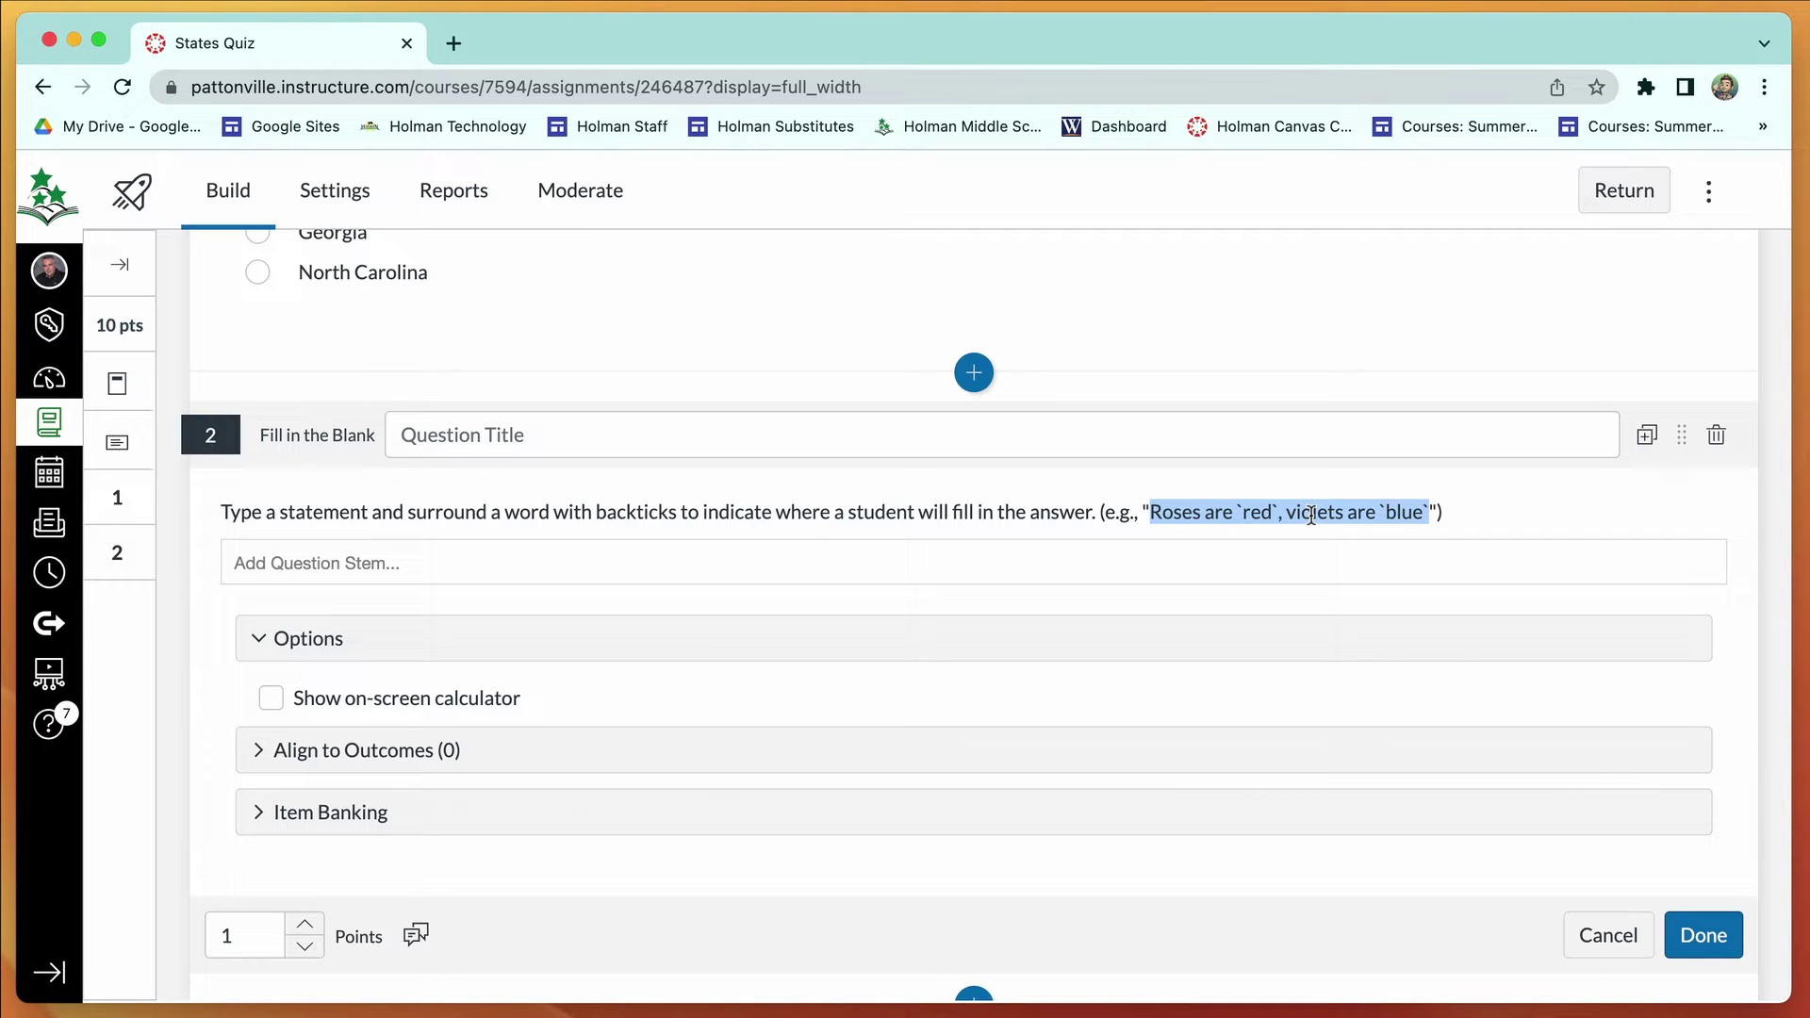
pyautogui.click(564, 551)
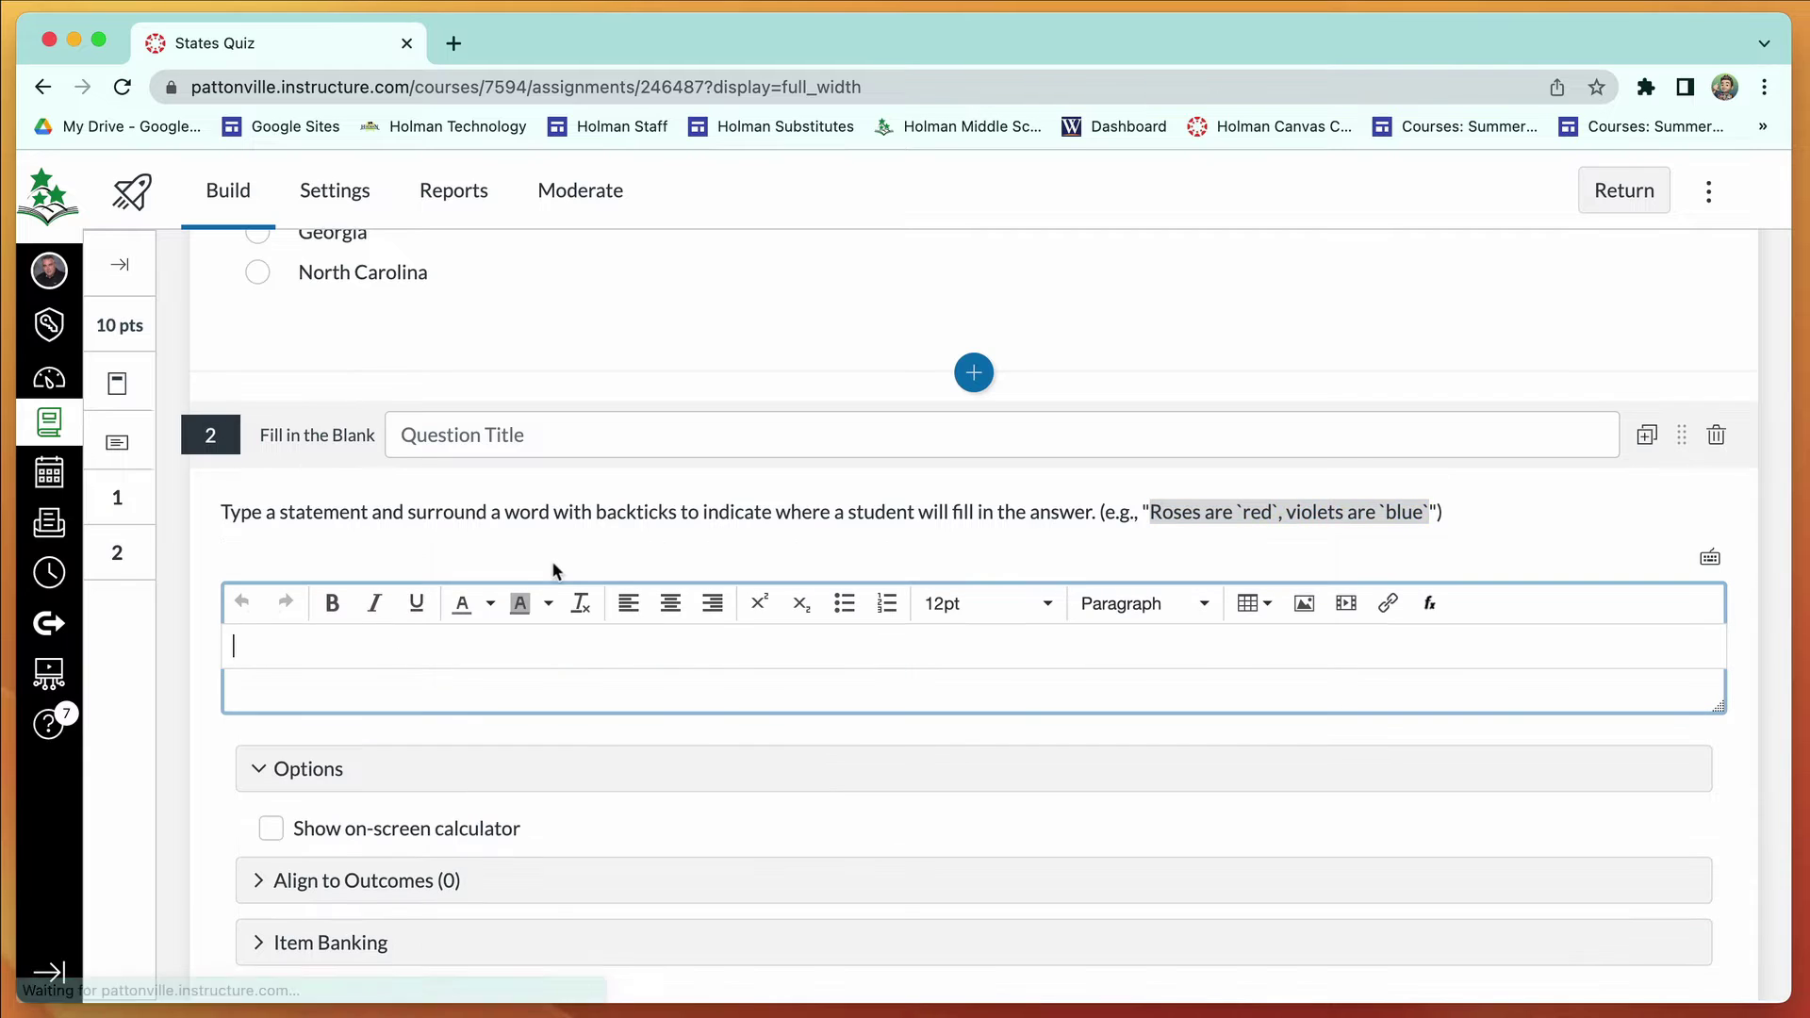
pyautogui.press('super+v')
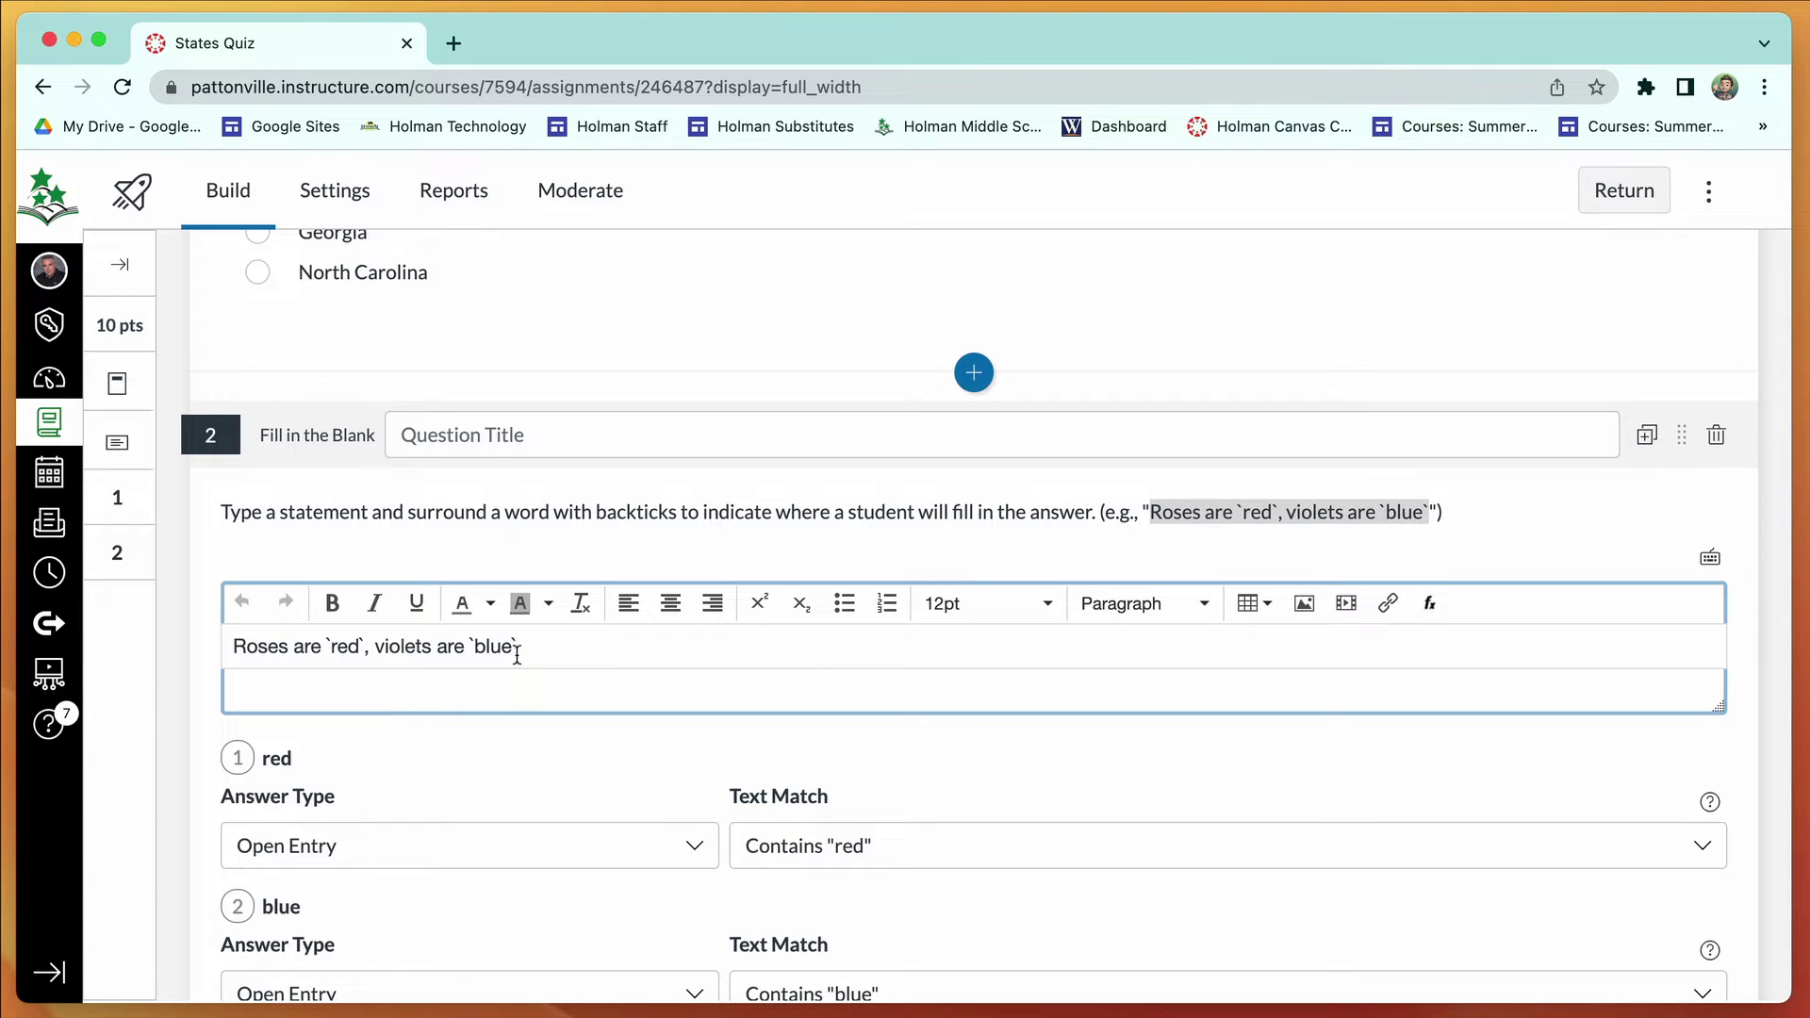
# Try Open Entry with Specify Correct Answers for the "red" blank, and discard the Fill in the Blank question.
pyautogui.scroll(-3, 1156, 771)
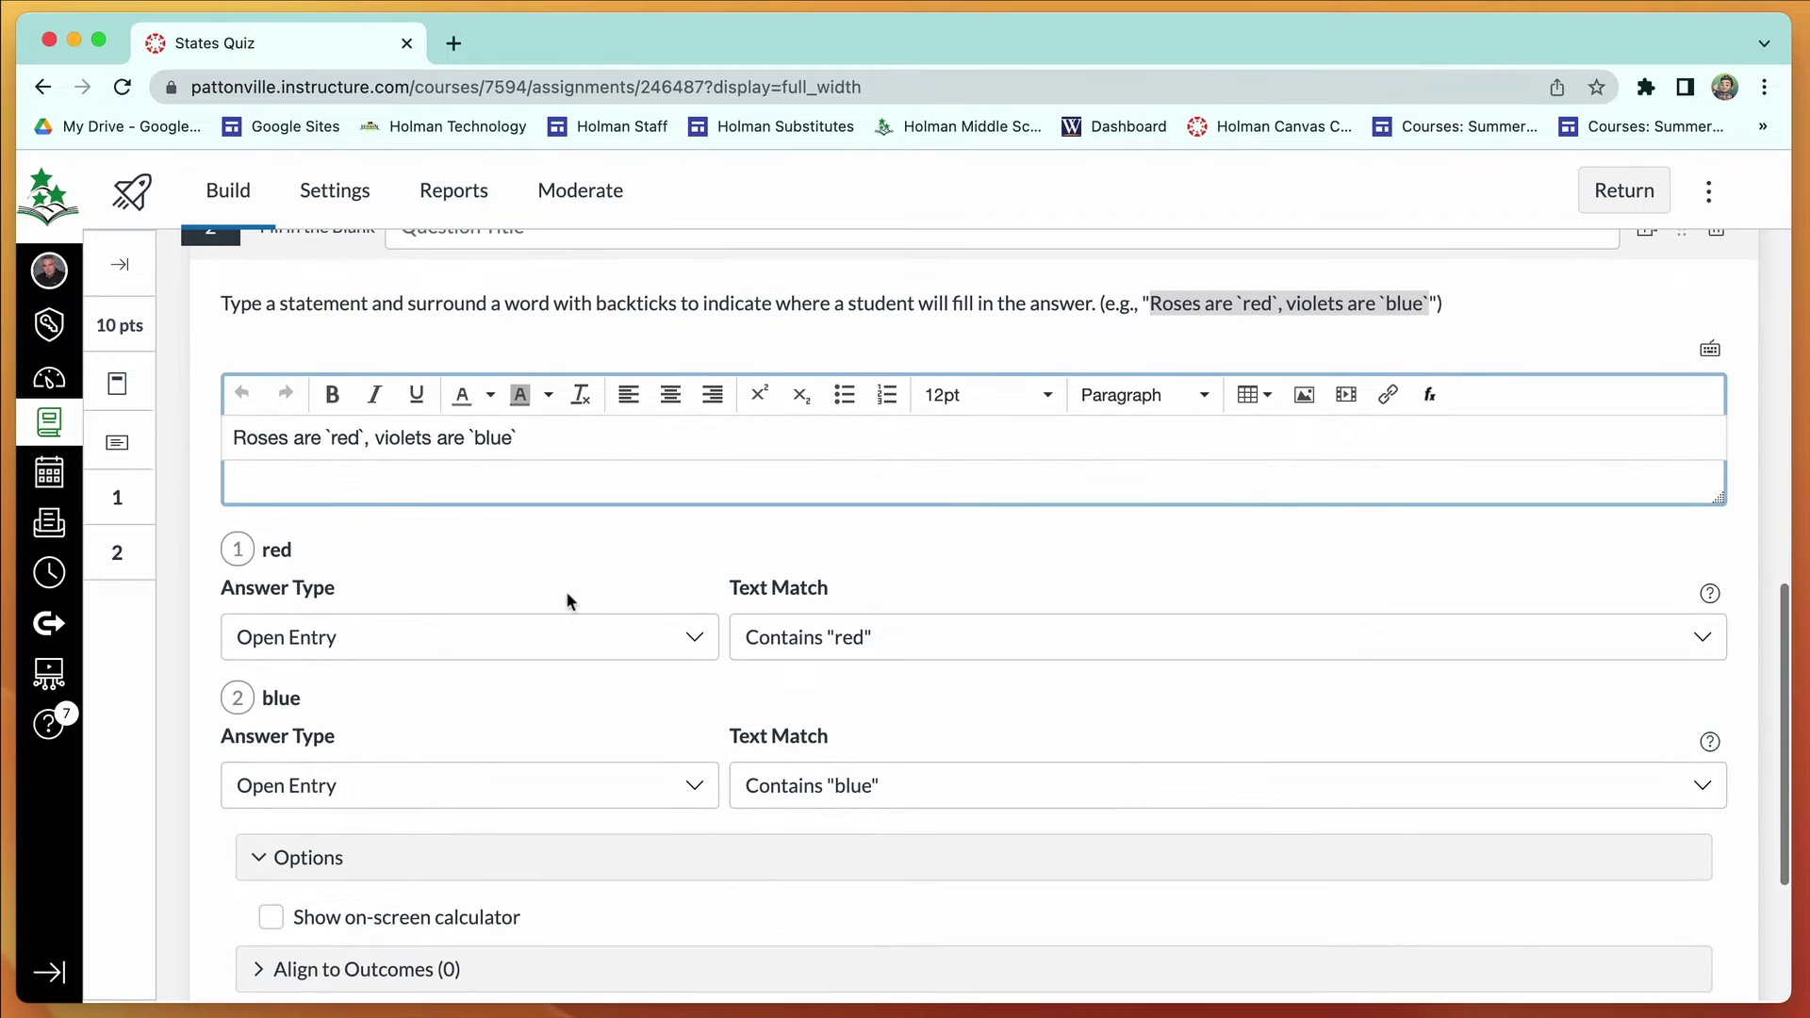
pyautogui.click(330, 638)
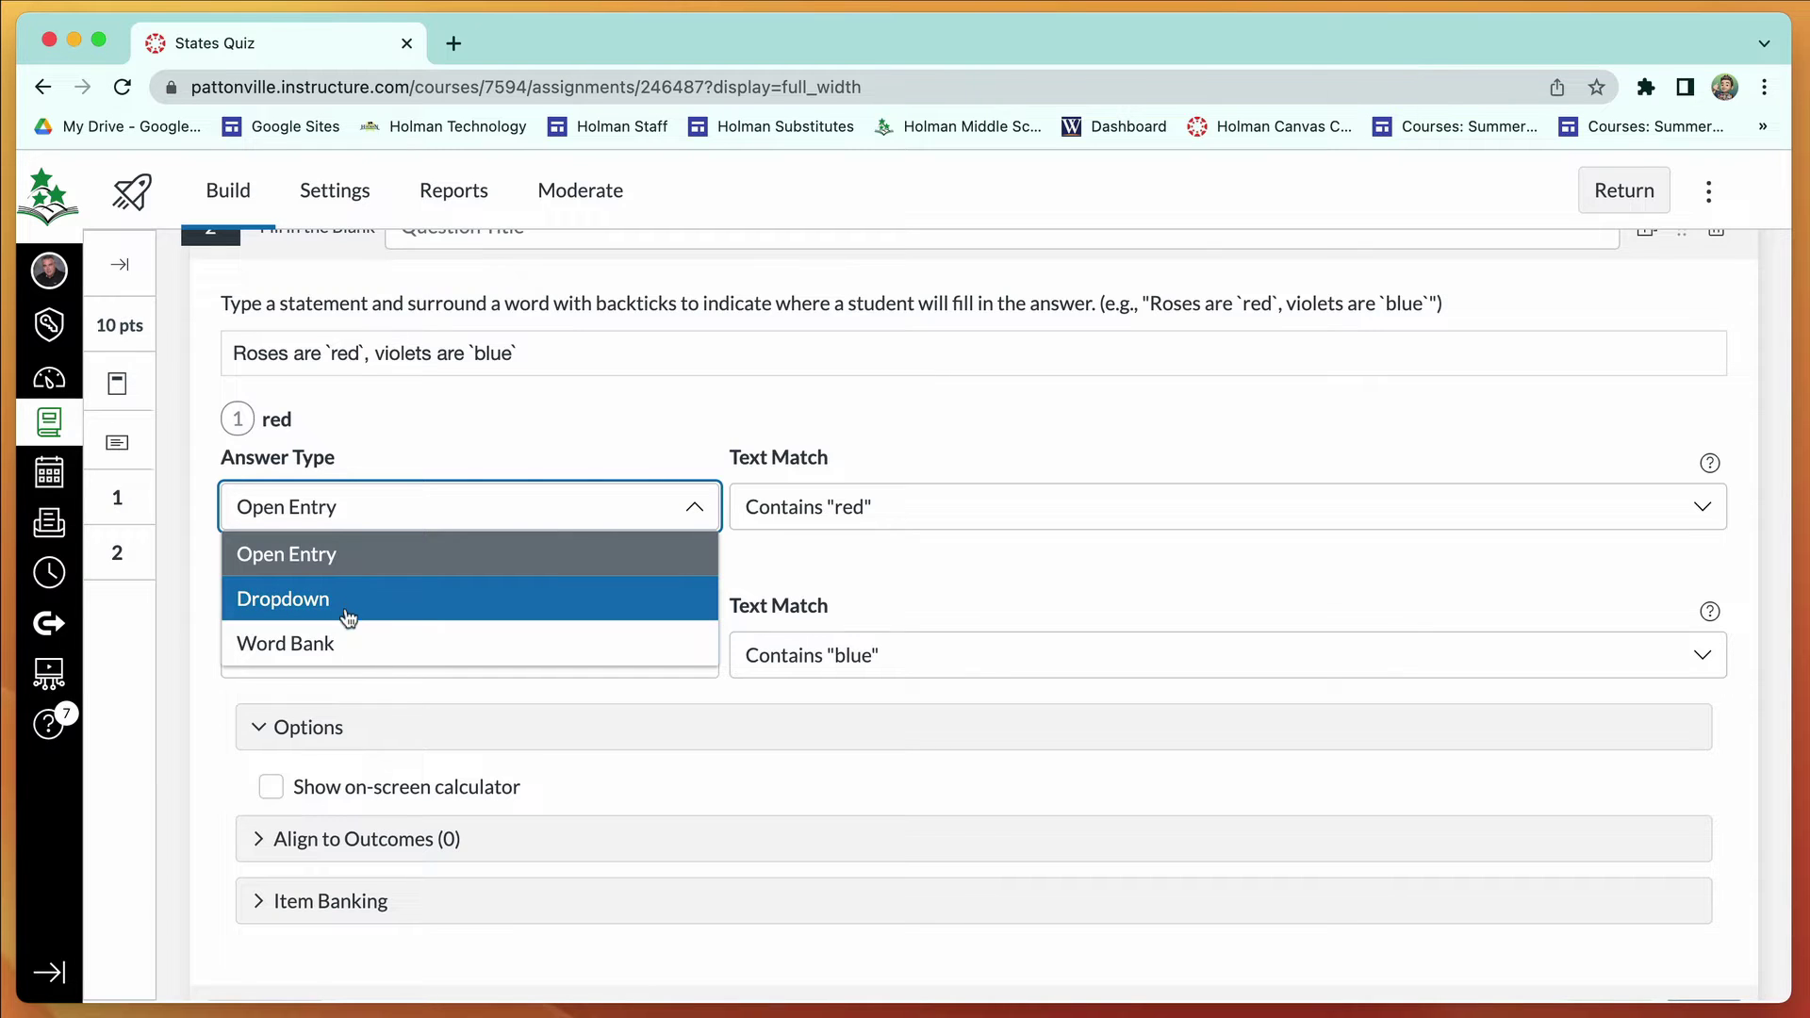
pyautogui.click(352, 554)
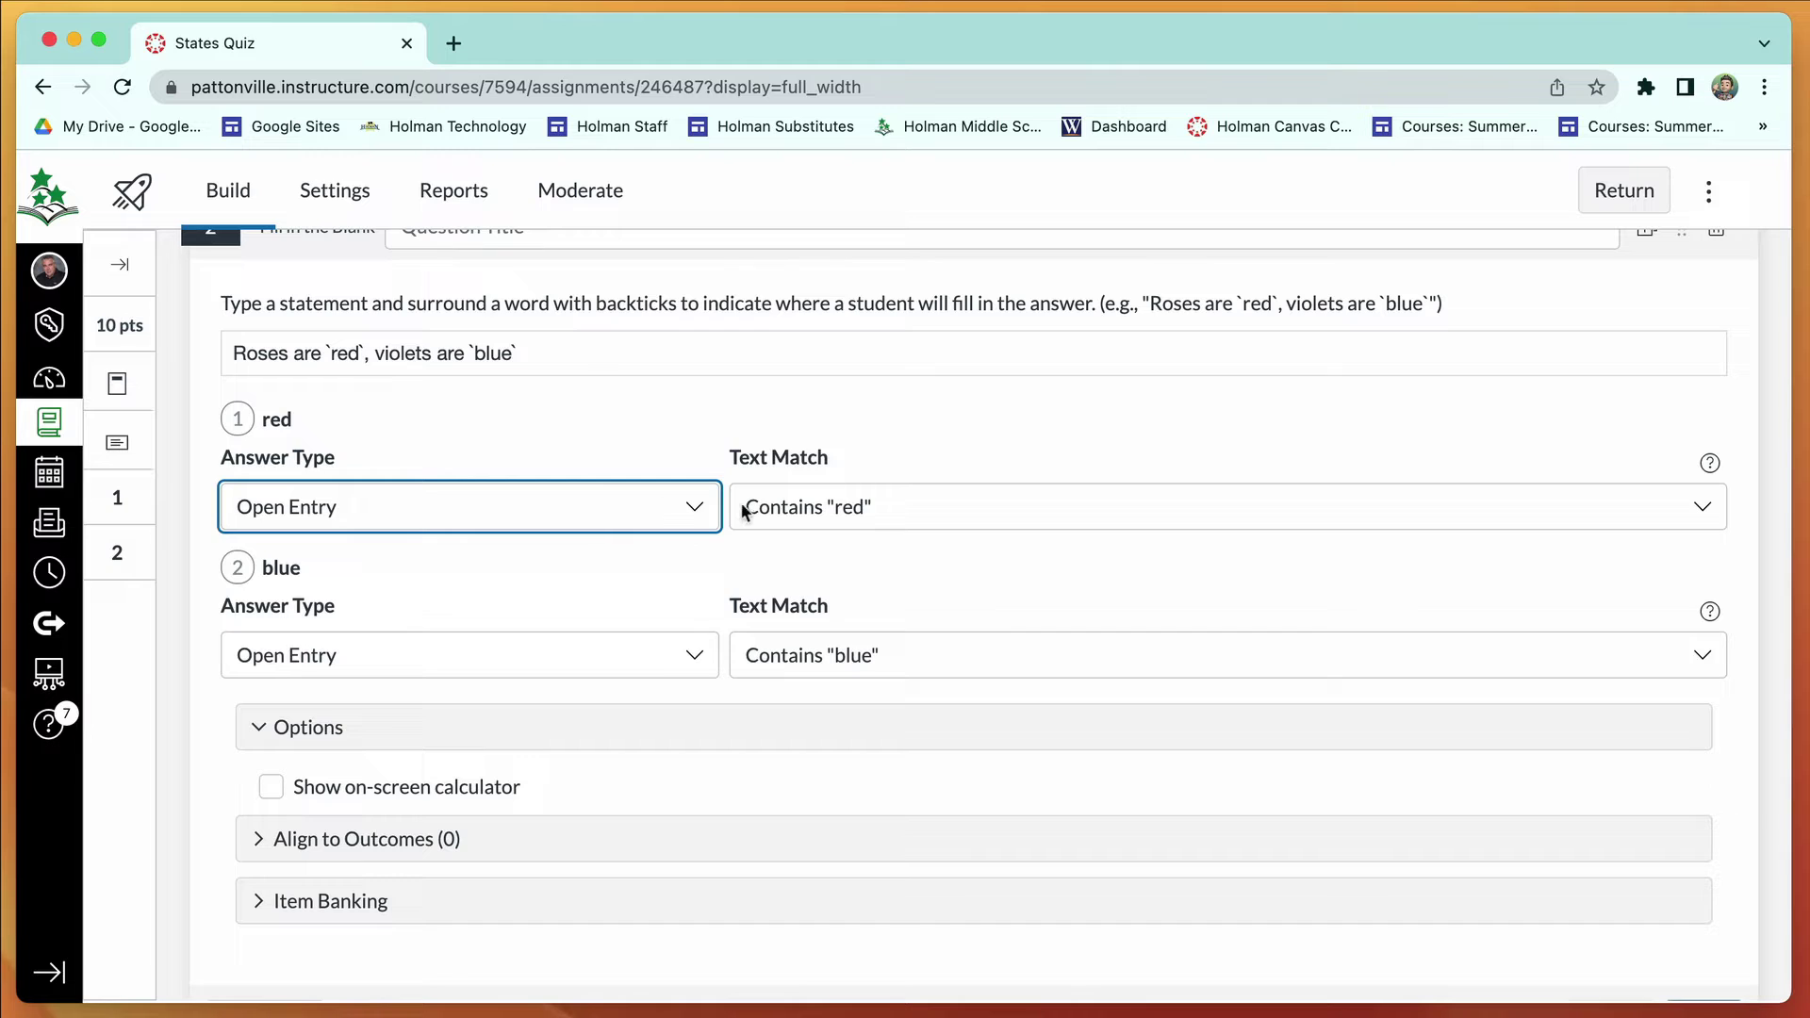
pyautogui.click(801, 513)
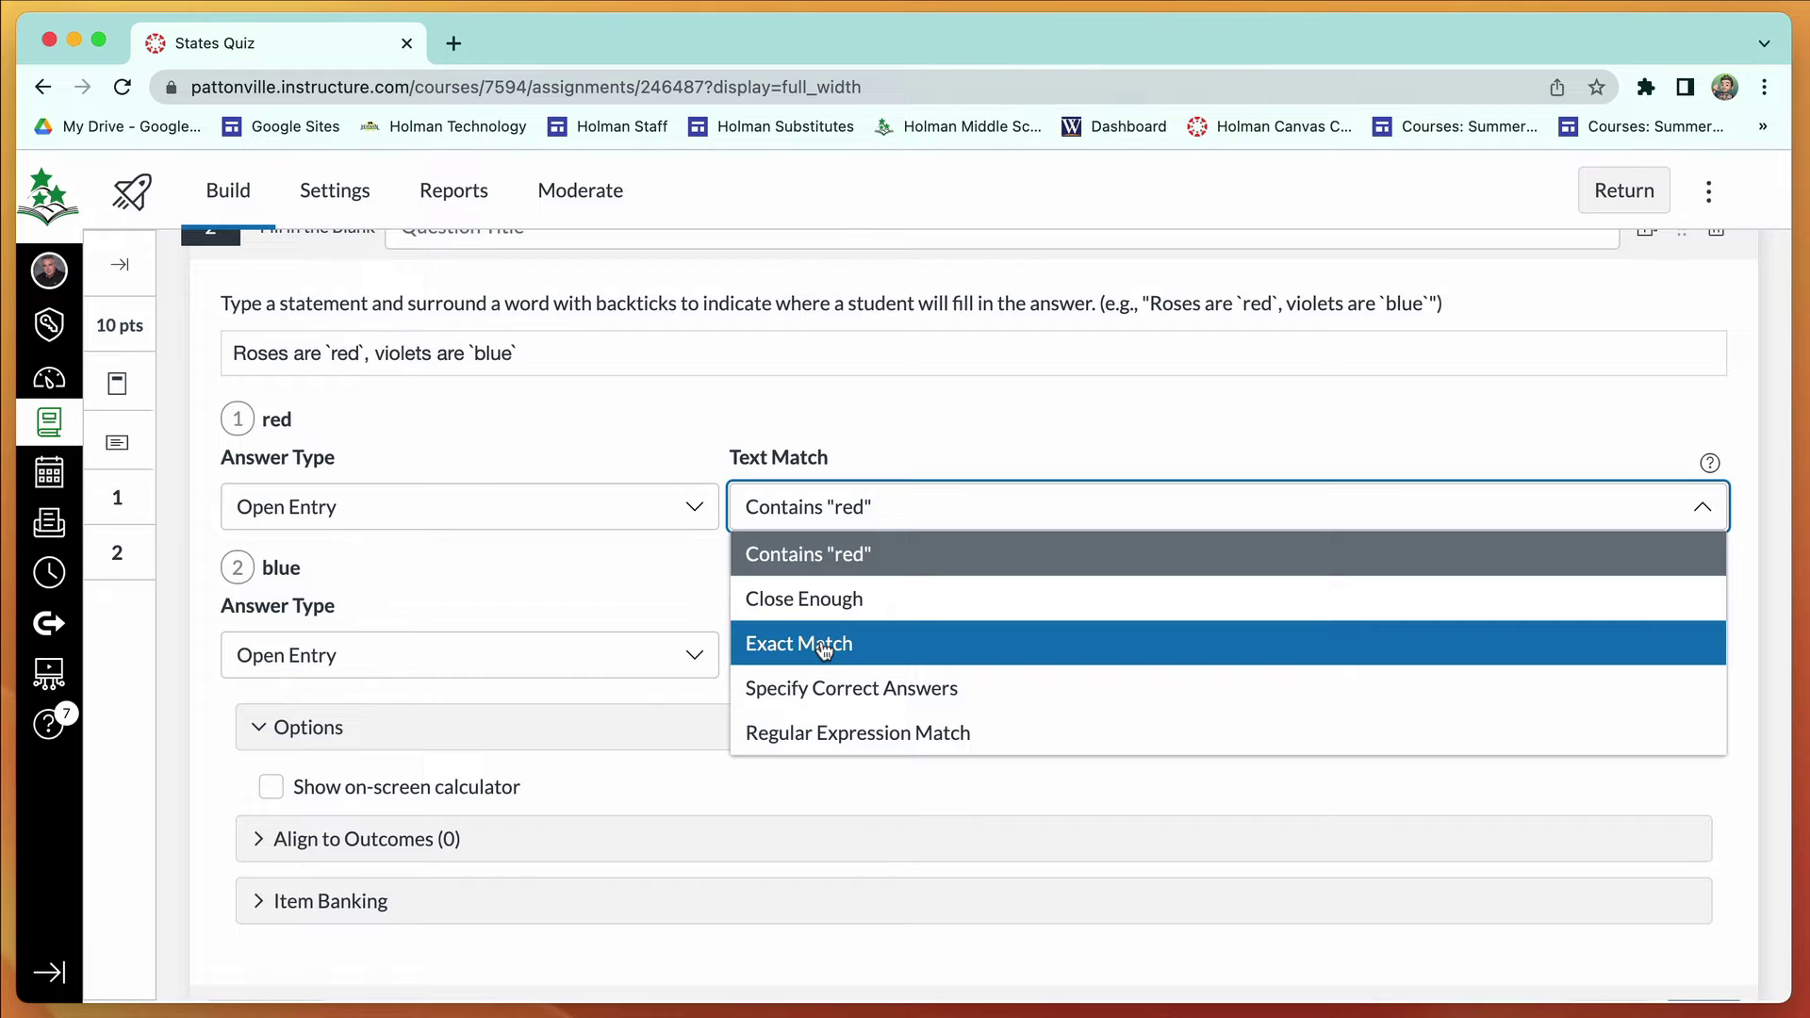
pyautogui.click(823, 703)
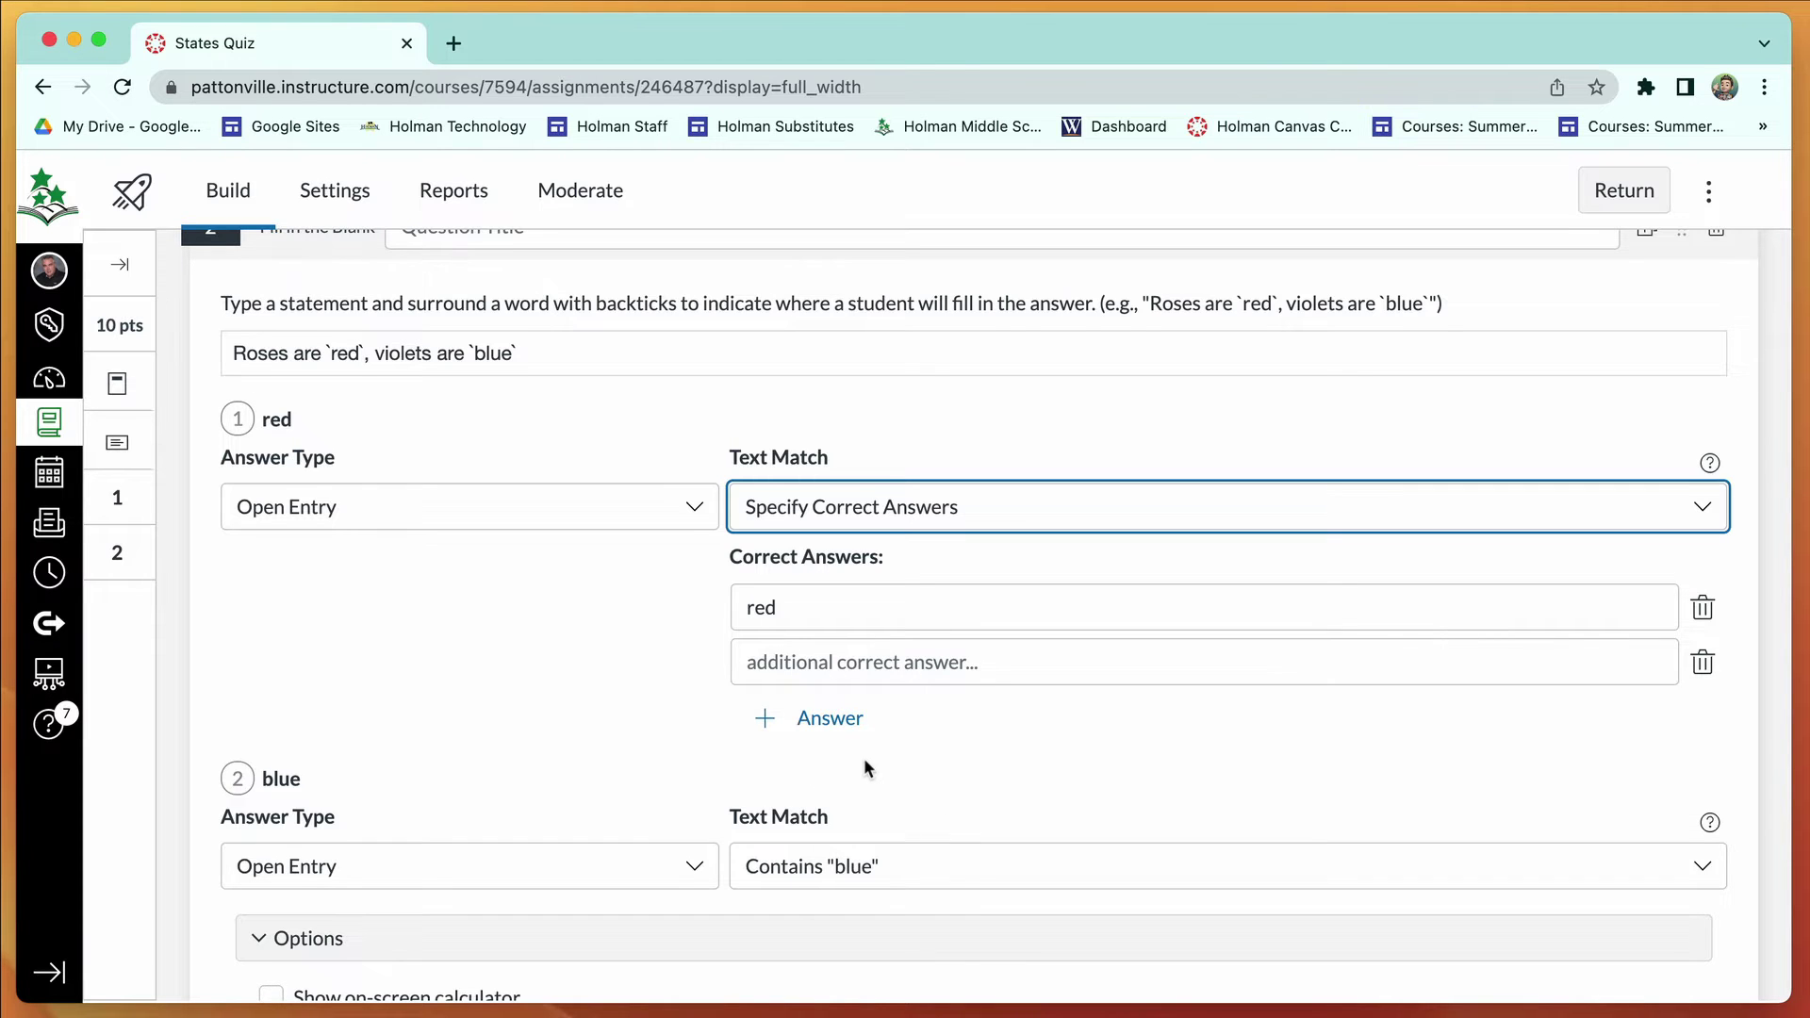
pyautogui.scroll(-5, 864, 758)
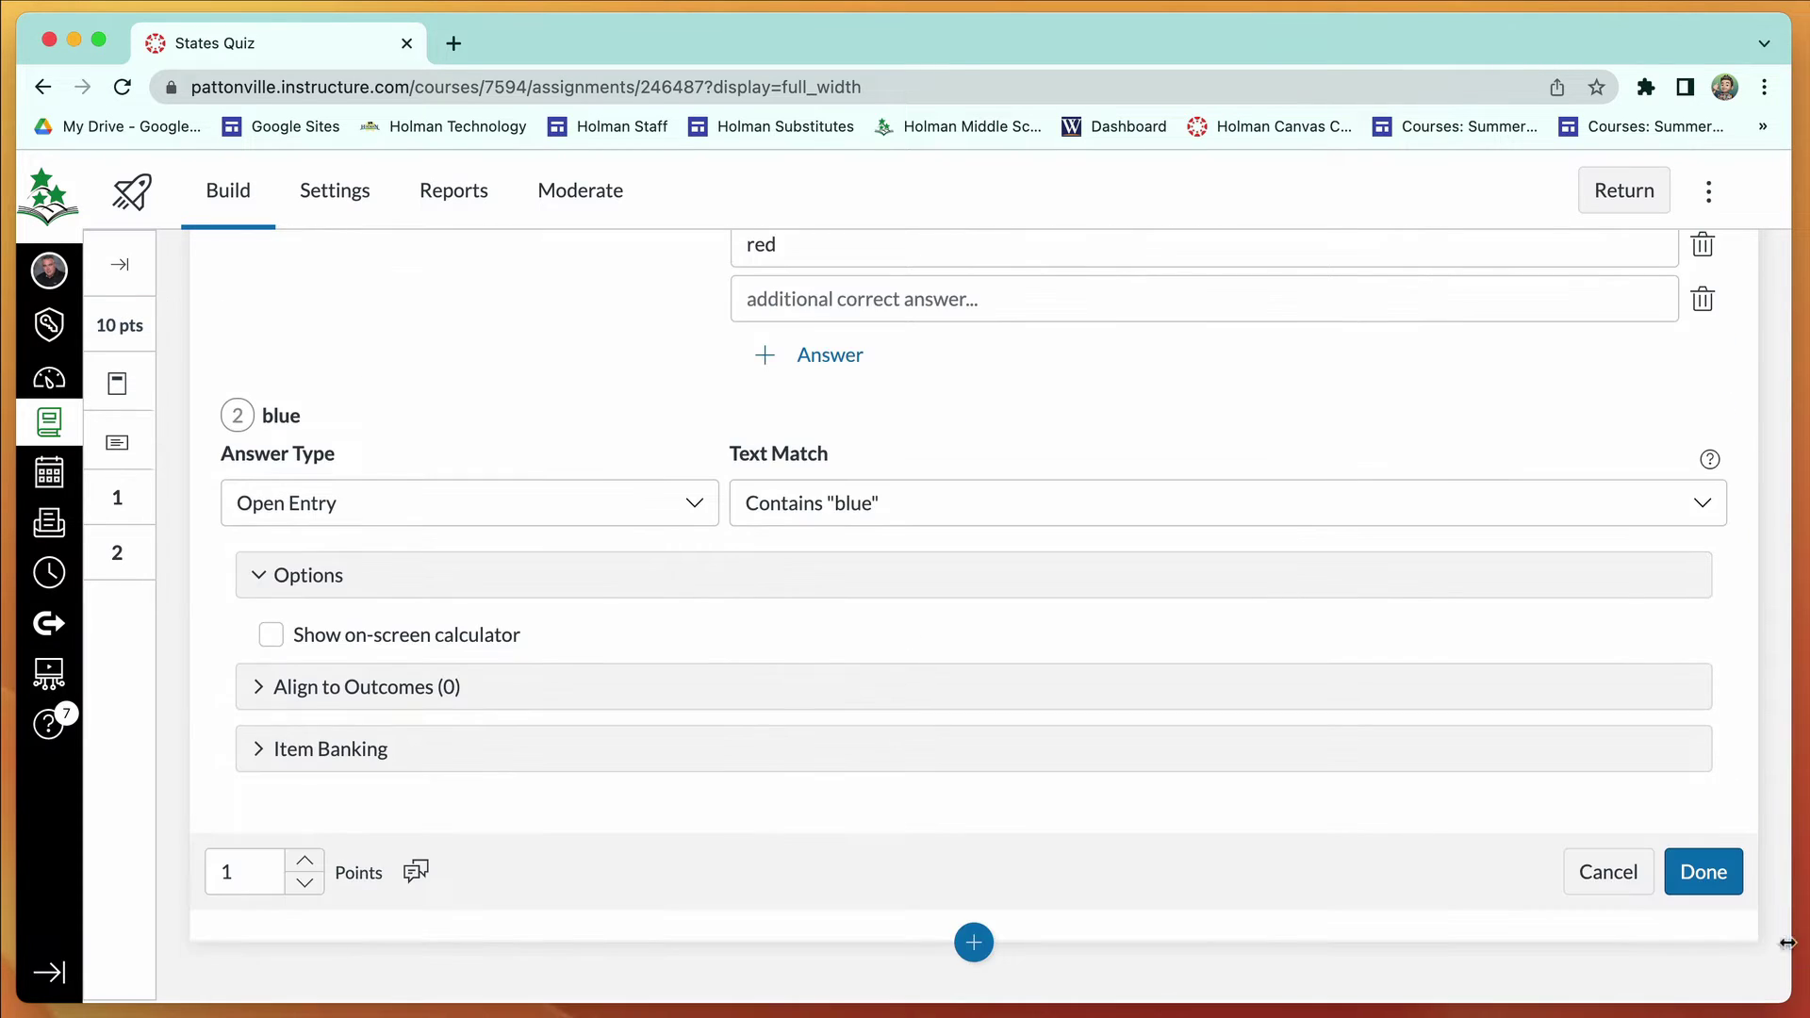
pyautogui.click(1703, 873)
# Insert a Hot Spot question after question 1 and upload the Thirteen Colonies map image to it.
pyautogui.click(1055, 651)
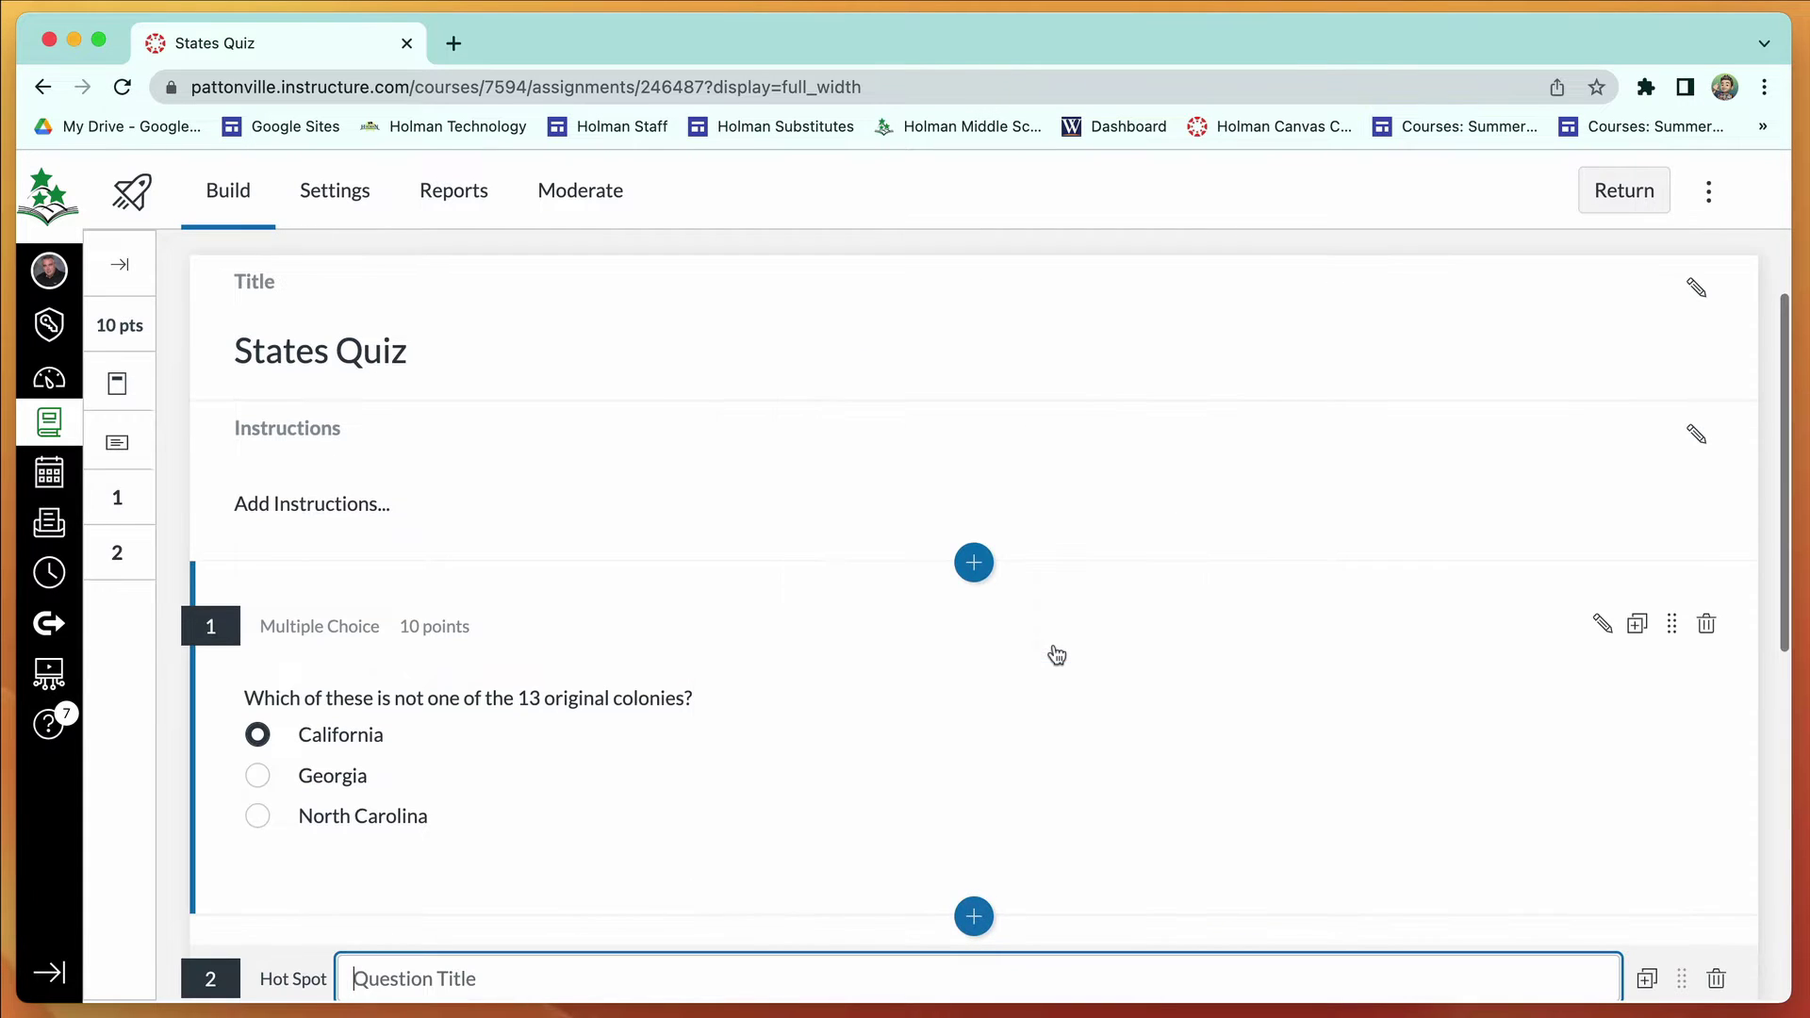
pyautogui.scroll(-3, 994, 755)
pyautogui.scroll(-1, 995, 756)
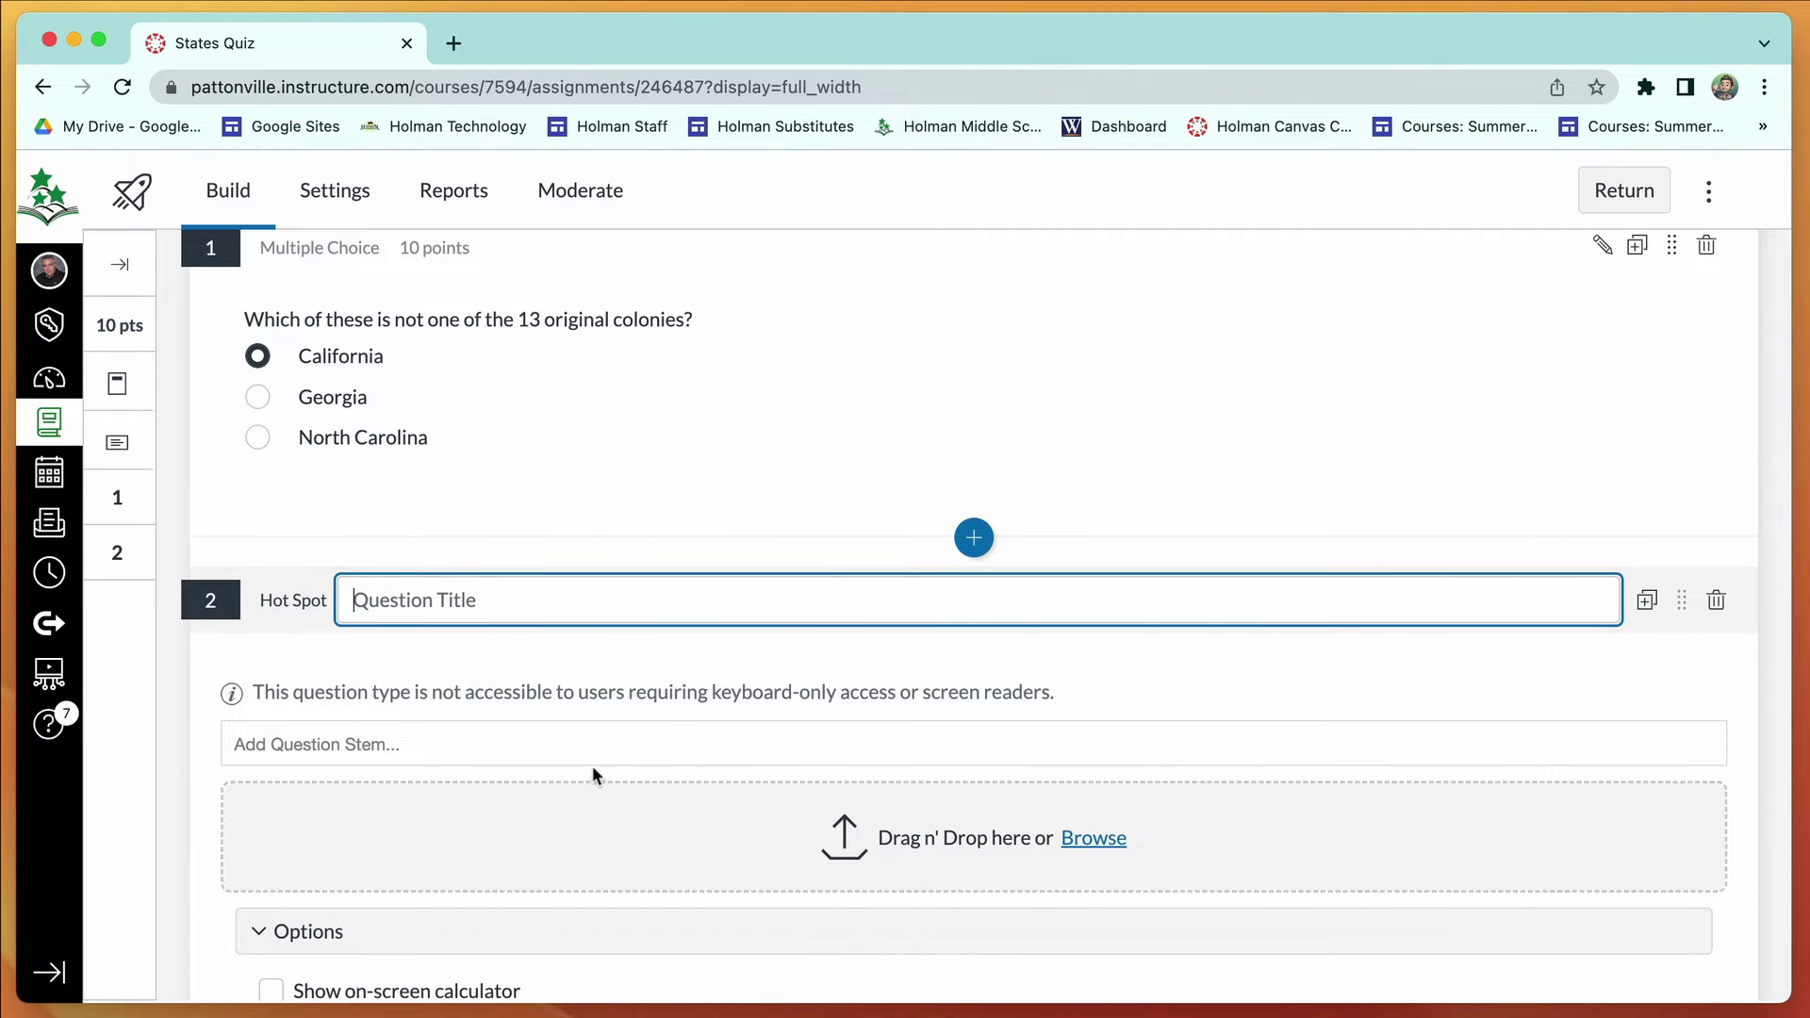
pyautogui.scroll(-3, 733, 745)
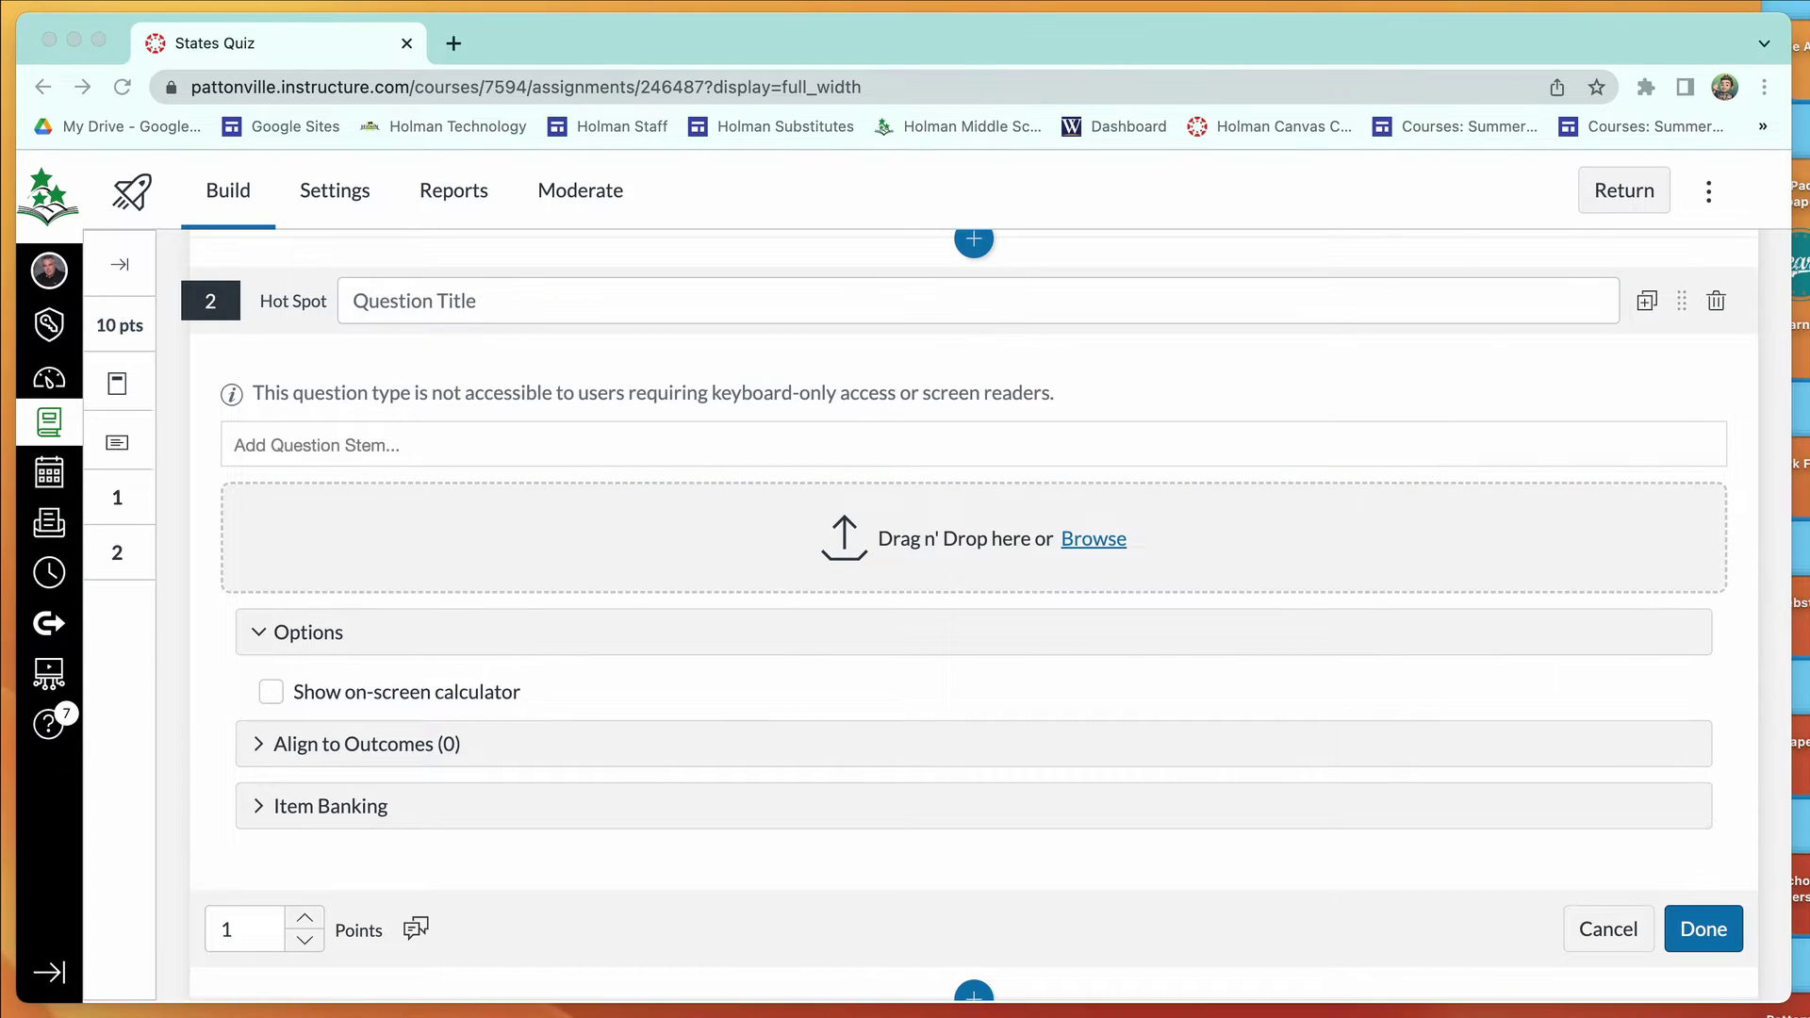
pyautogui.moveTo(1792, 491); pyautogui.dragTo(941, 537)
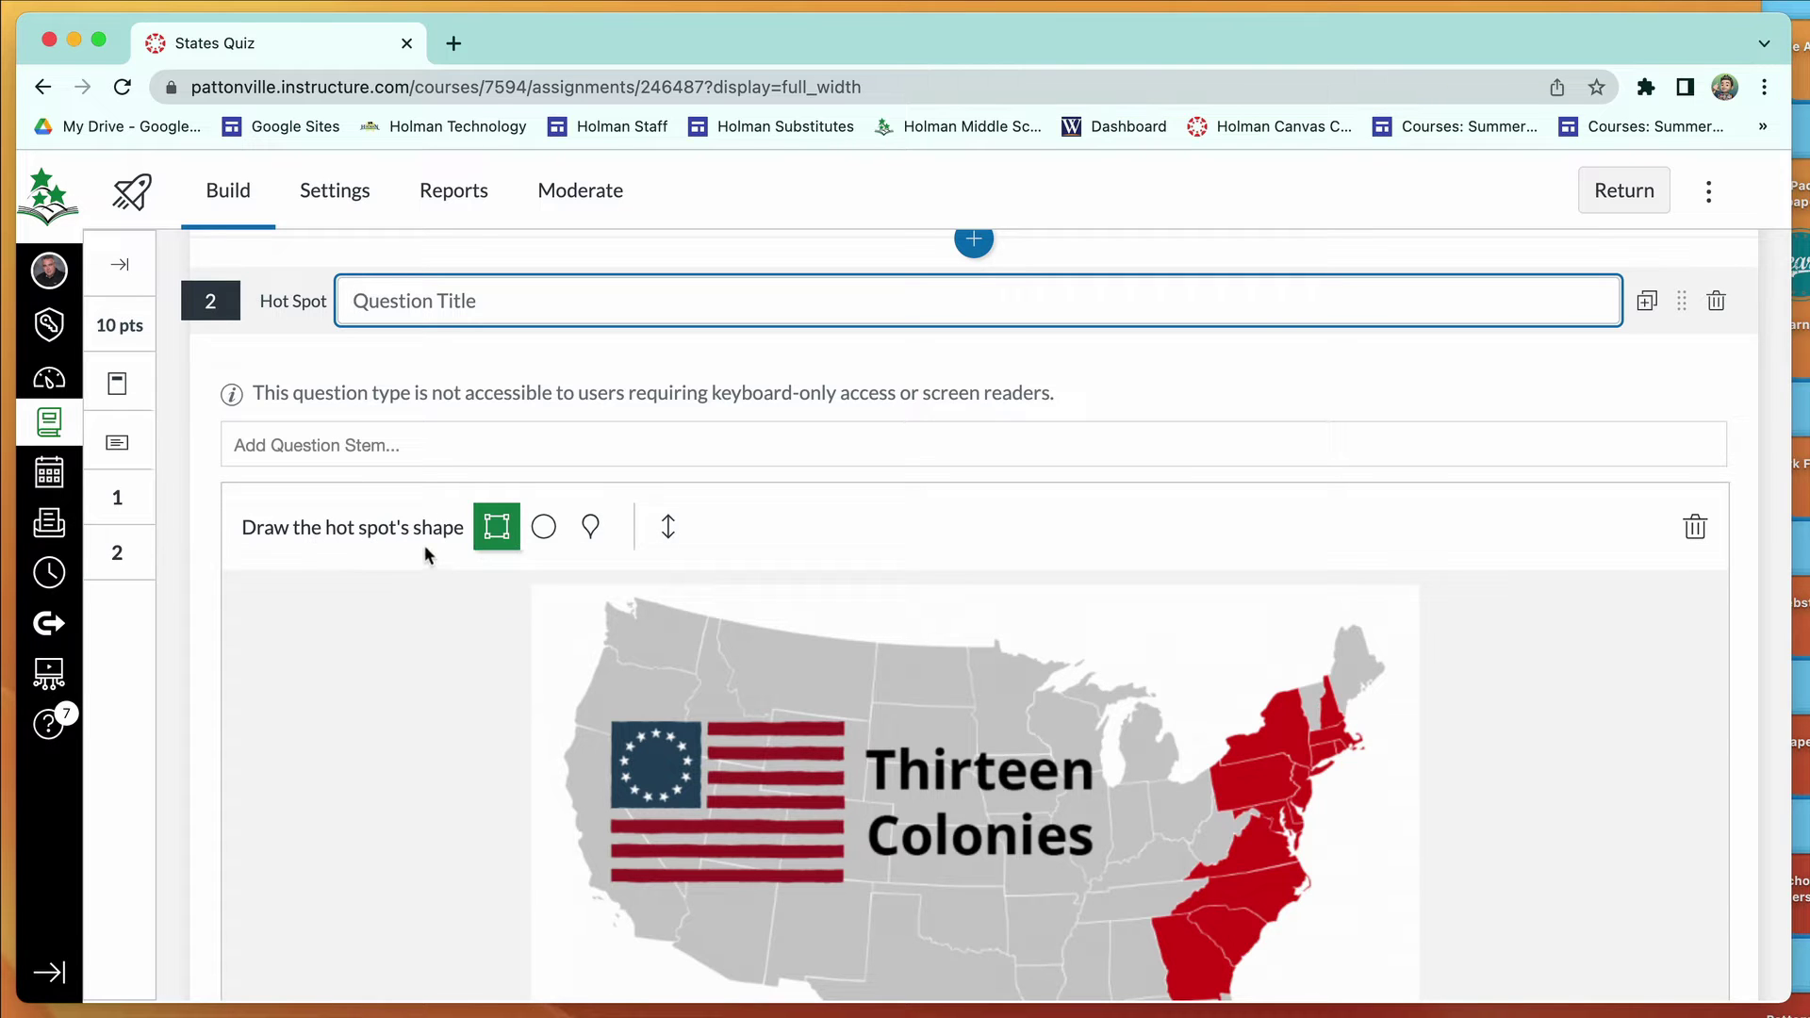
# Enter "Which one of these colonies is Virginia?" as the Hot Spot question's stem.
pyautogui.scroll(-3, 594, 528)
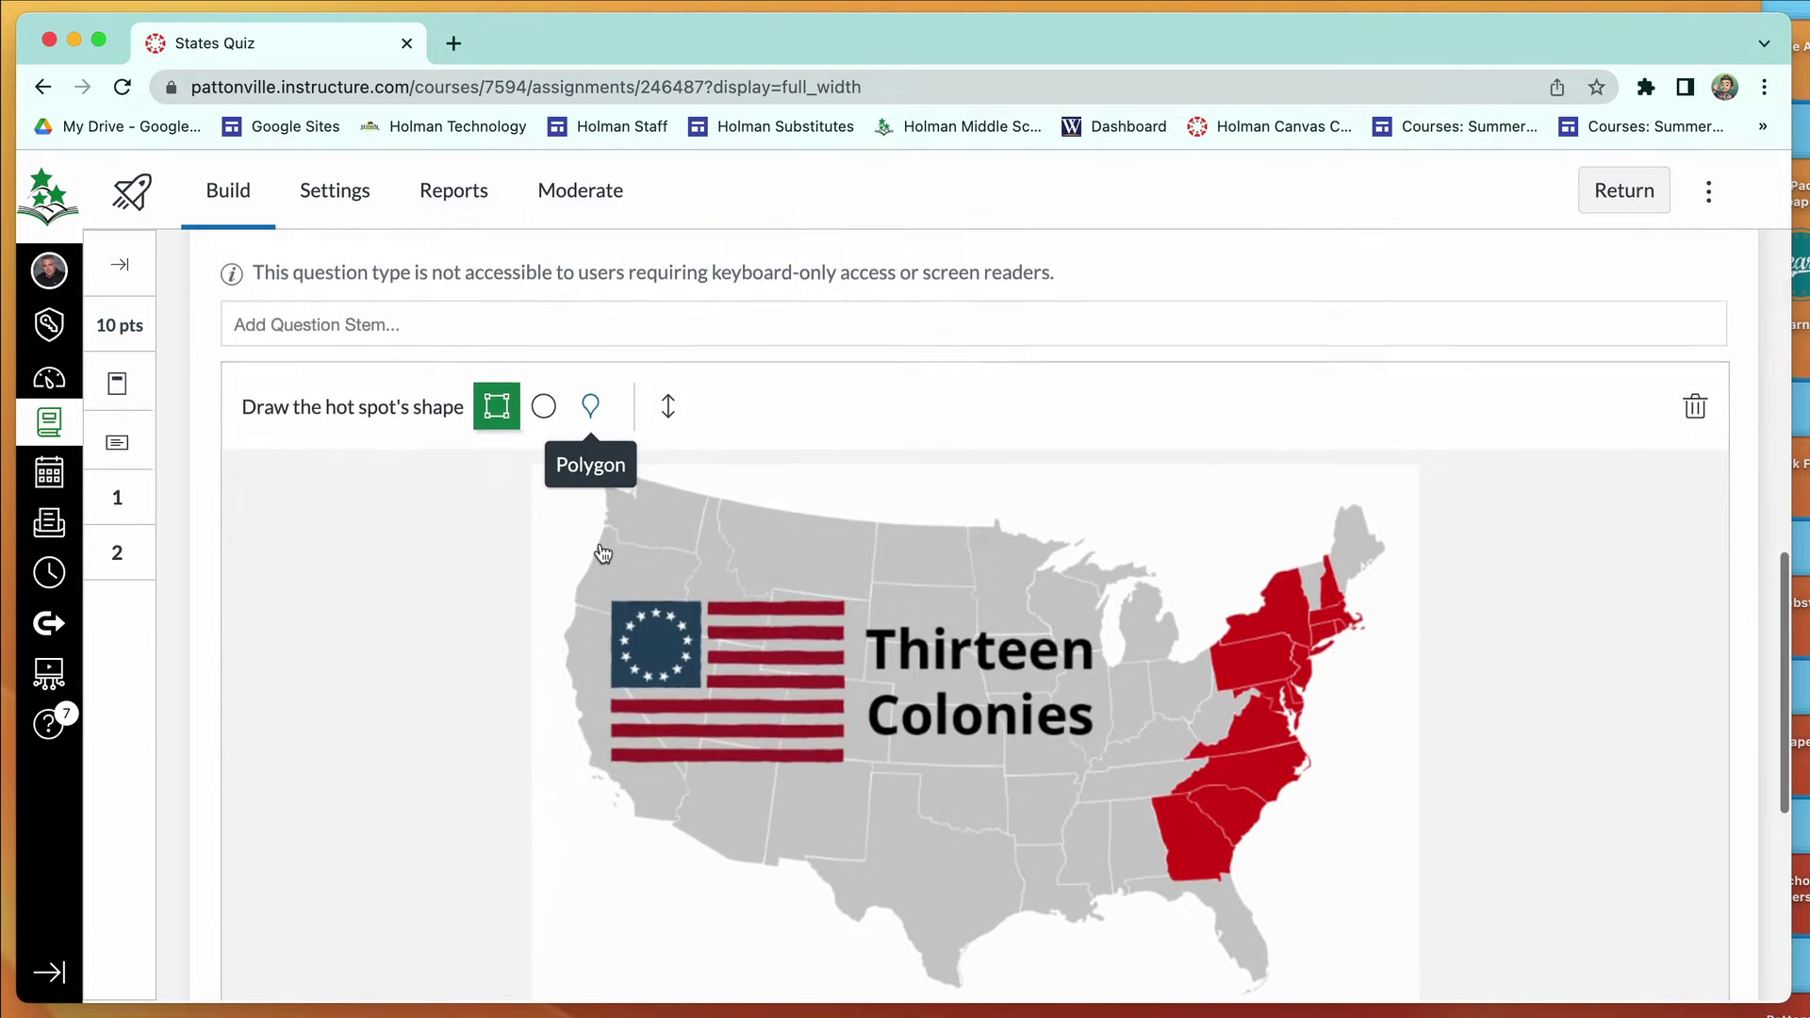
pyautogui.scroll(-1, 604, 554)
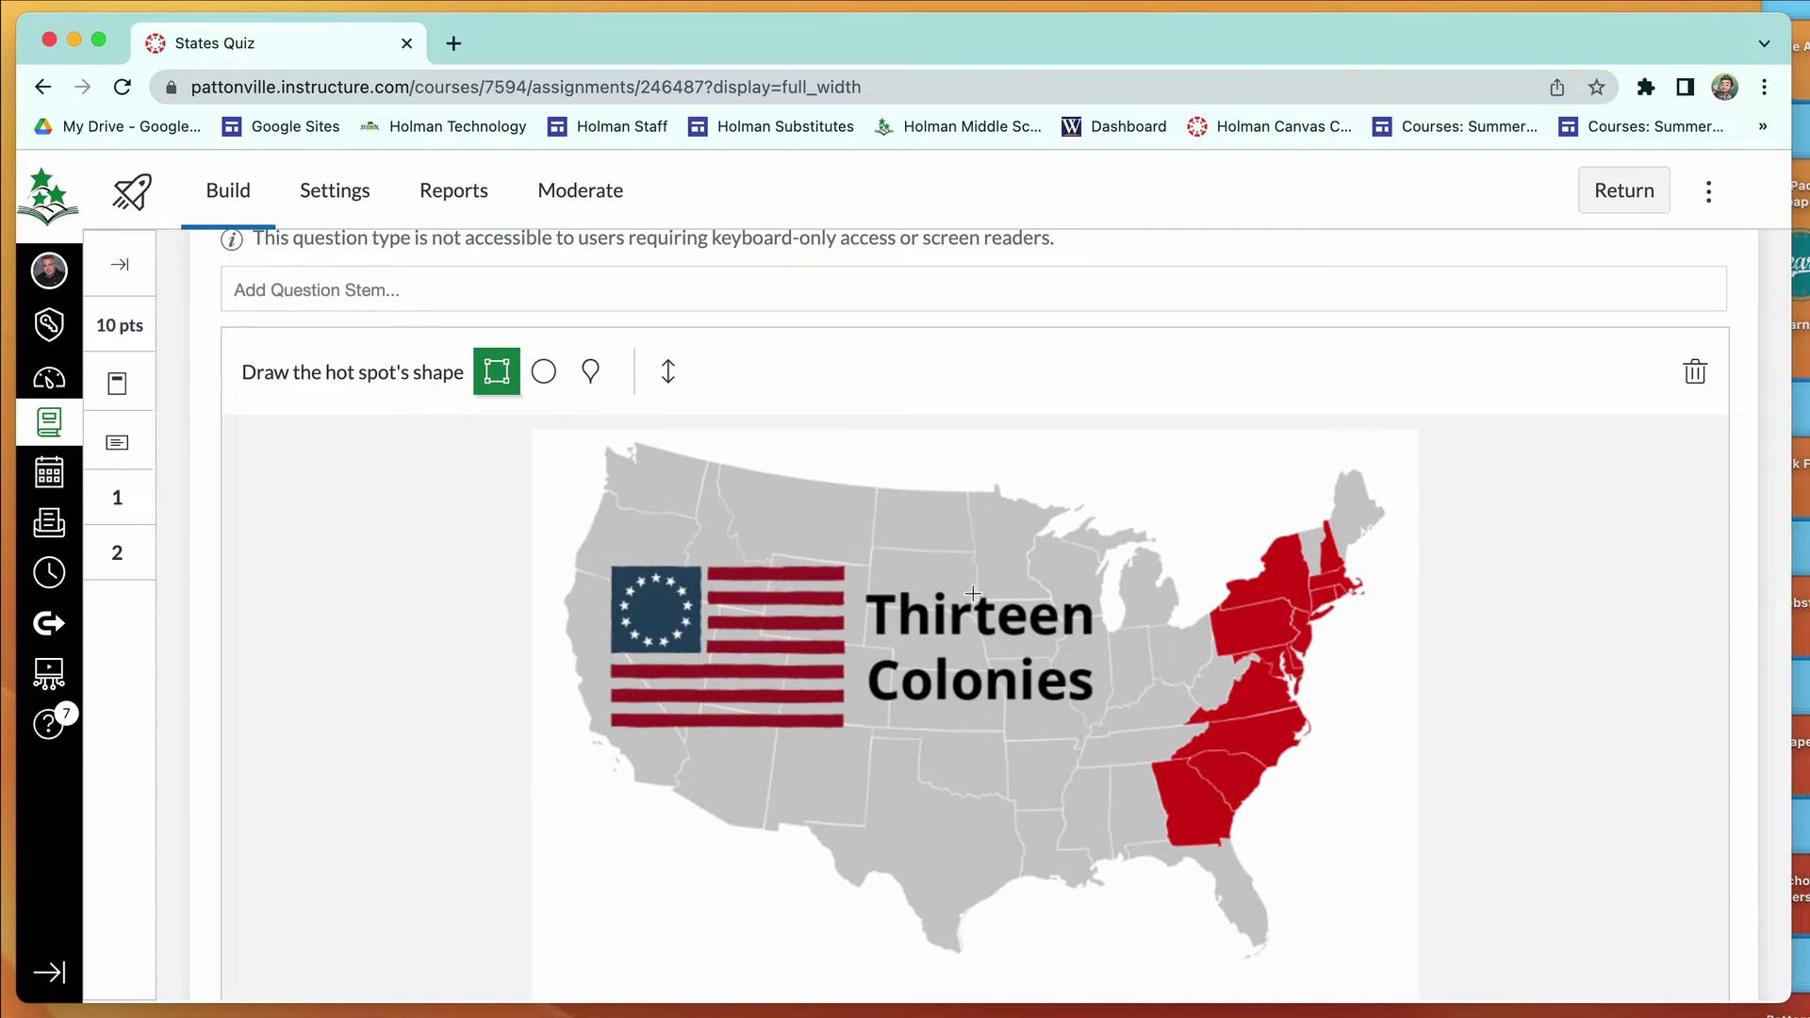
pyautogui.click(345, 303)
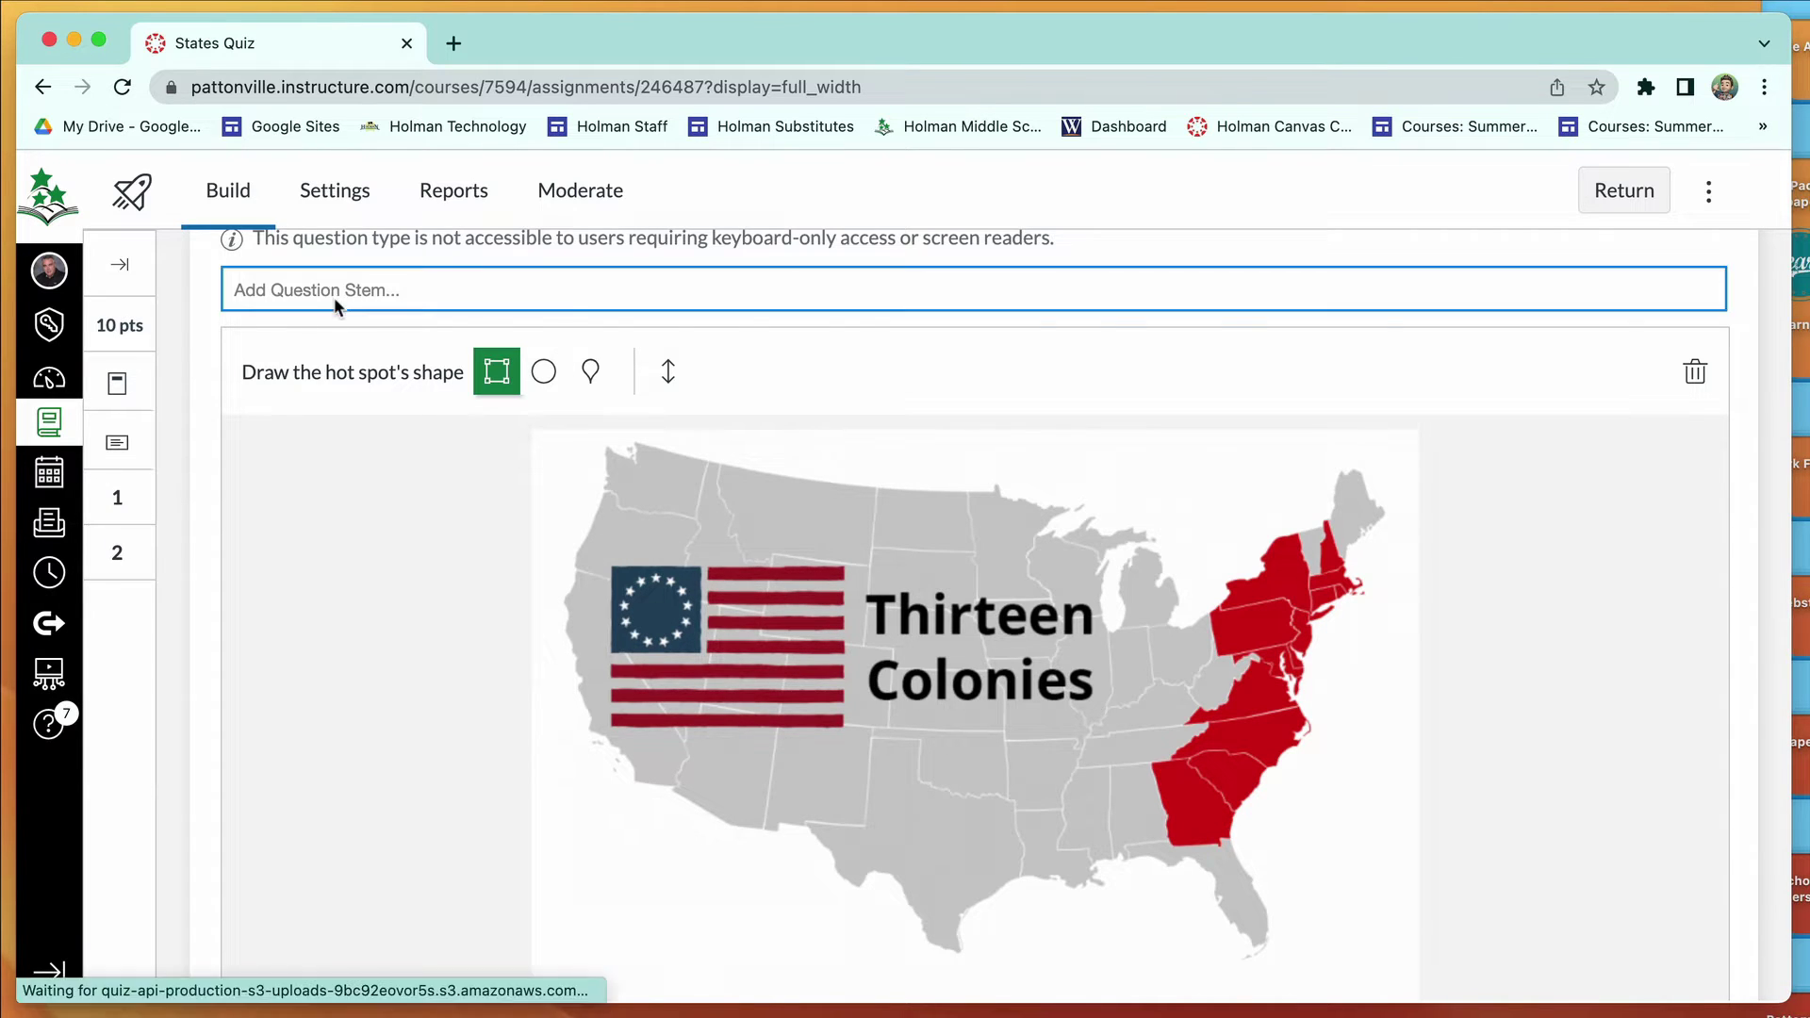
pyautogui.write('Which one of these colonies is Virginia?')
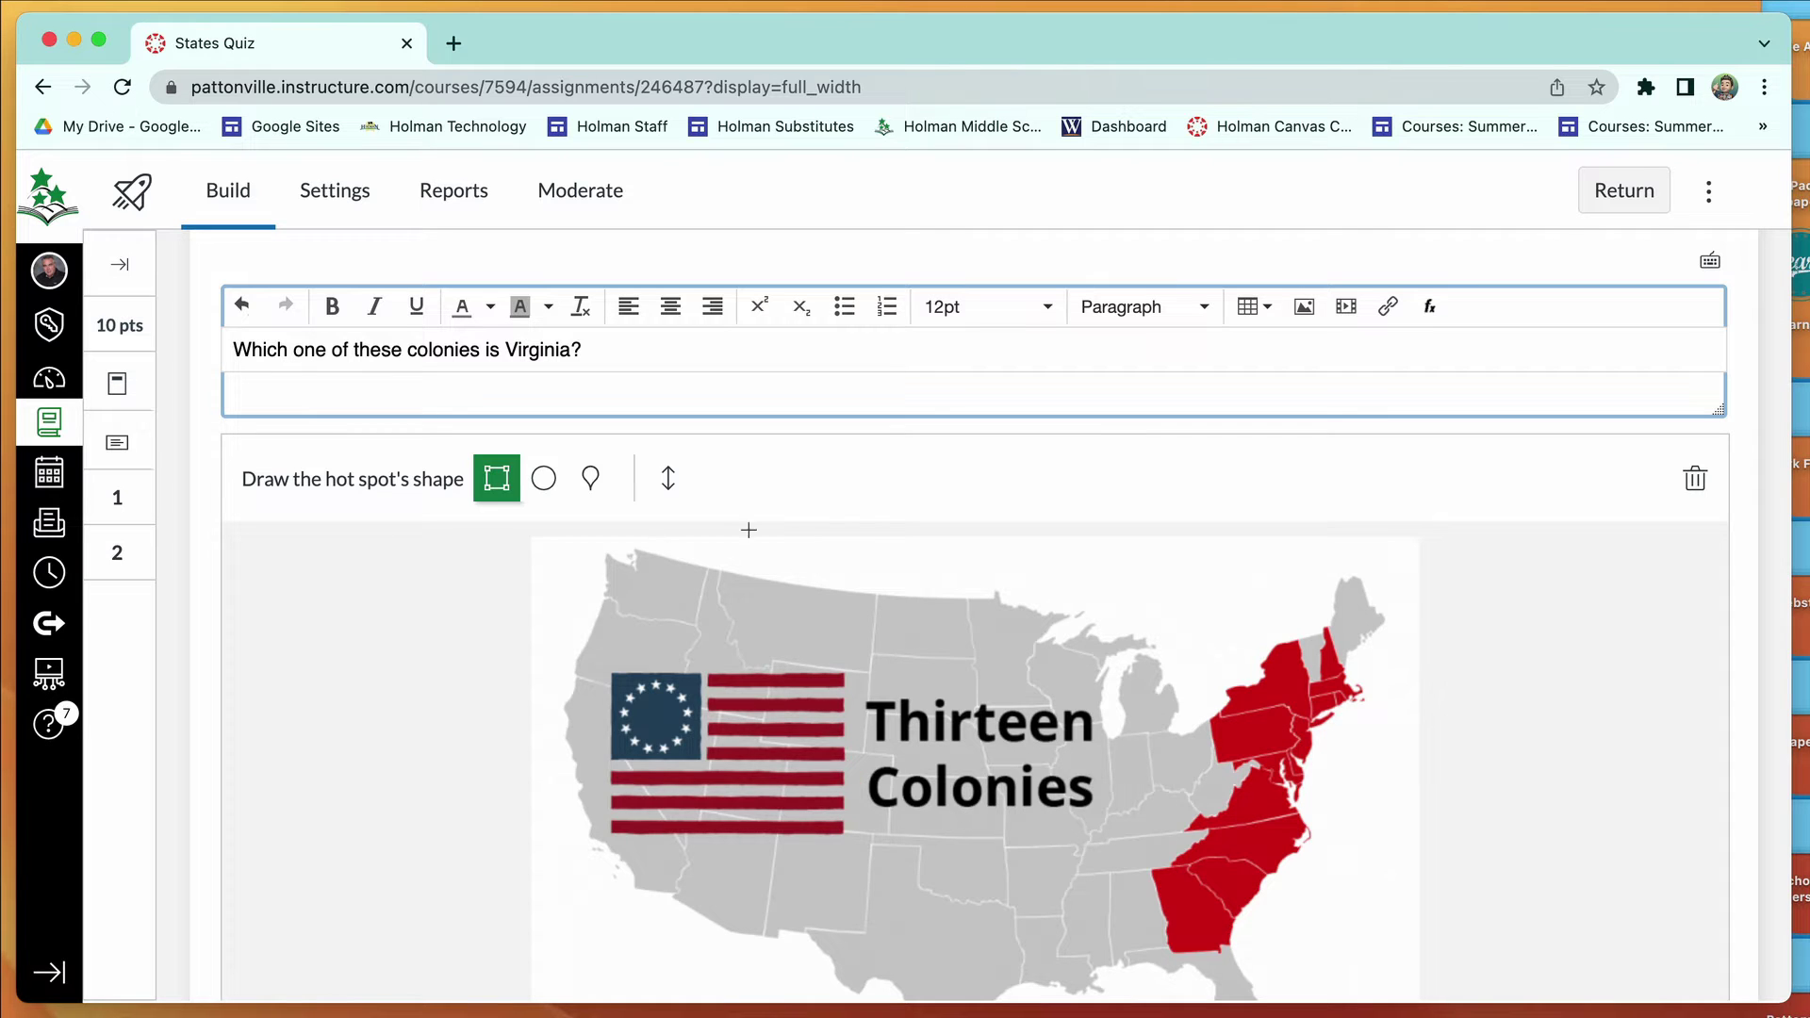
# Outline Virginia on the map with a polygon hot spot and save the question.
pyautogui.click(590, 481)
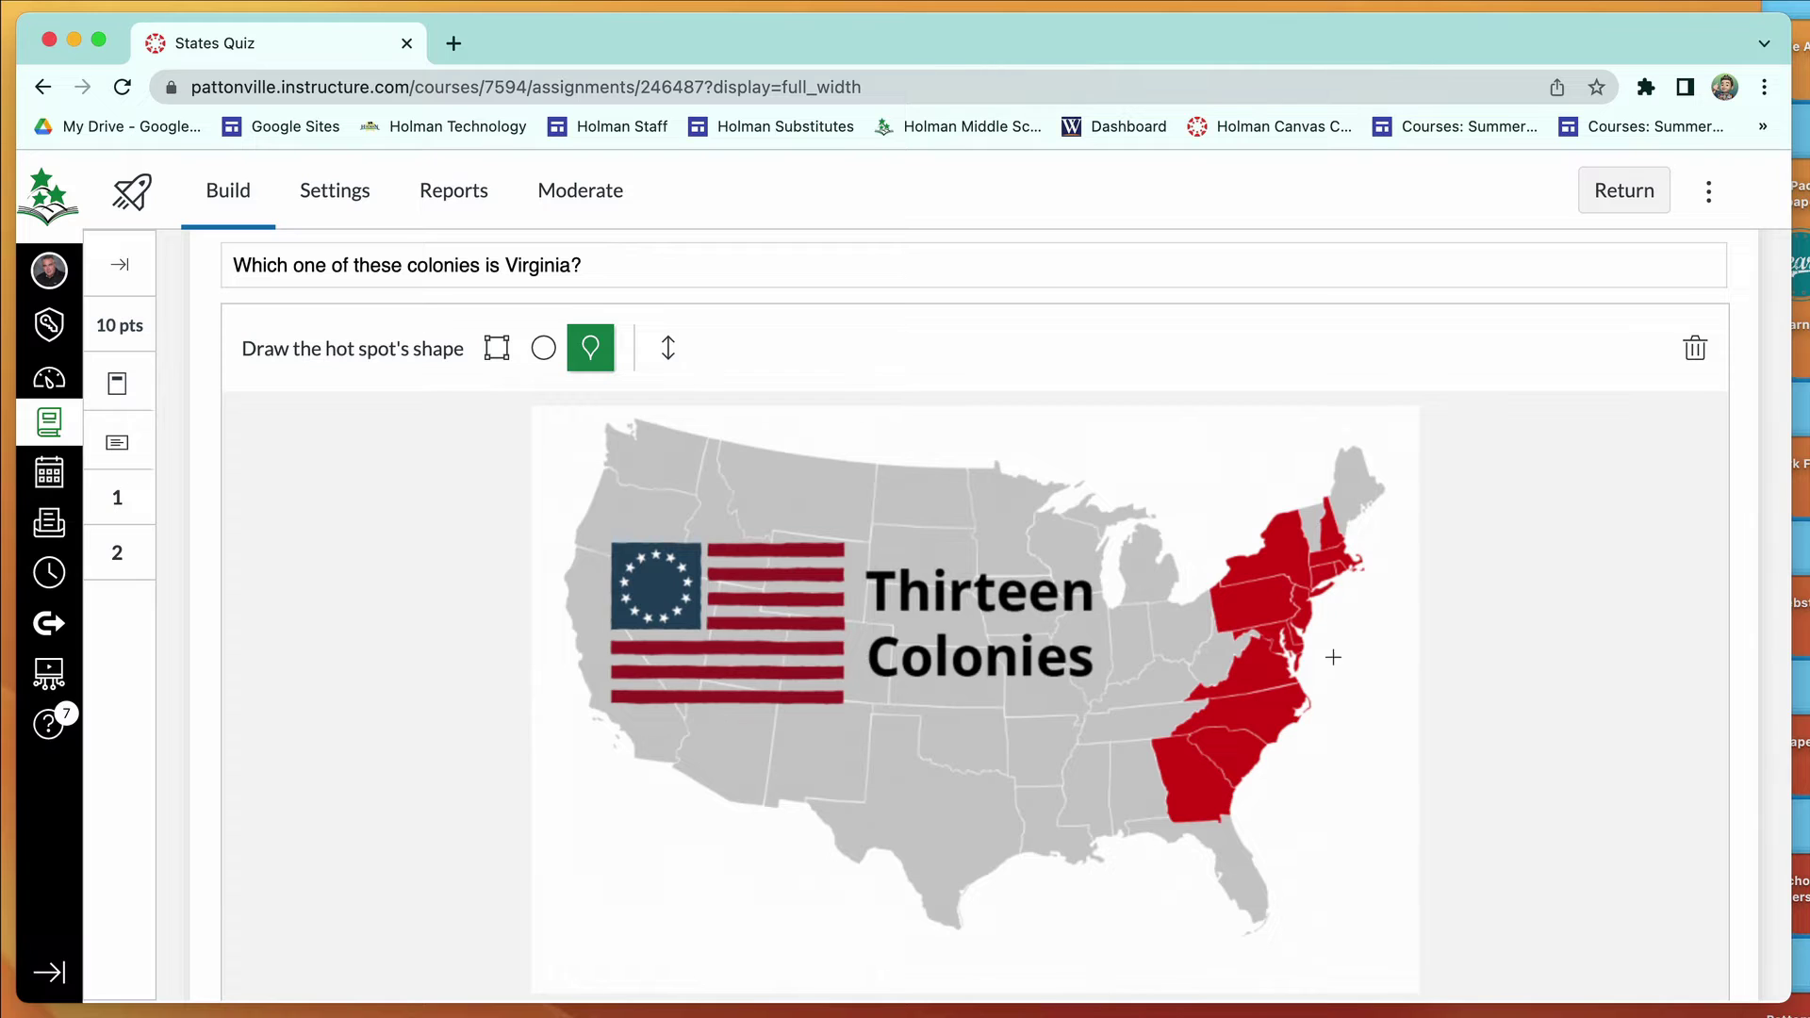
pyautogui.click(1187, 698)
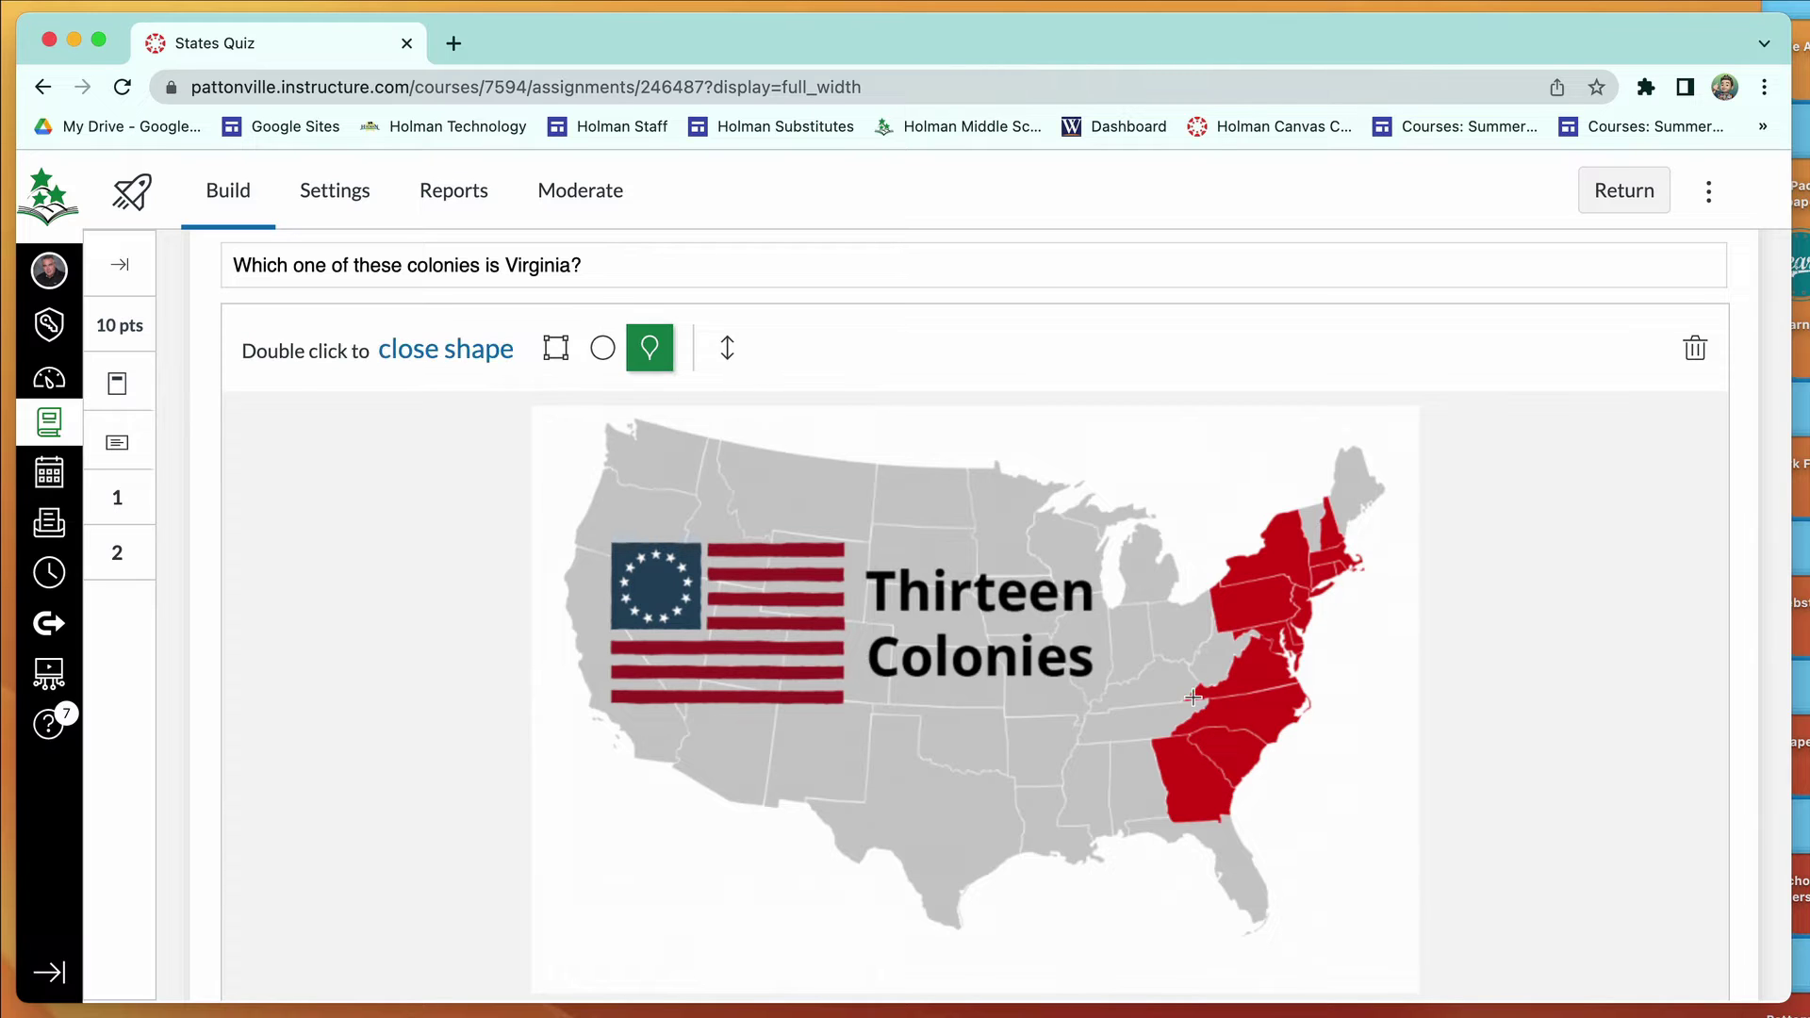
pyautogui.click(1297, 679)
pyautogui.click(1287, 651)
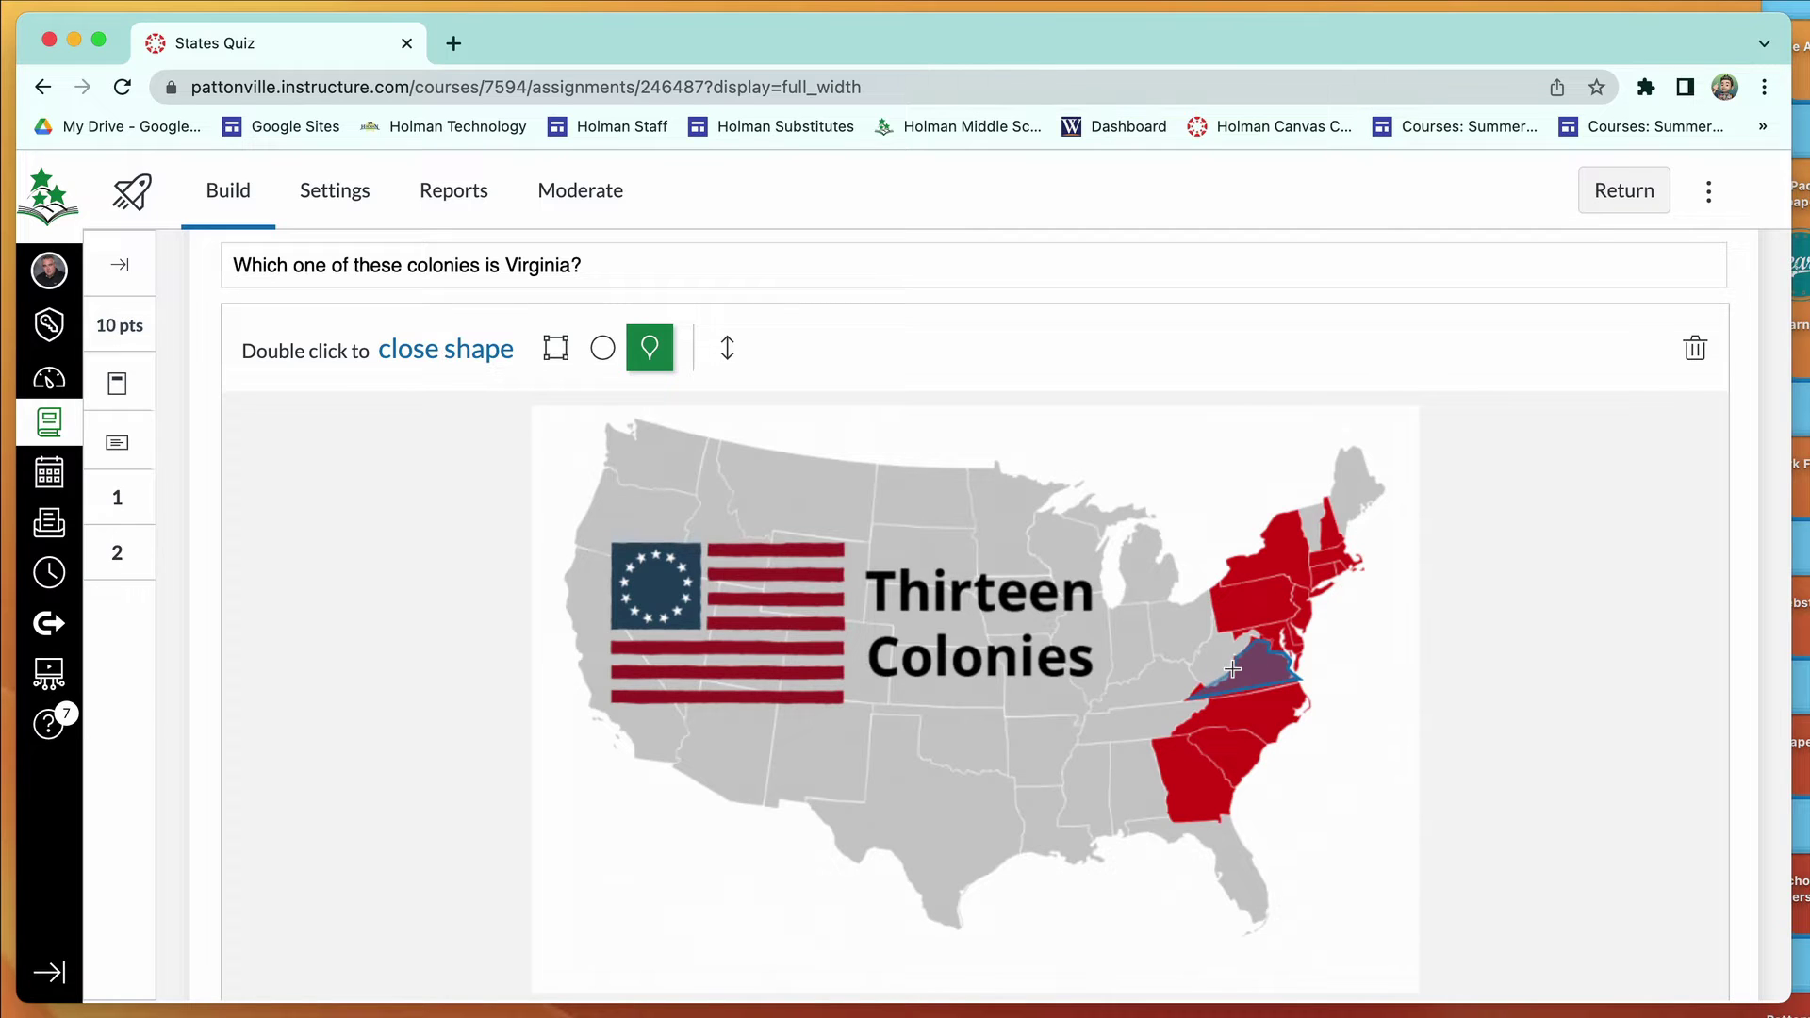
pyautogui.doubleClick(1186, 695)
pyautogui.scroll(-5, 987, 637)
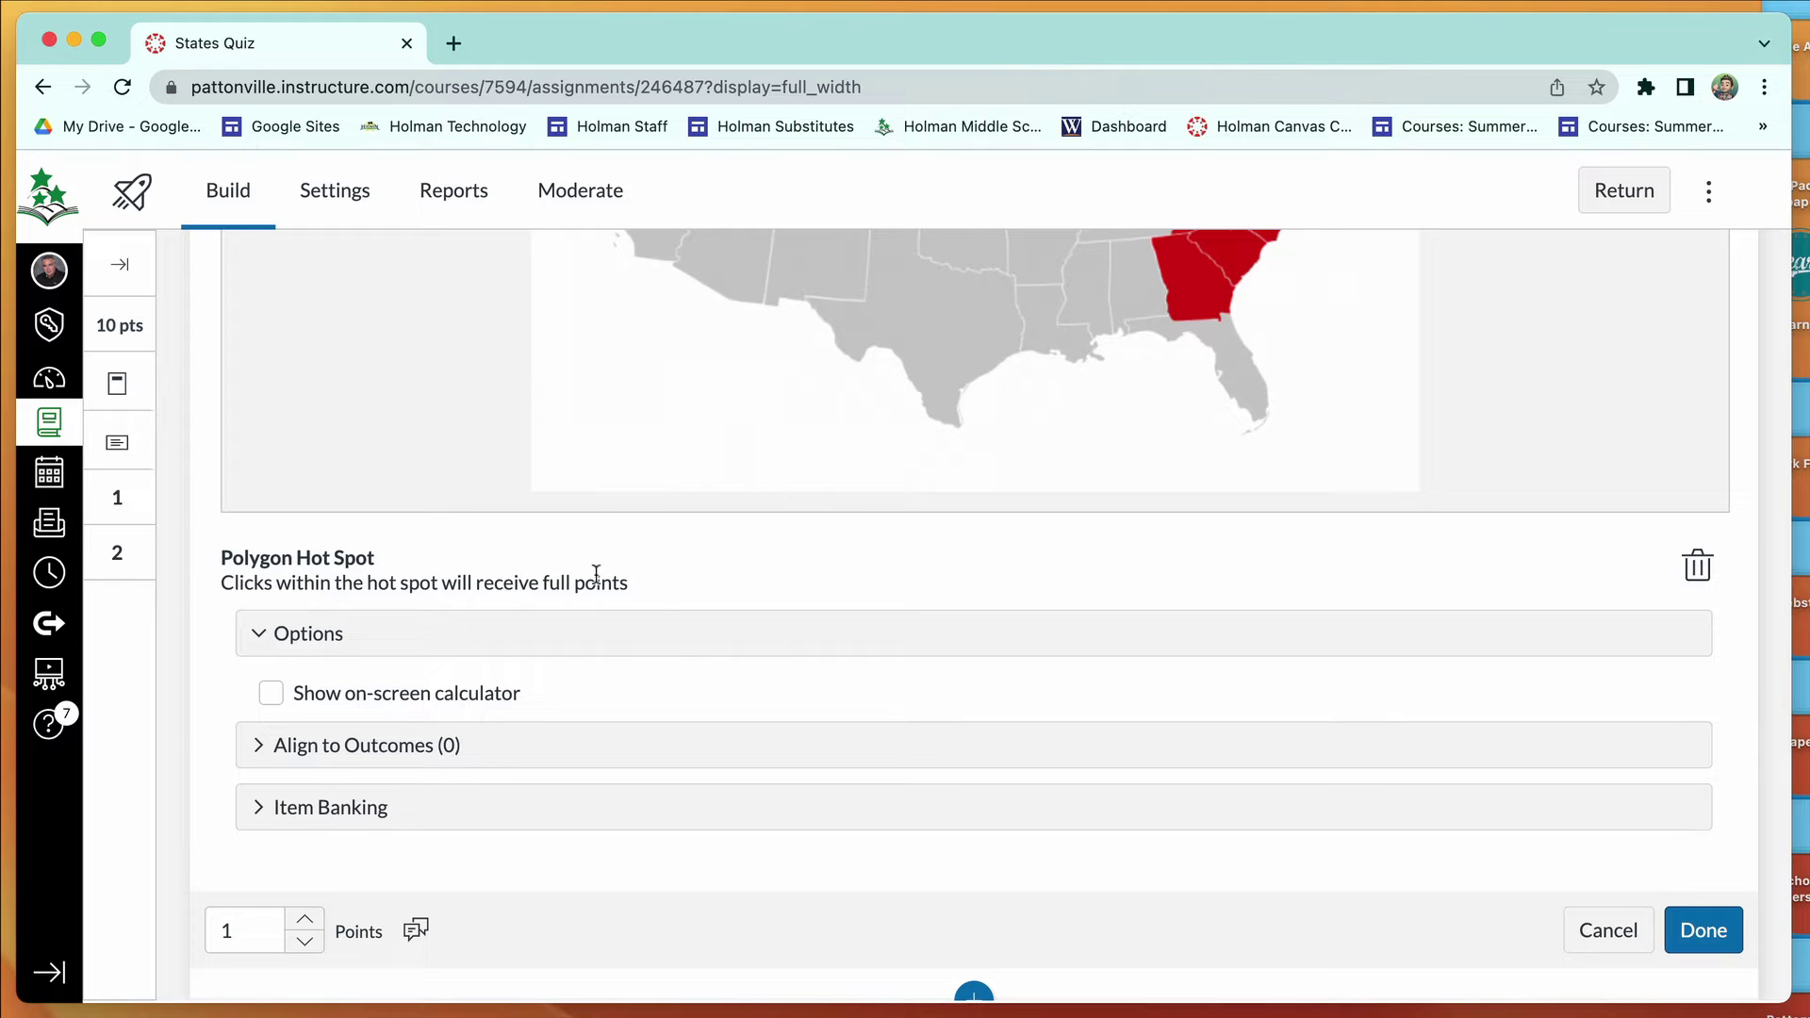
pyautogui.click(1702, 951)
pyautogui.click(1702, 955)
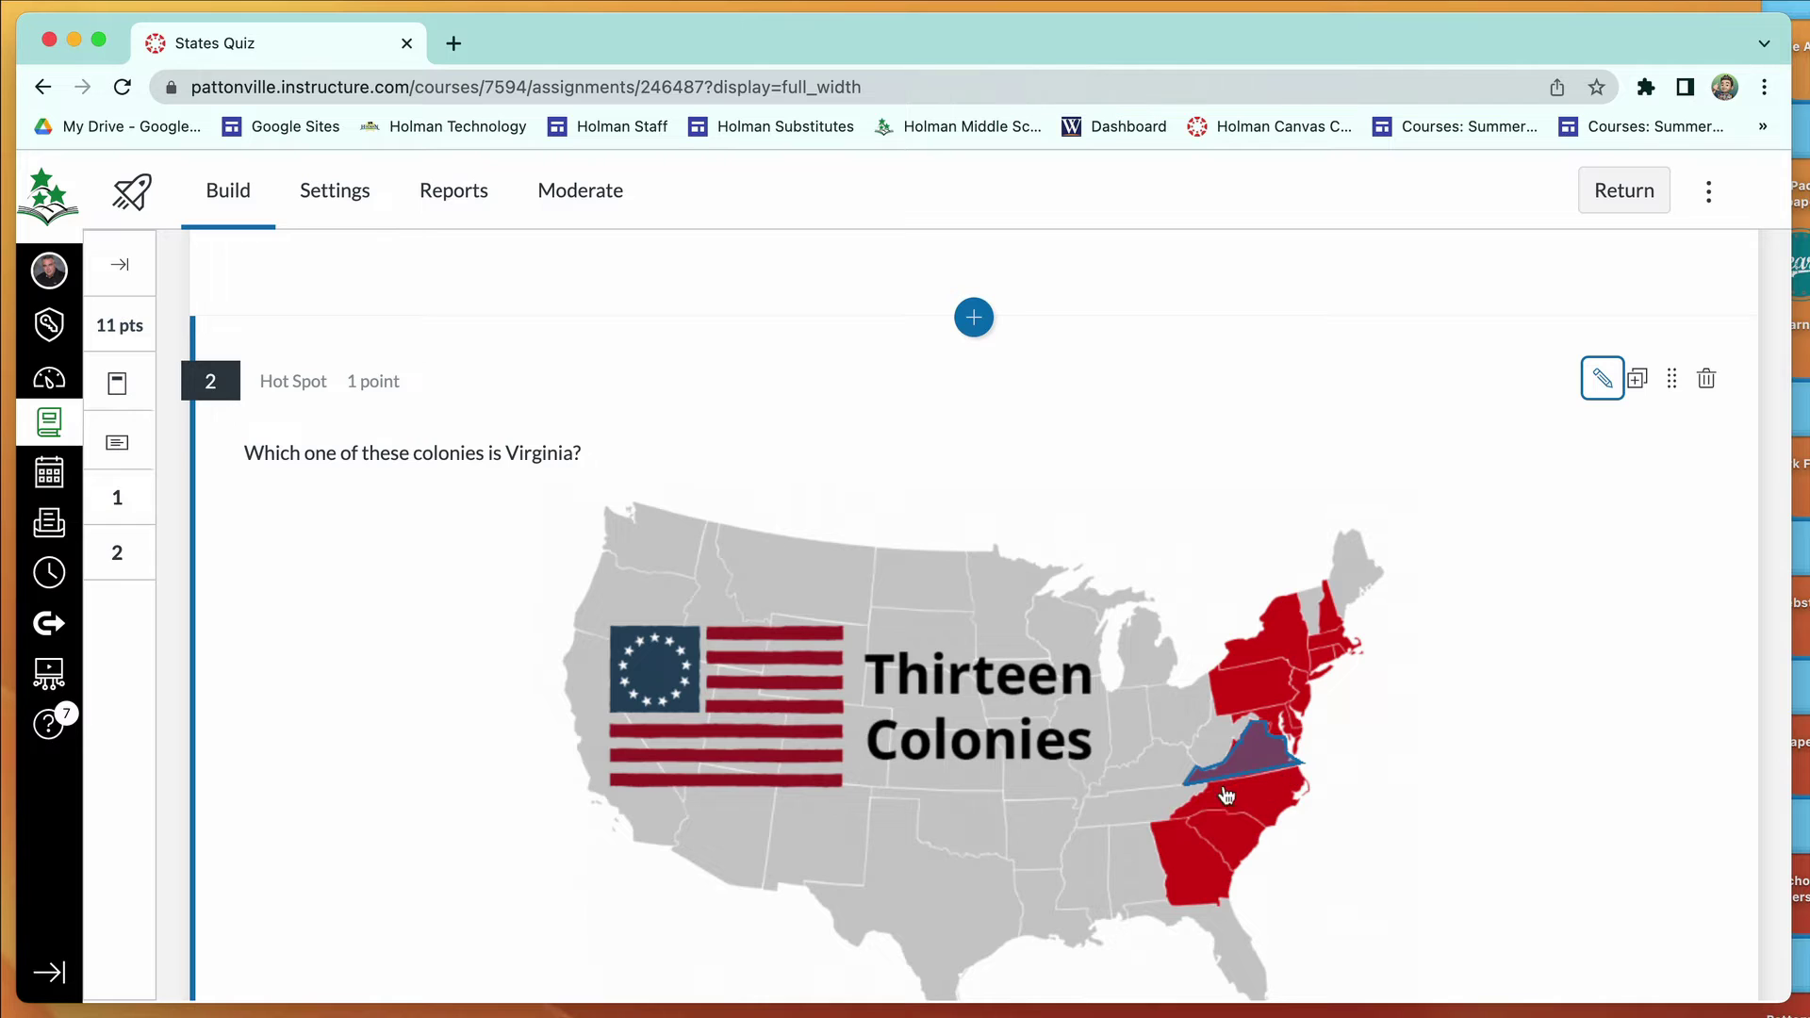
# Insert a Matching question after the Hot Spot question and look over its question/answer pairs and distractor section.
pyautogui.scroll(-3, 1231, 768)
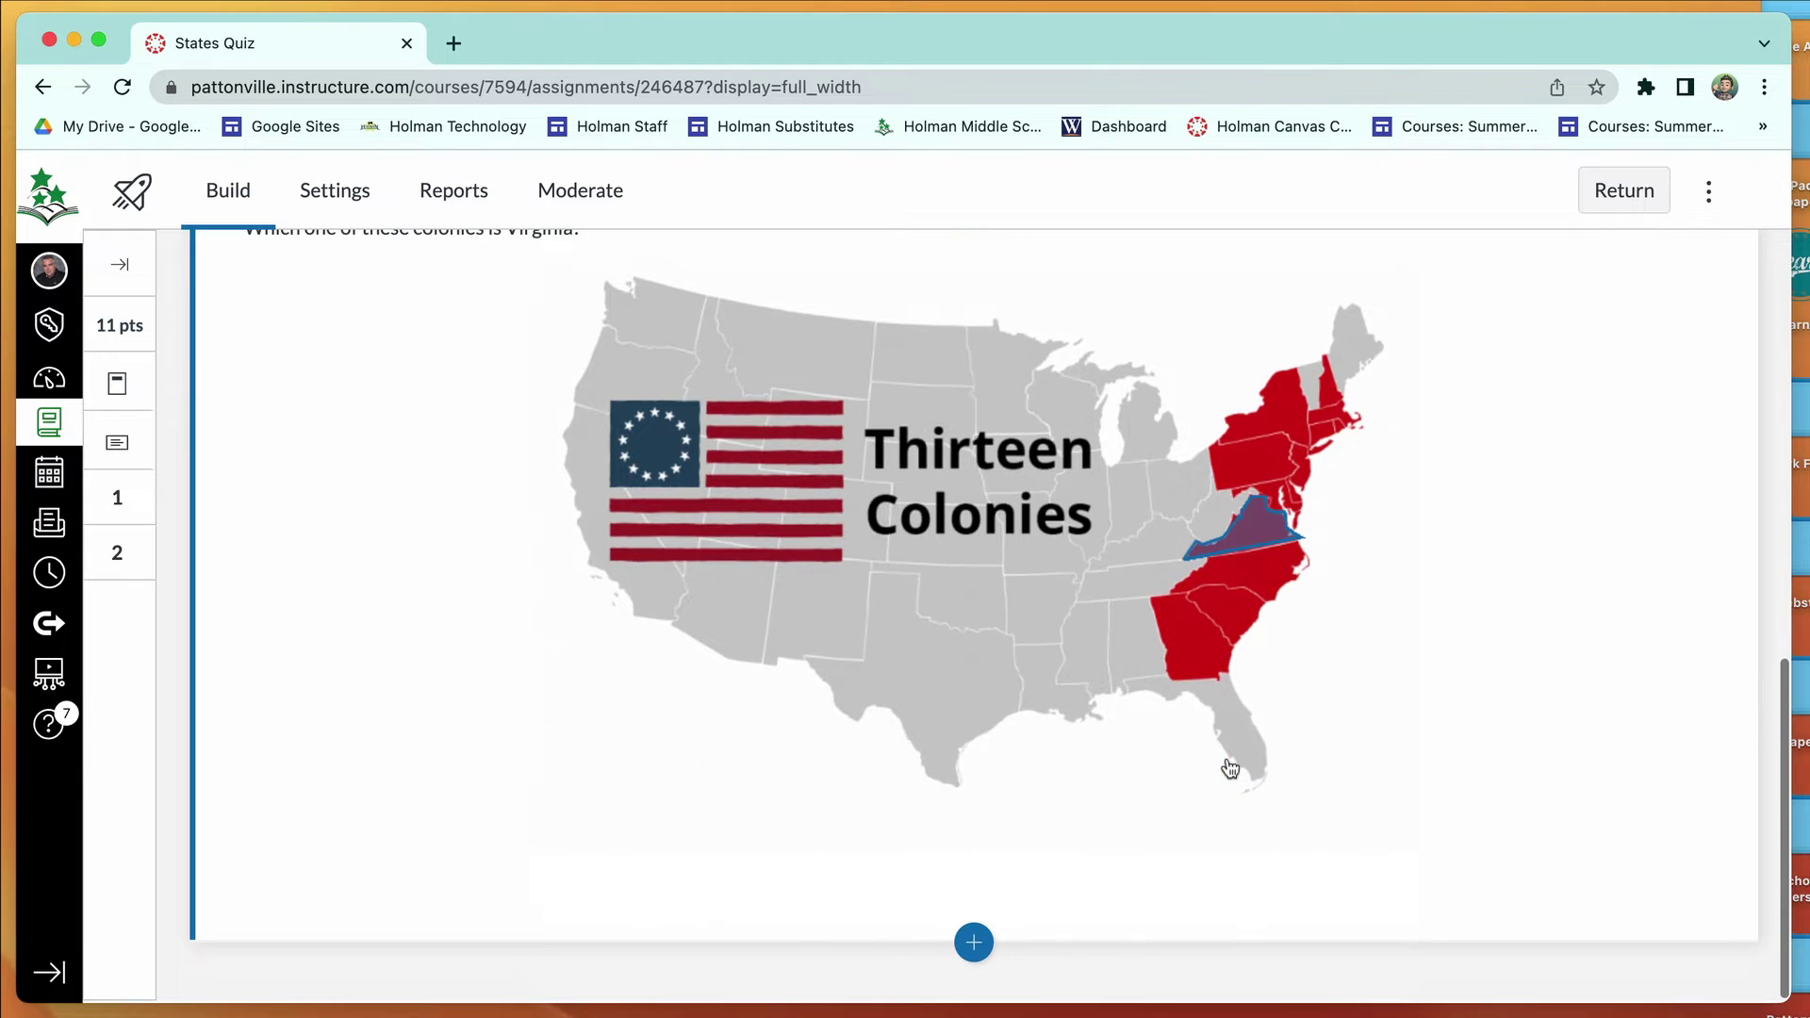
pyautogui.click(974, 942)
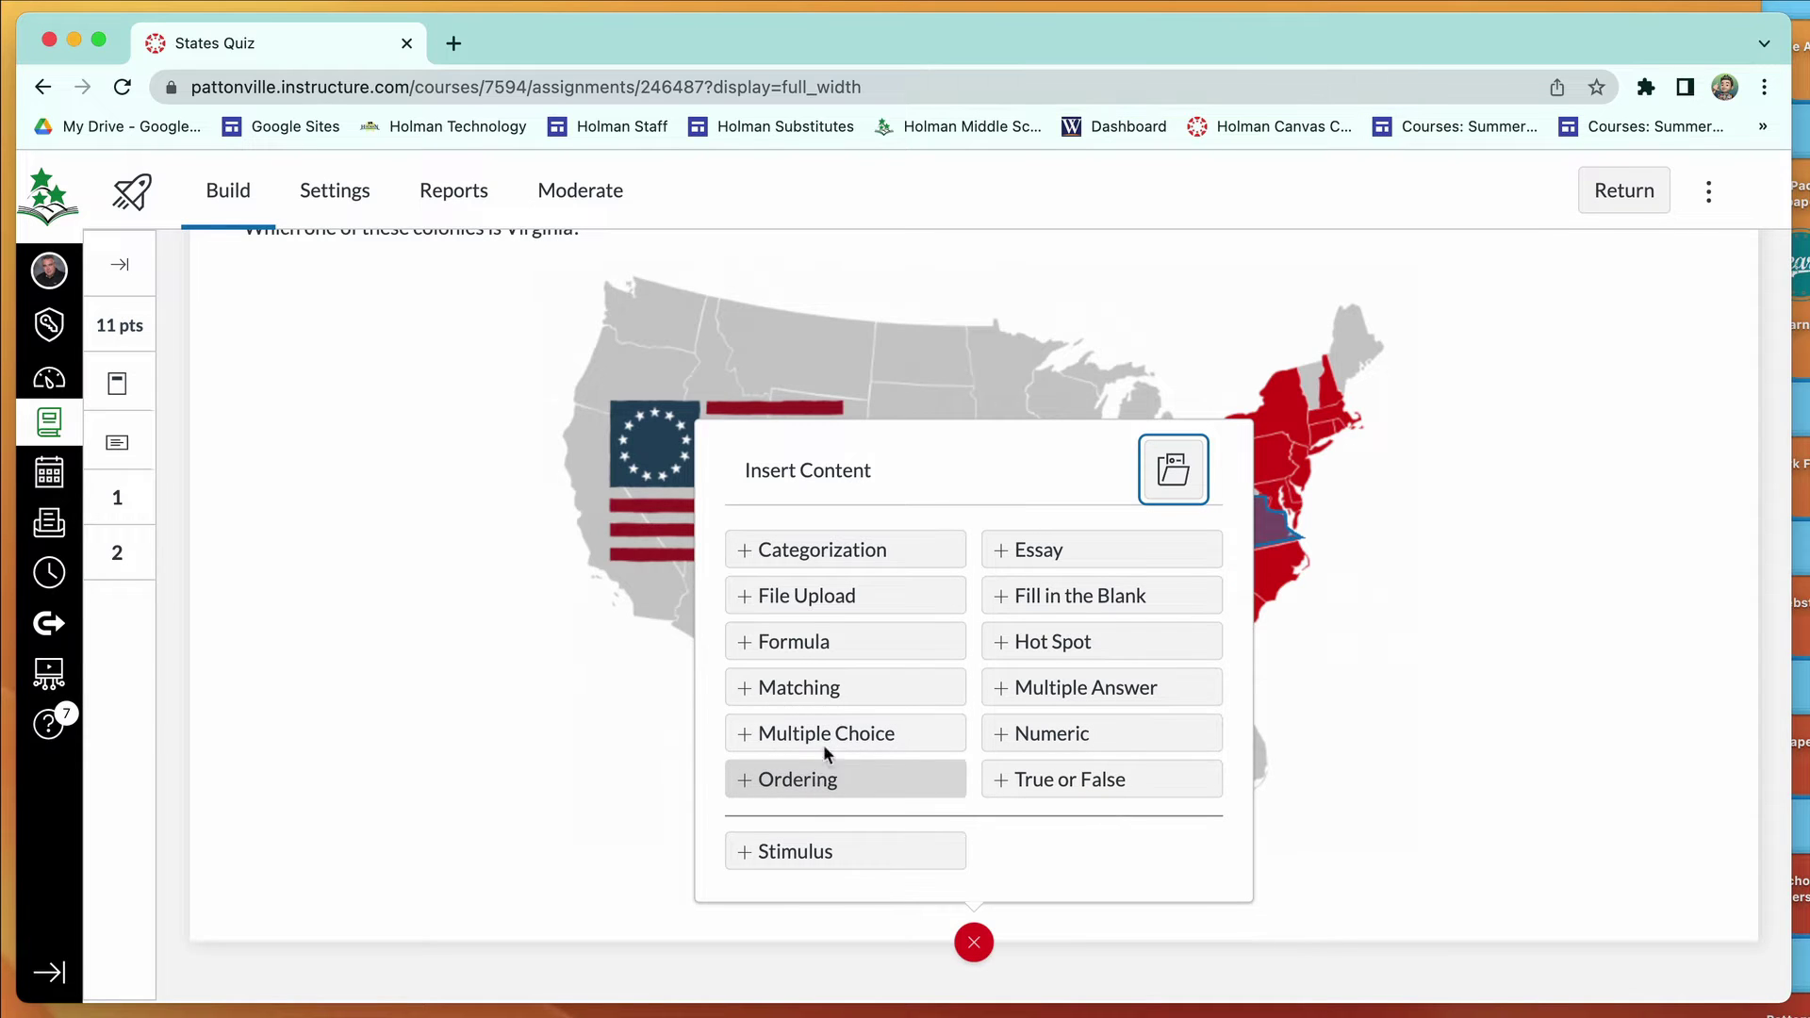
pyautogui.click(825, 689)
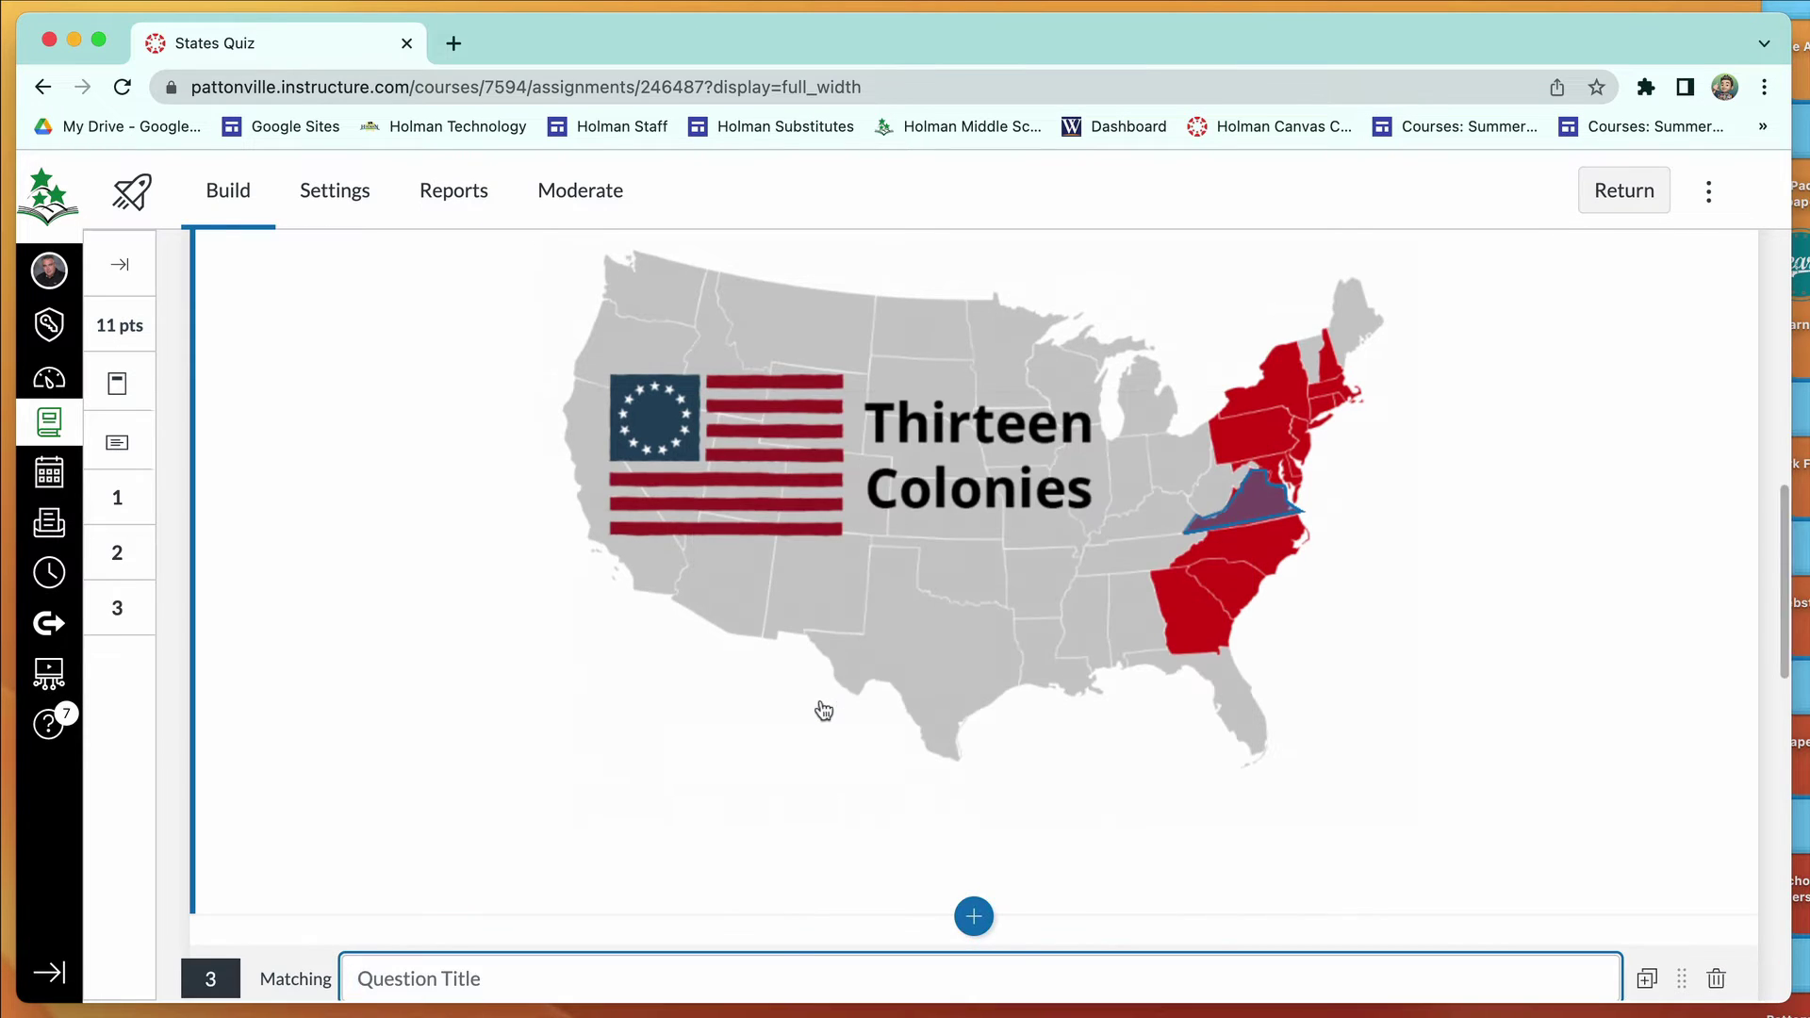
pyautogui.scroll(-5, 792, 969)
pyautogui.scroll(-3, 792, 969)
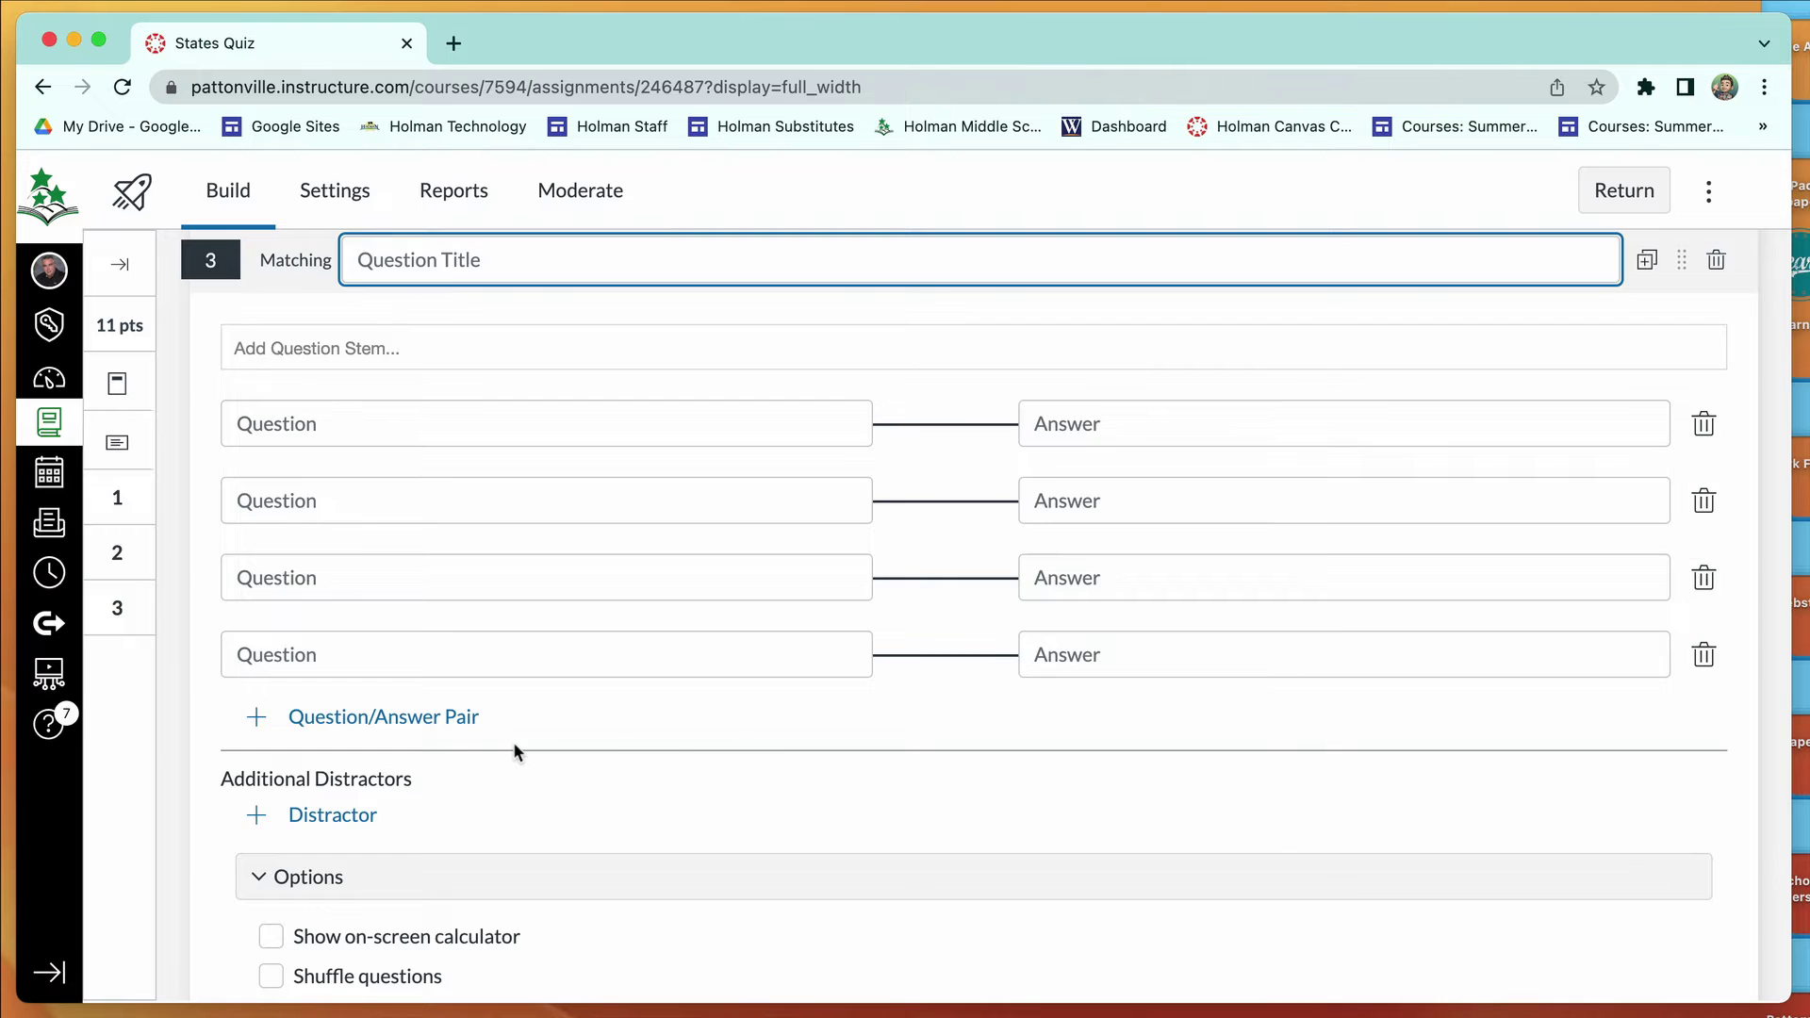
pyautogui.scroll(-2, 513, 741)
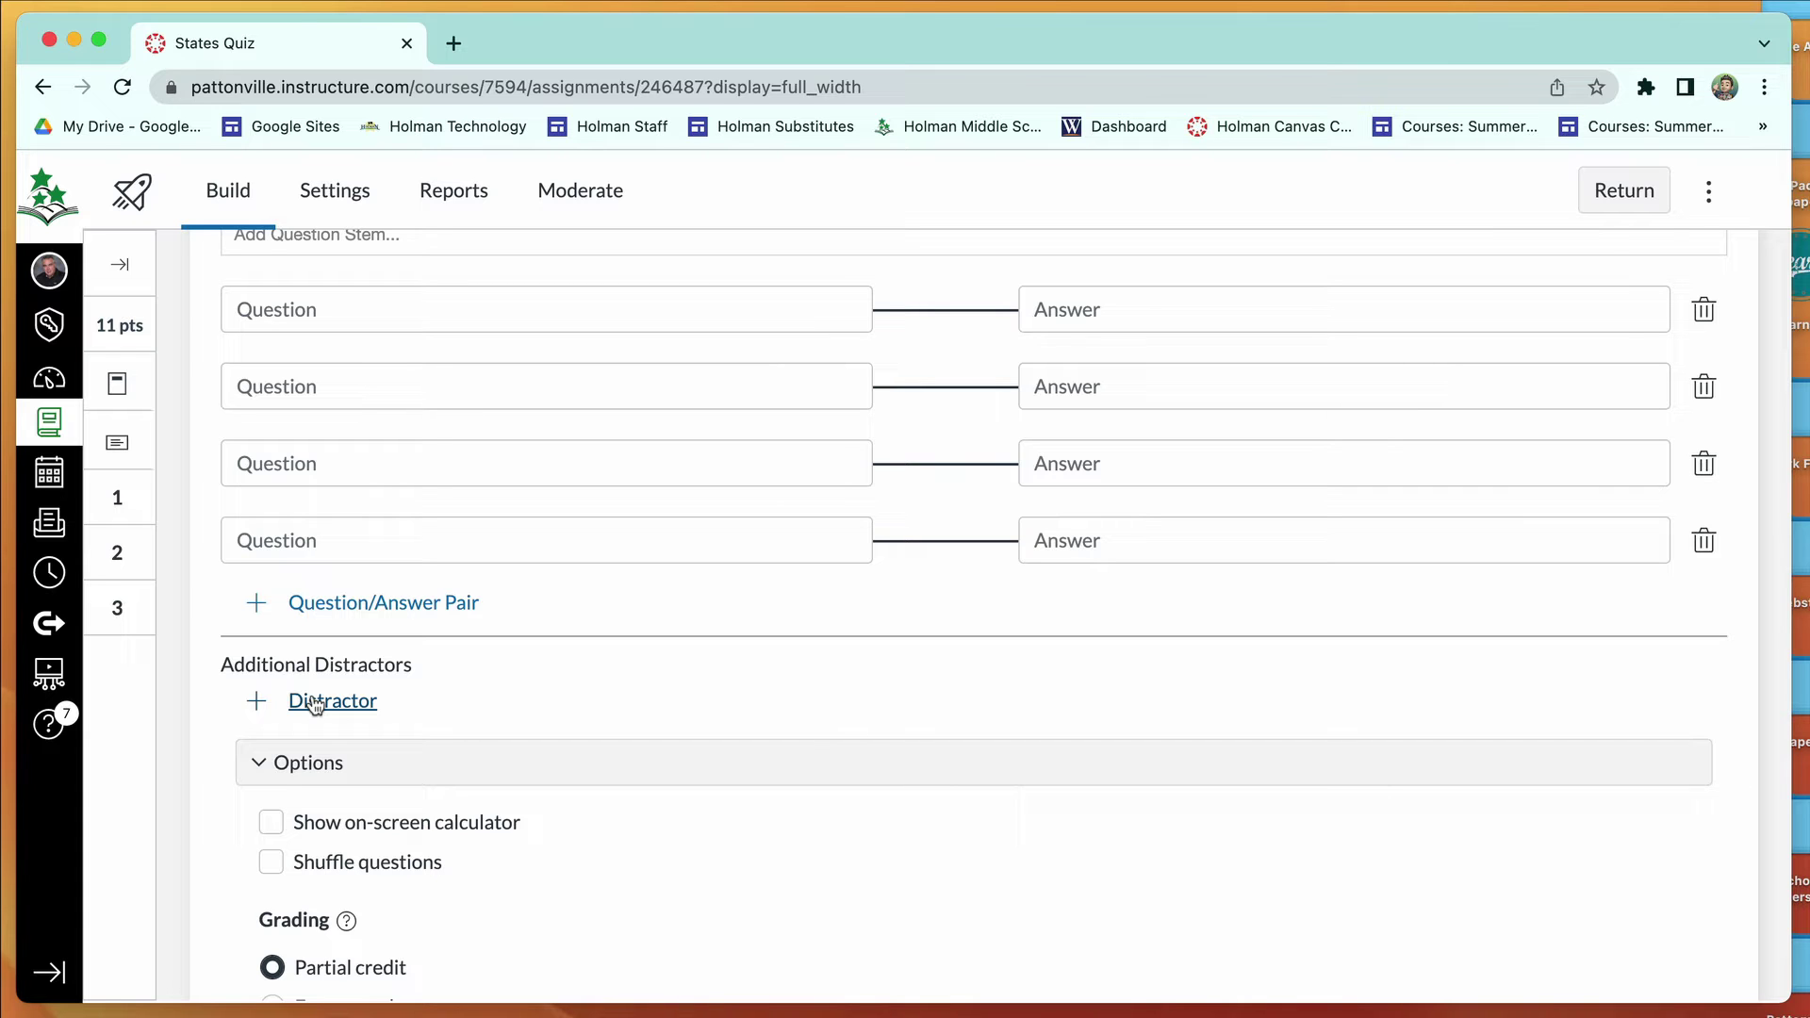
# Look over the Matching question's options and grading settings, and discard the question.
pyautogui.scroll(-3, 394, 688)
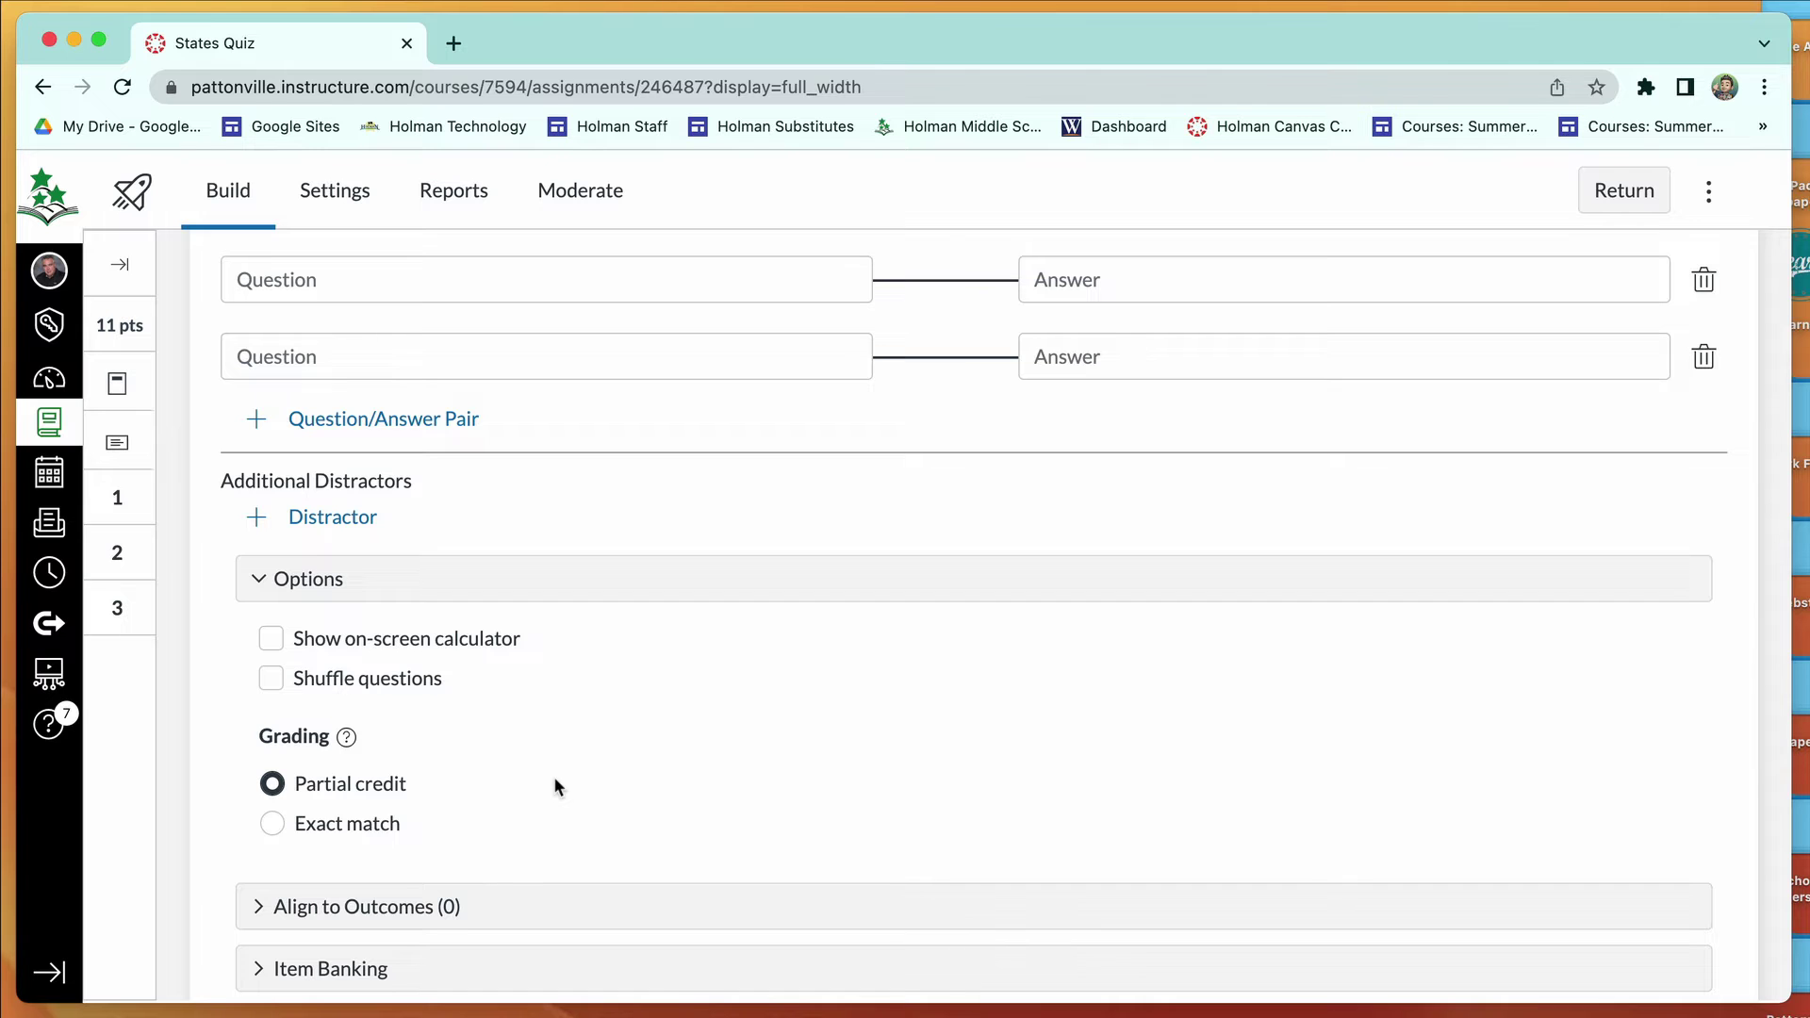
pyautogui.scroll(5, 554, 786)
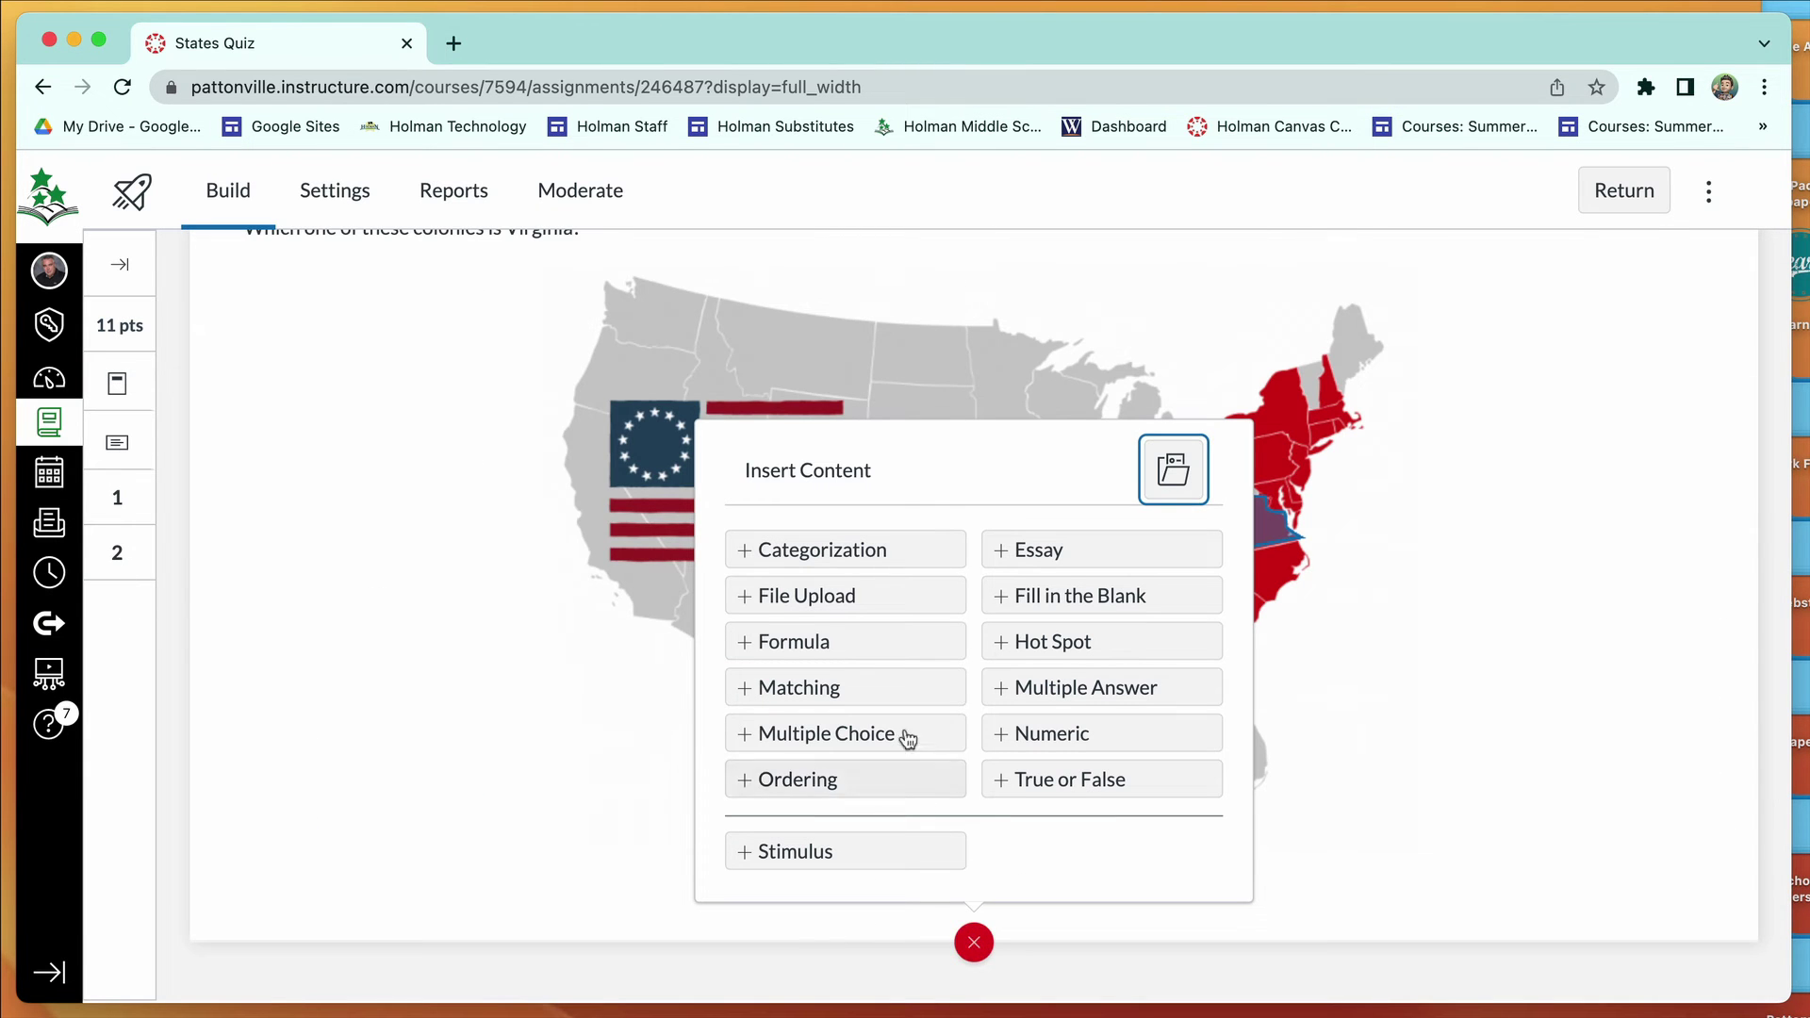
# Insert an Ordering question after the Hot Spot question and look over its labels, answer rows and options.
pyautogui.click(808, 780)
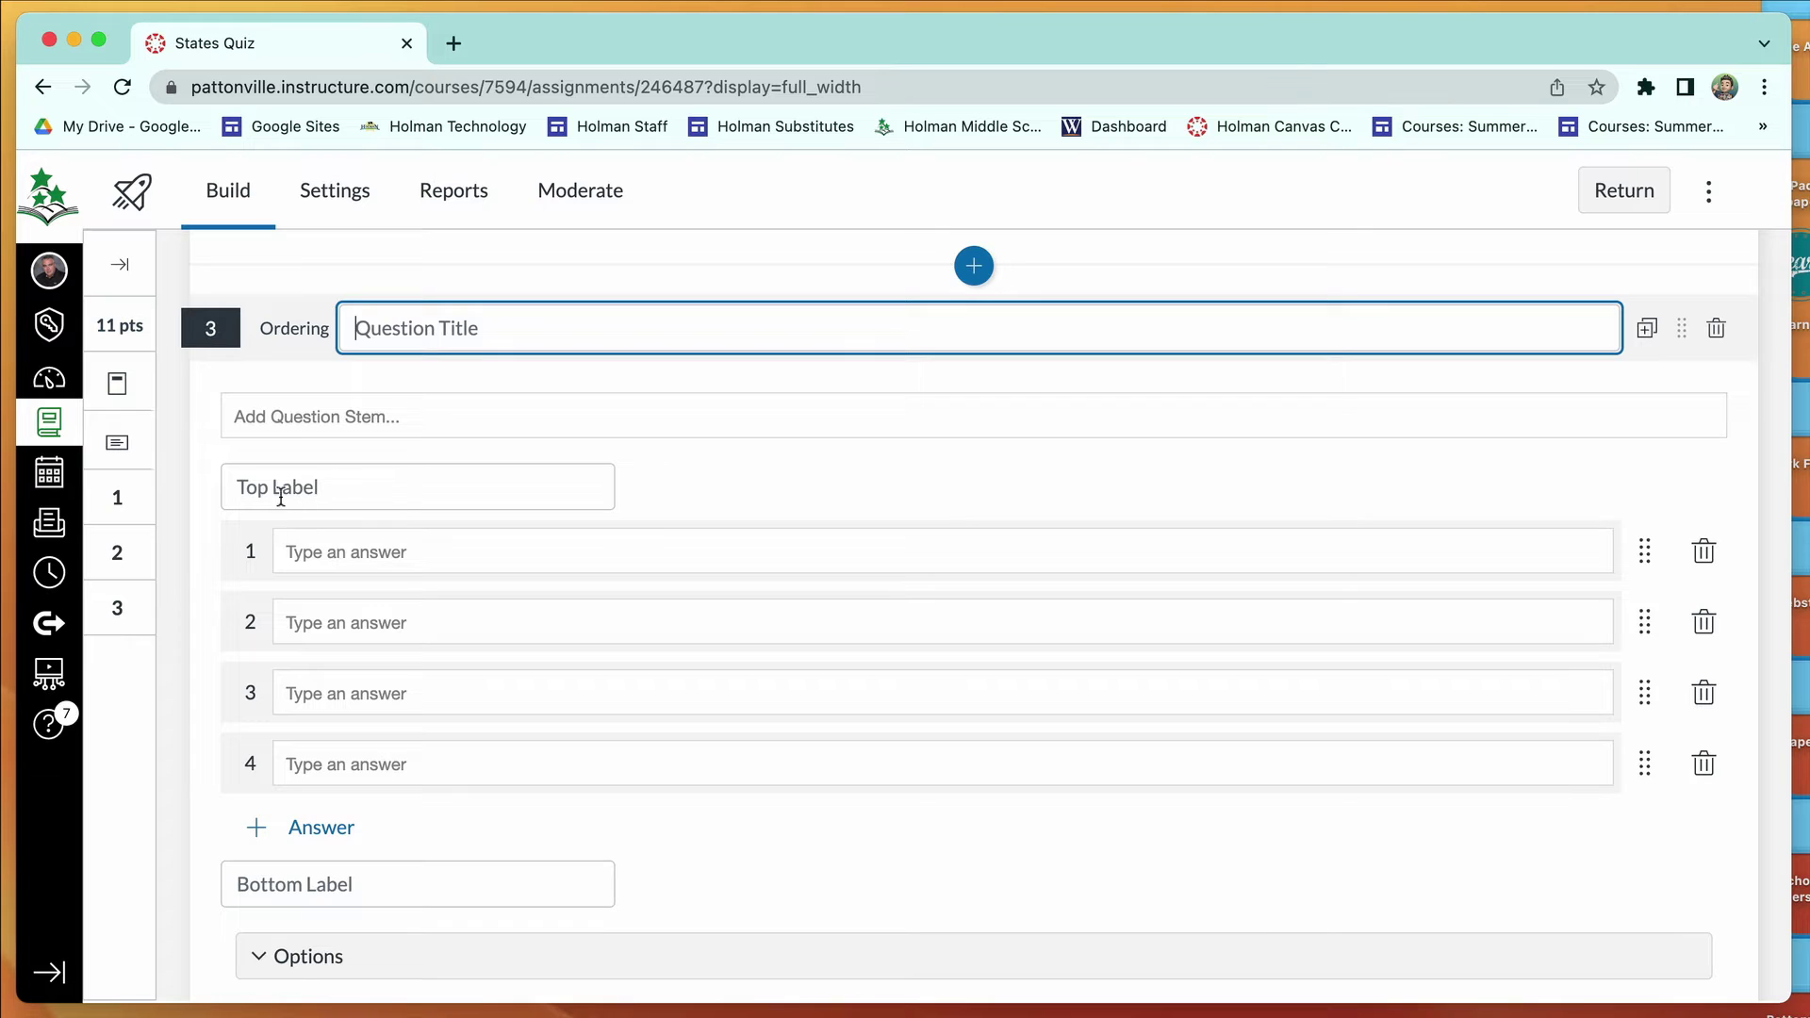
pyautogui.click(251, 486)
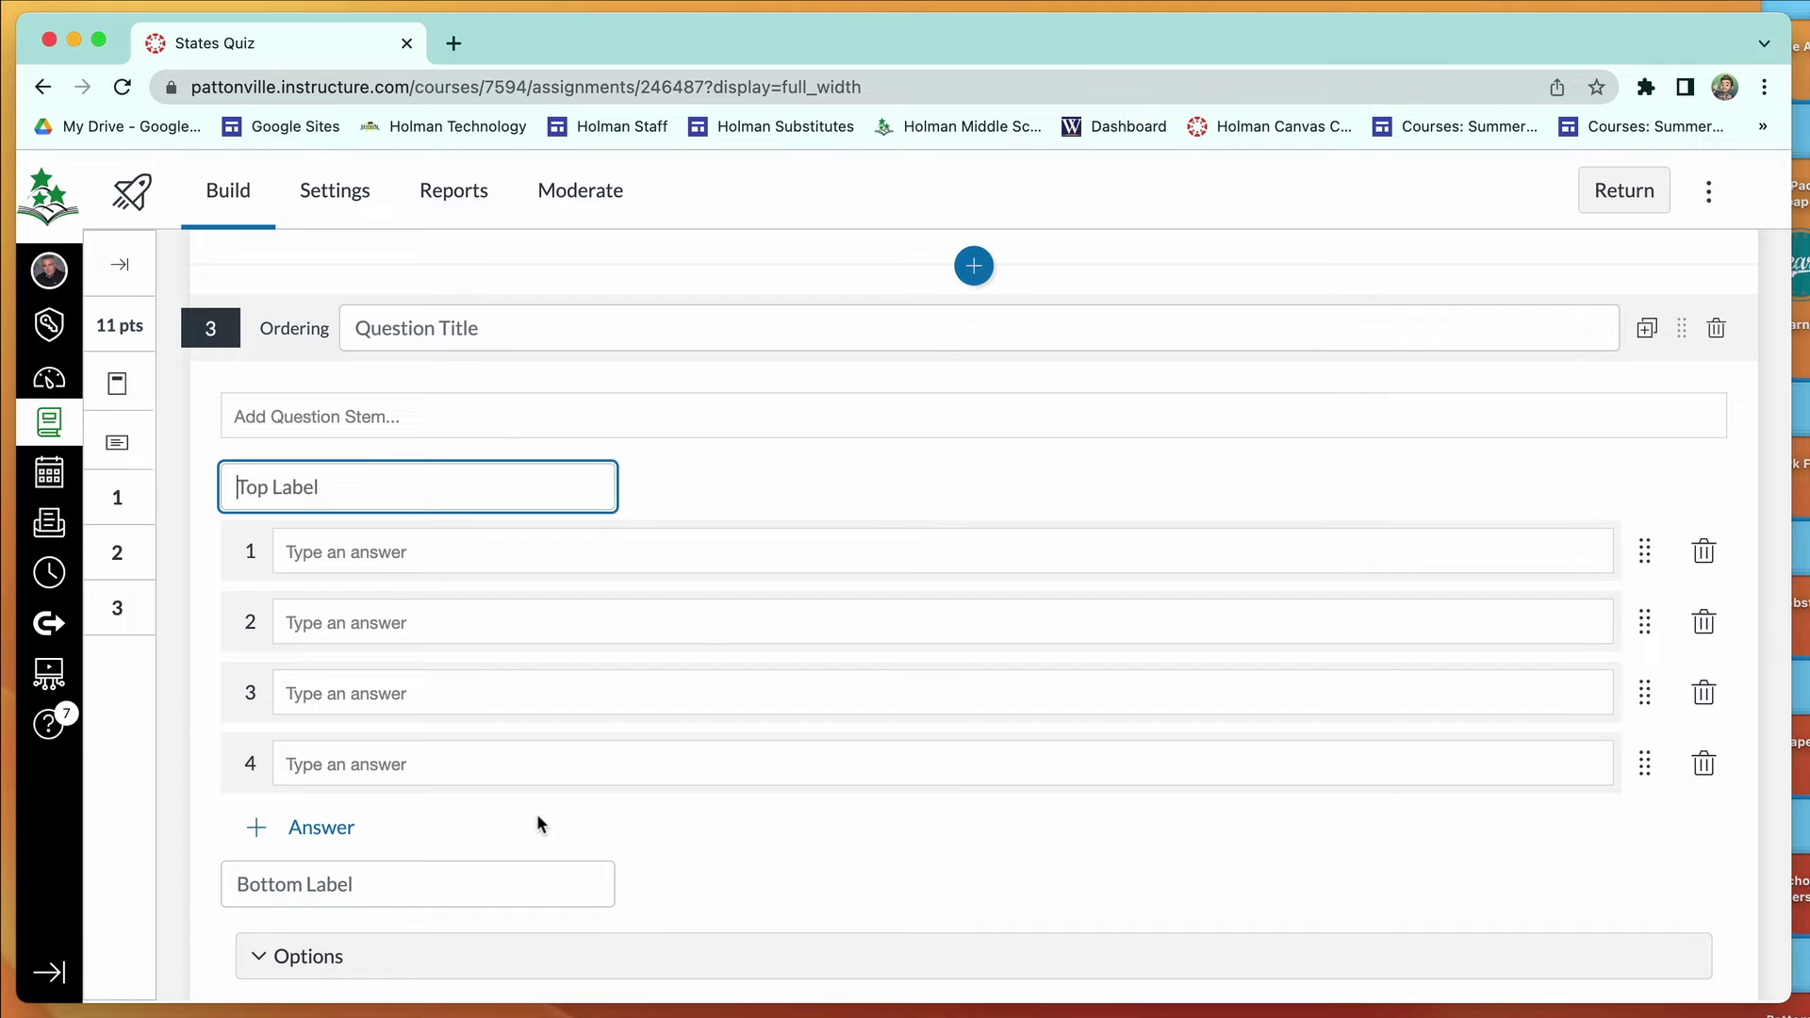
pyautogui.scroll(-2, 494, 760)
pyautogui.scroll(-2, 496, 760)
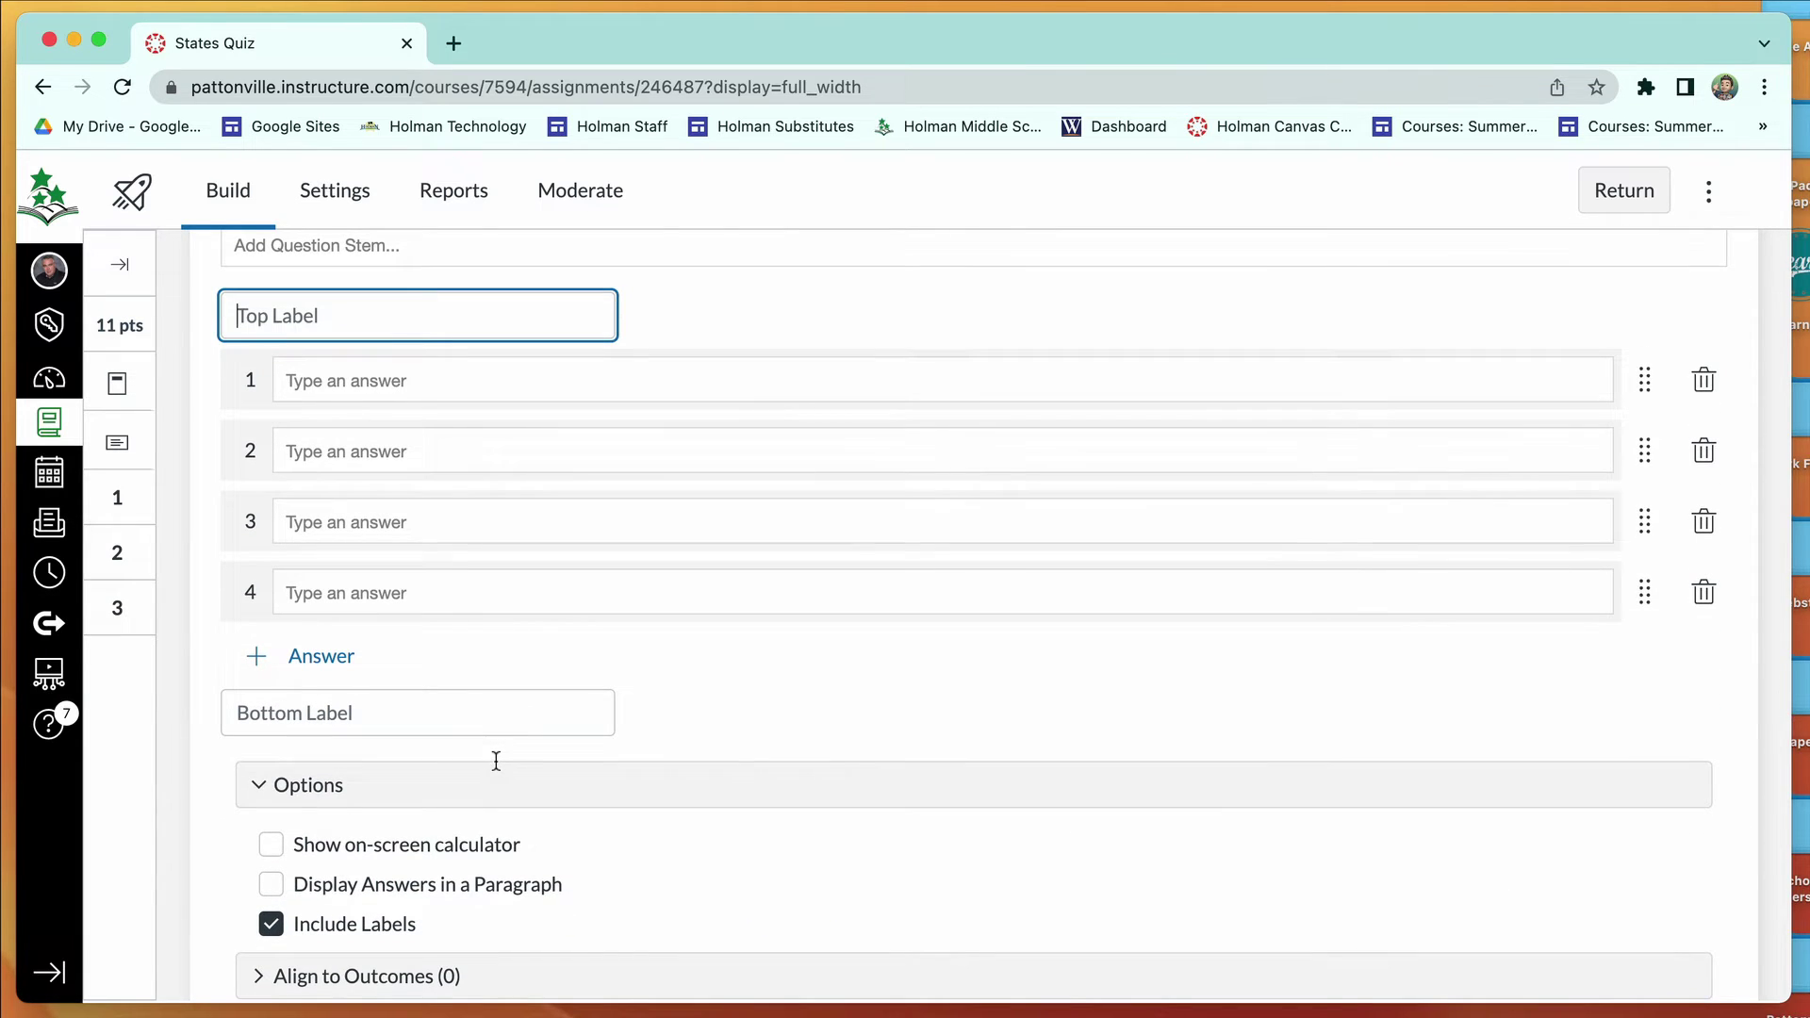
pyautogui.scroll(-4, 496, 760)
pyautogui.scroll(-3, 496, 760)
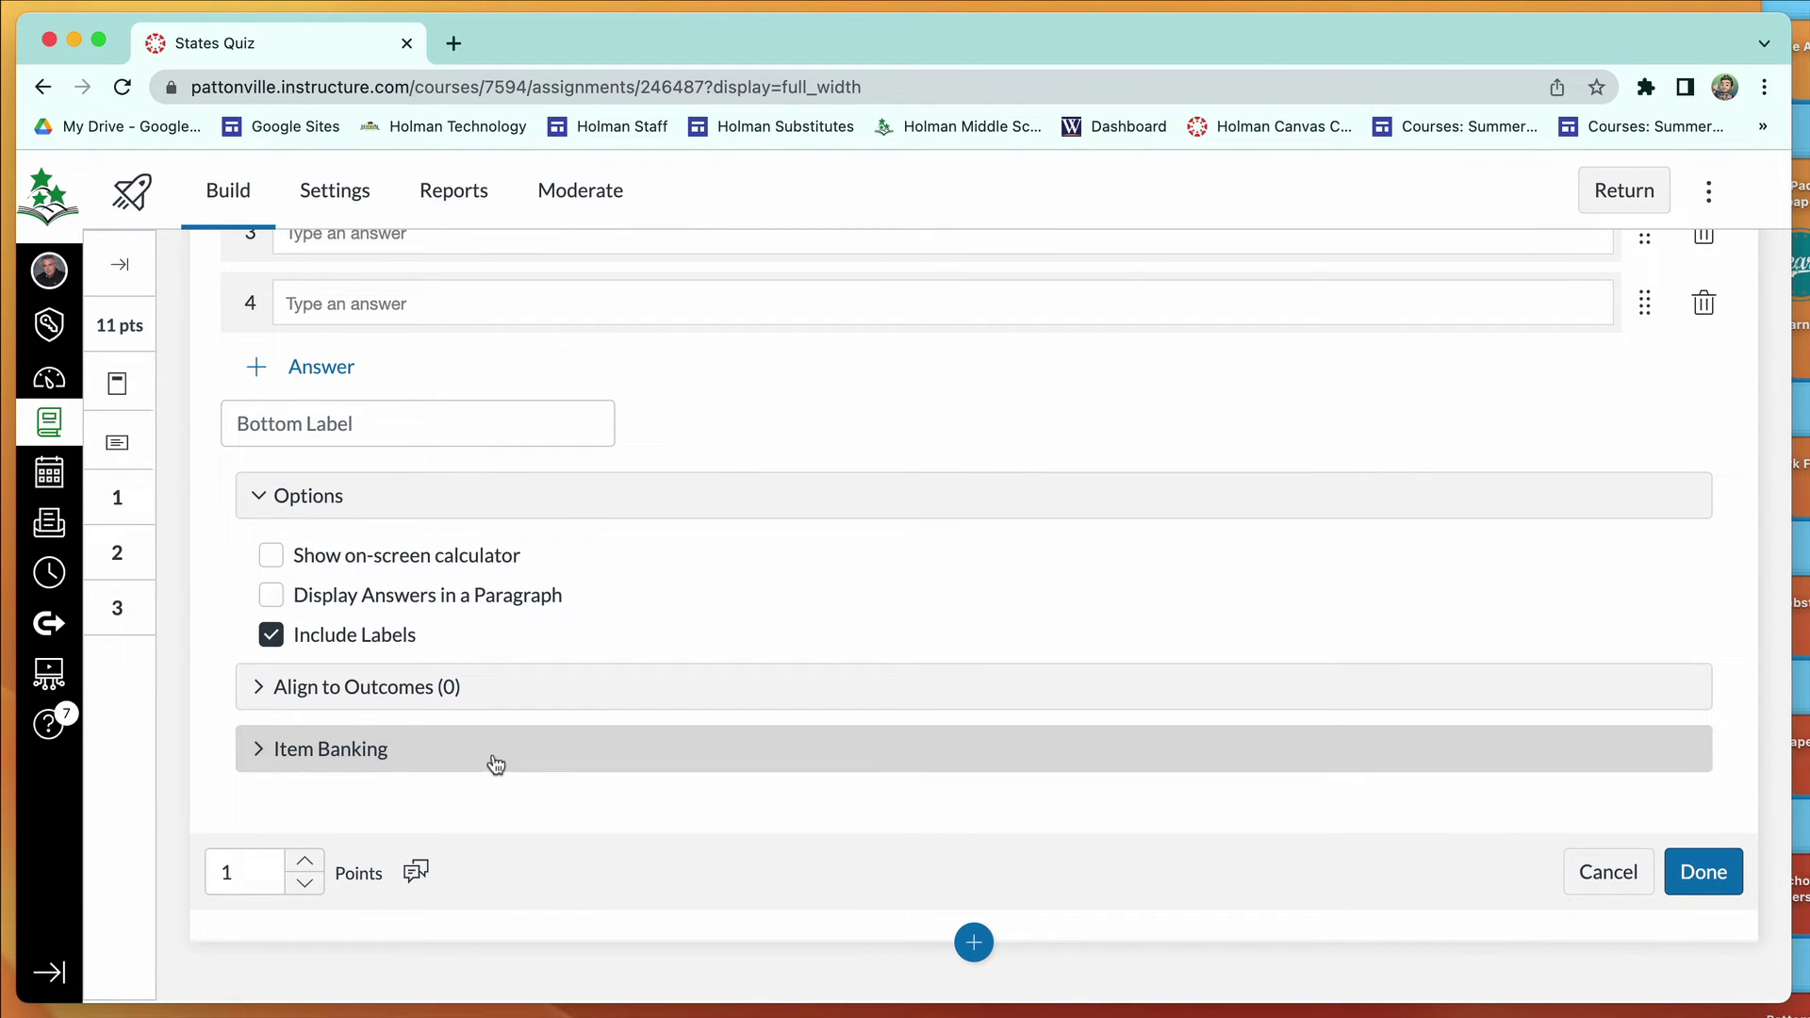
# Insert an Essay question after the Hot Spot question to view its editor and word count options, and cancel it.
pyautogui.click(974, 942)
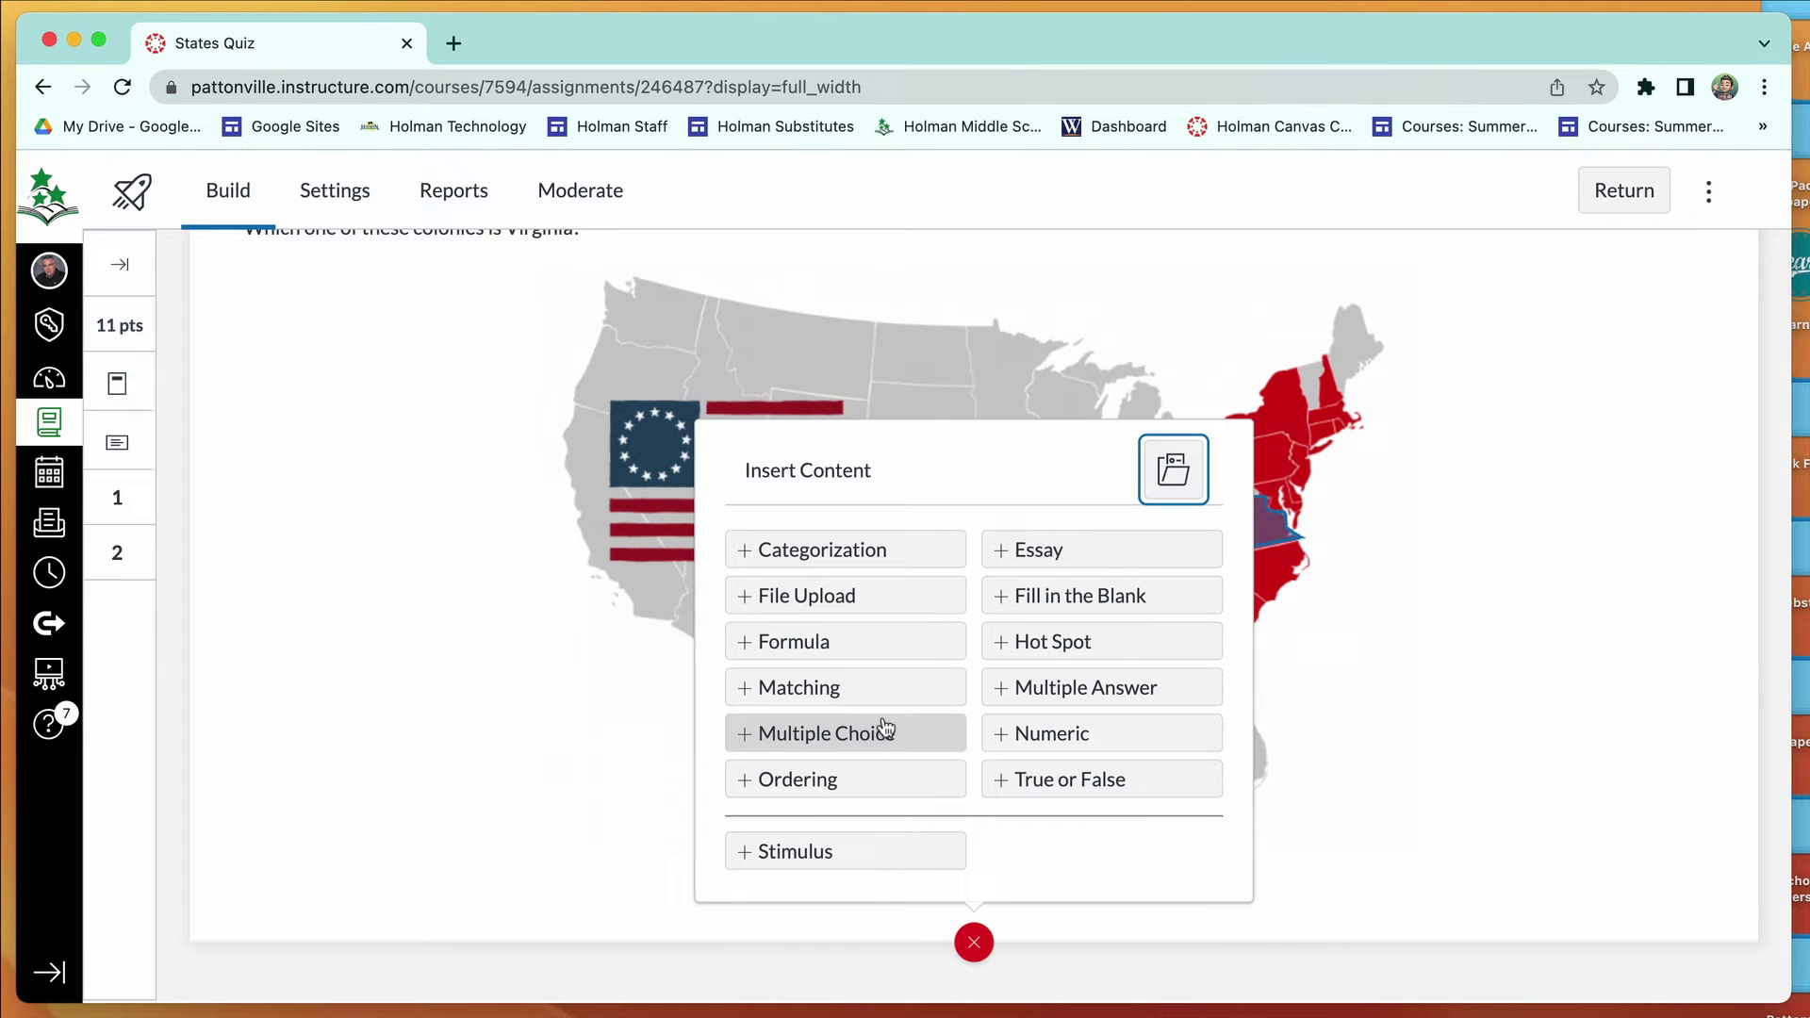
pyautogui.click(1051, 558)
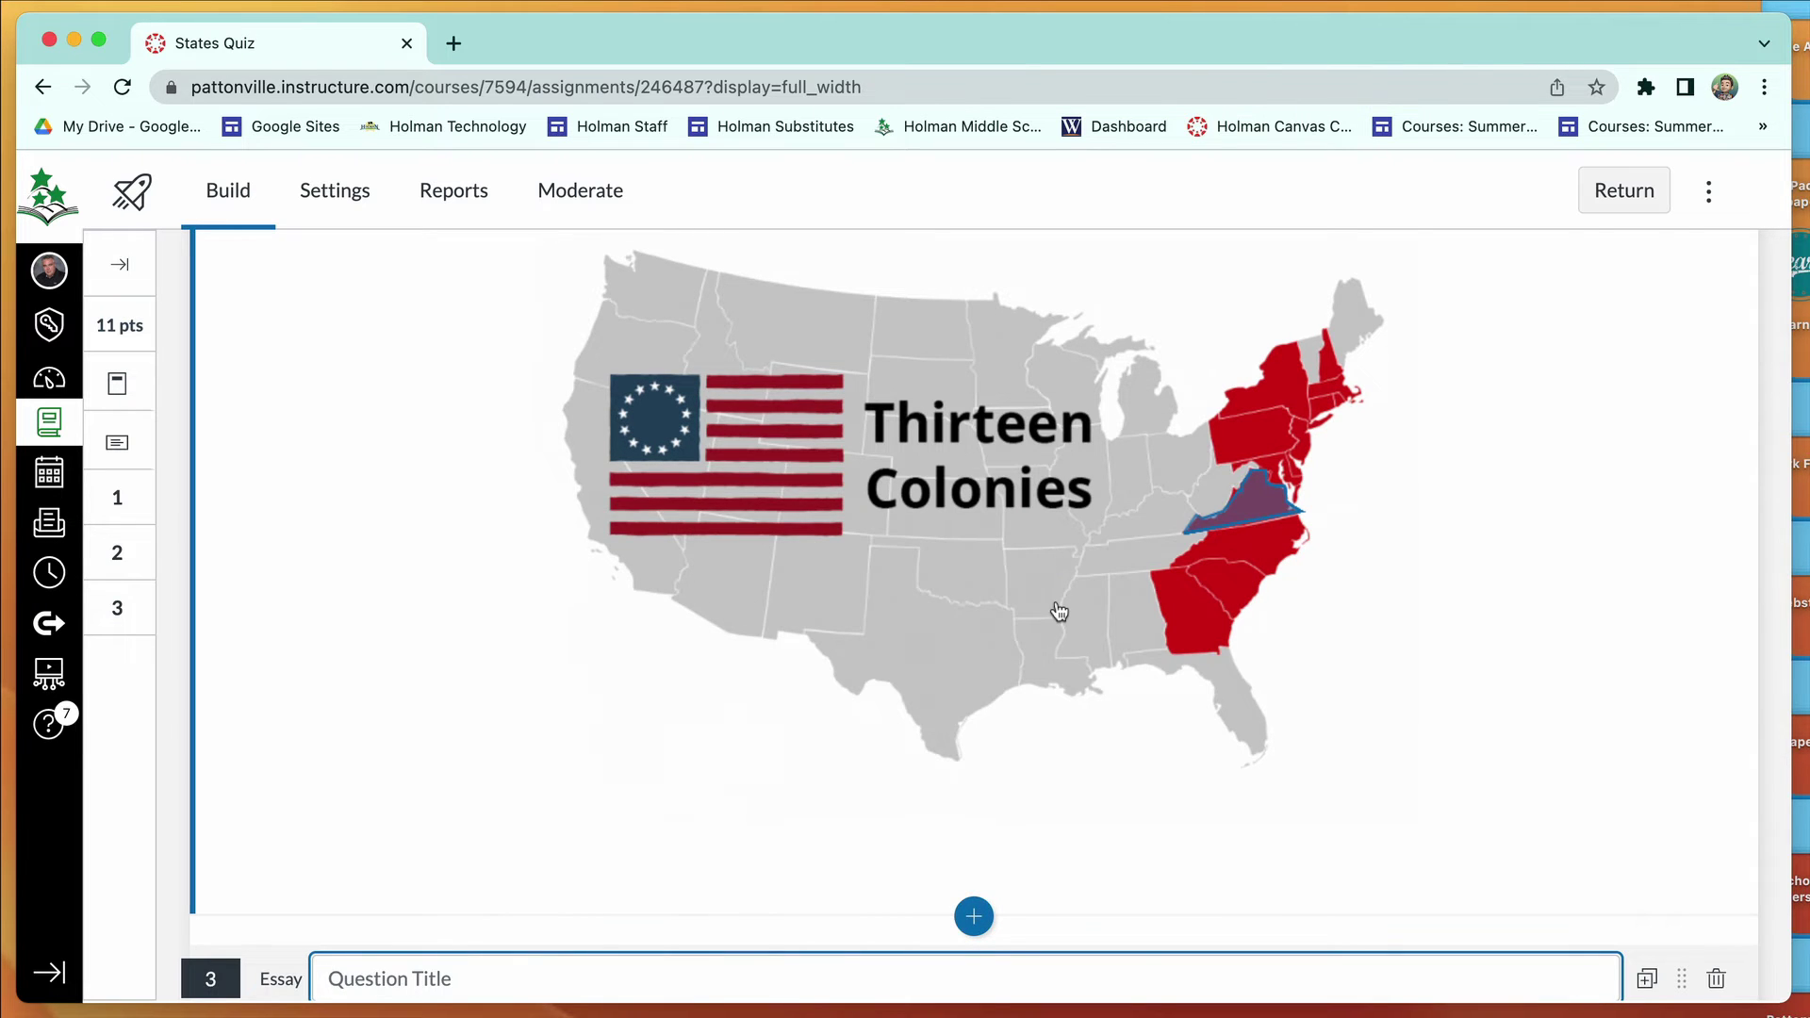
pyautogui.scroll(-4, 1056, 604)
pyautogui.scroll(-7, 1060, 611)
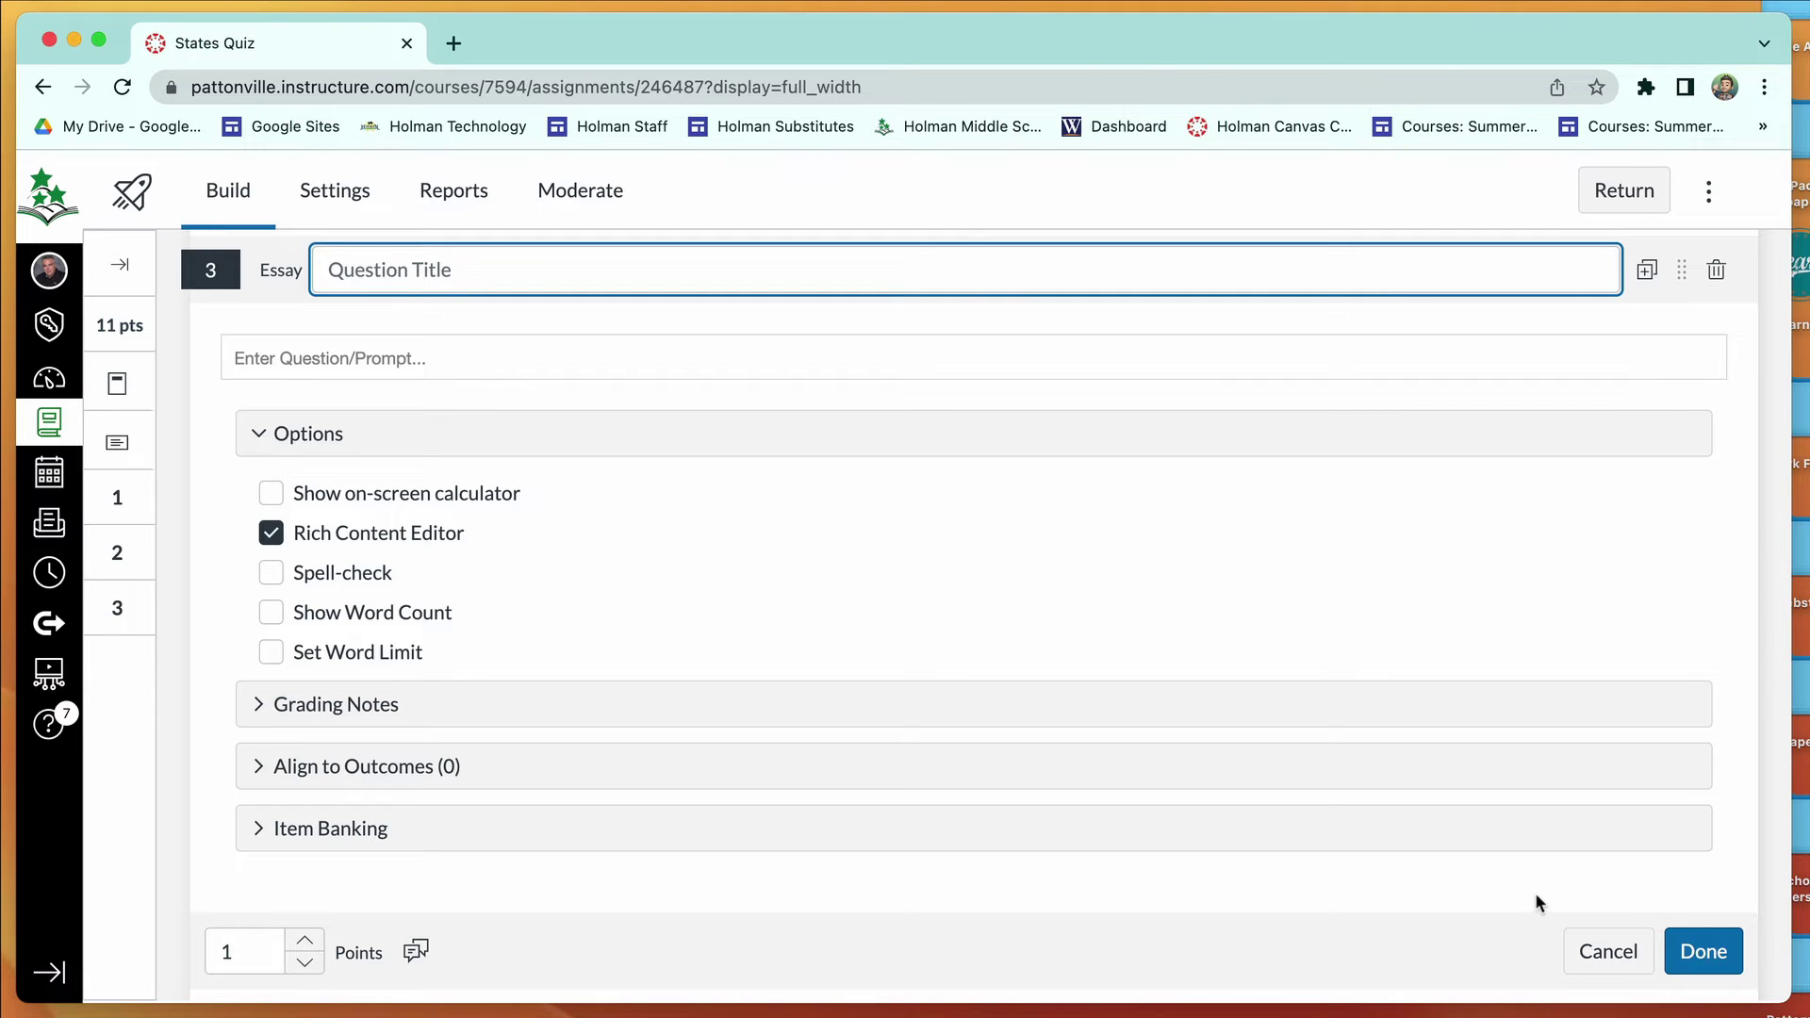
pyautogui.click(1609, 951)
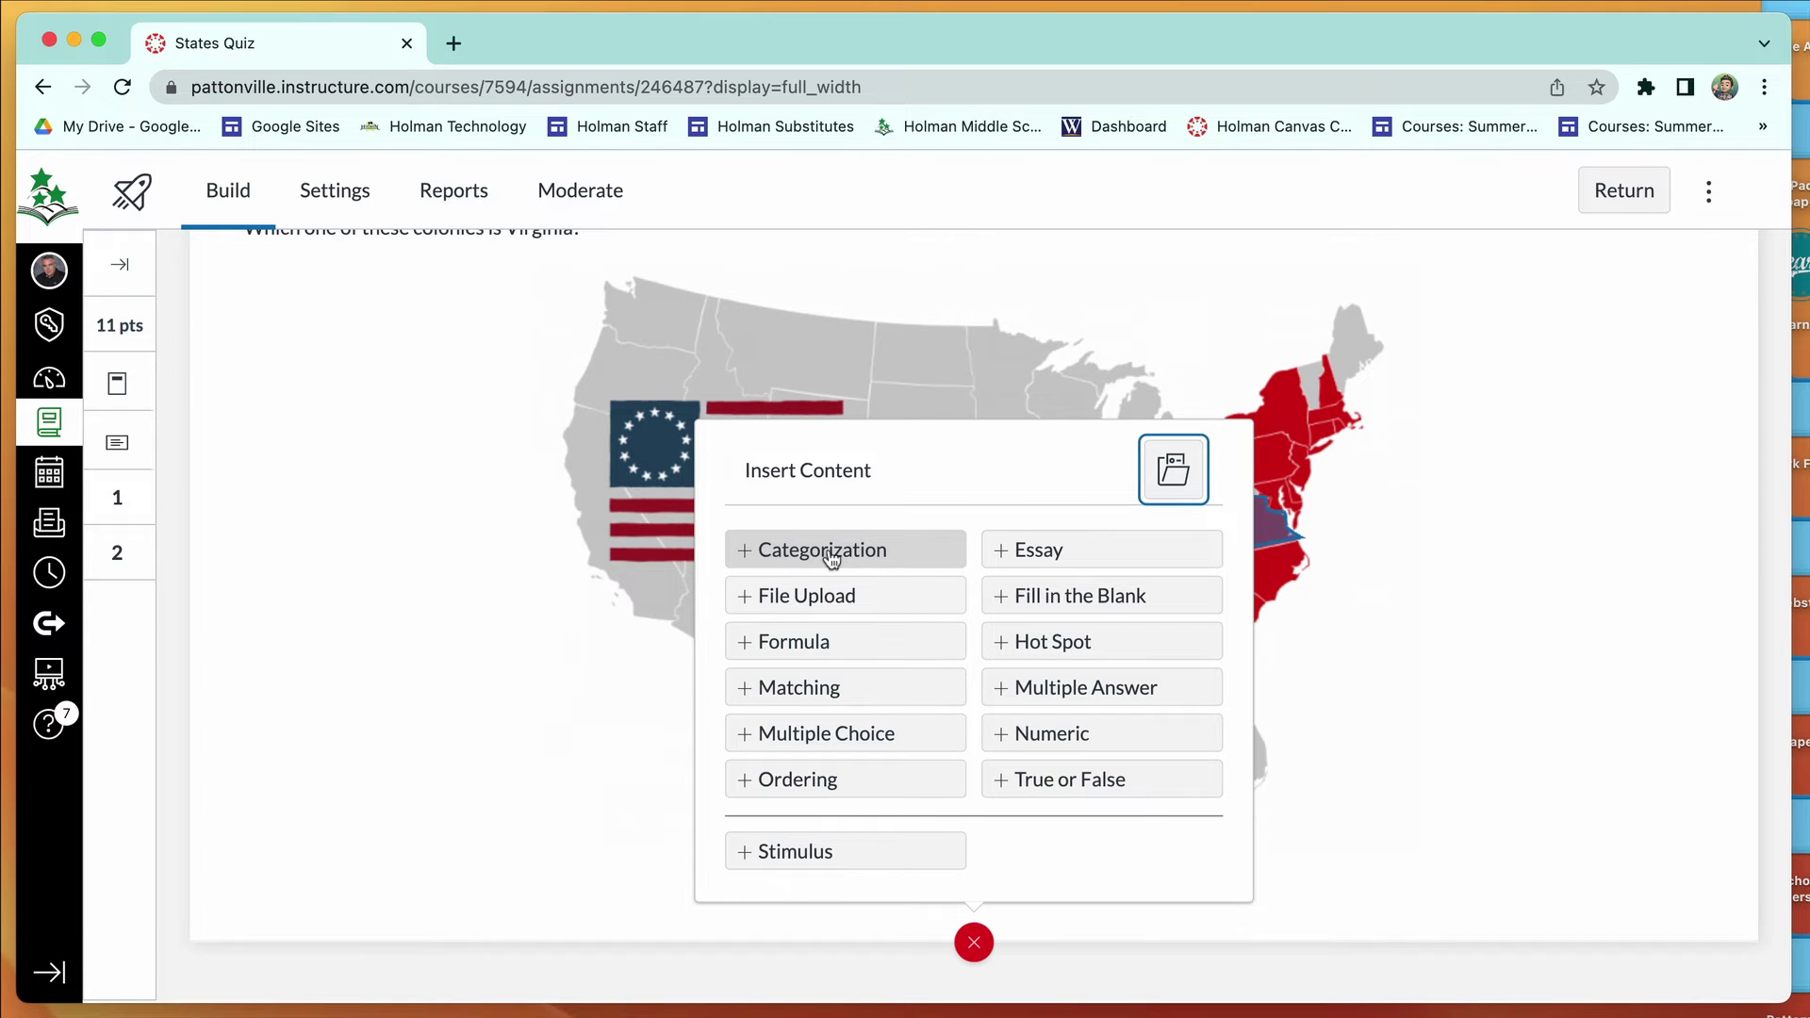
# Insert a Categorization question to look over its categories, answers and distractor section, and discard it.
pyautogui.click(830, 558)
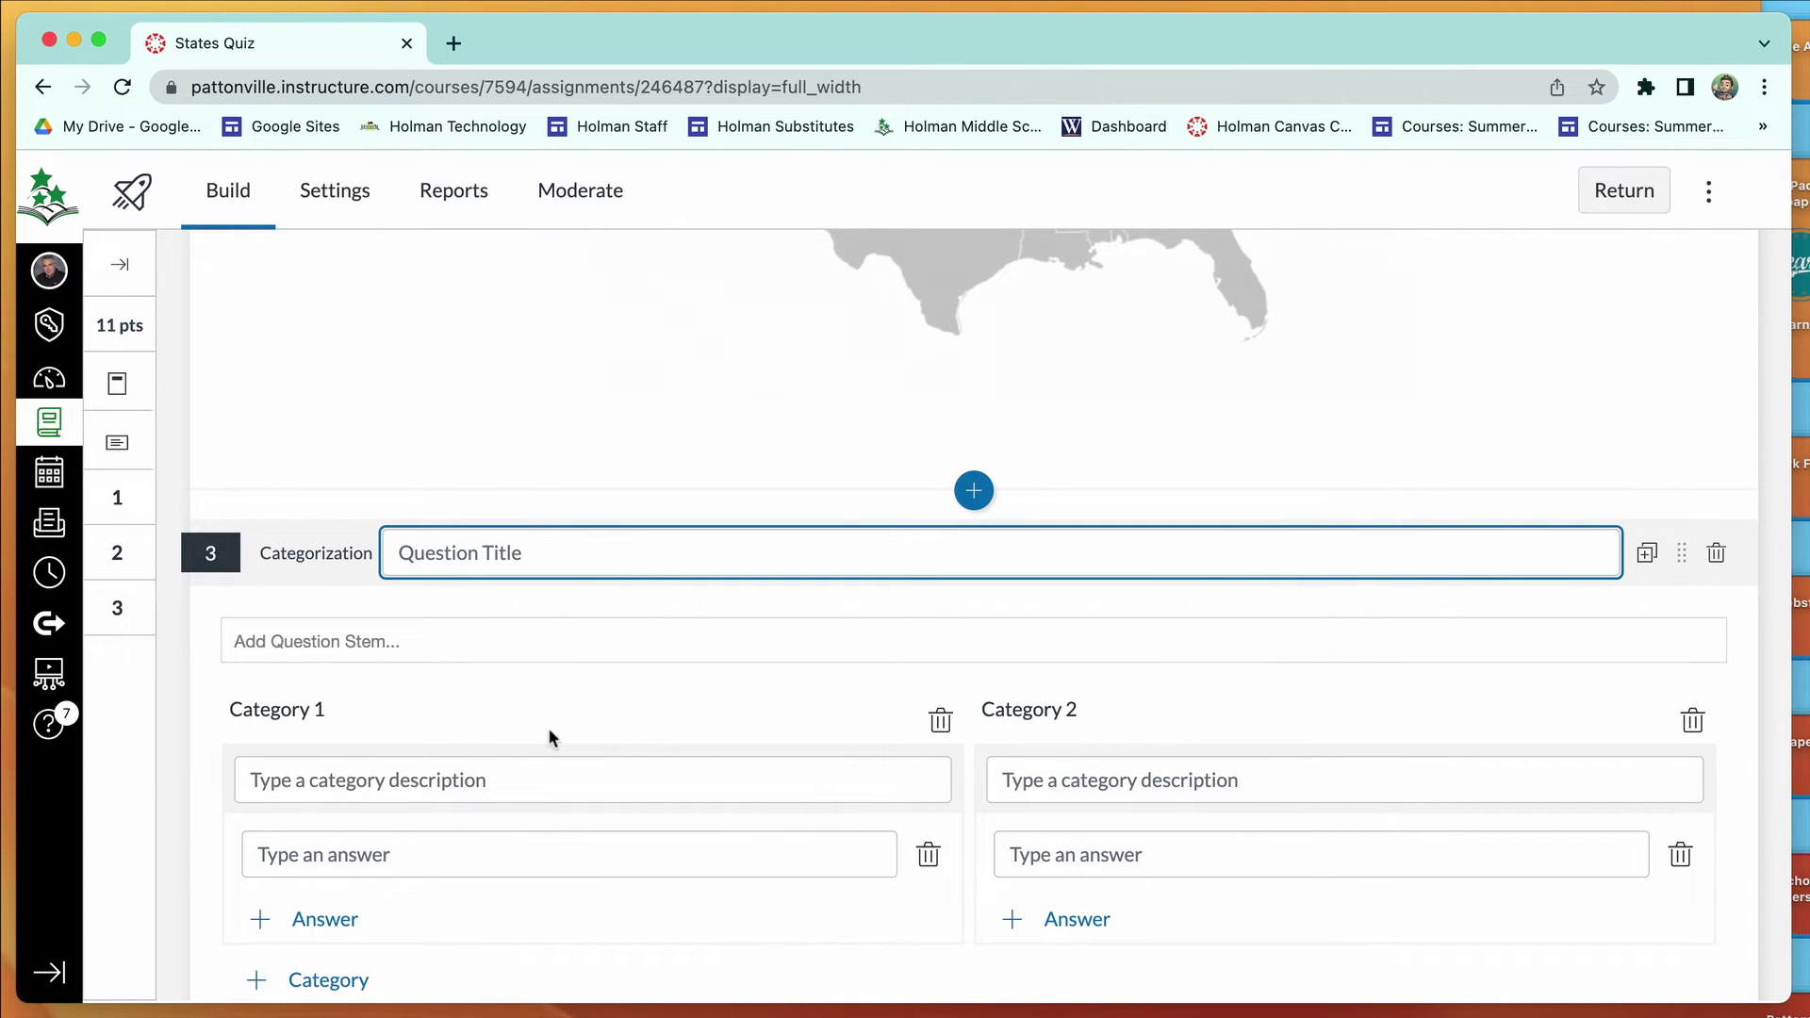
pyautogui.scroll(-3, 553, 745)
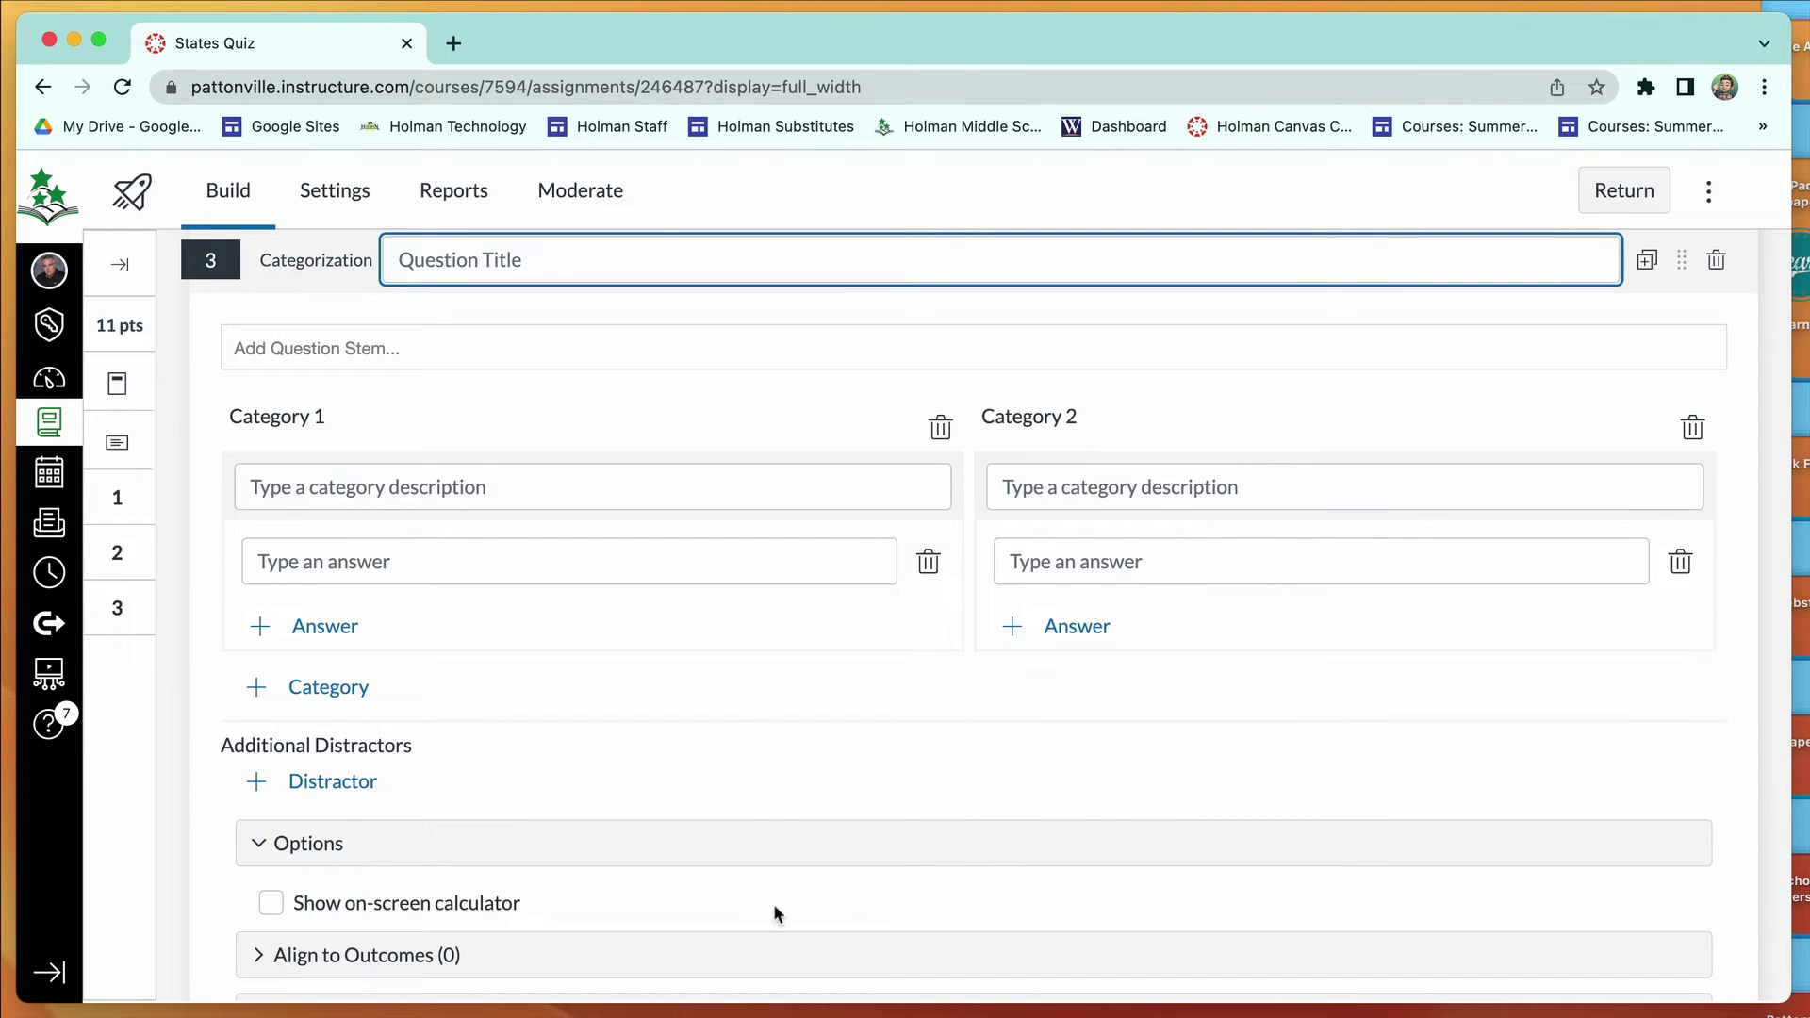
pyautogui.scroll(-3, 775, 774)
pyautogui.scroll(2, 773, 771)
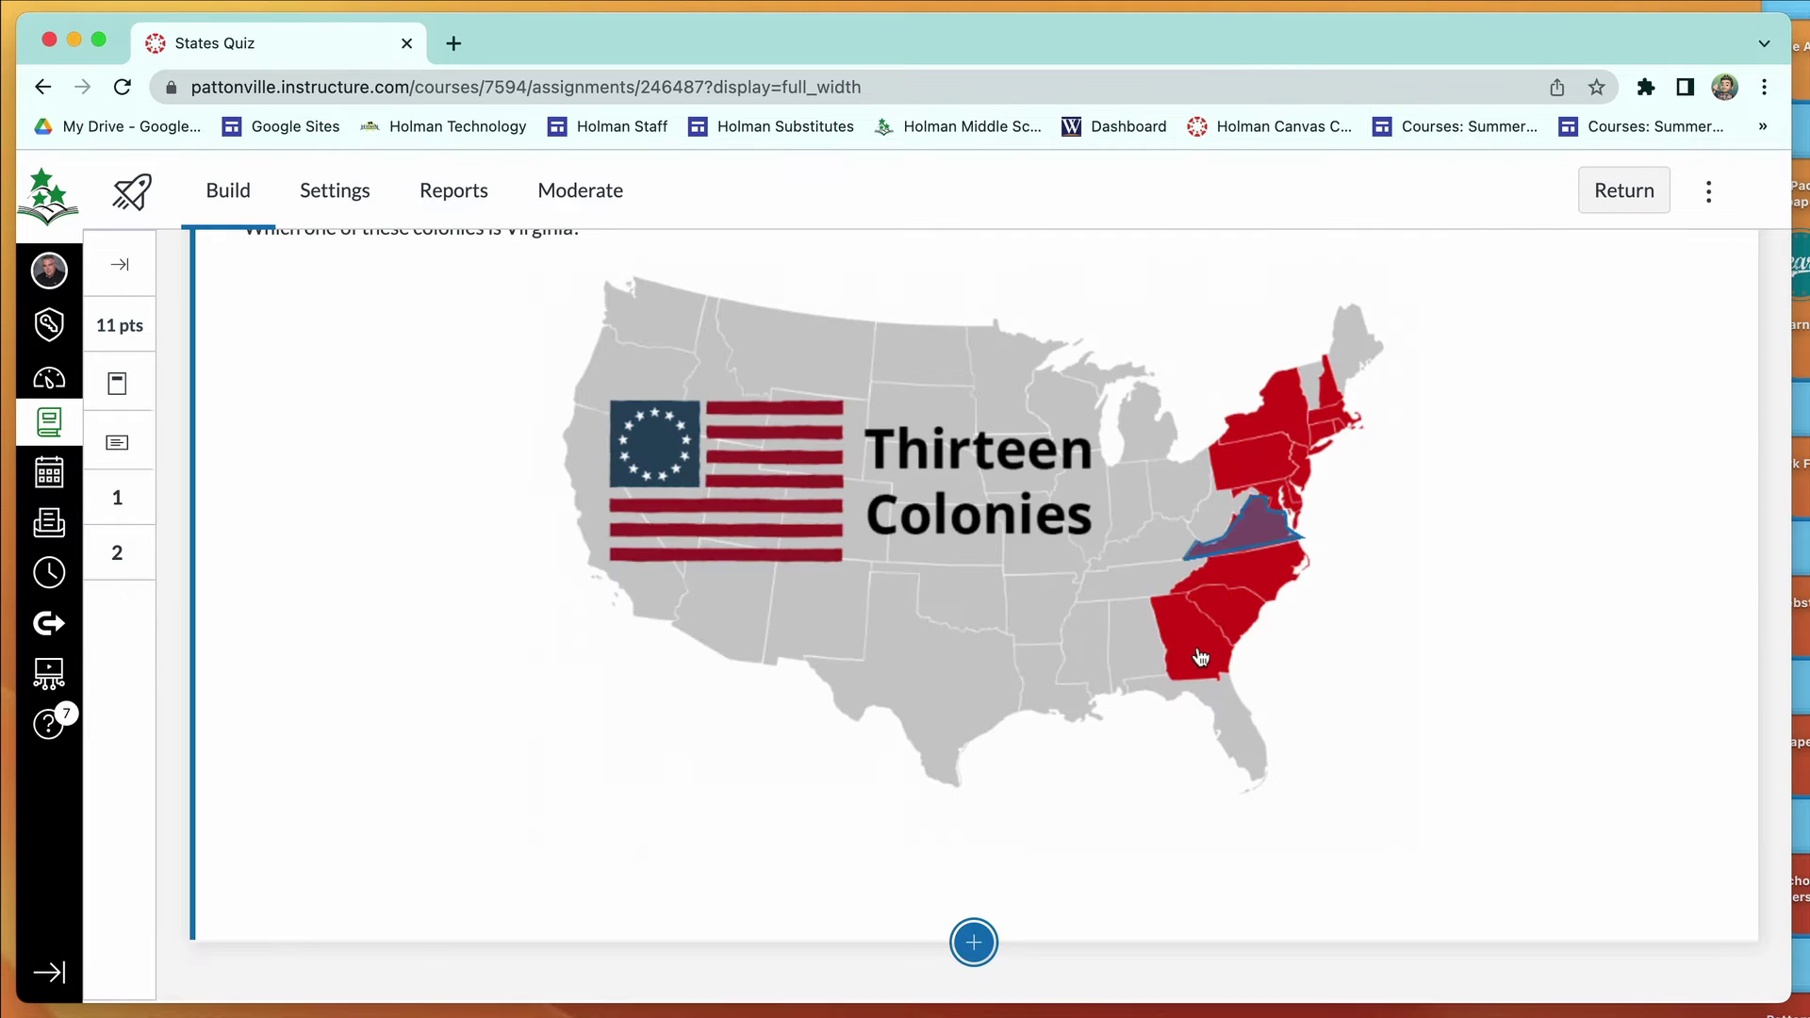
# Insert a Formula question to examine its variable, formula definition and solution-generation settings, and remove it from the quiz.
pyautogui.click(974, 942)
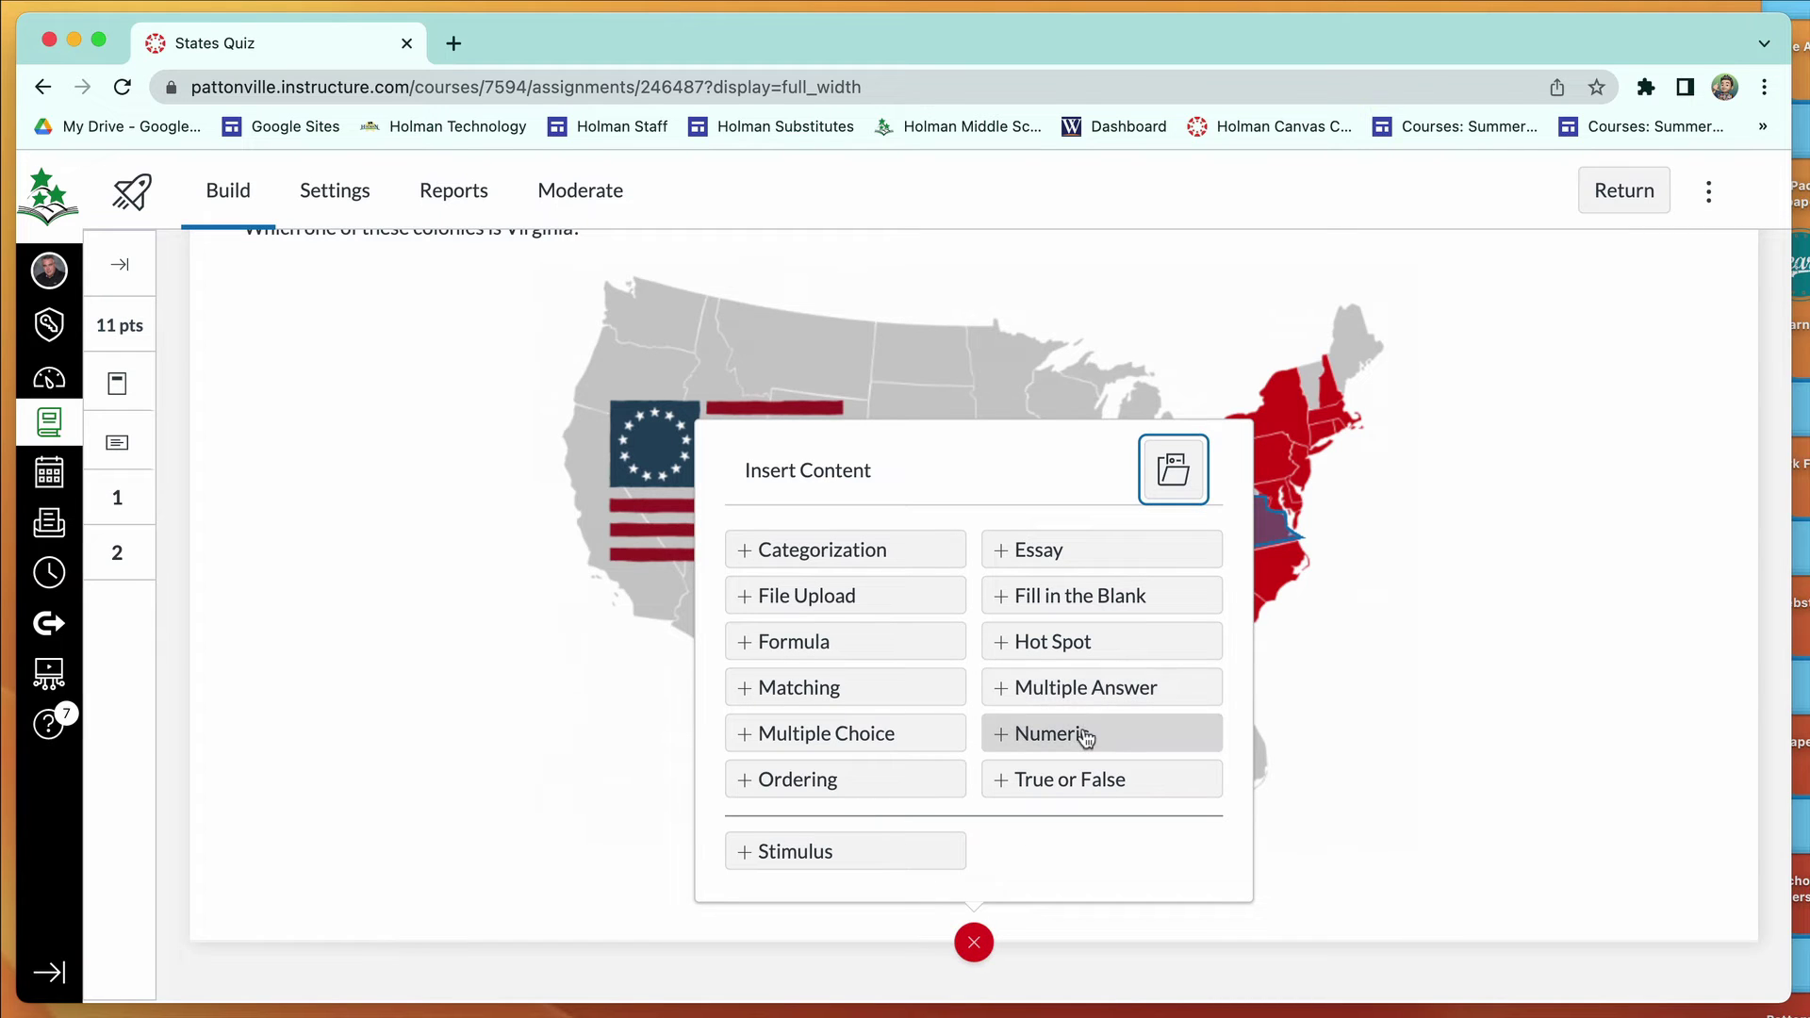
pyautogui.click(830, 648)
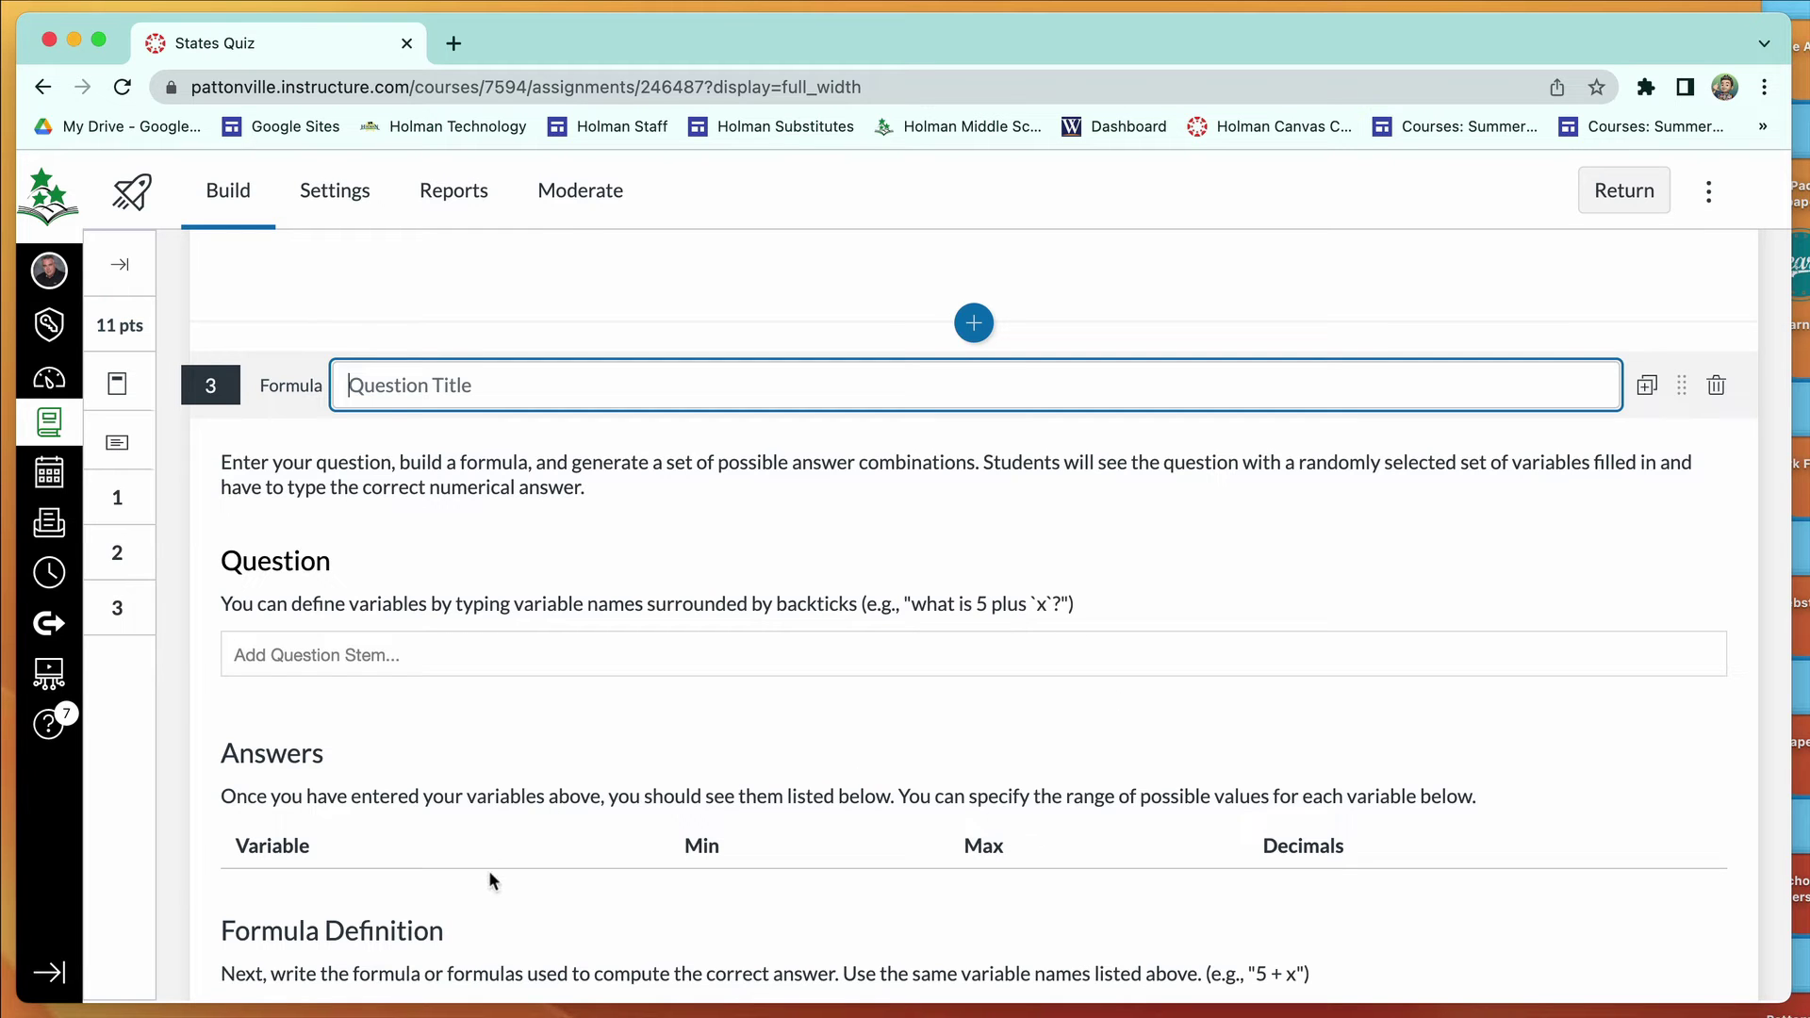
pyautogui.scroll(-3, 780, 788)
pyautogui.scroll(-2, 778, 788)
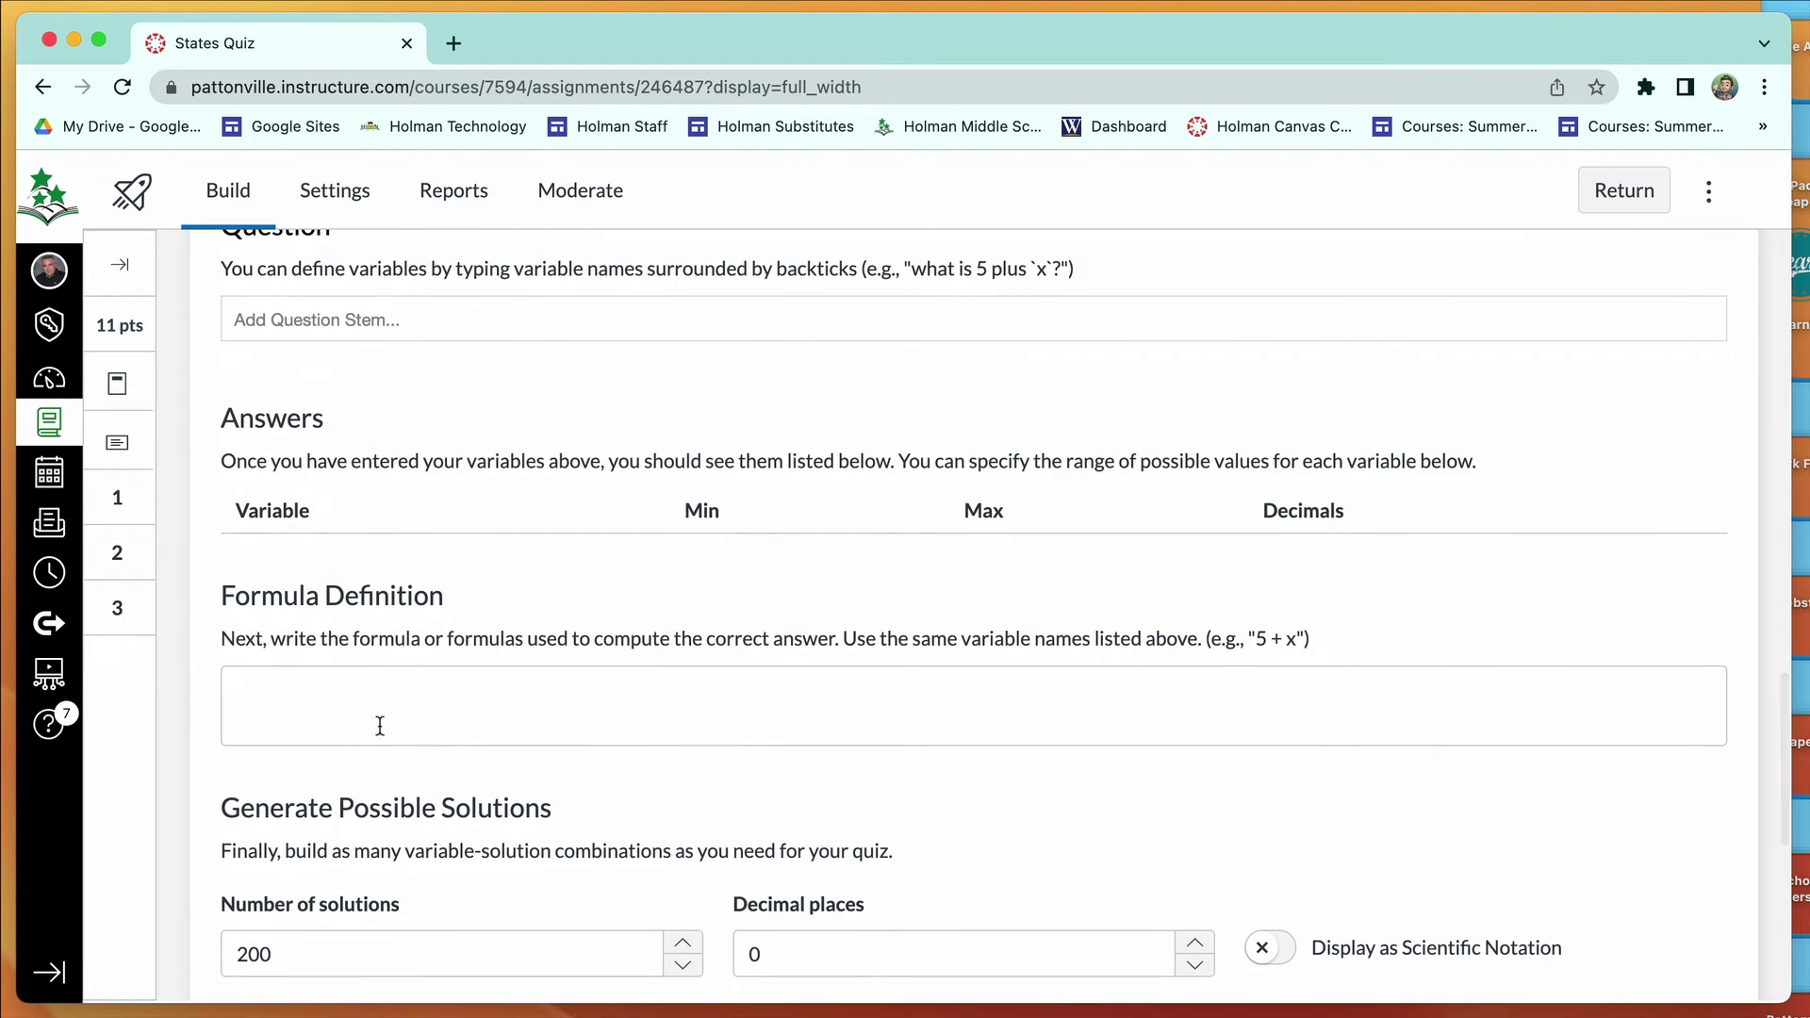
pyautogui.scroll(-3, 884, 693)
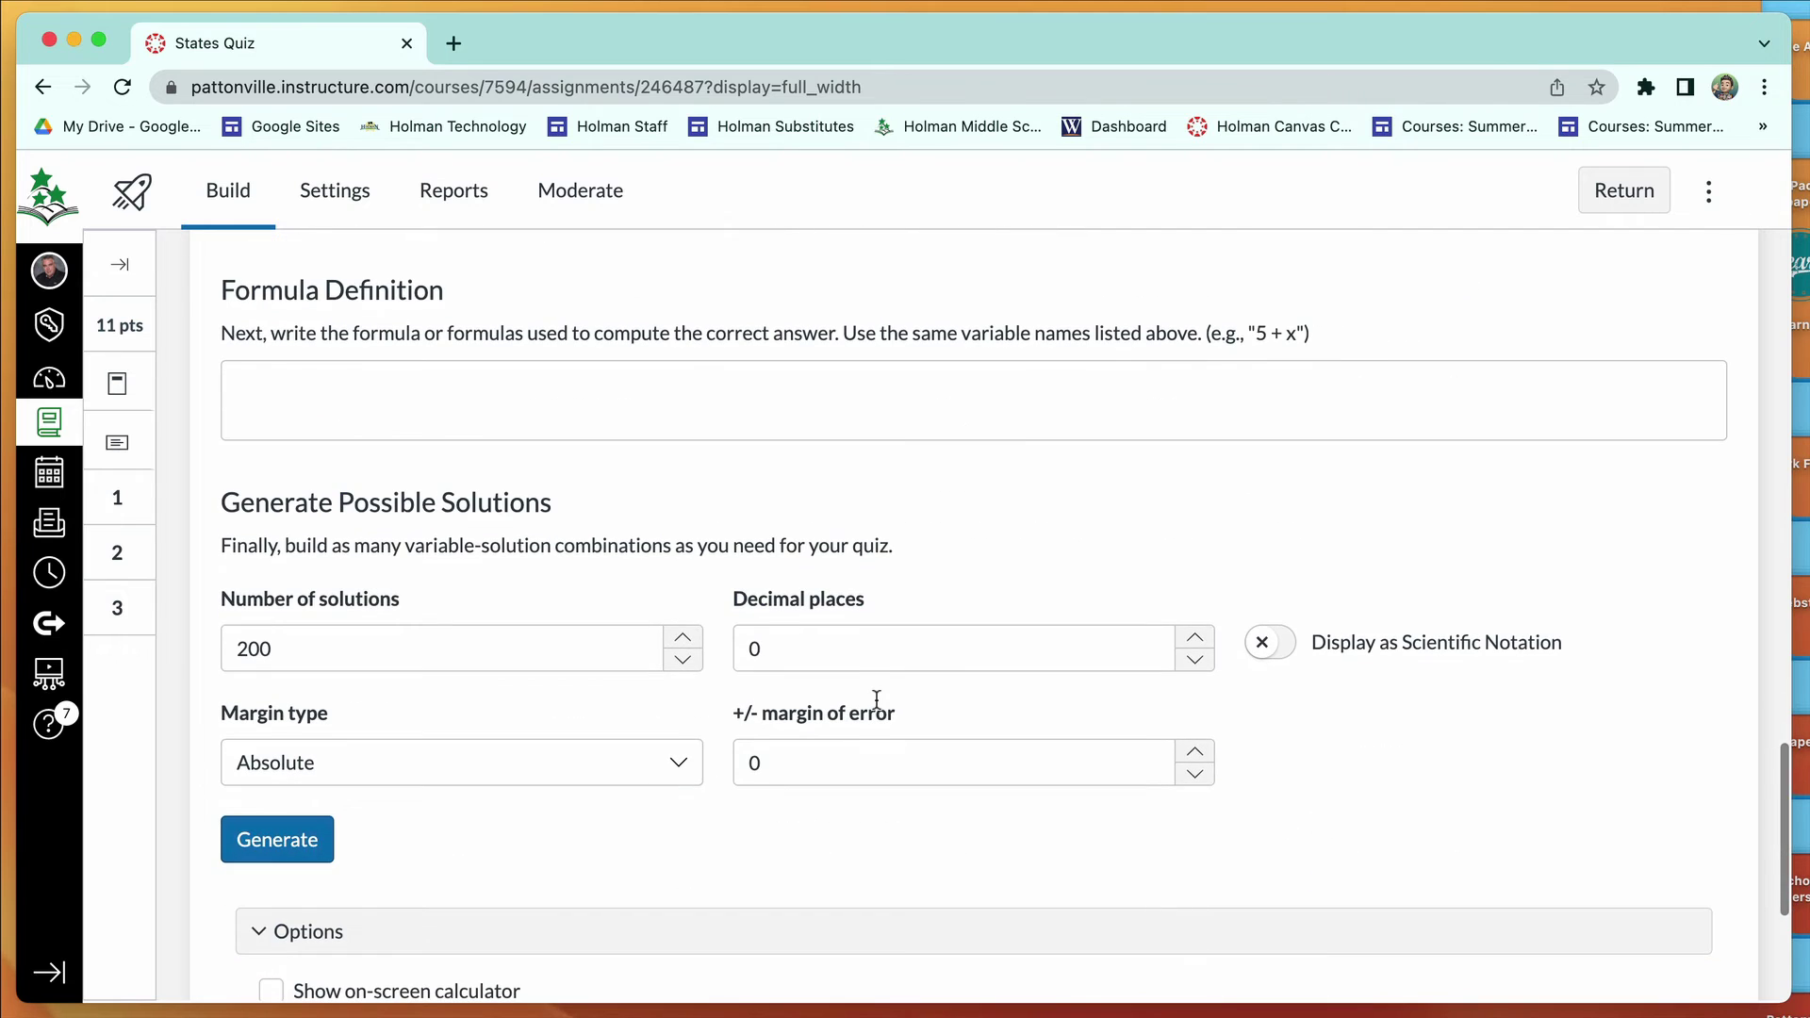
pyautogui.scroll(-1, 875, 700)
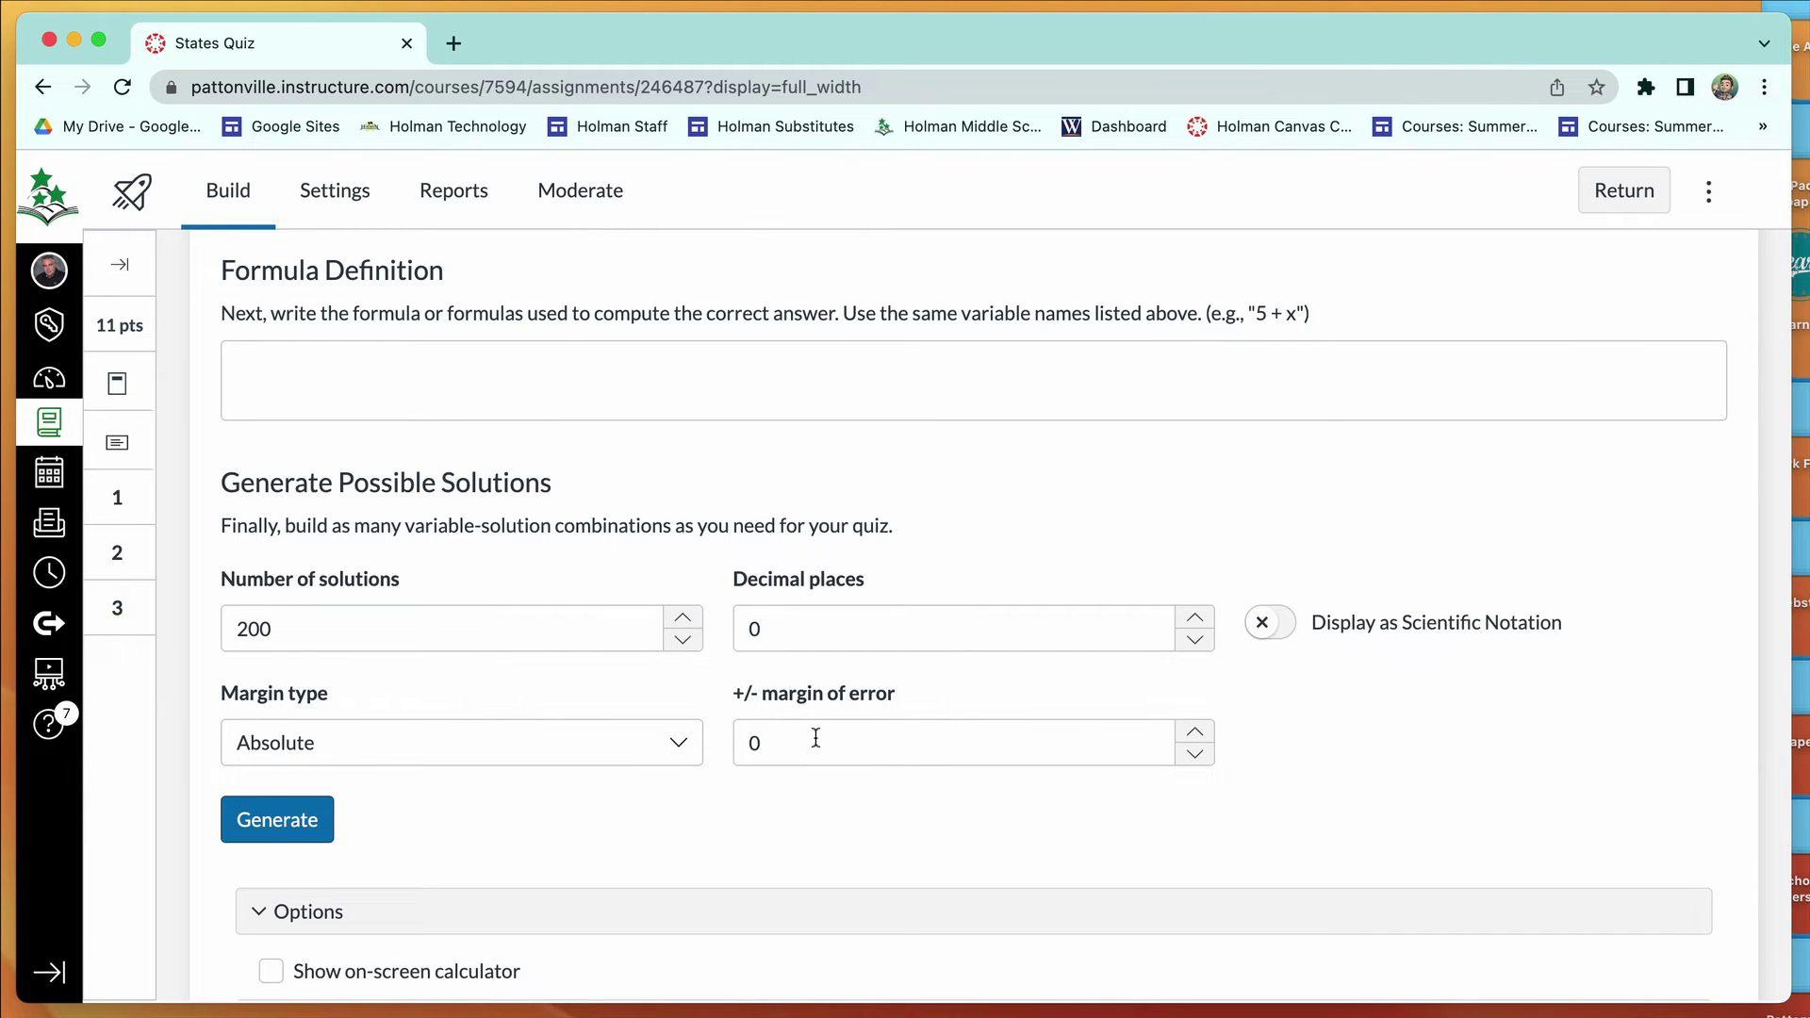
pyautogui.scroll(-3, 815, 739)
pyautogui.scroll(15, 816, 737)
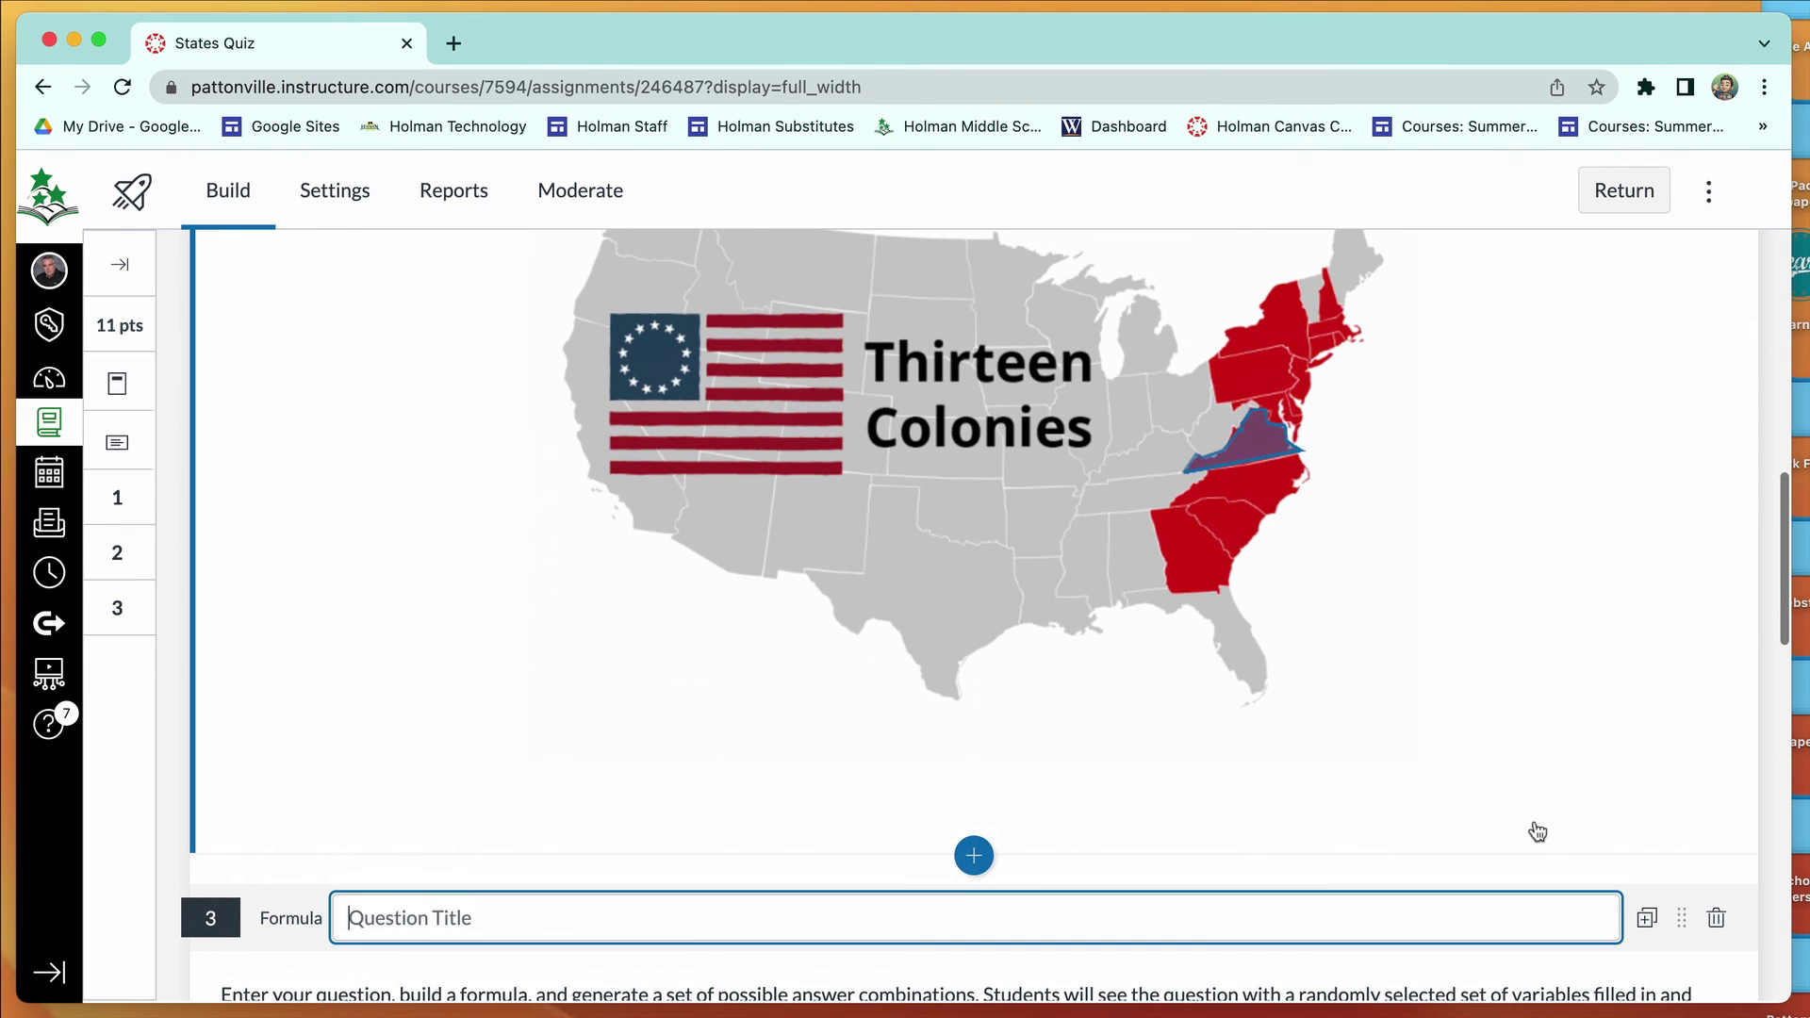
pyautogui.click(1718, 920)
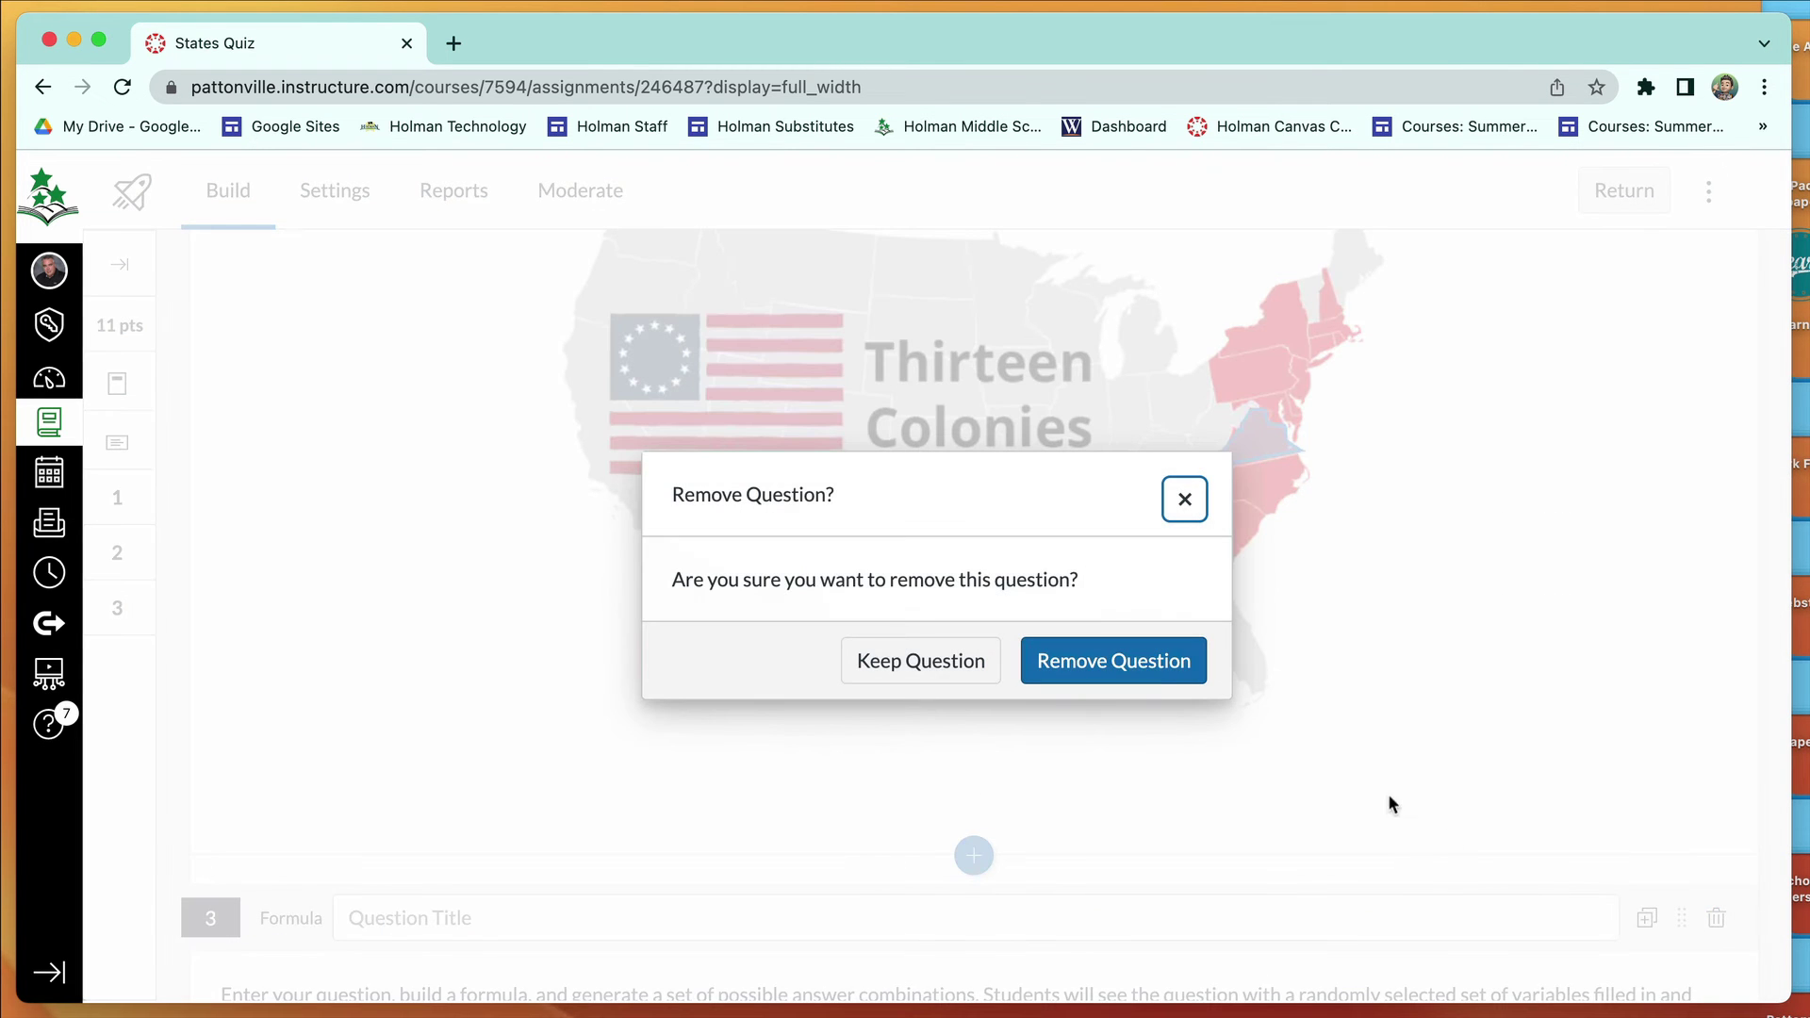
pyautogui.click(1138, 682)
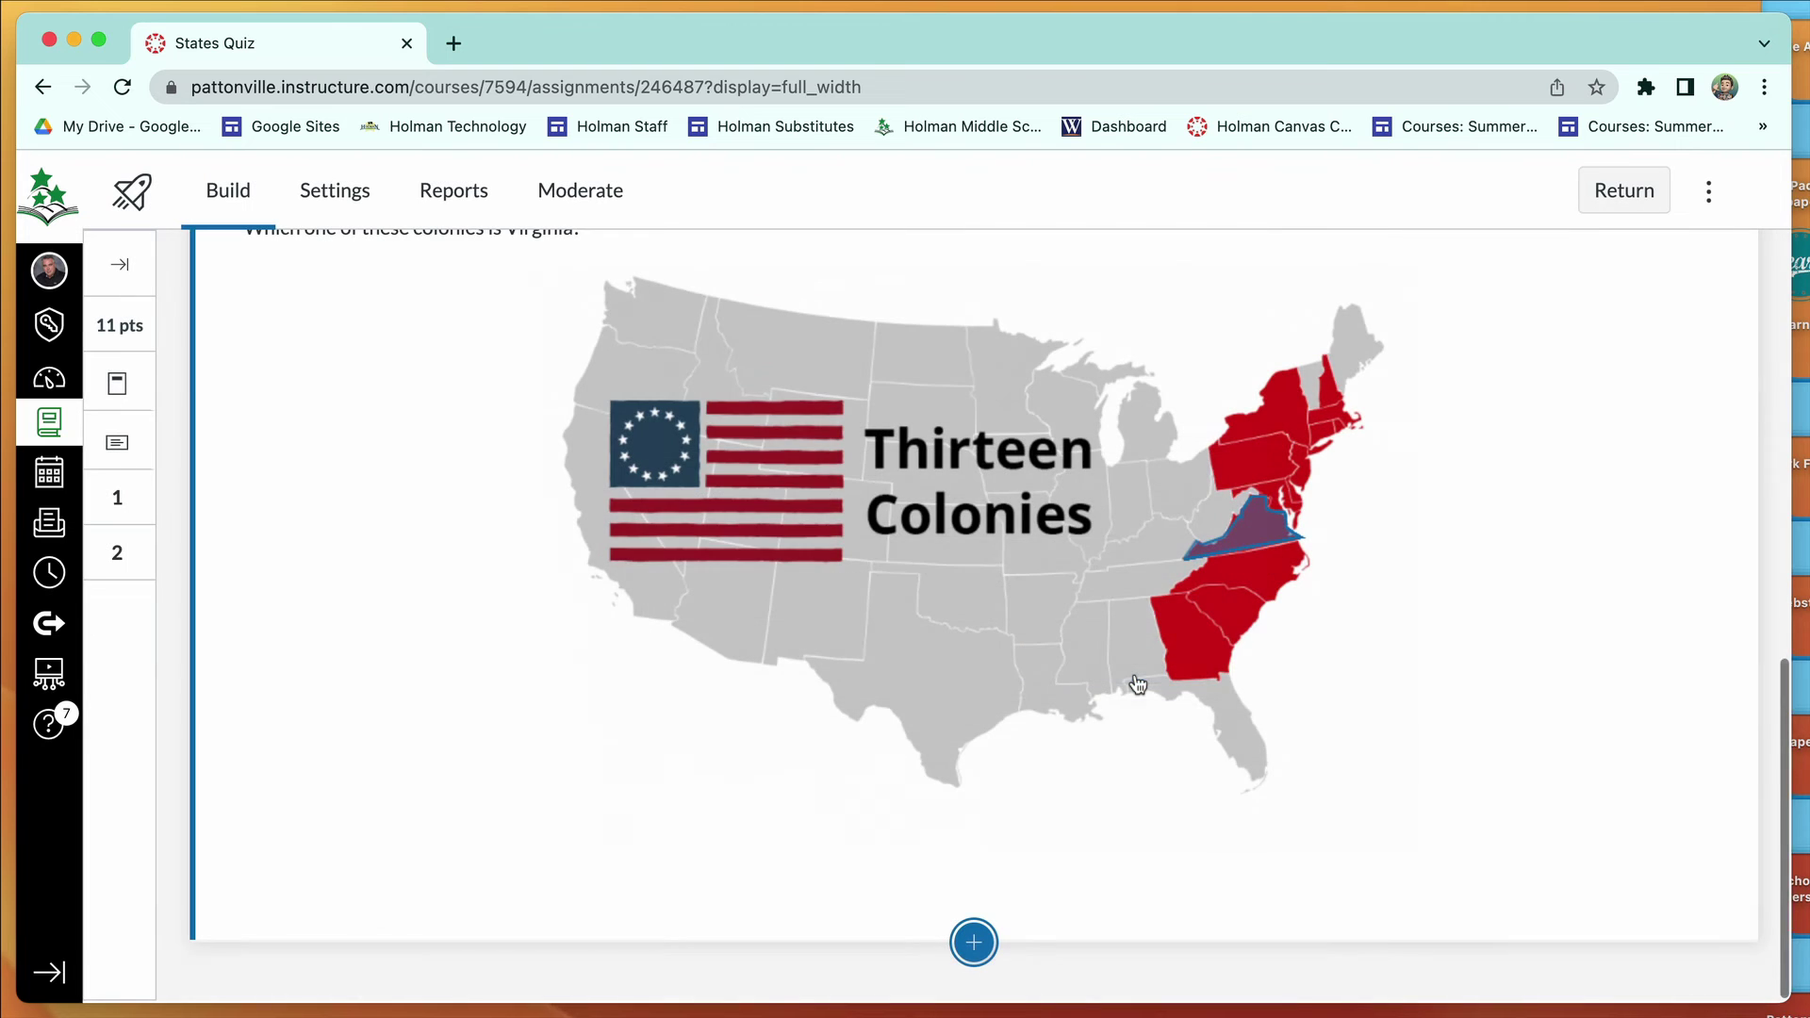
# Insert a Numeric question to view its answer requirement types, and discard it.
pyautogui.click(974, 943)
pyautogui.click(1055, 745)
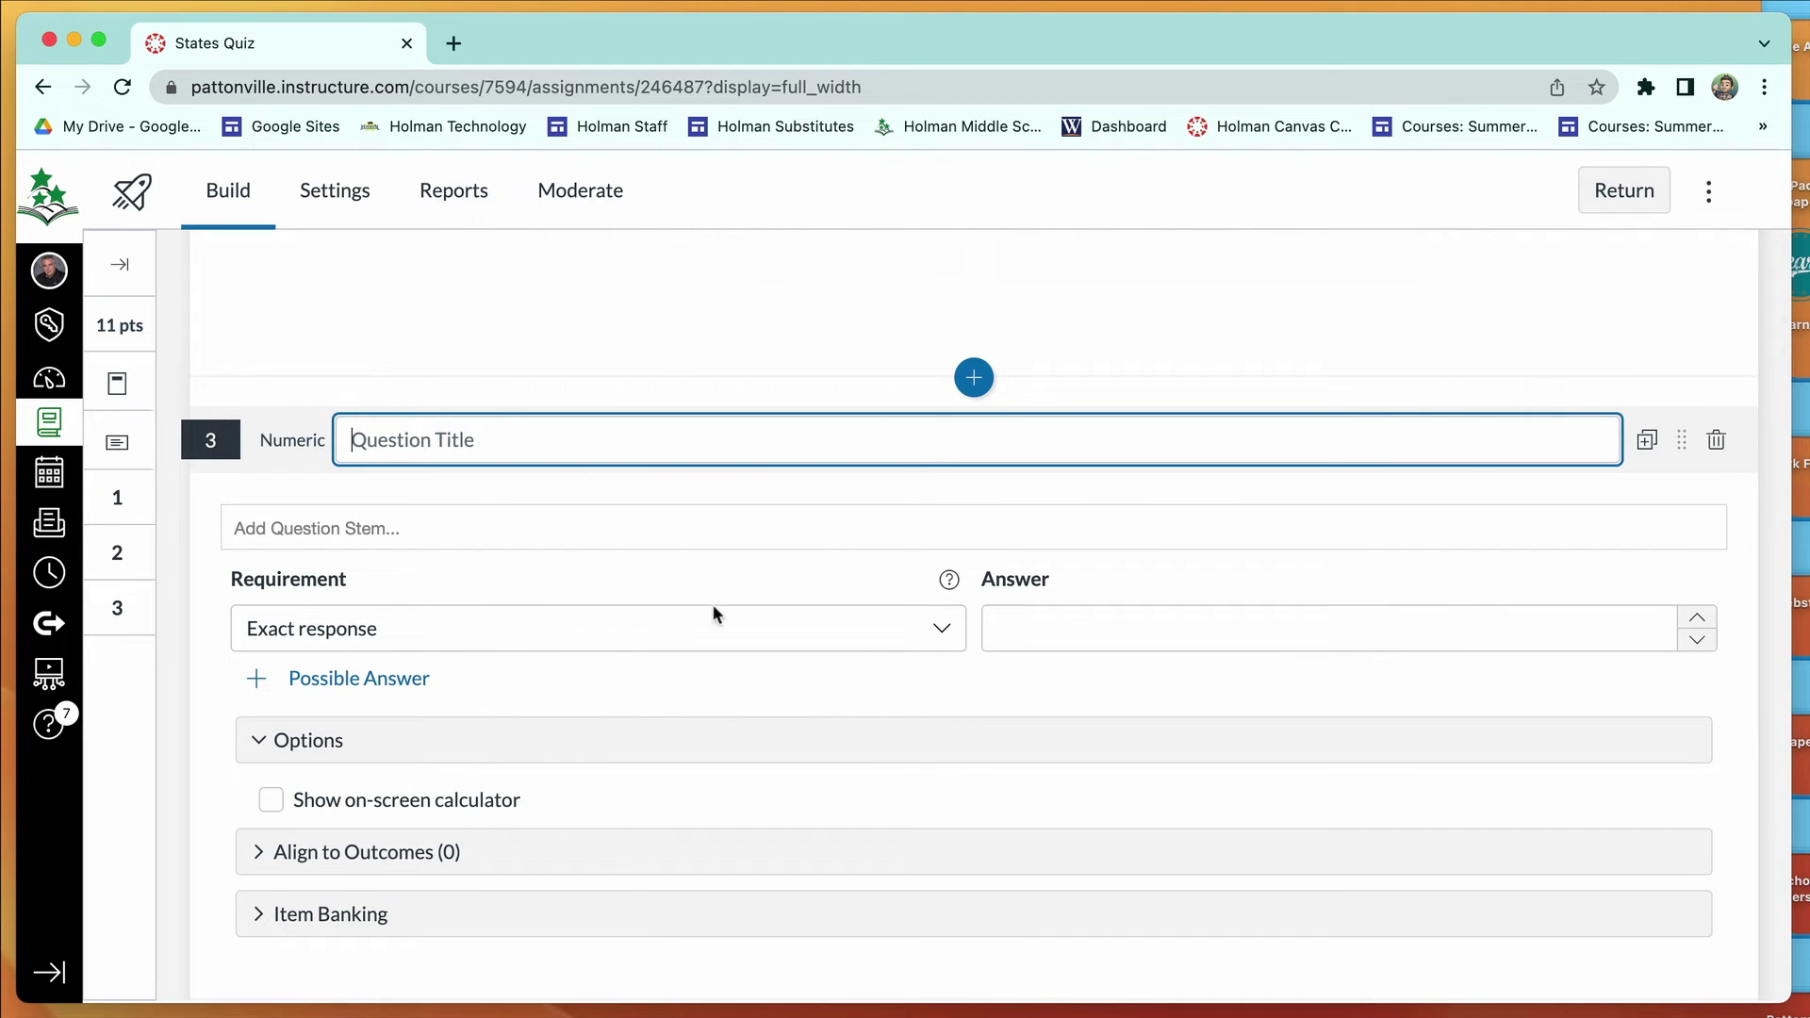
pyautogui.click(931, 631)
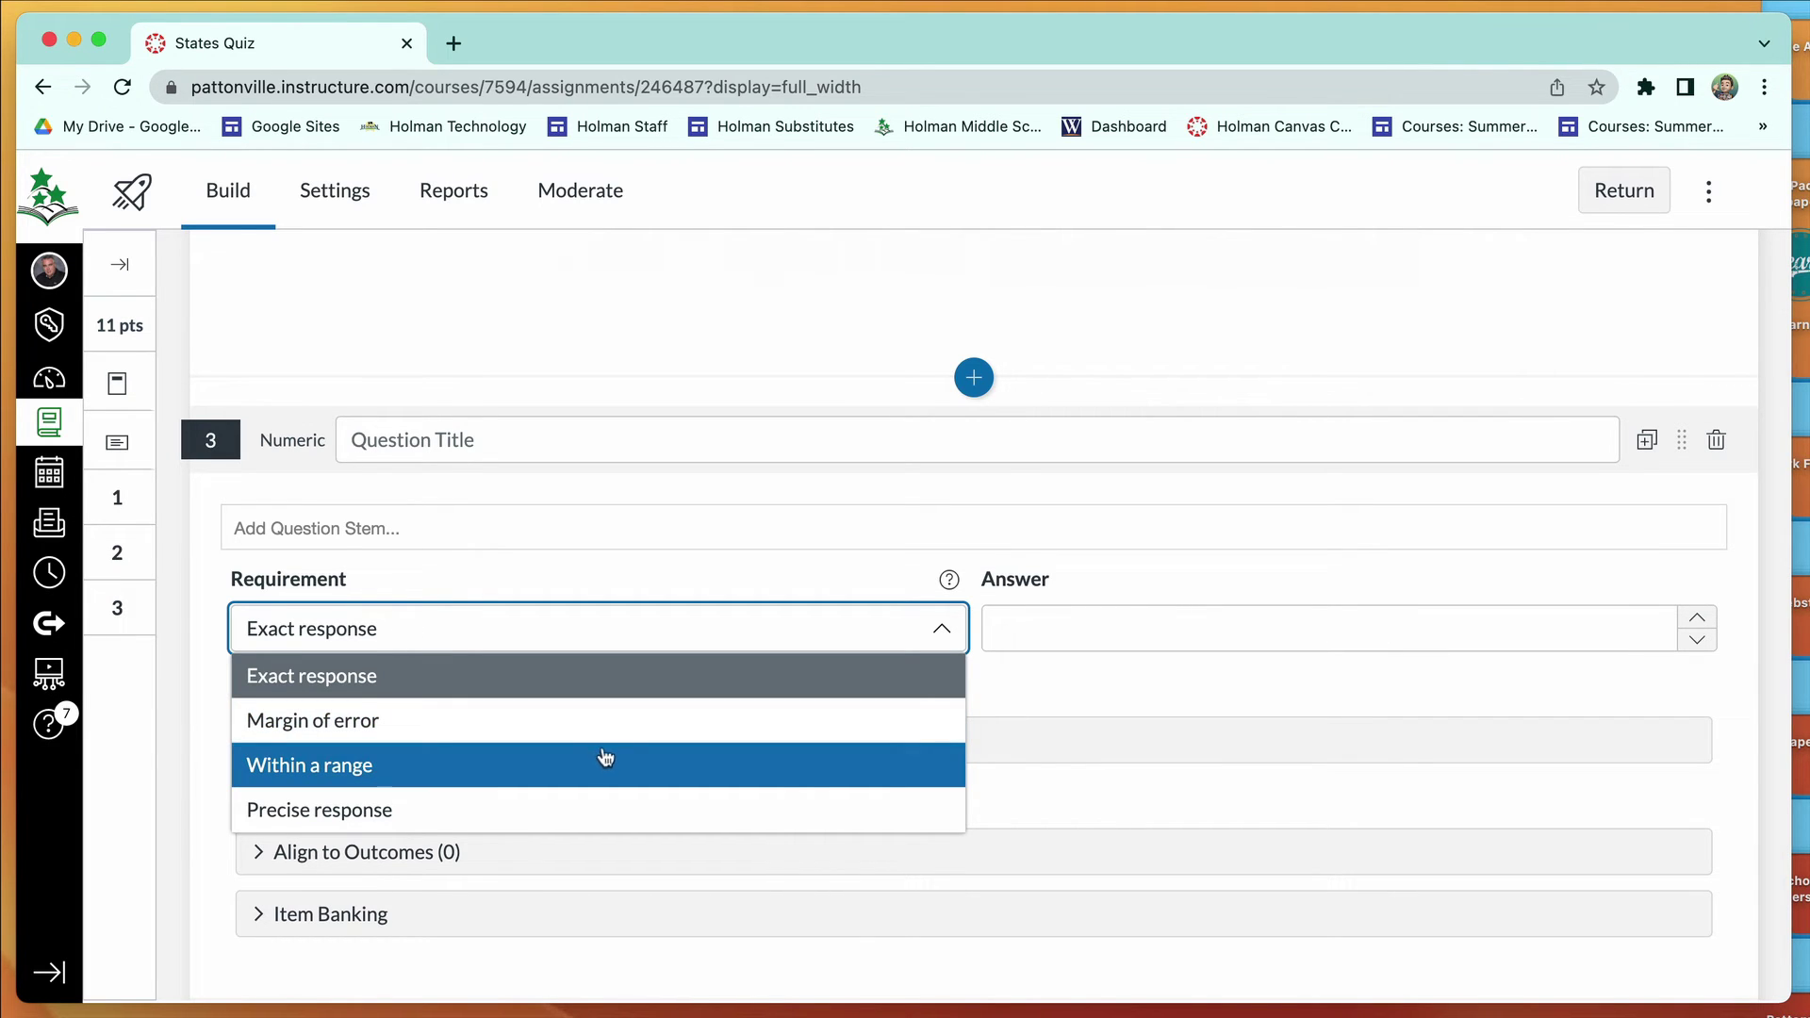
pyautogui.click(1179, 667)
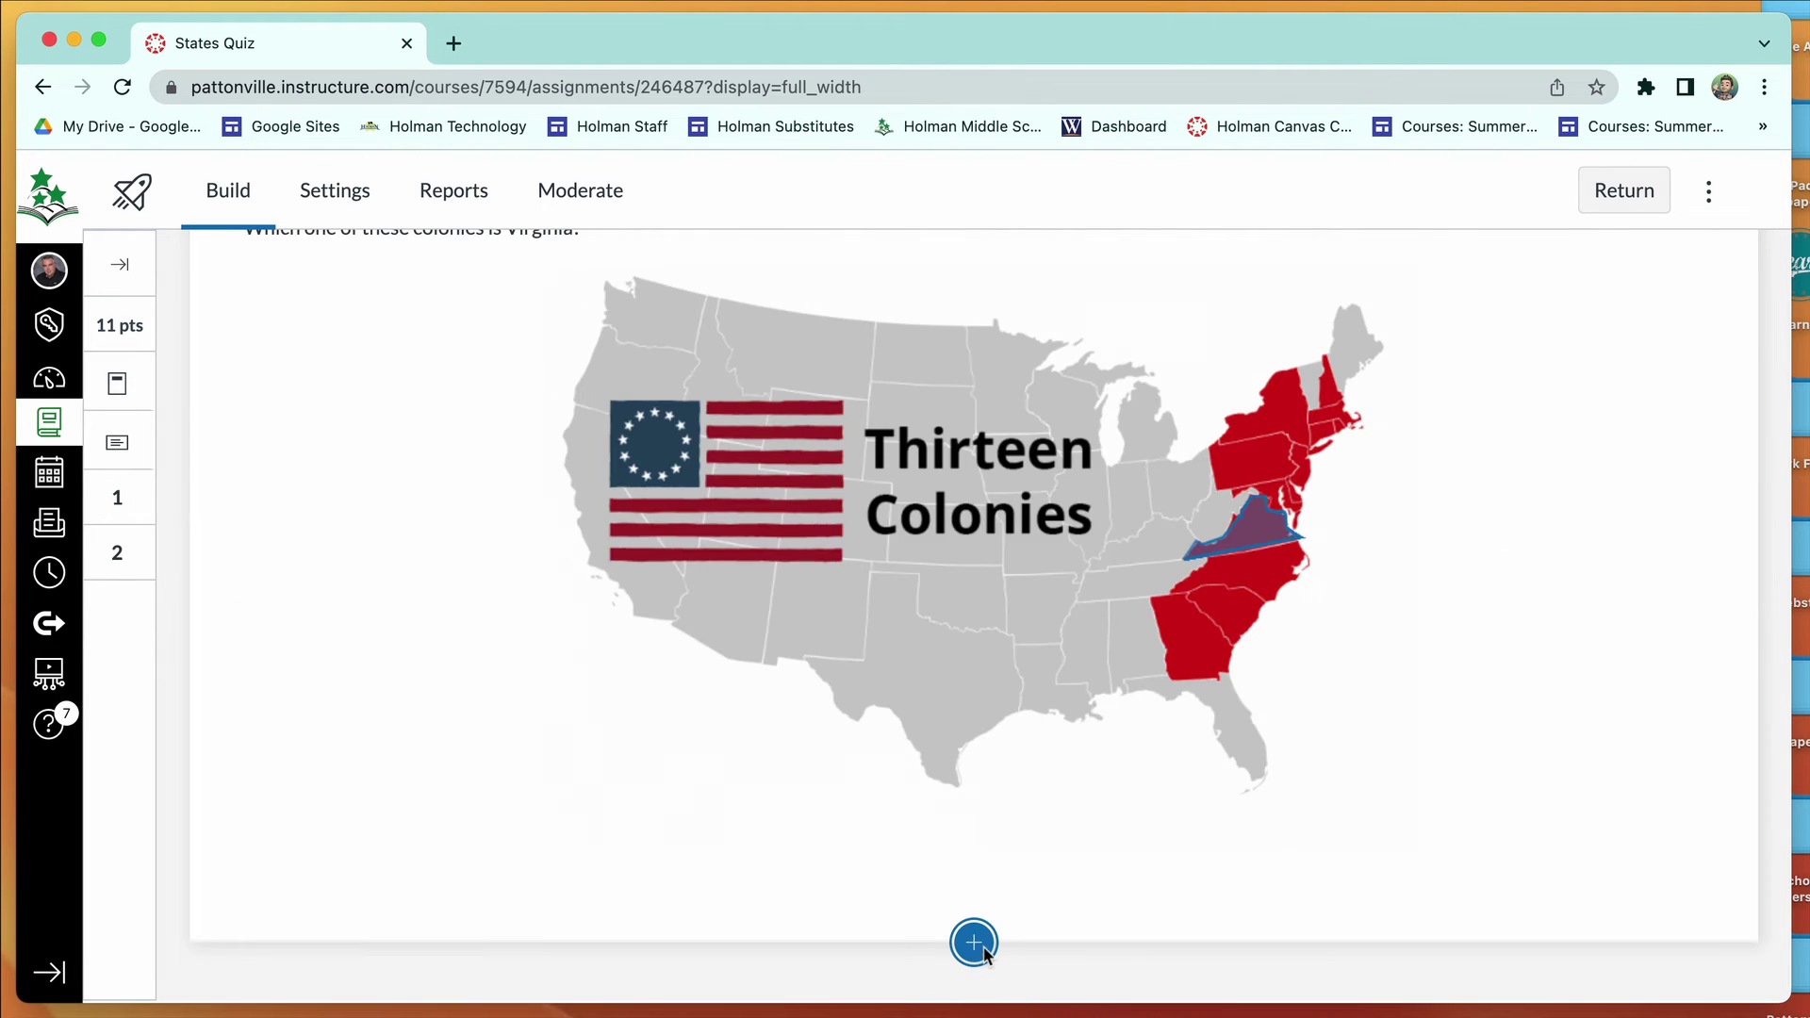
# Insert a Stimulus after the Hot Spot question and look over its title, instructions and content fields.
pyautogui.click(982, 948)
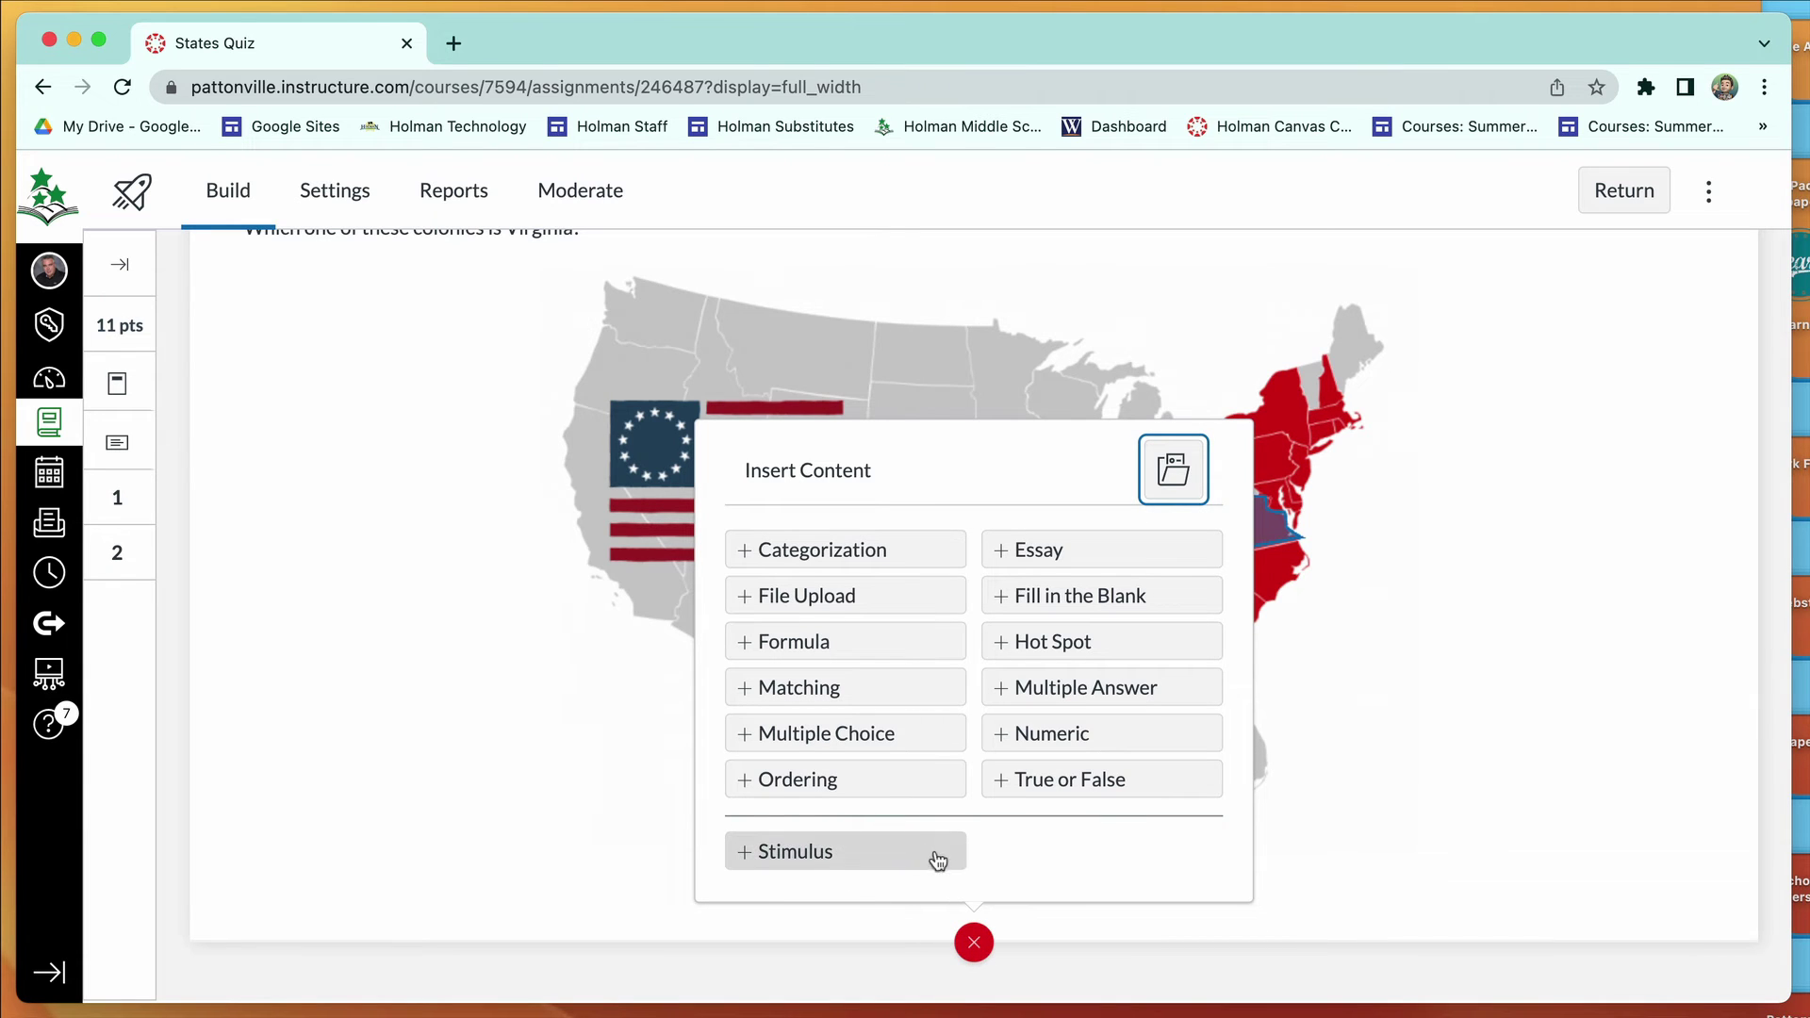
pyautogui.click(813, 861)
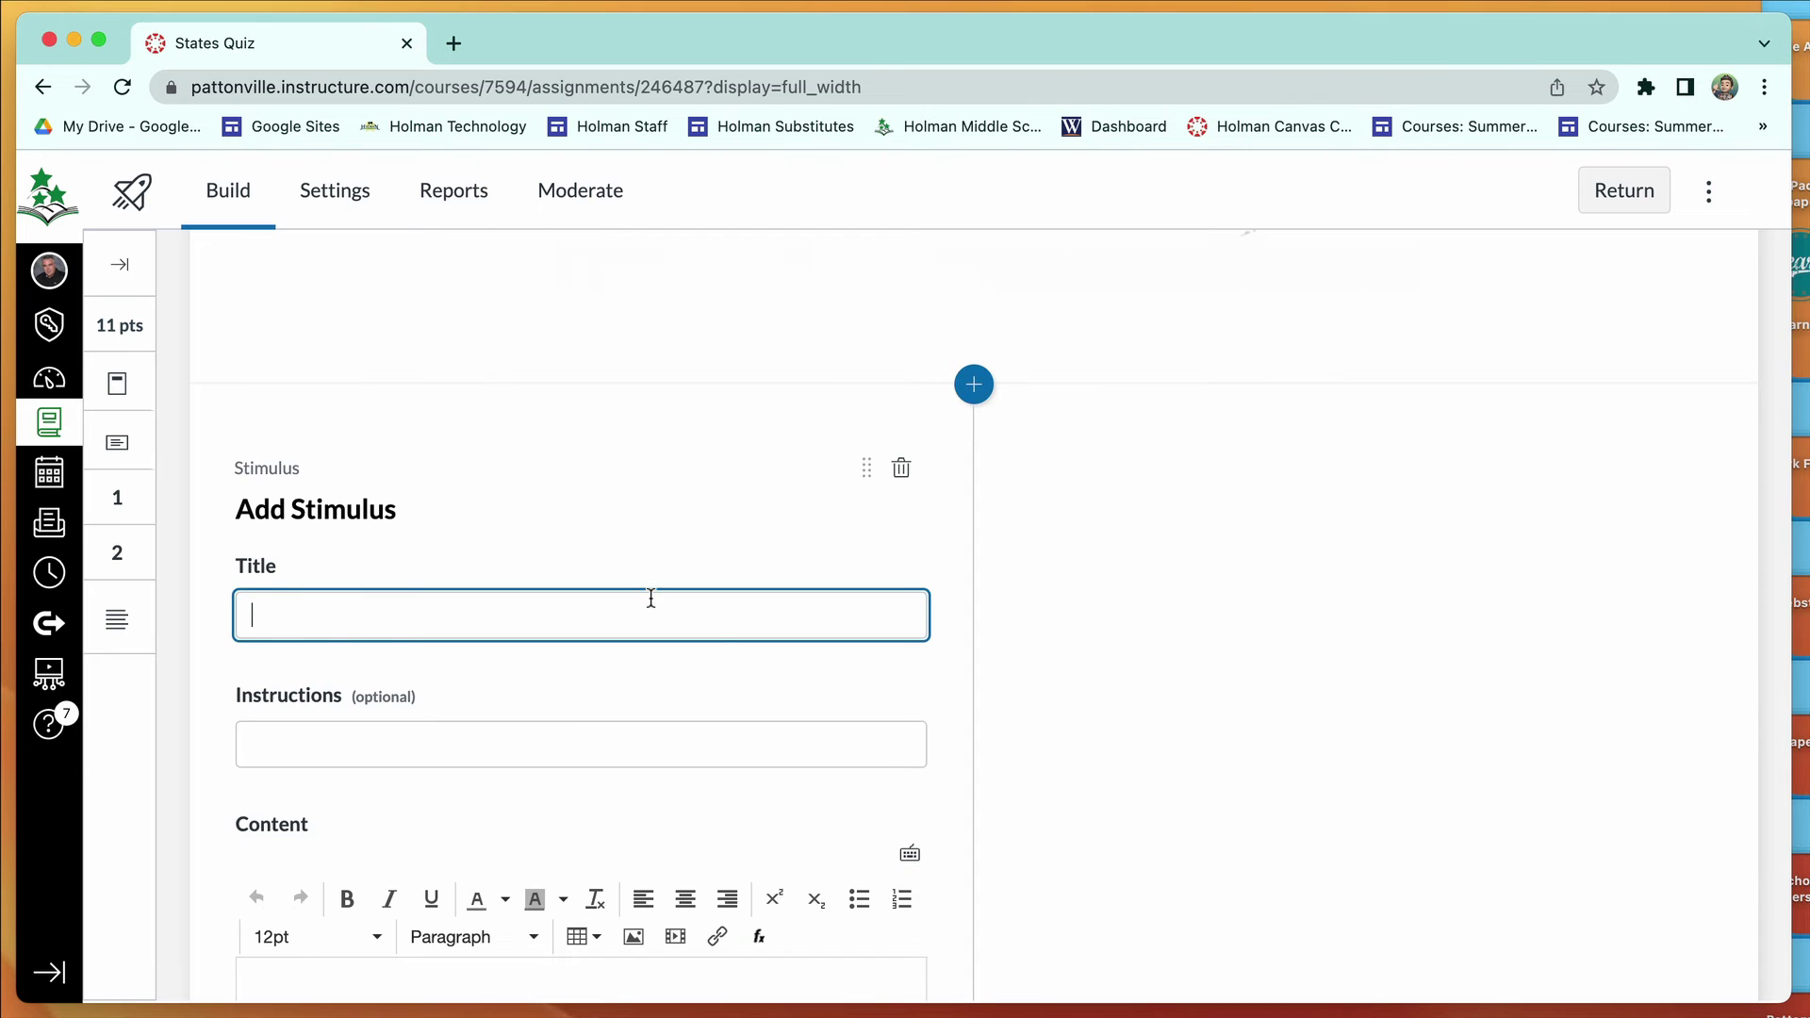
pyautogui.scroll(-5, 649, 598)
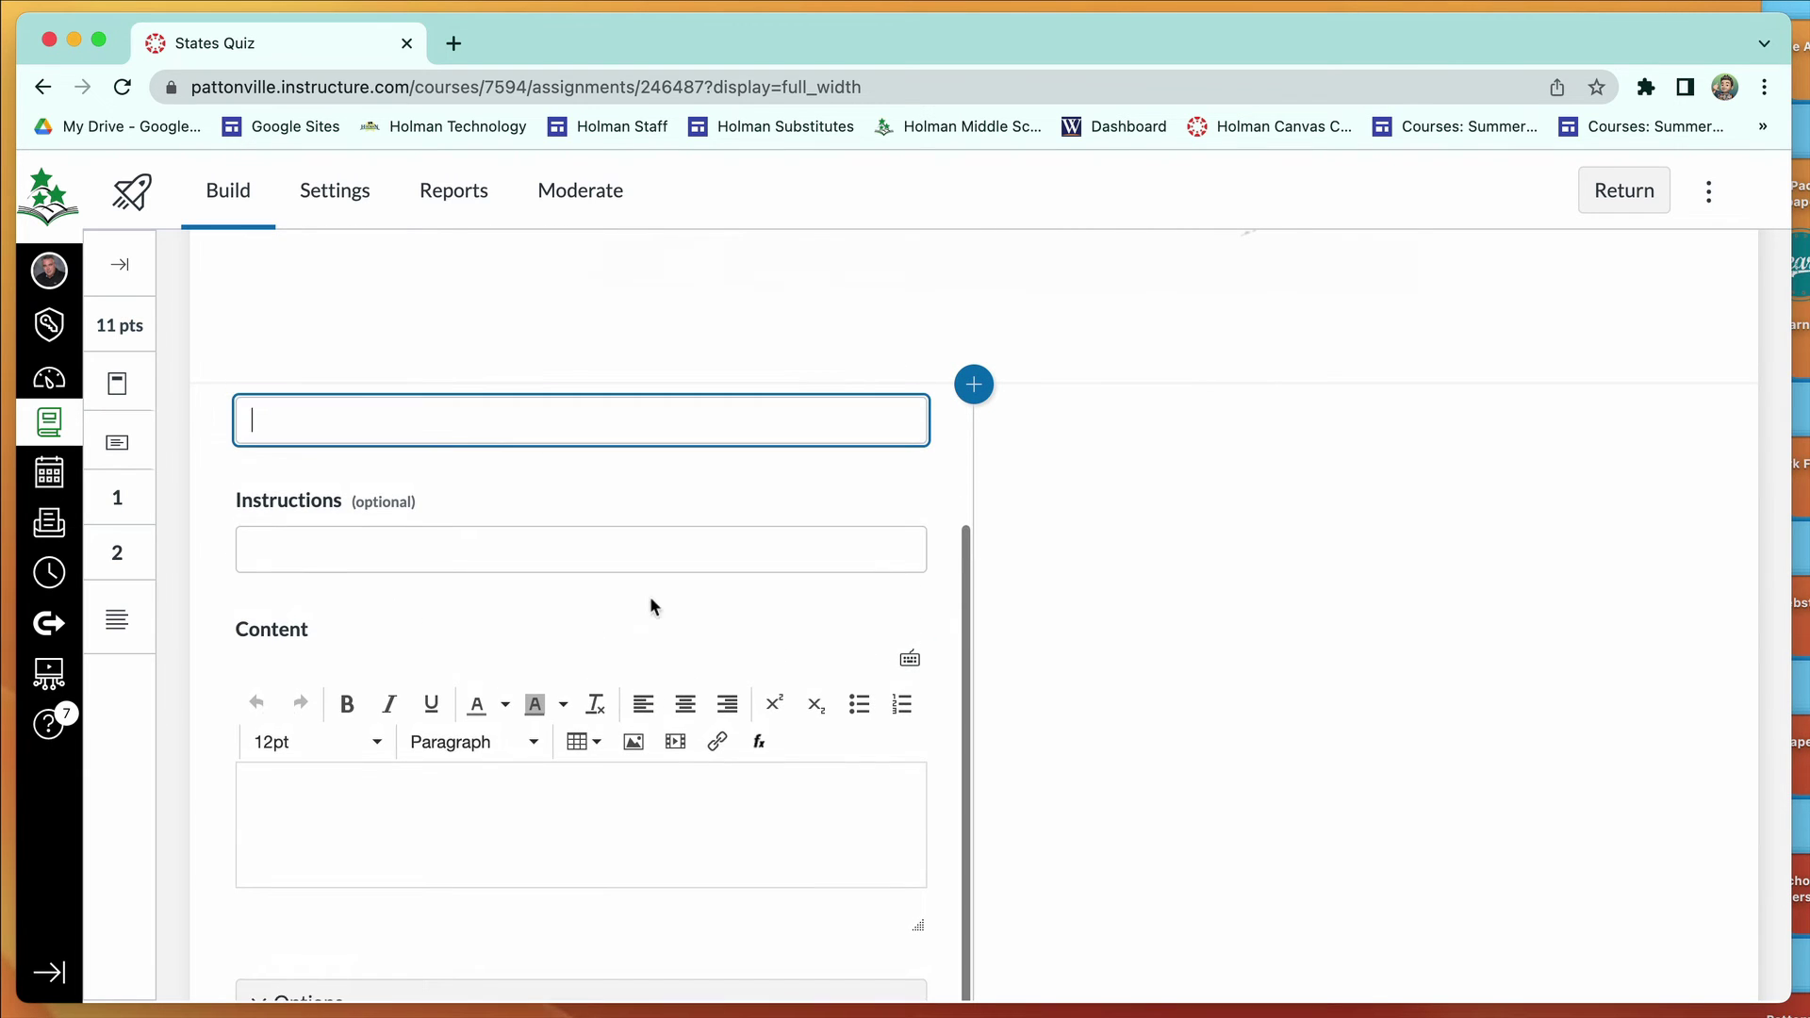
pyautogui.scroll(-3, 698, 671)
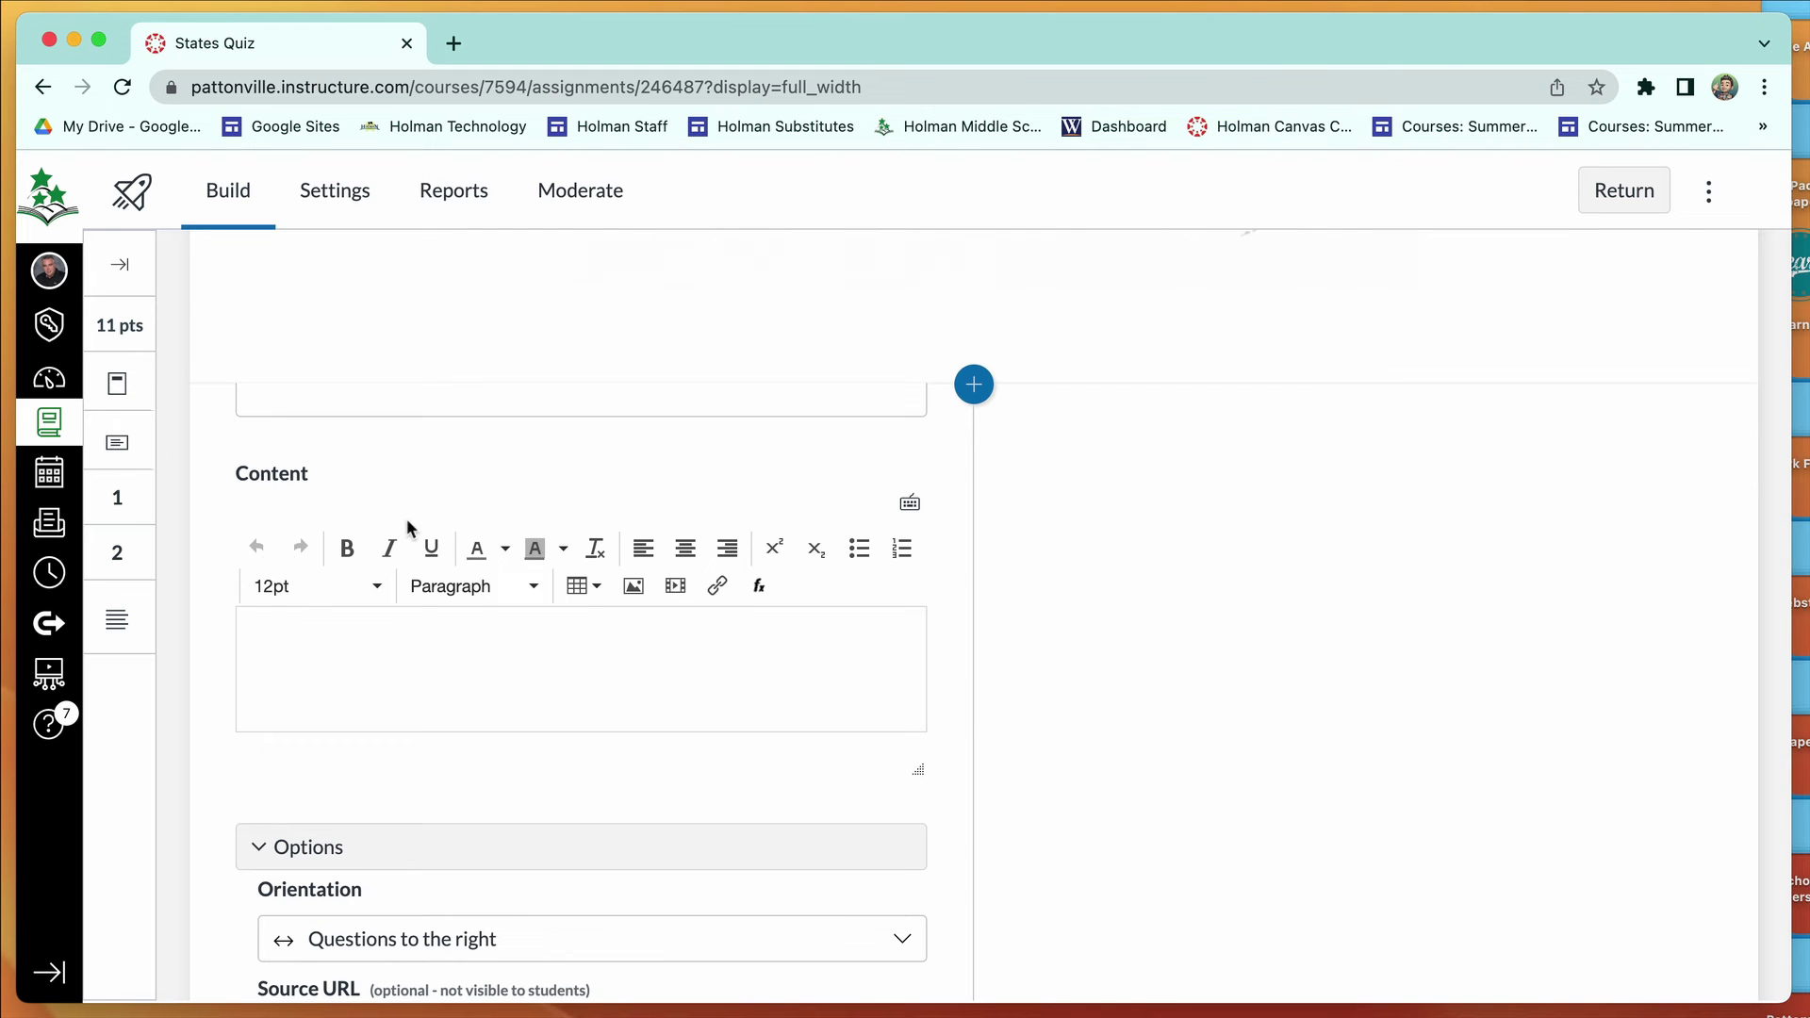
pyautogui.scroll(5, 407, 526)
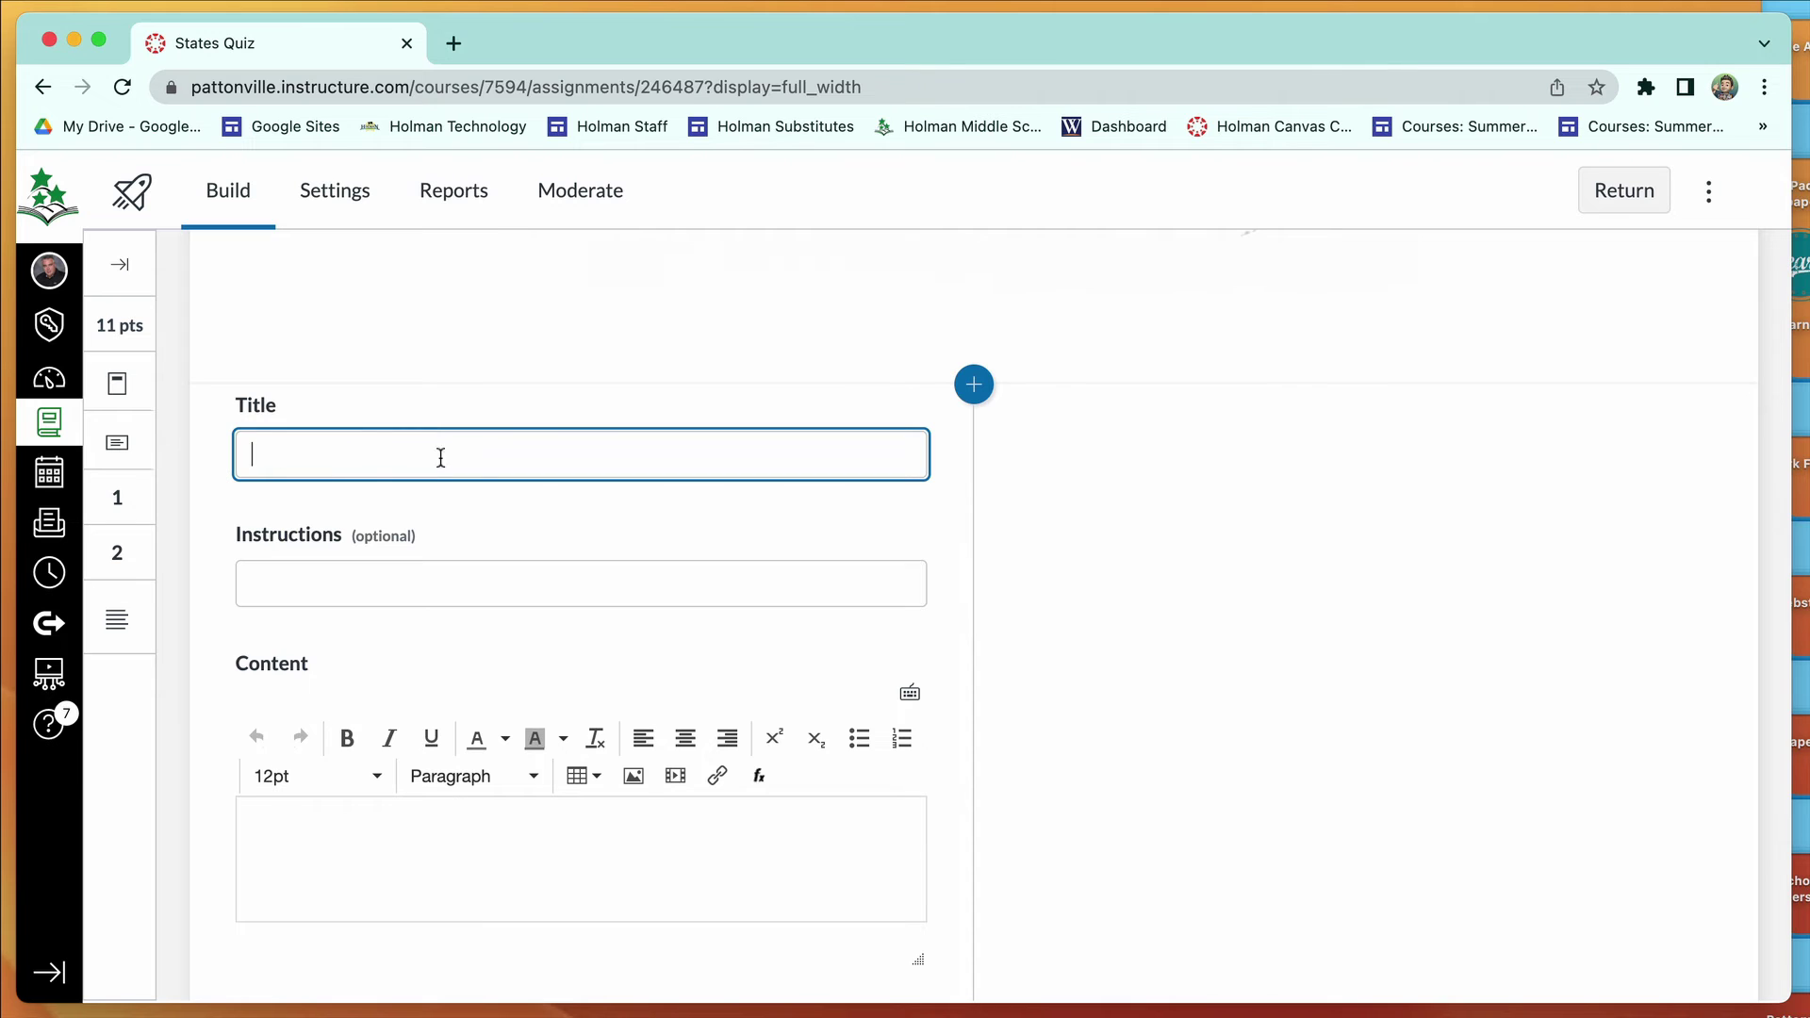
pyautogui.scroll(-3, 497, 595)
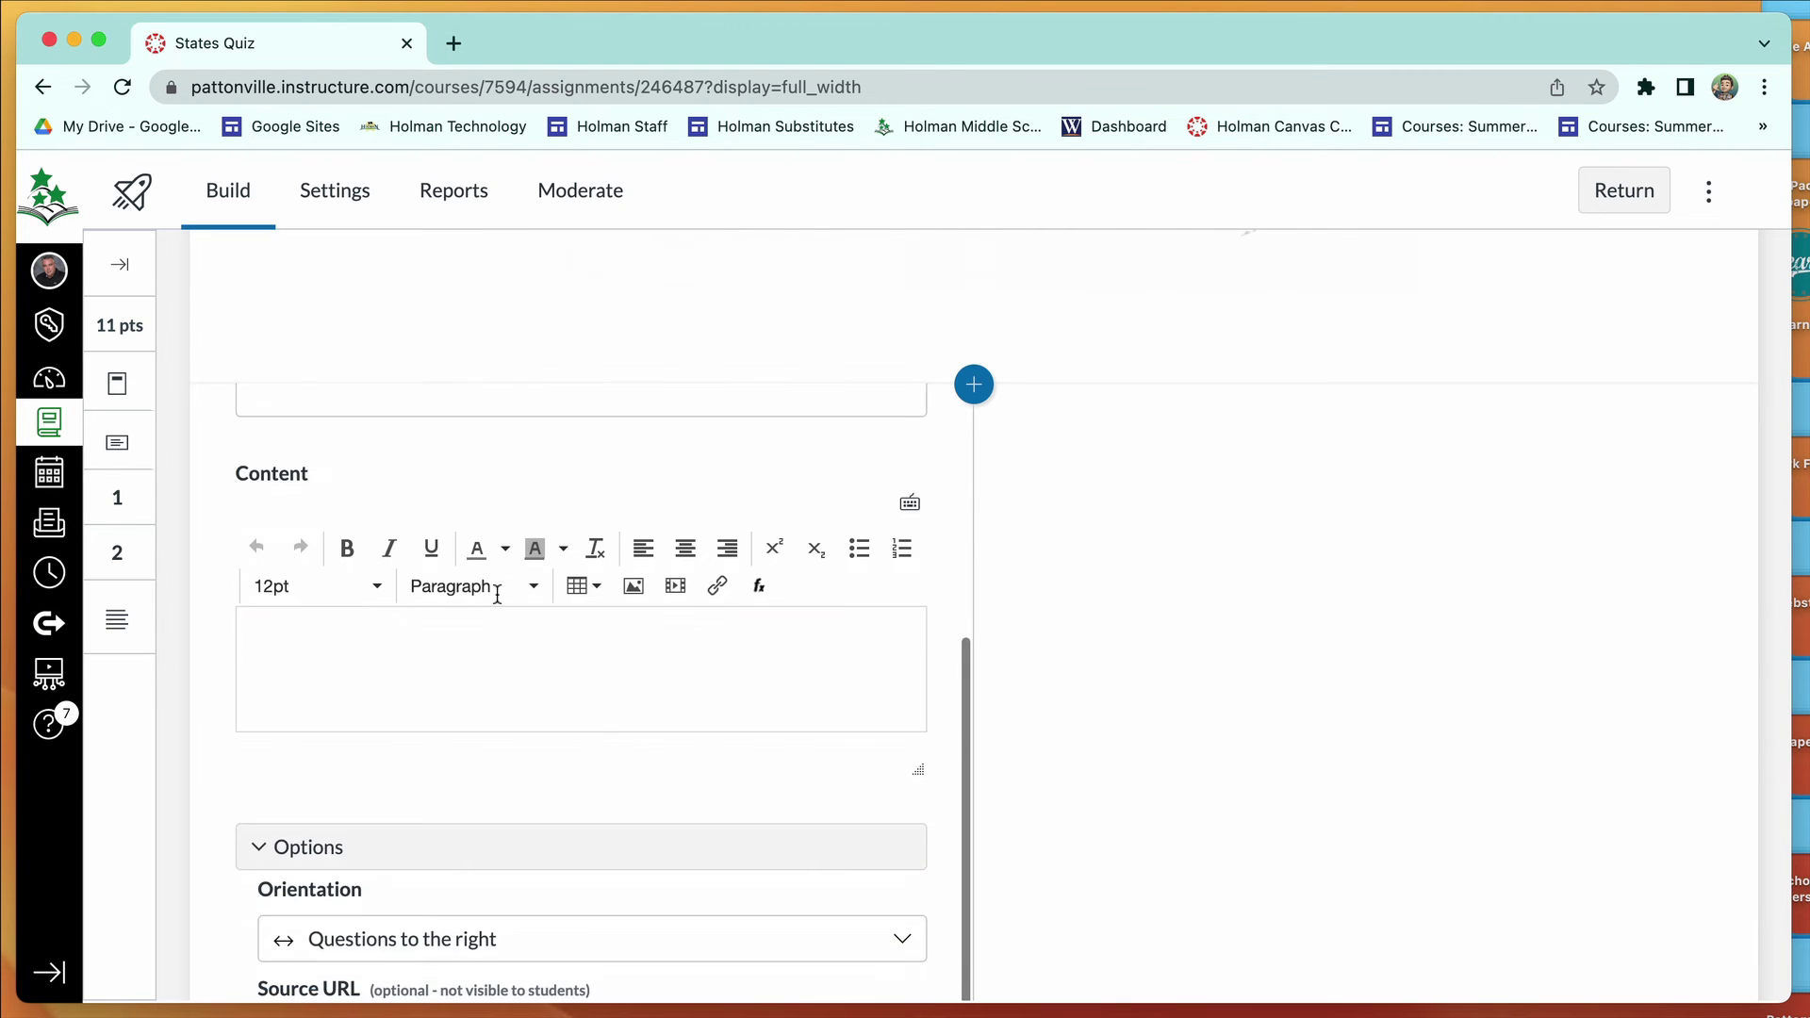
# Save the Stimulus titled Summary with the text "This is my paragraph of text." and questions to the right, and view its attachable question types.
pyautogui.click(331, 627)
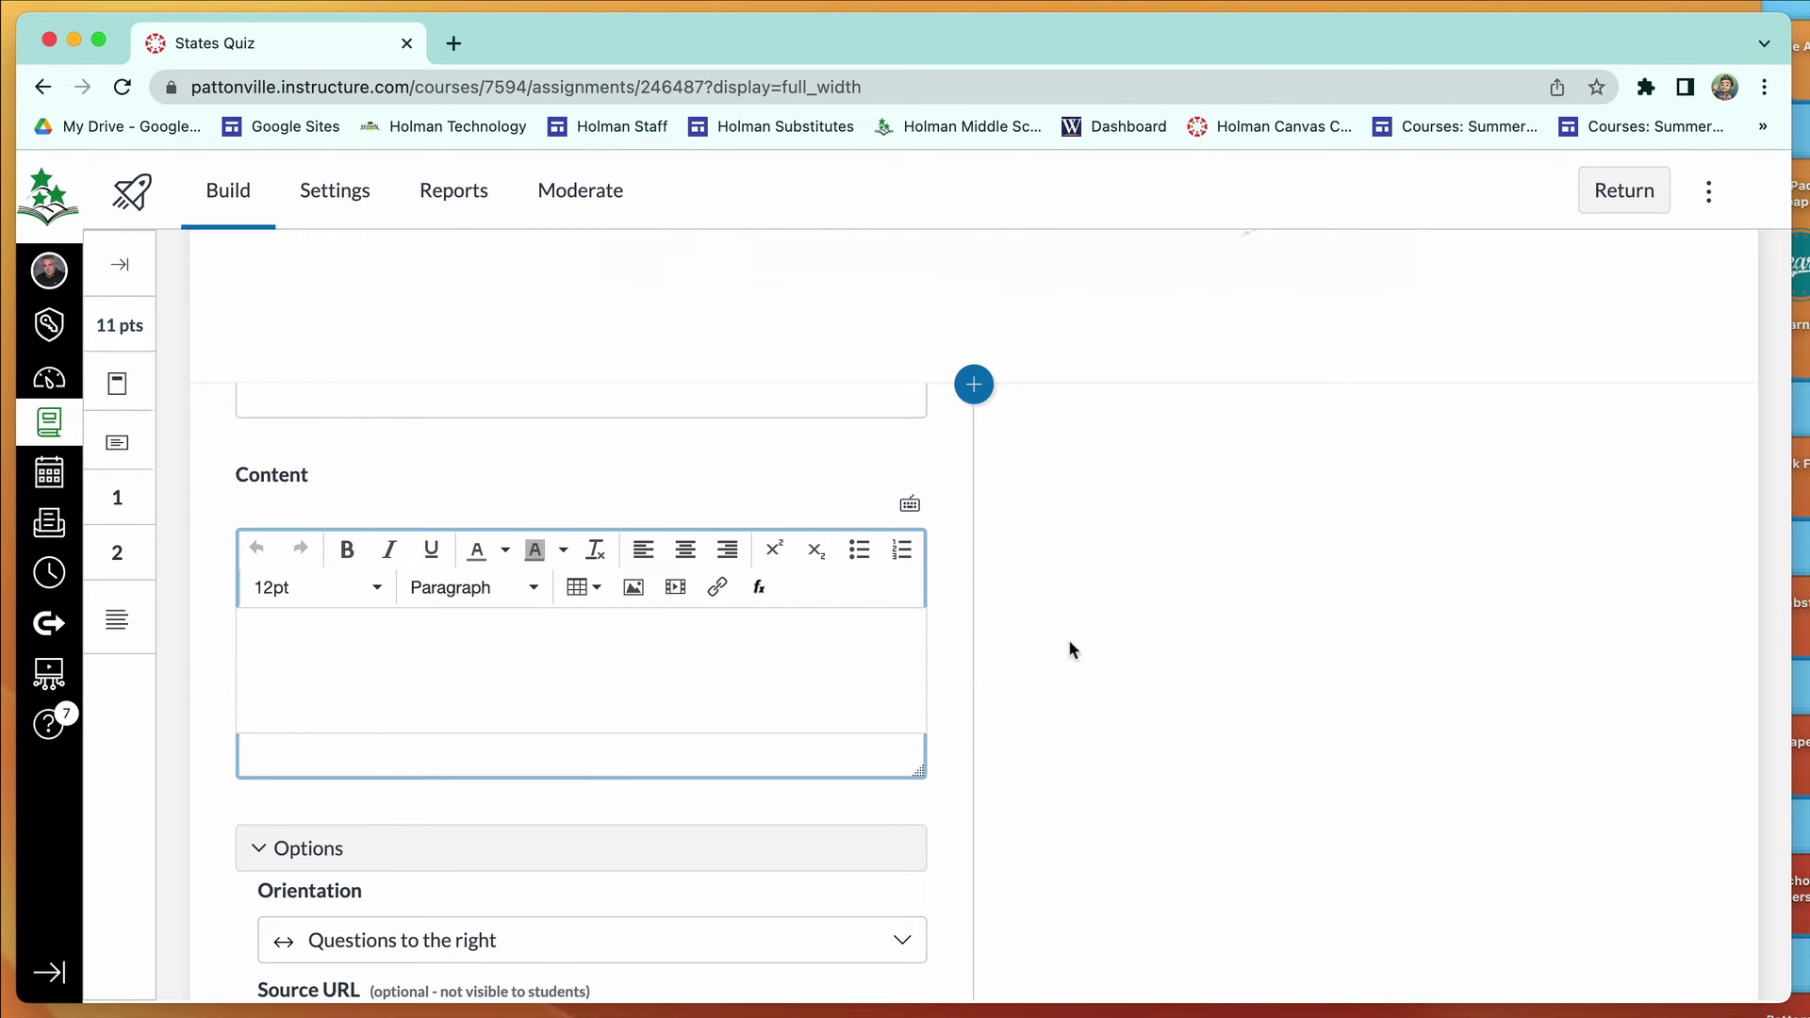
pyautogui.scroll(-1, 797, 830)
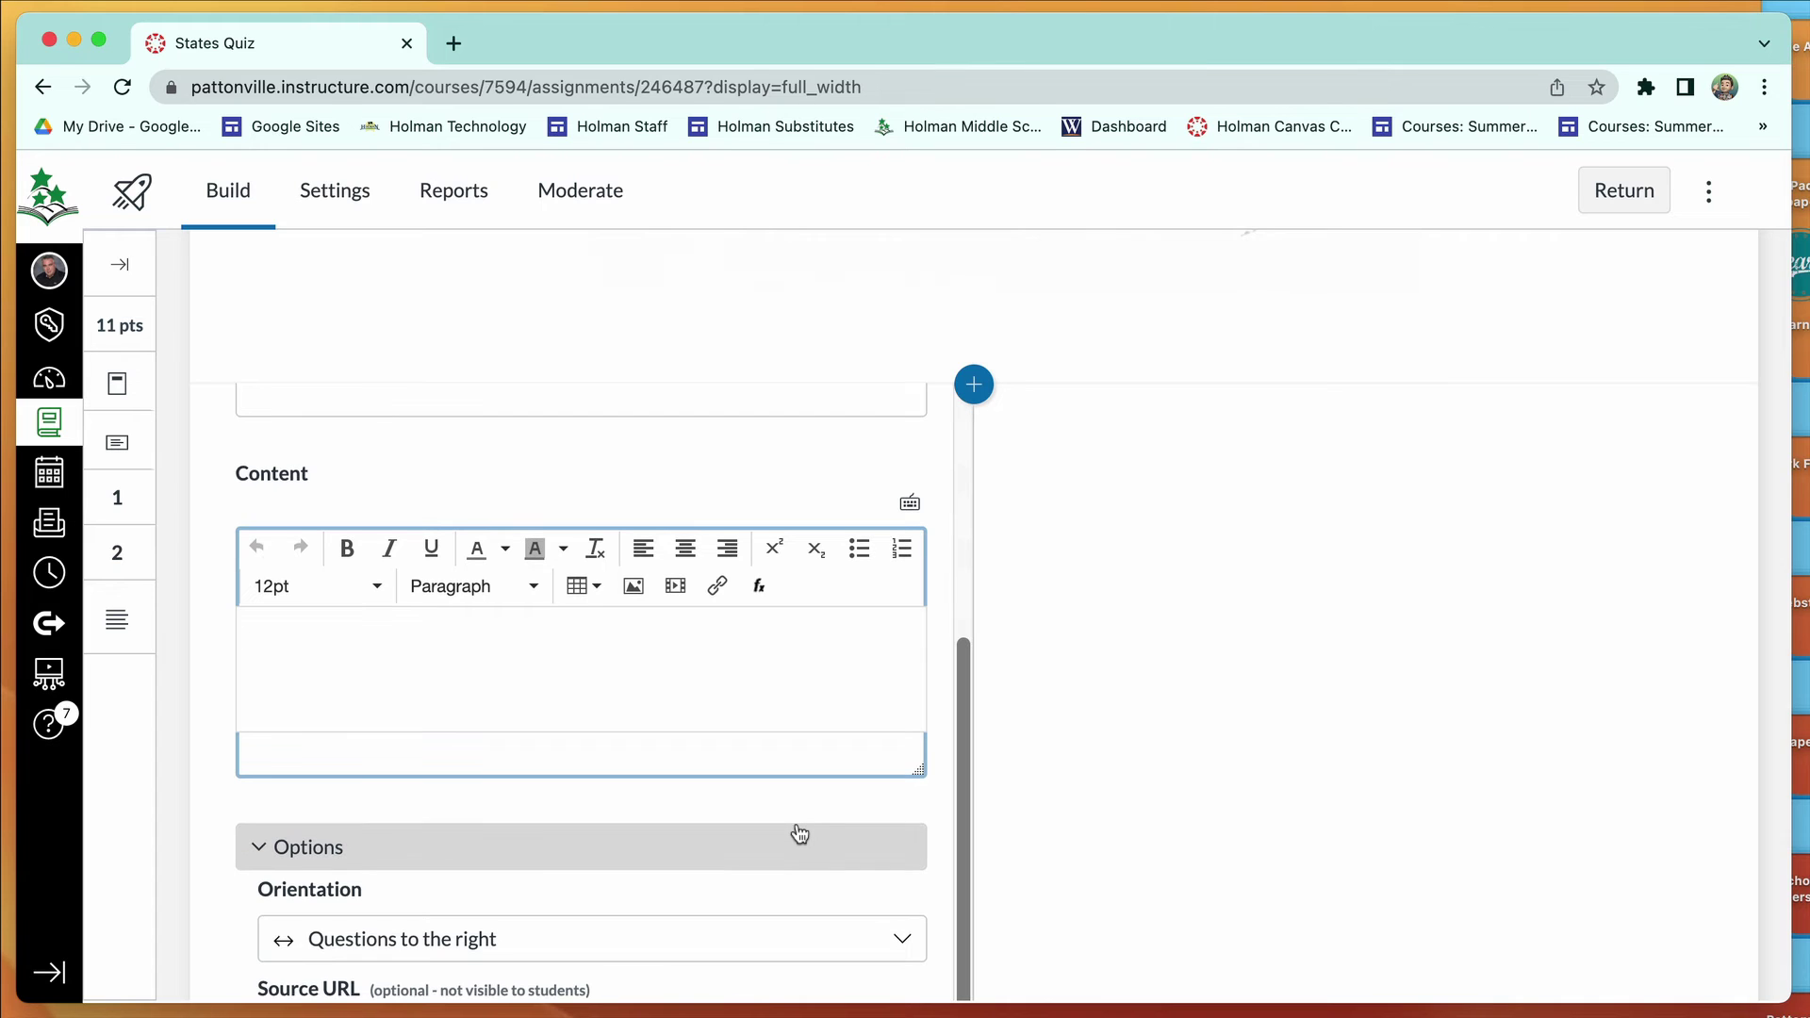
pyautogui.scroll(-5, 800, 833)
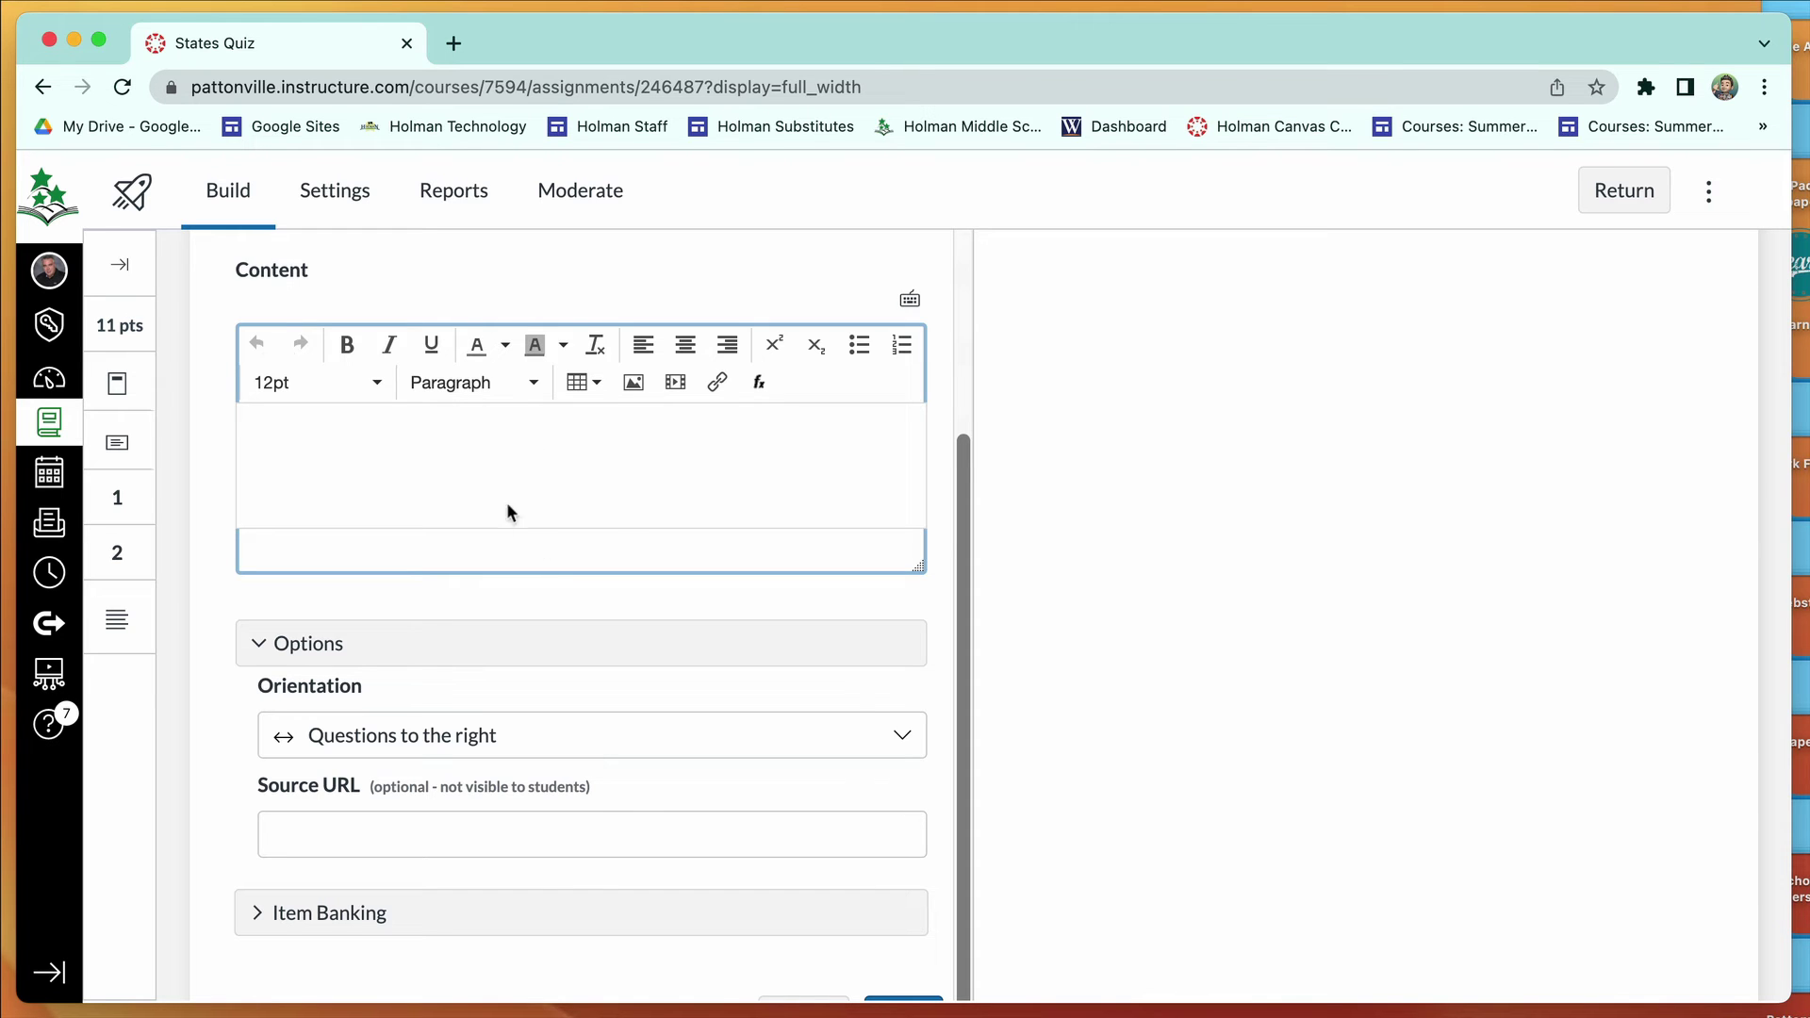
pyautogui.scroll(-3, 607, 460)
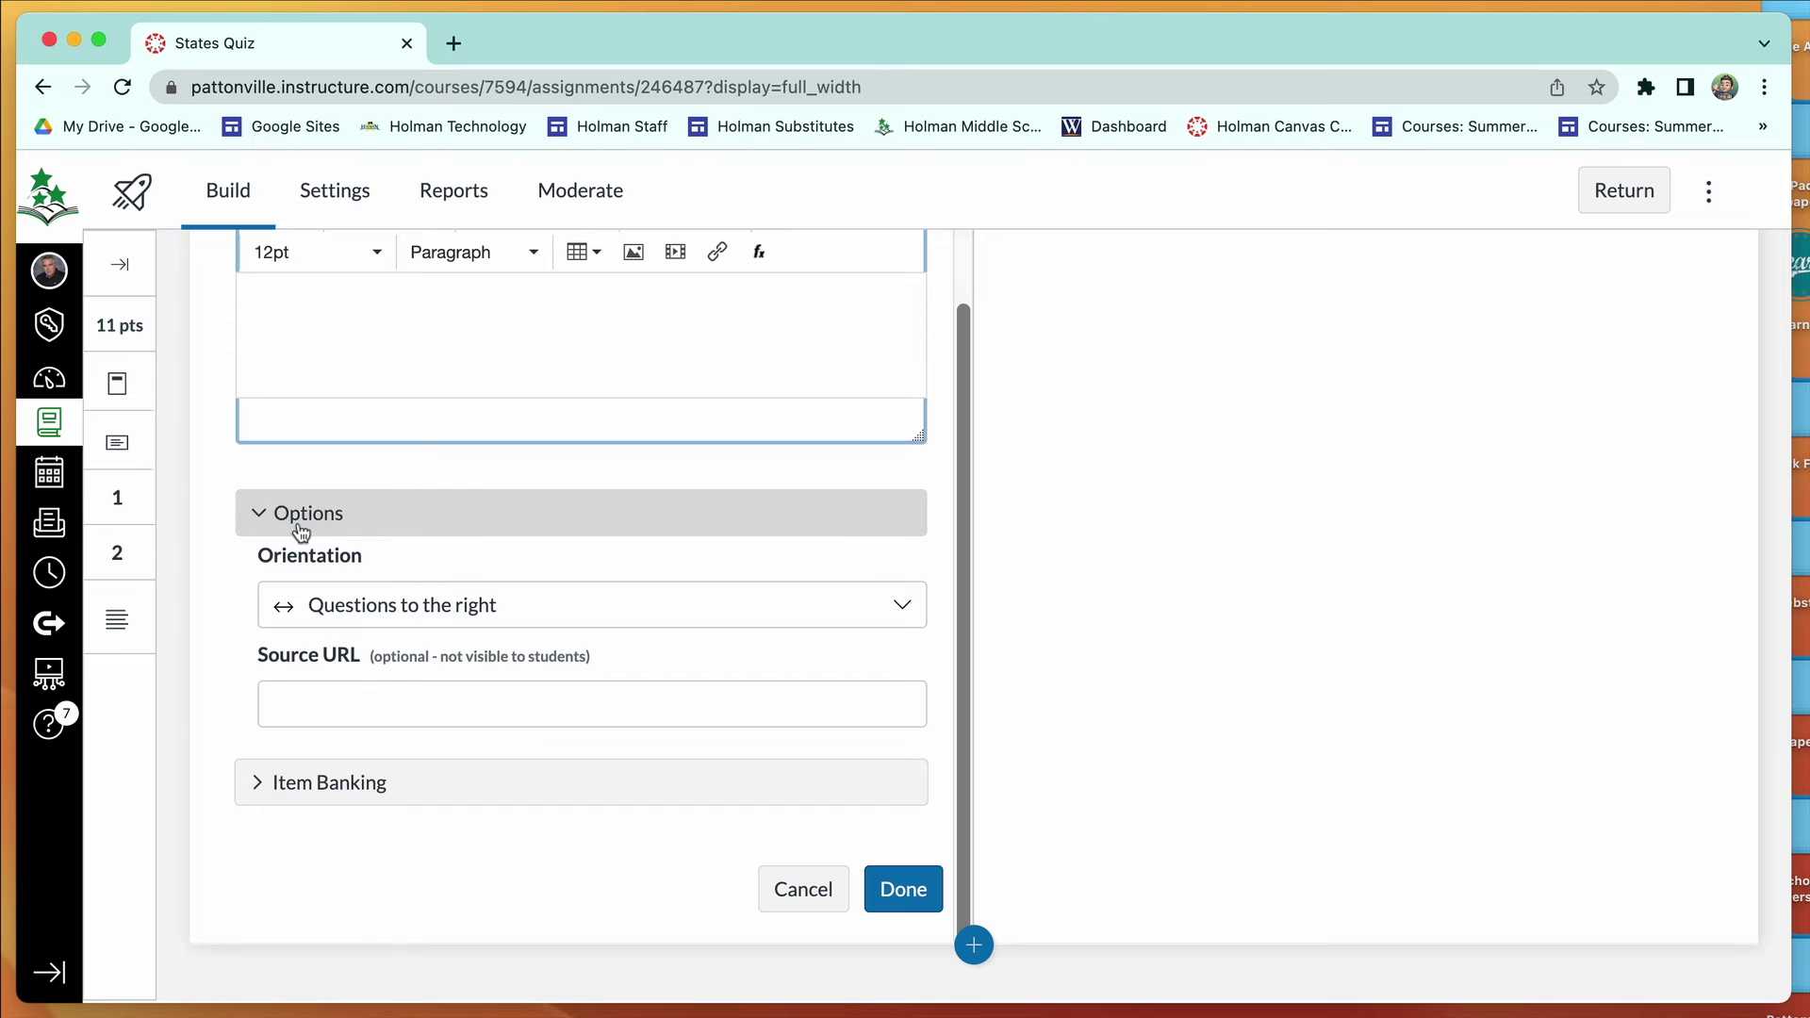
pyautogui.click(636, 614)
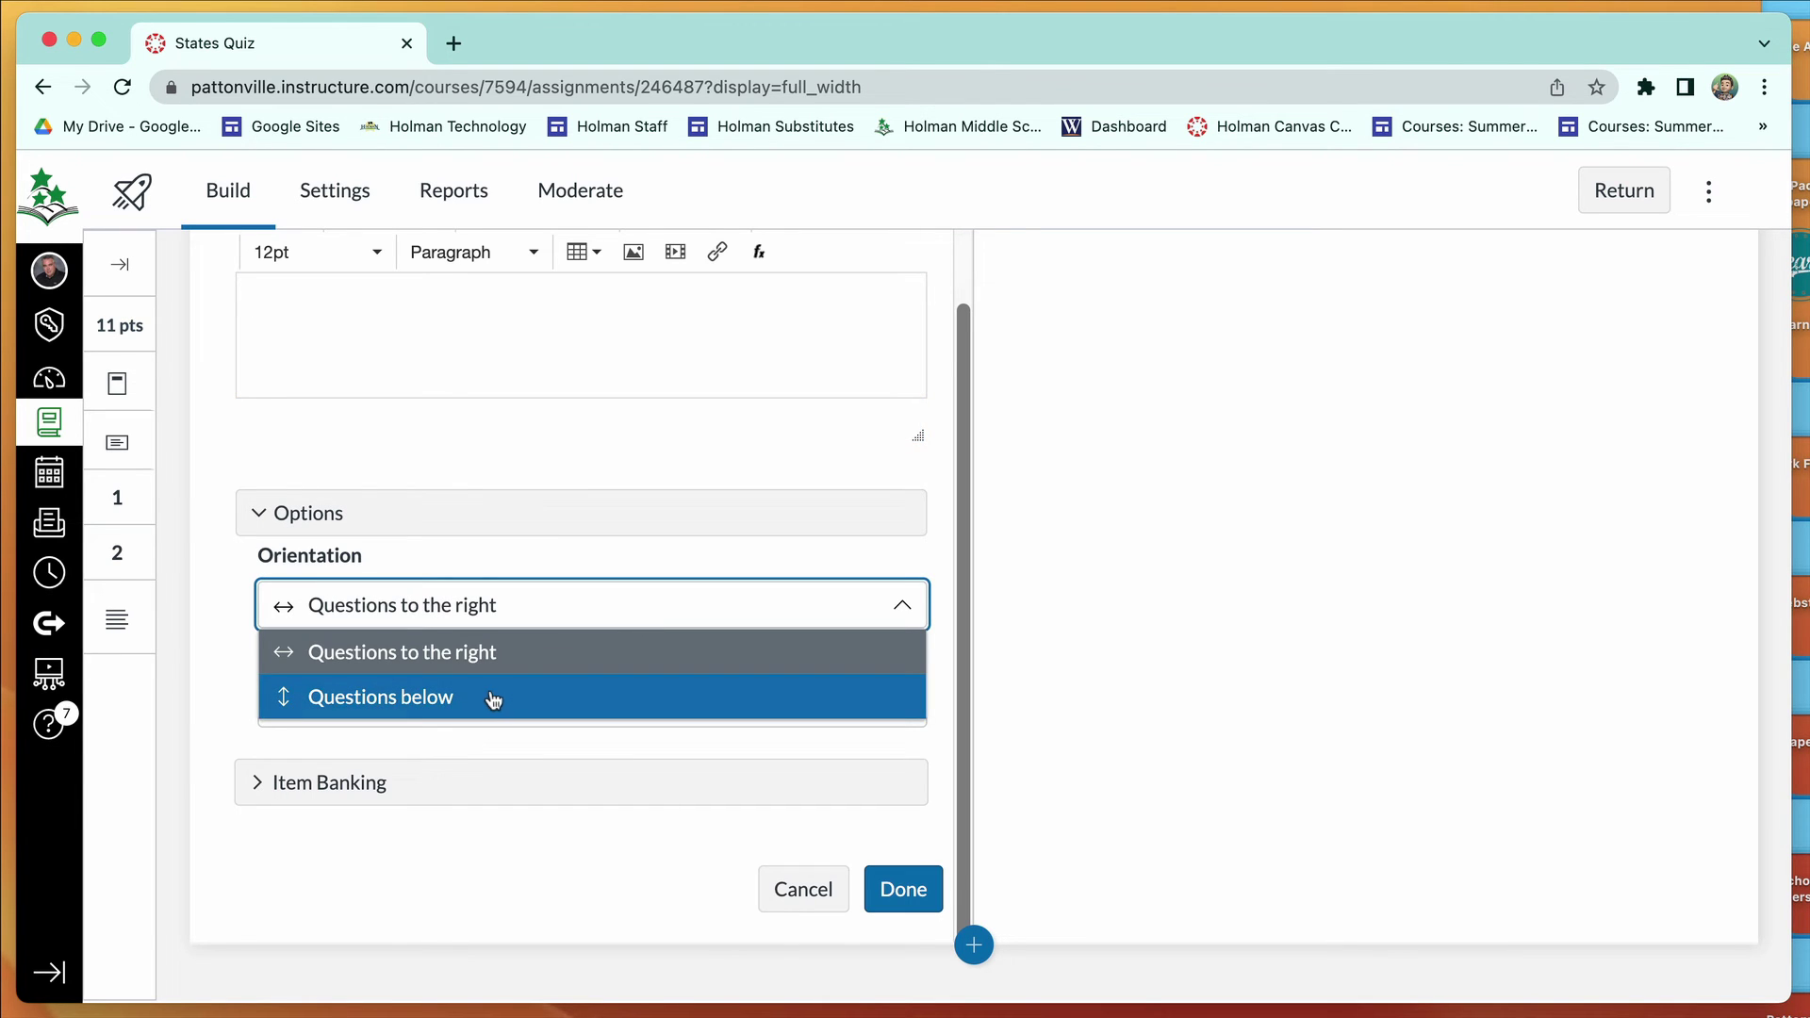
pyautogui.click(632, 663)
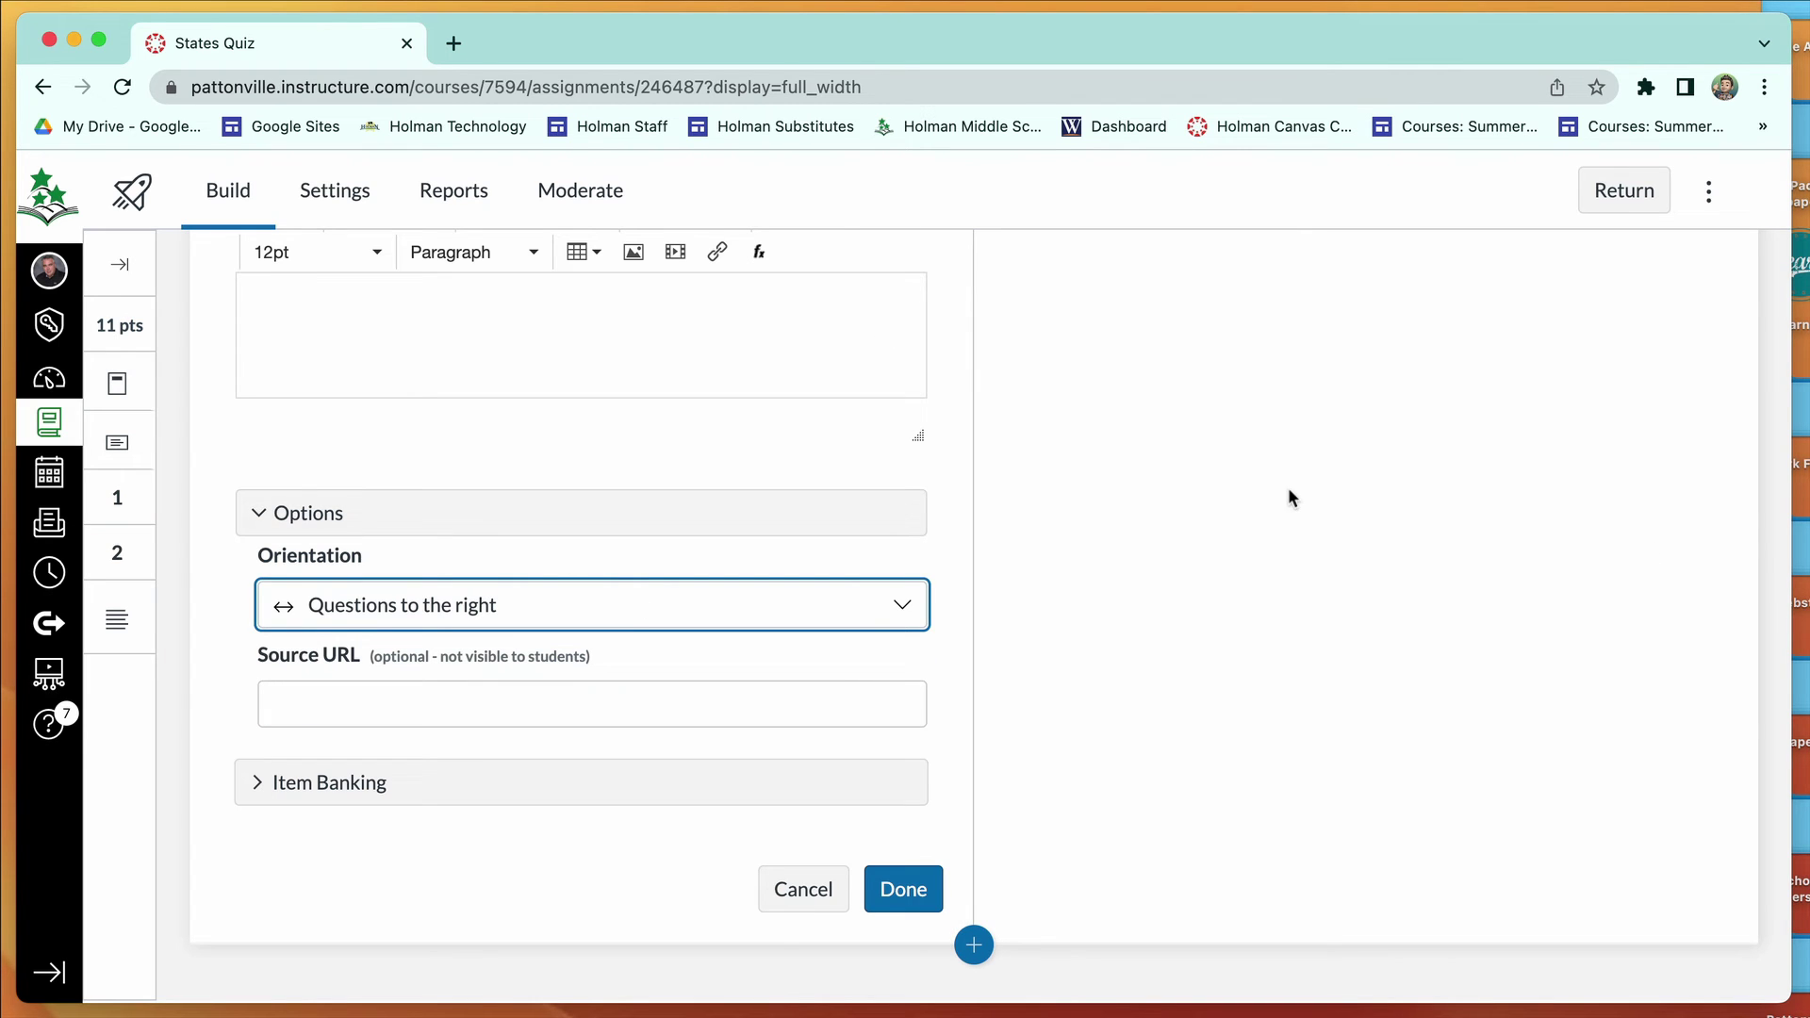
pyautogui.click(913, 879)
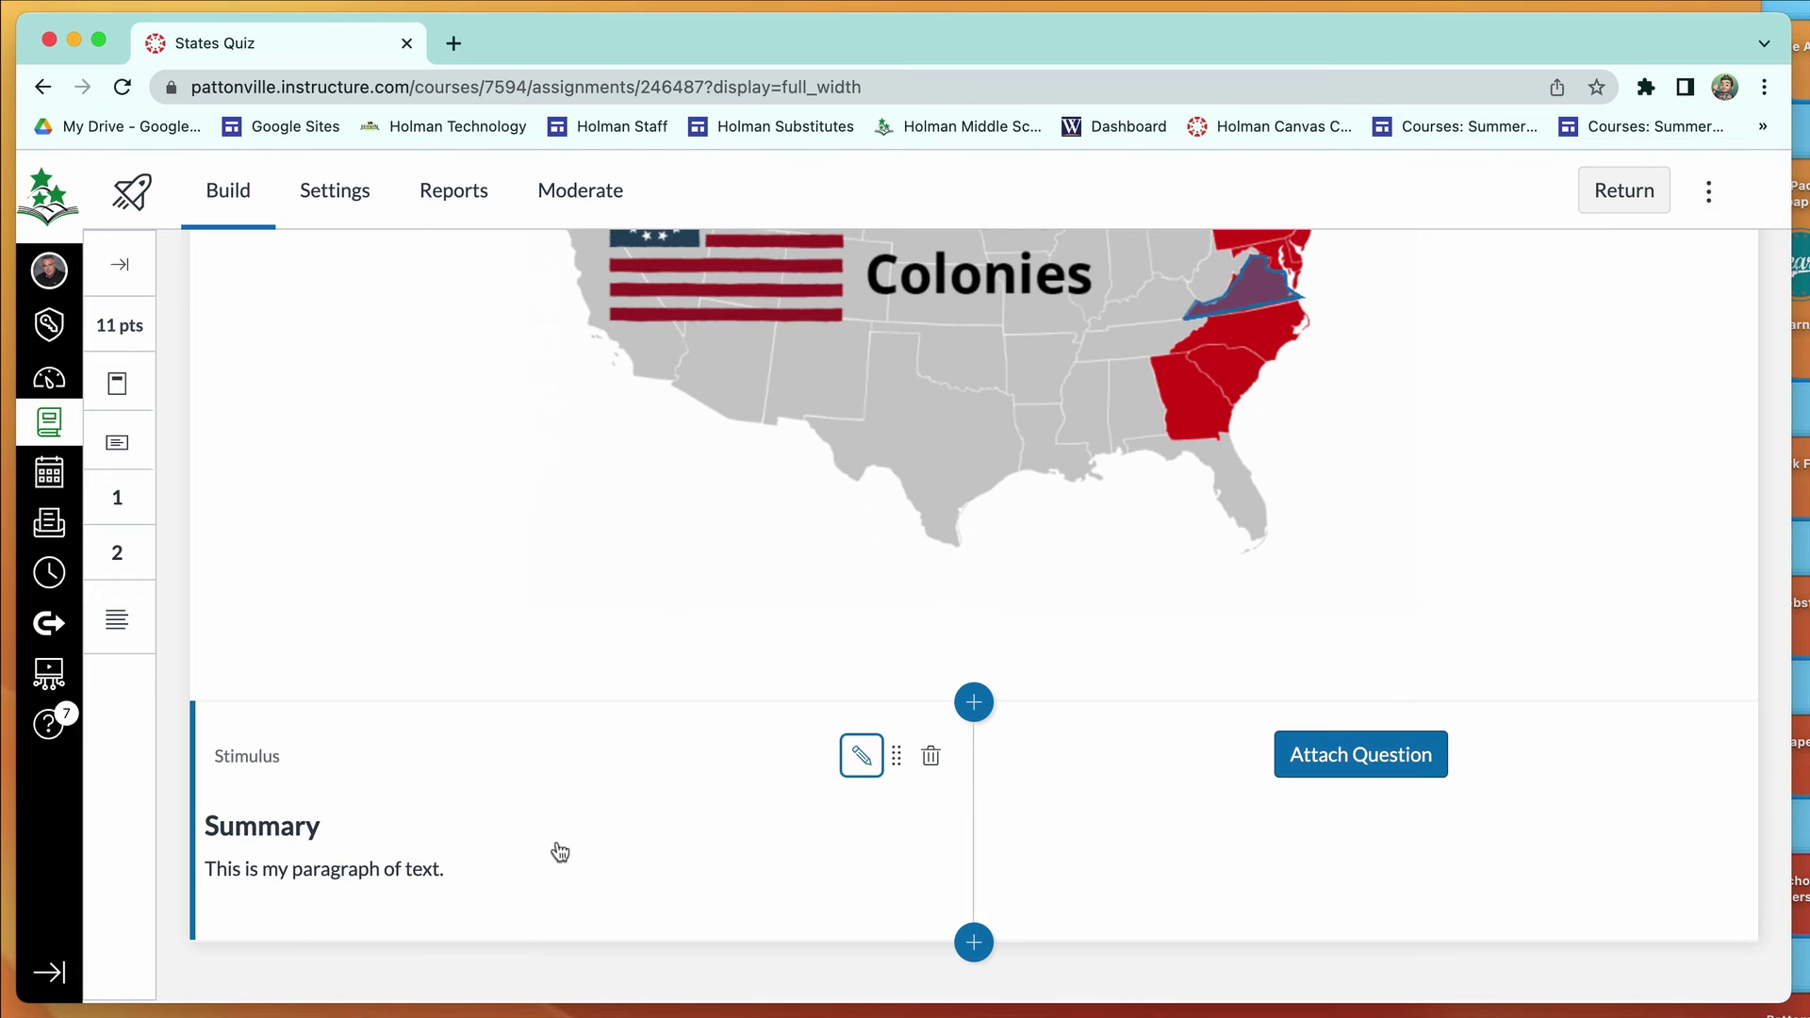
pyautogui.click(1364, 752)
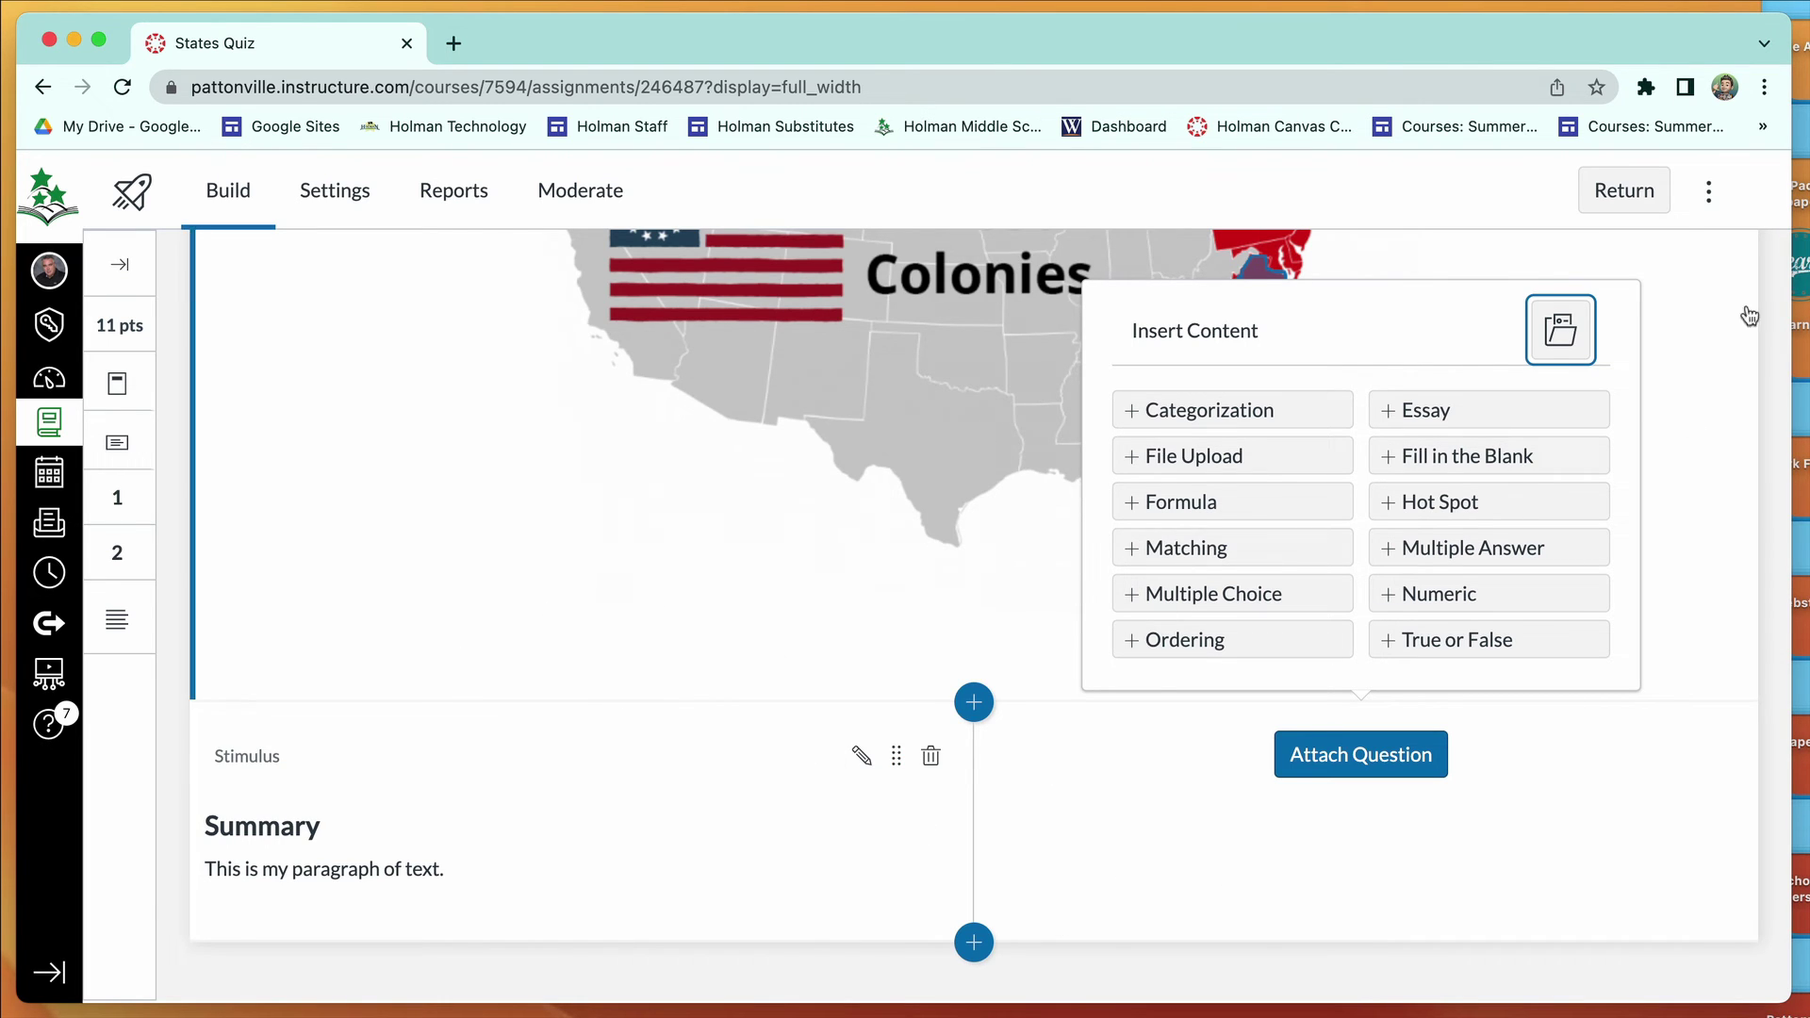
pyautogui.click(1665, 782)
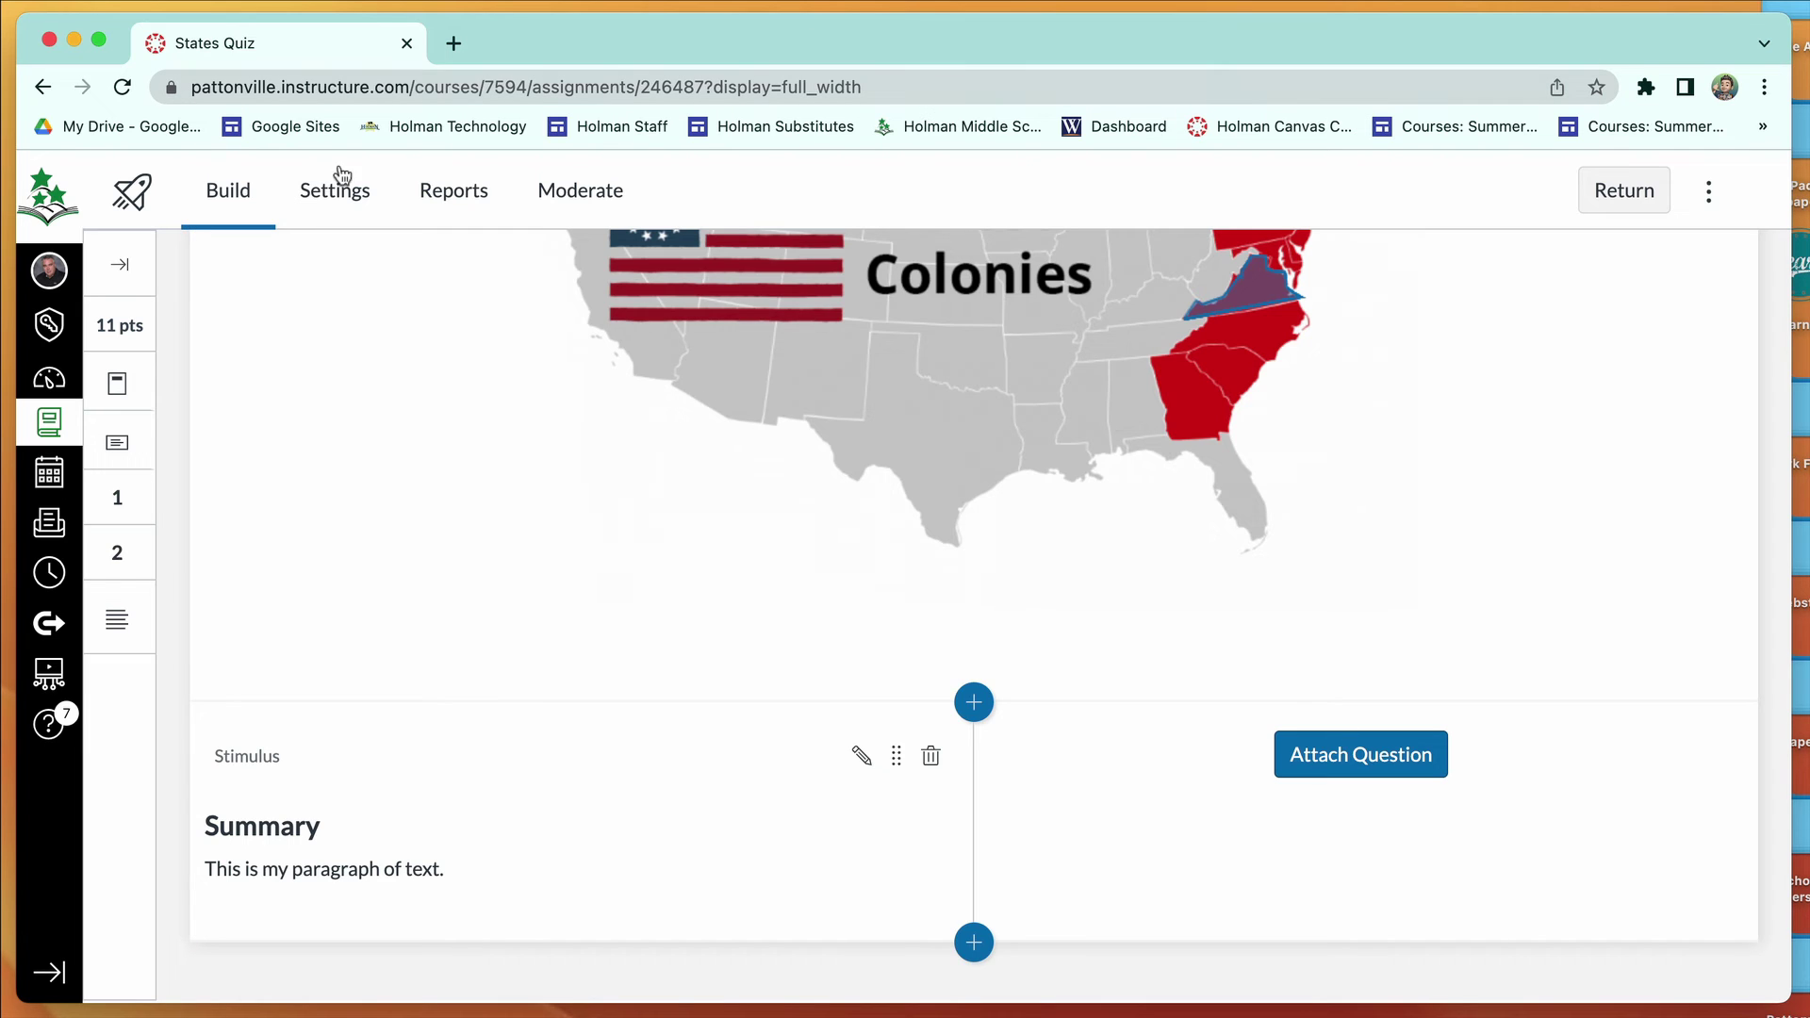
# Open the quiz settings and look over the Time limit and Filter IP addresses options, turning both off again.
pyautogui.click(355, 196)
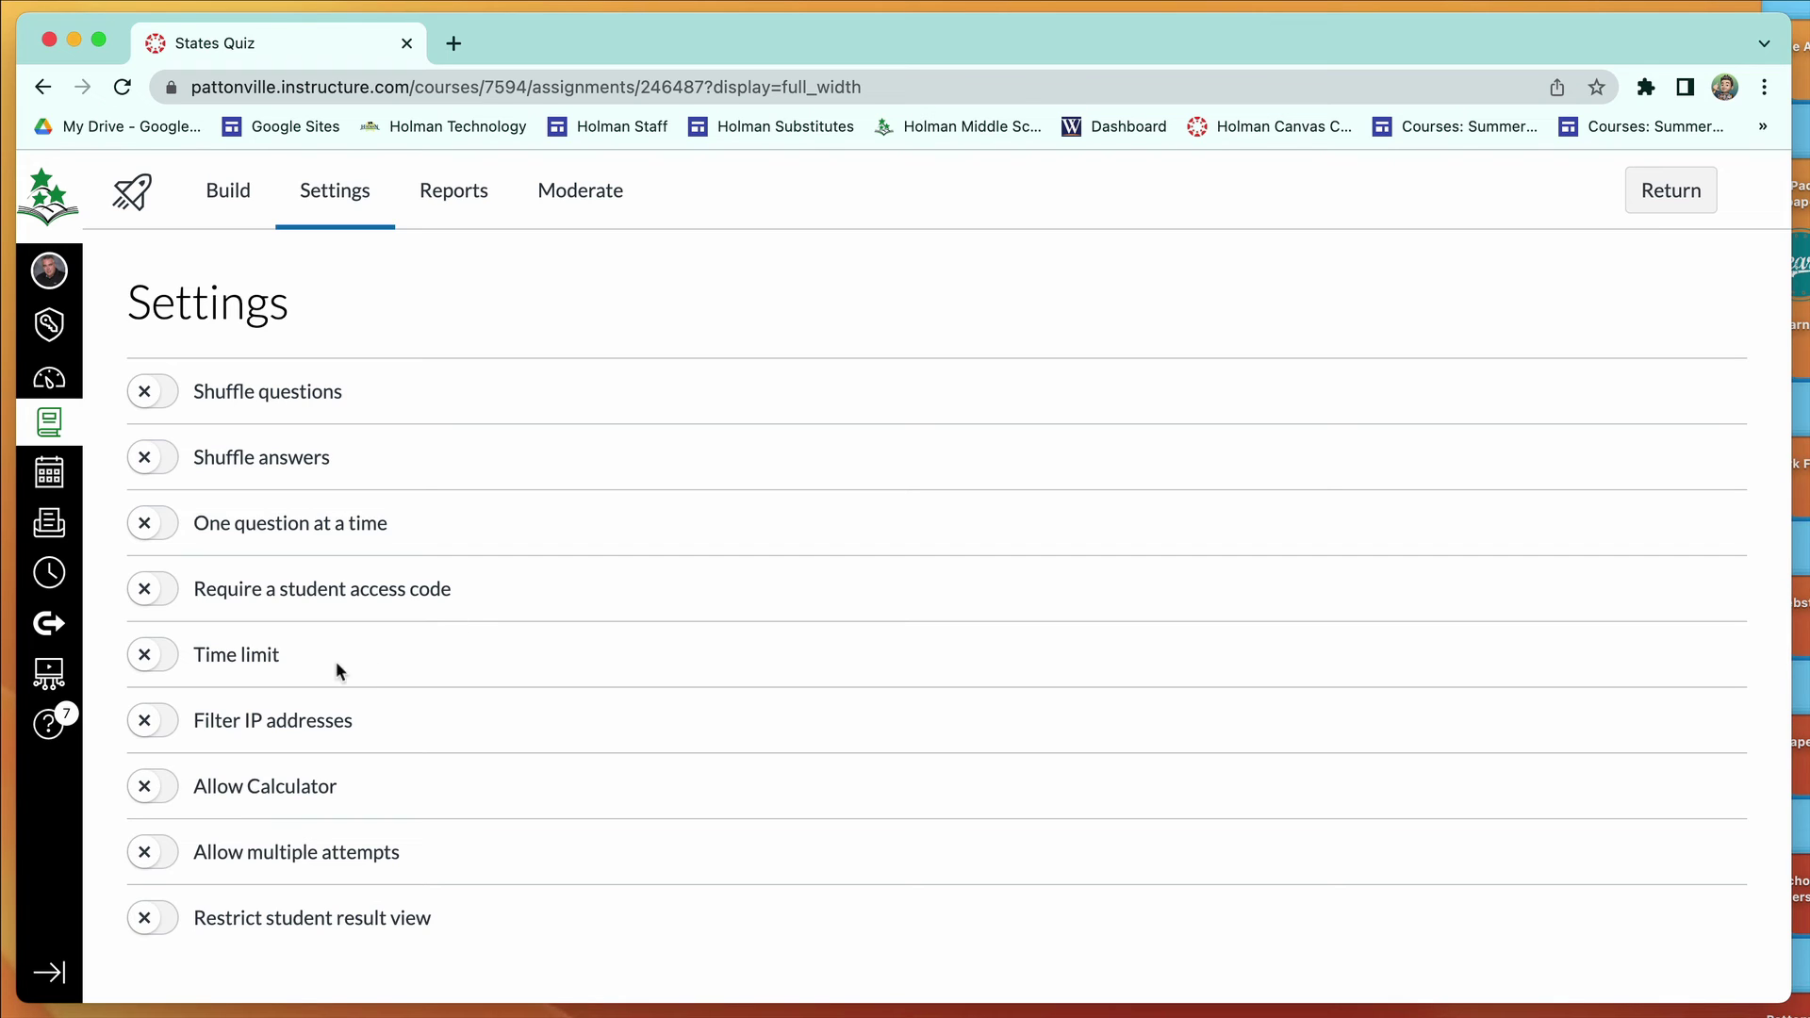
pyautogui.click(175, 667)
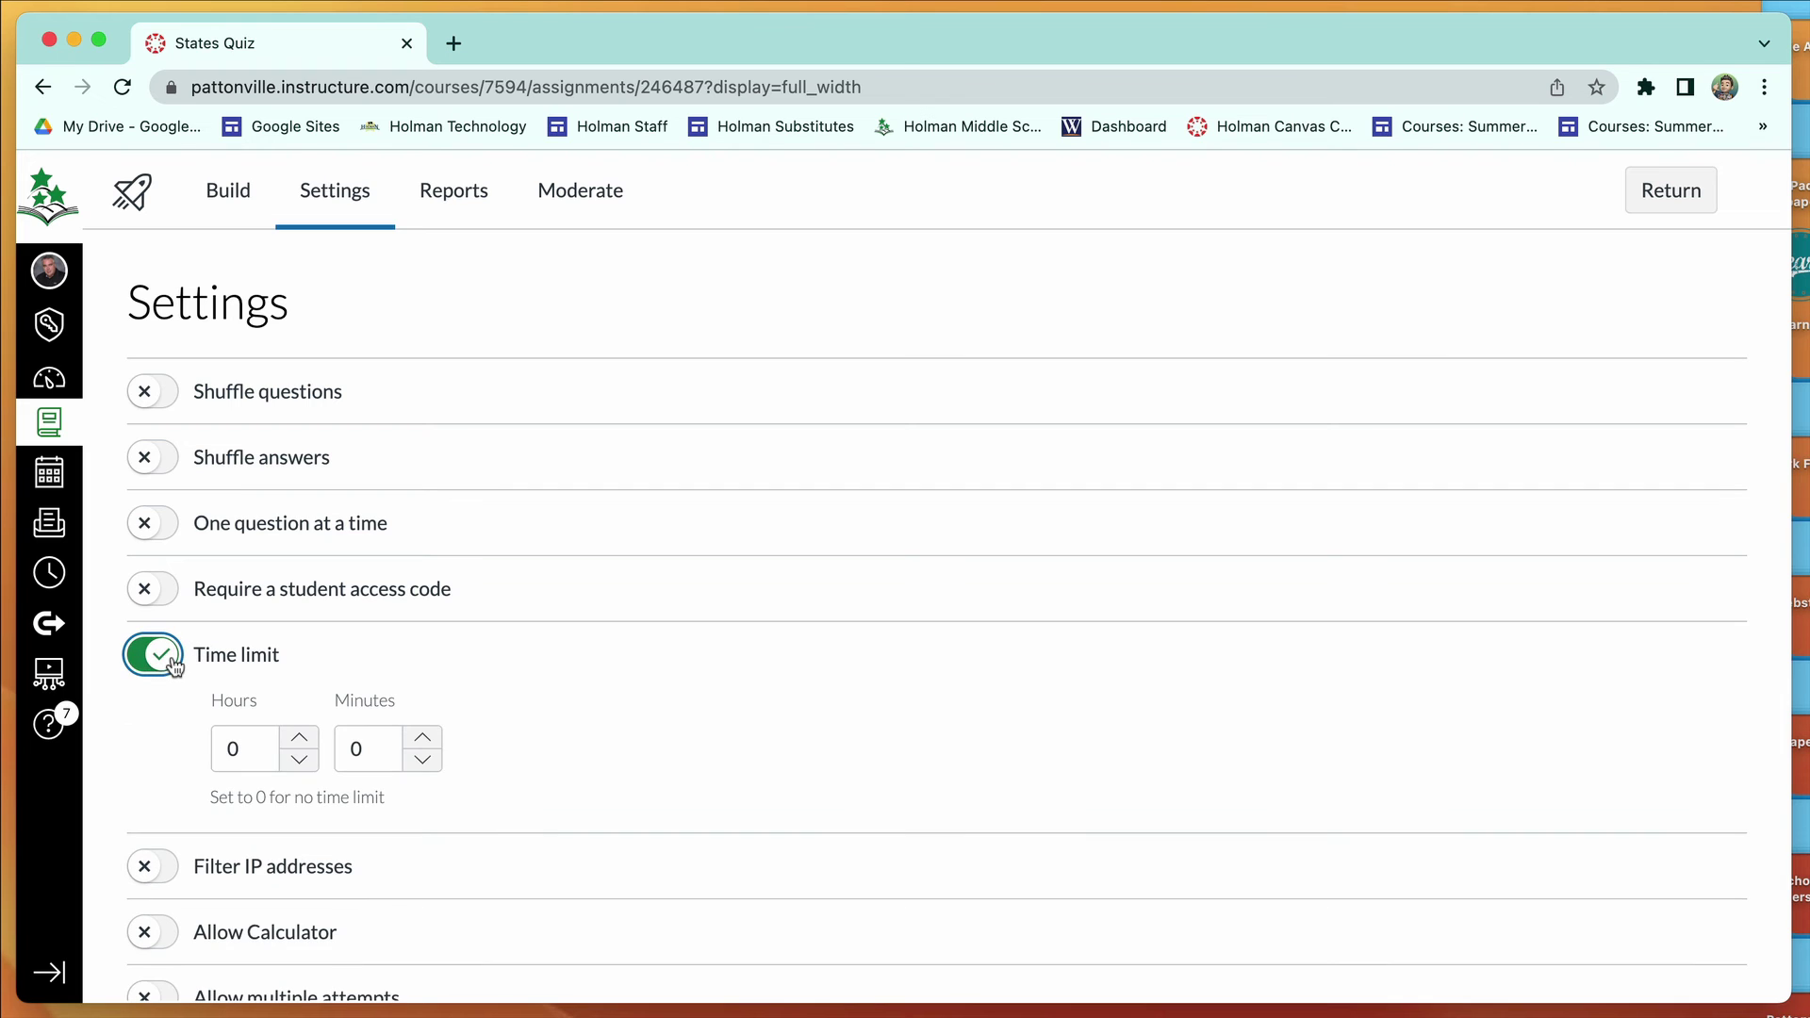
pyautogui.click(172, 663)
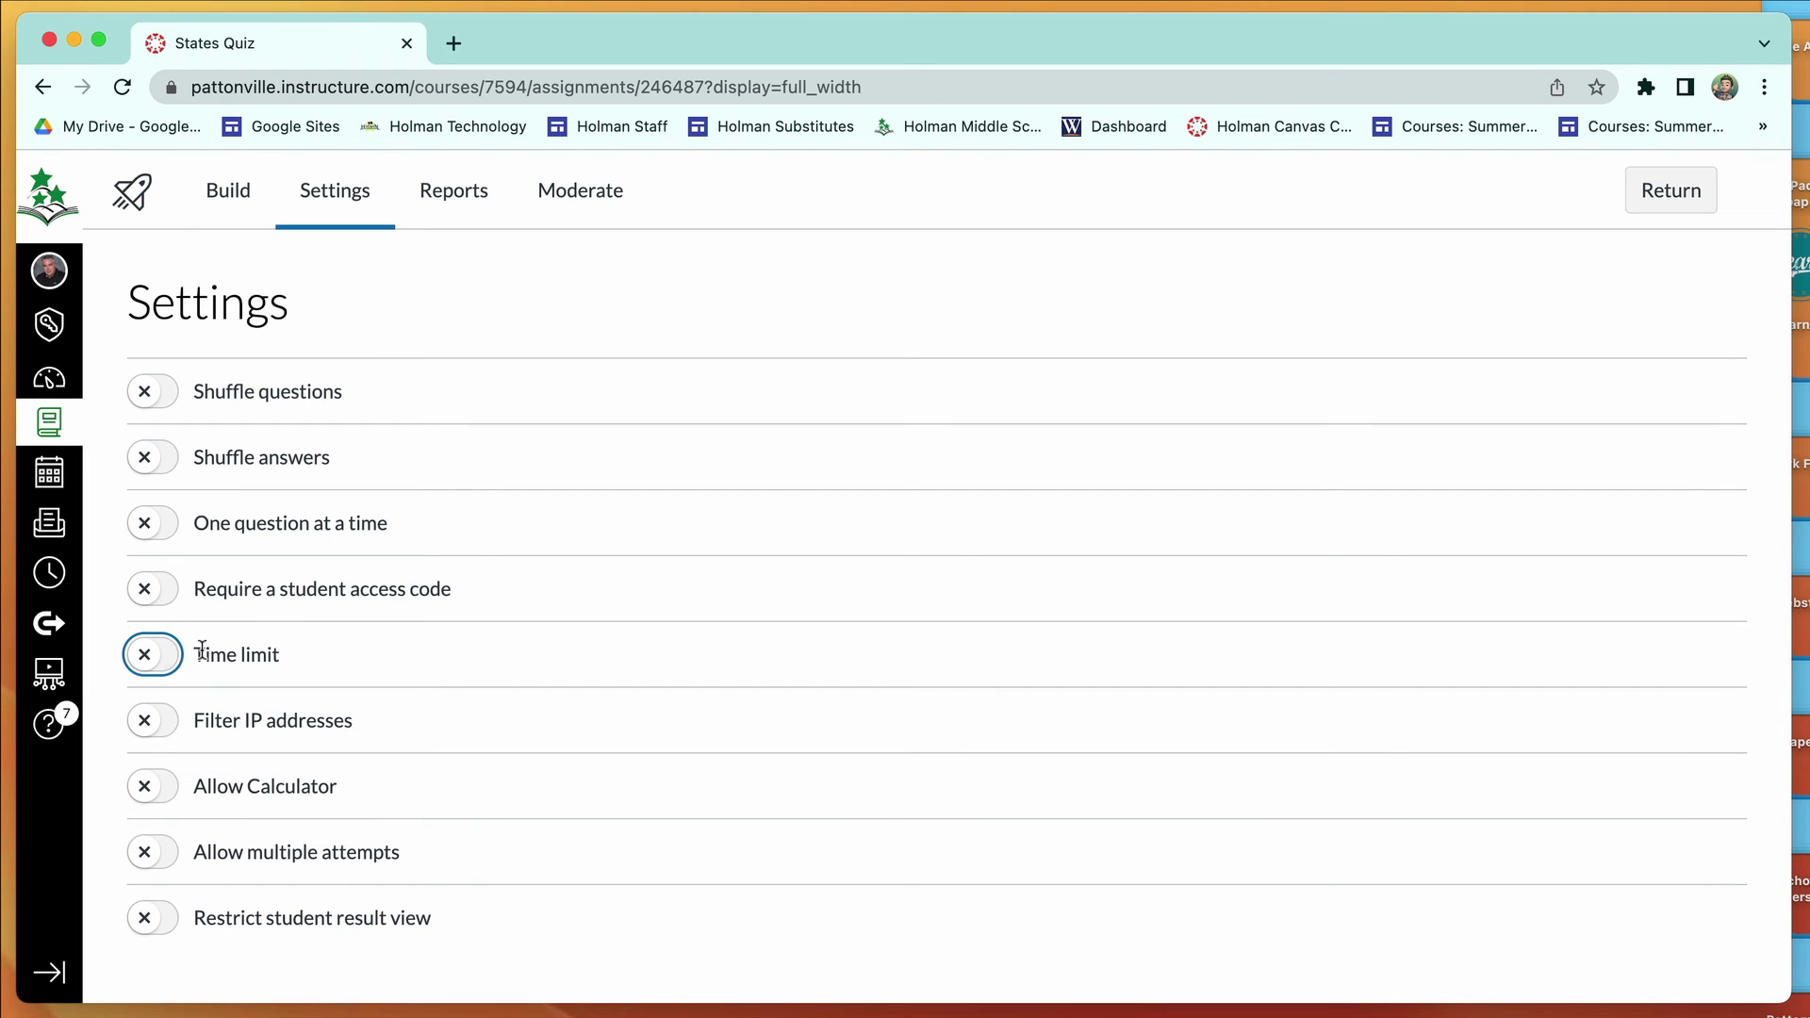
pyautogui.click(170, 660)
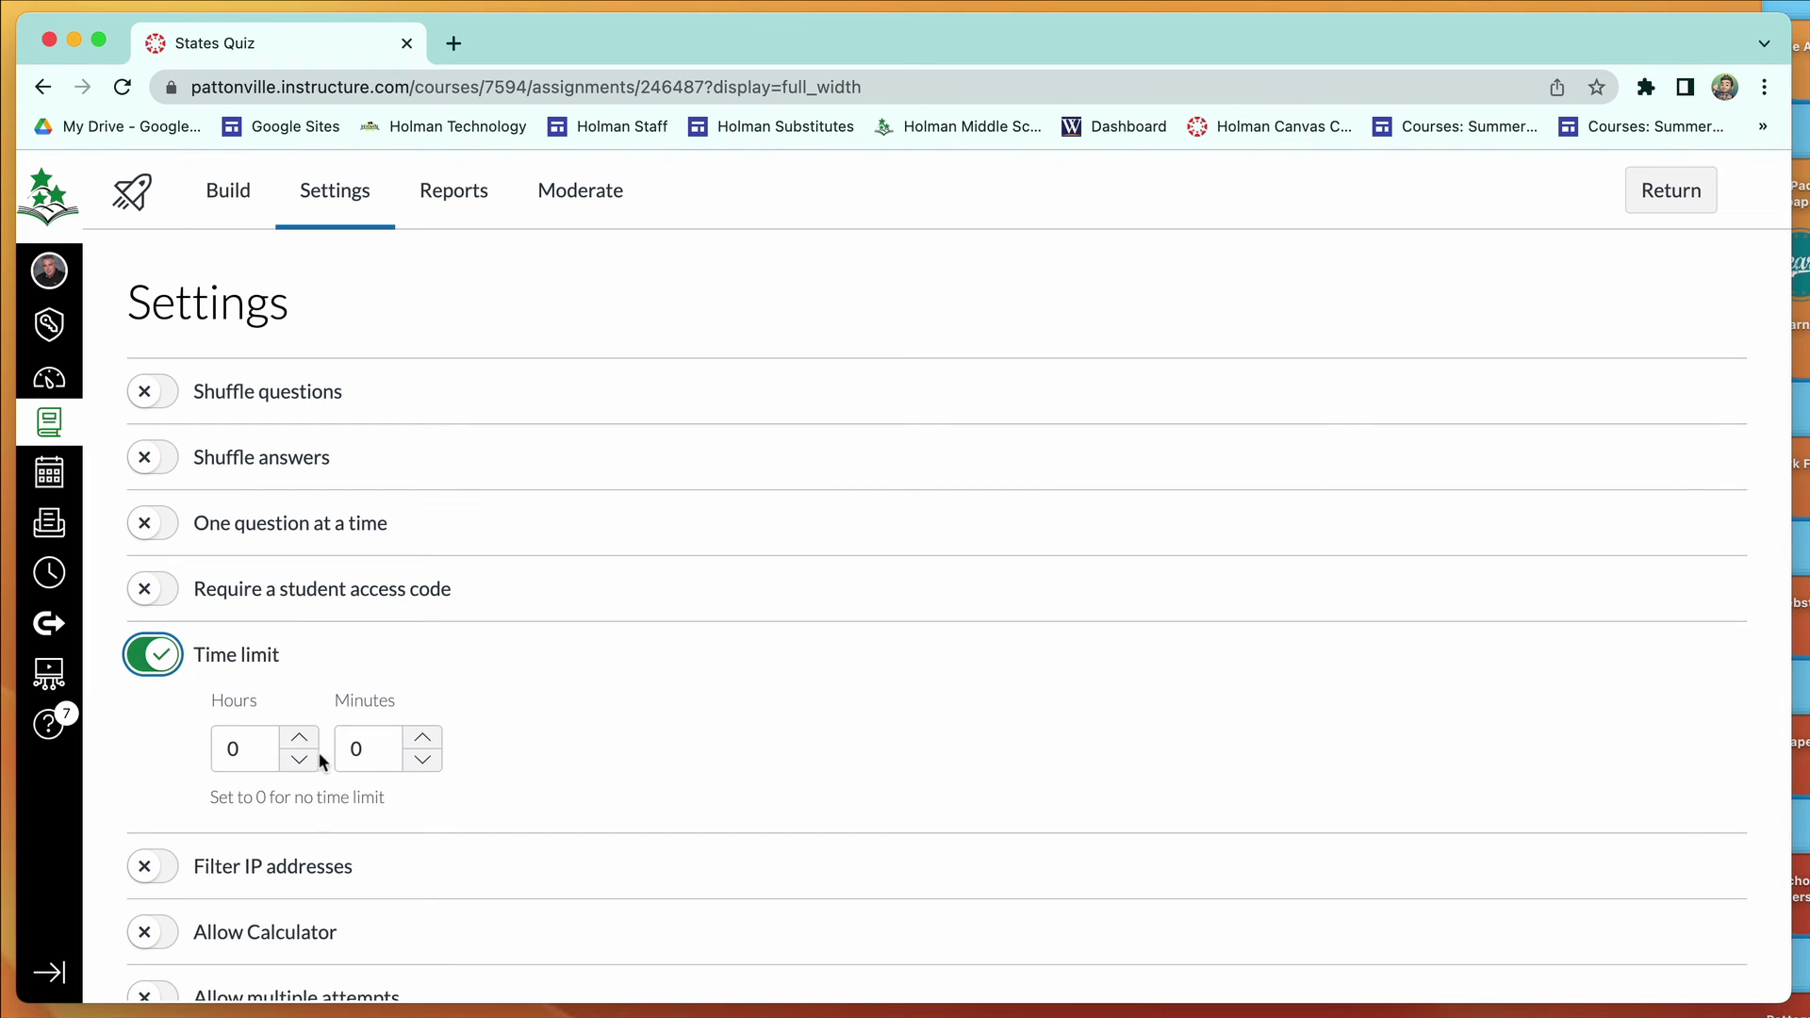
pyautogui.click(175, 878)
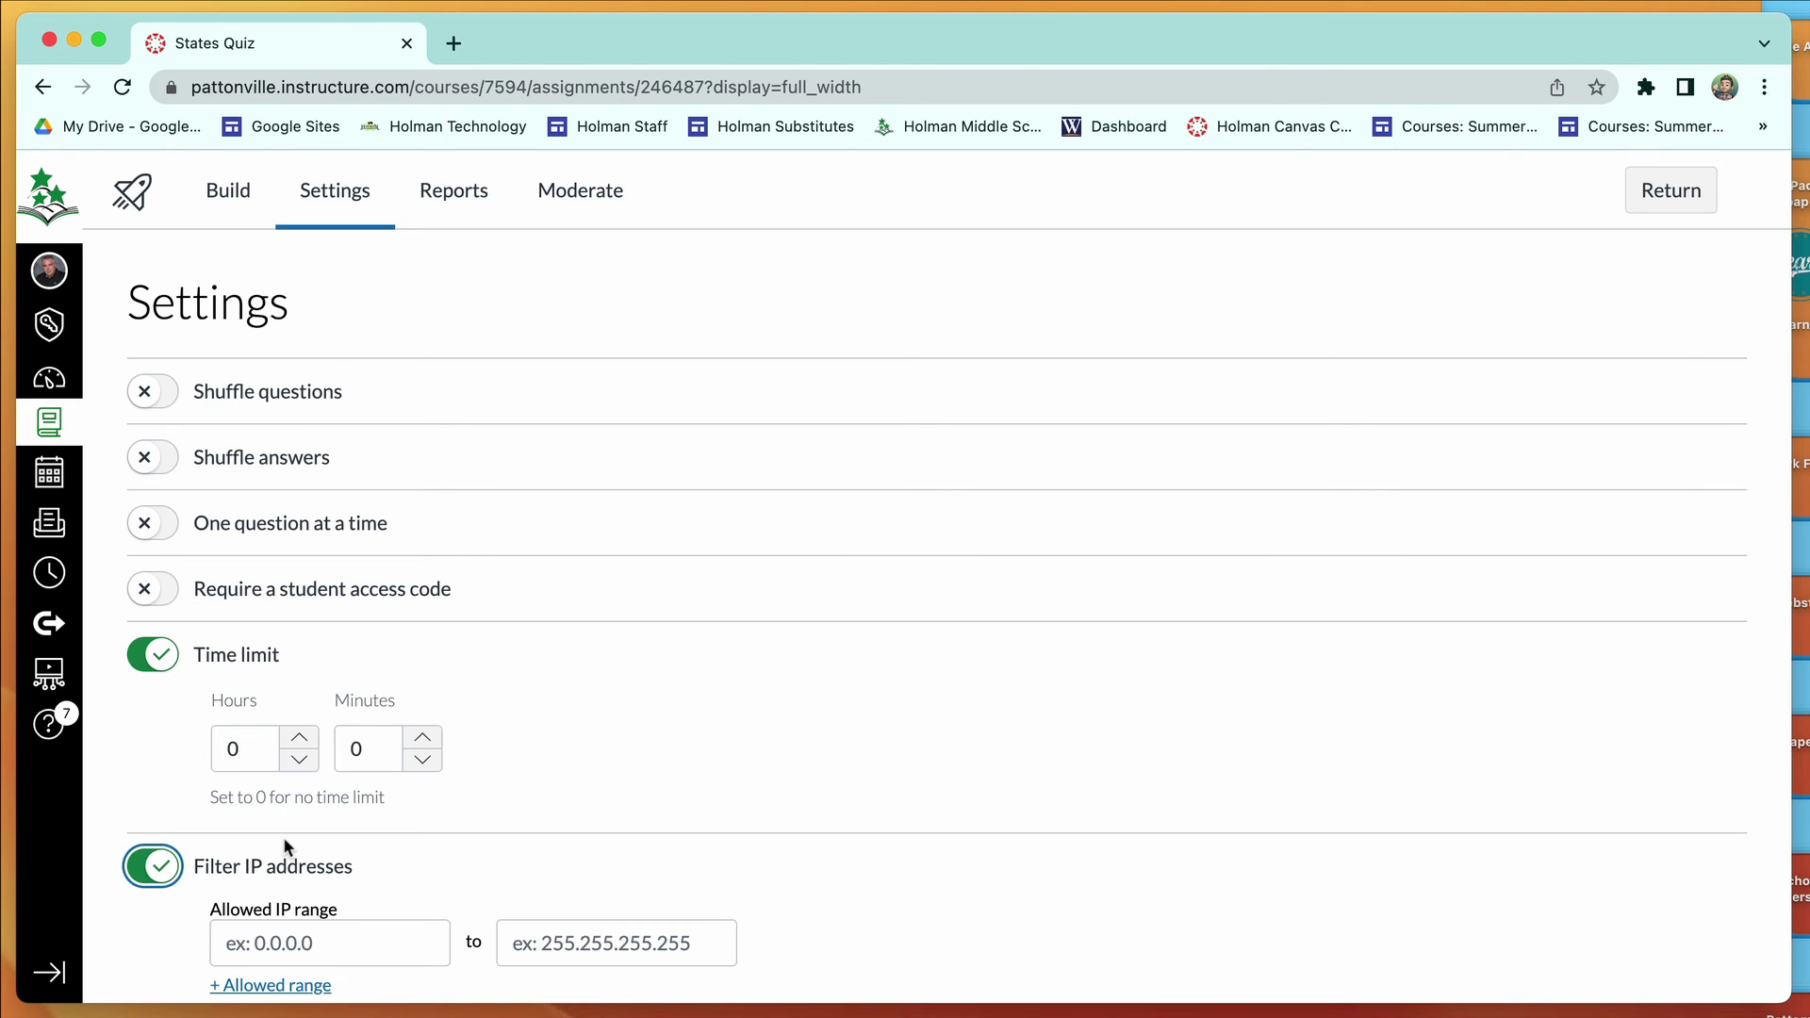
pyautogui.scroll(-3, 283, 835)
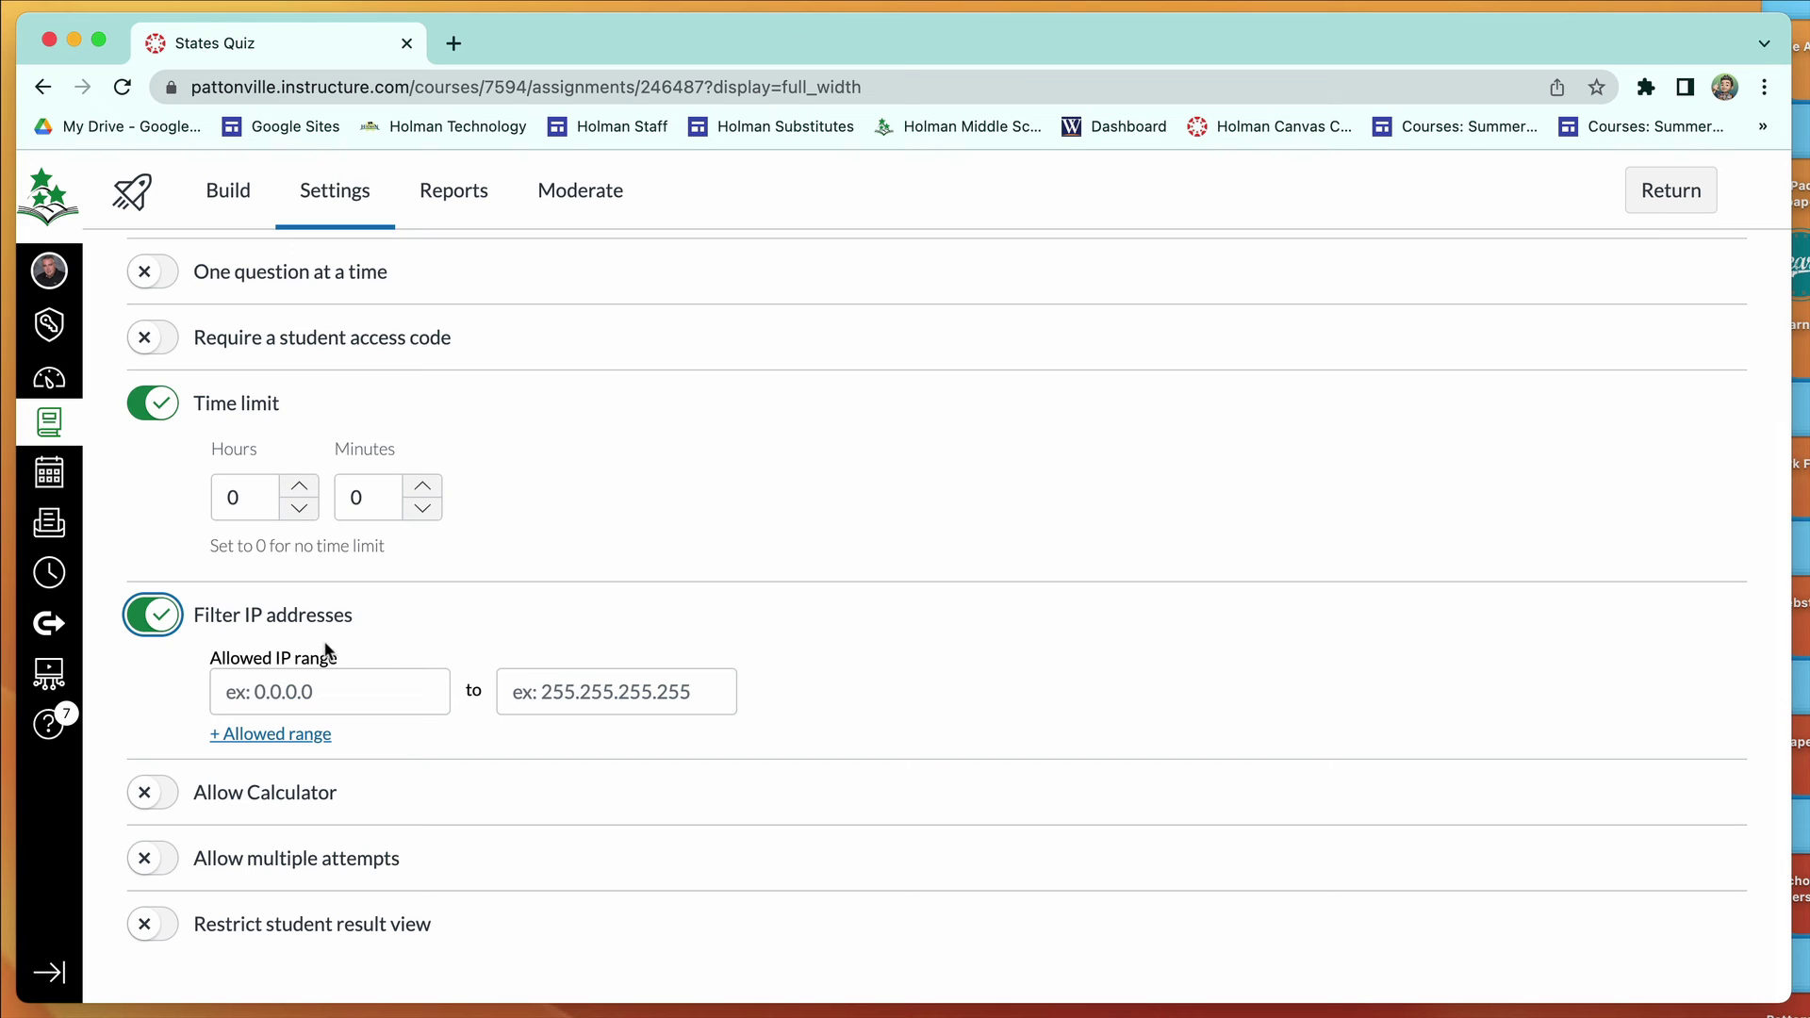
pyautogui.click(151, 618)
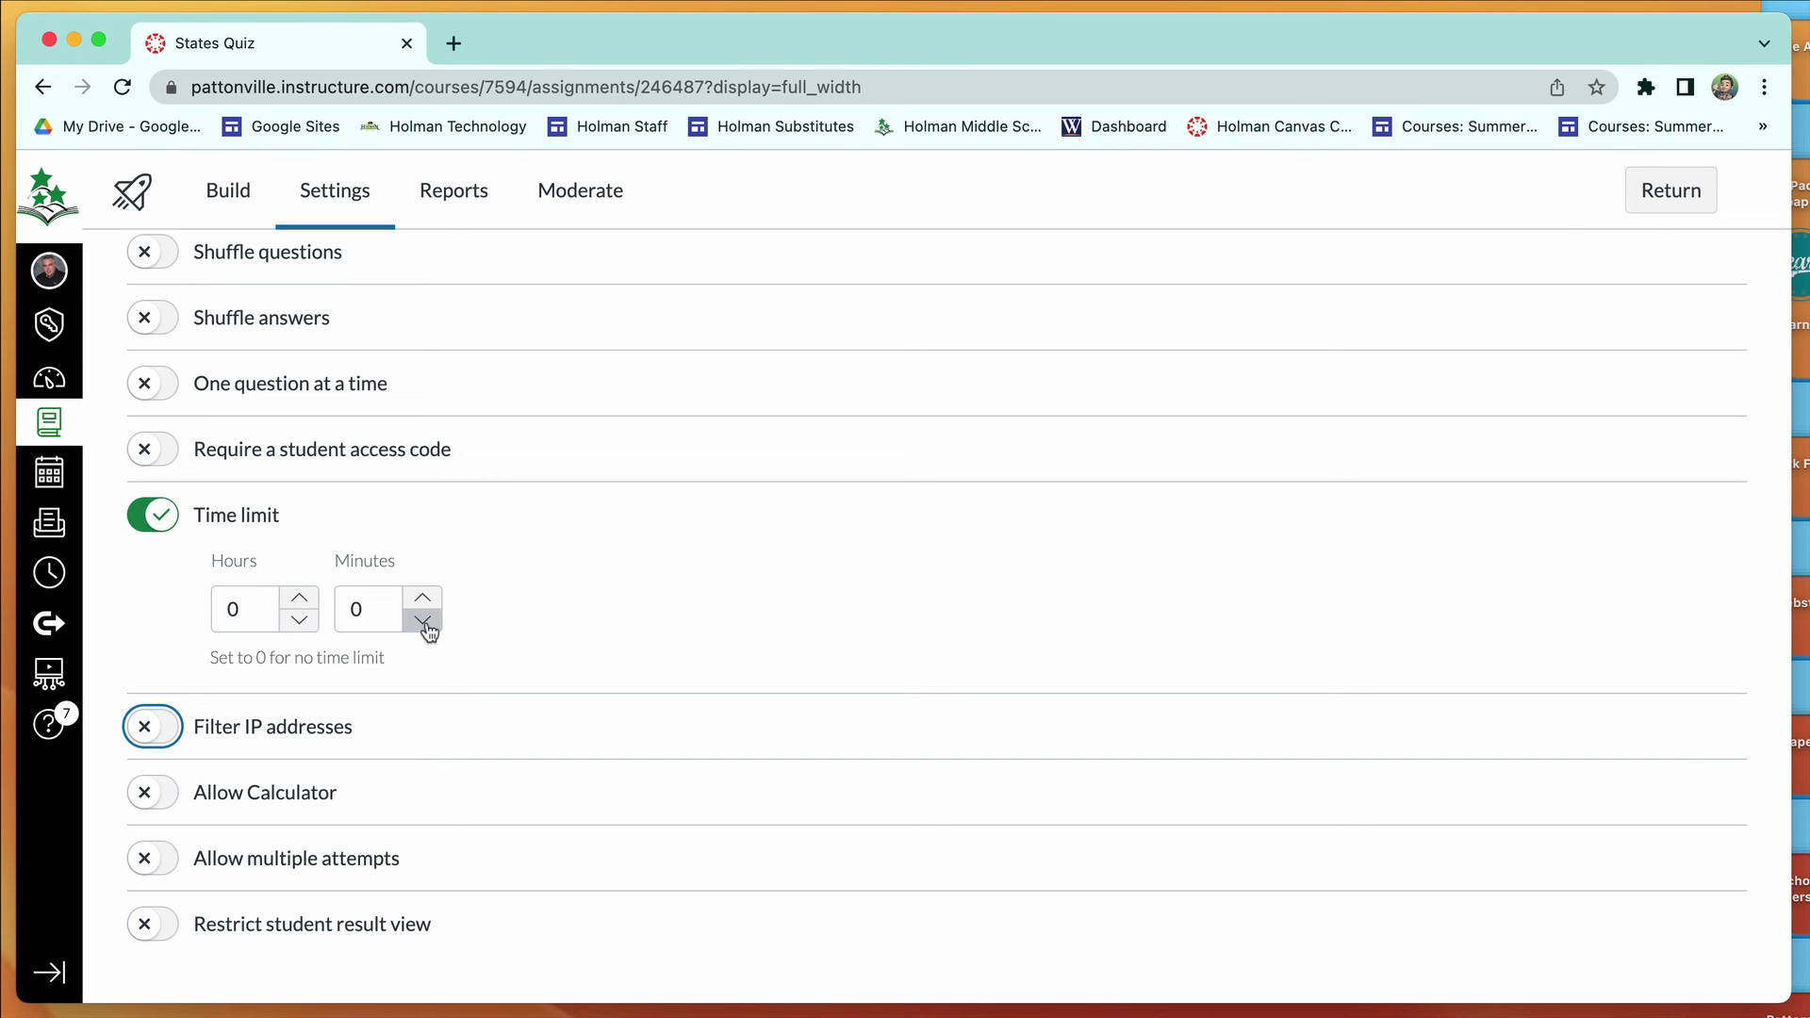
pyautogui.click(172, 515)
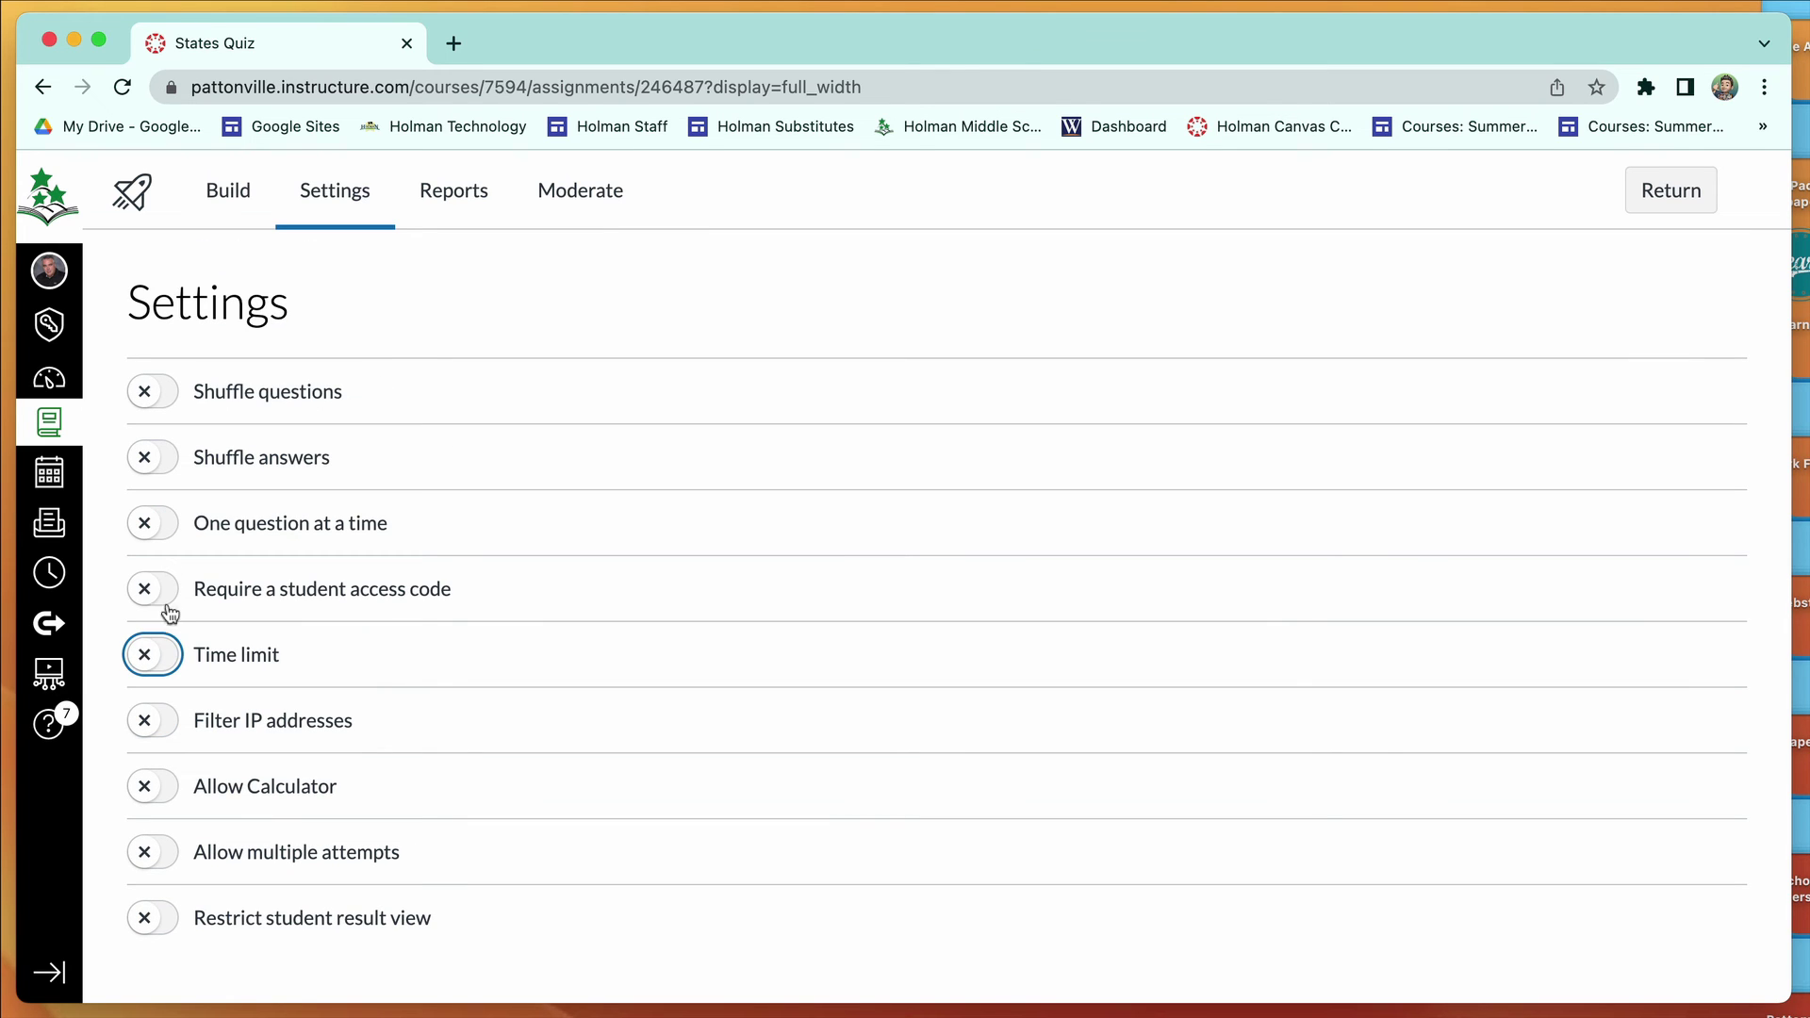
# Allow multiple attempts on the quiz with the highest score kept and the allowed attempts set to Limited.
pyautogui.click(168, 850)
pyautogui.scroll(-2, 303, 830)
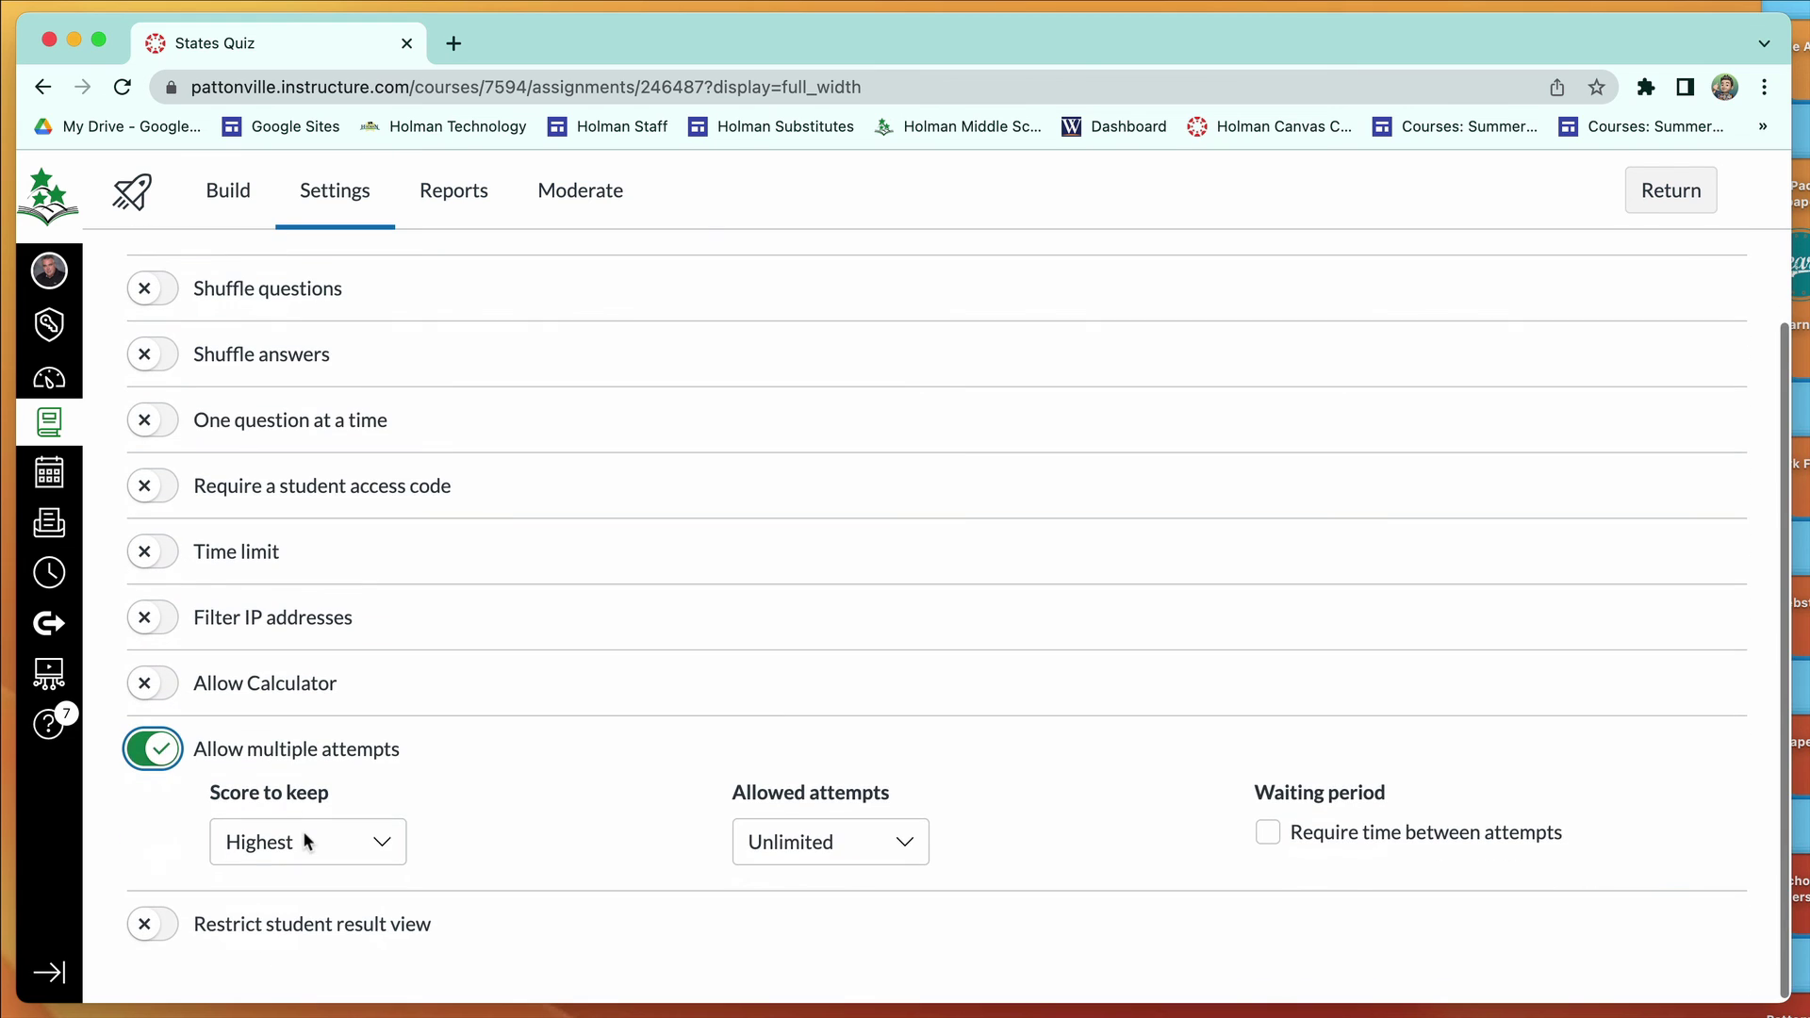
pyautogui.click(376, 840)
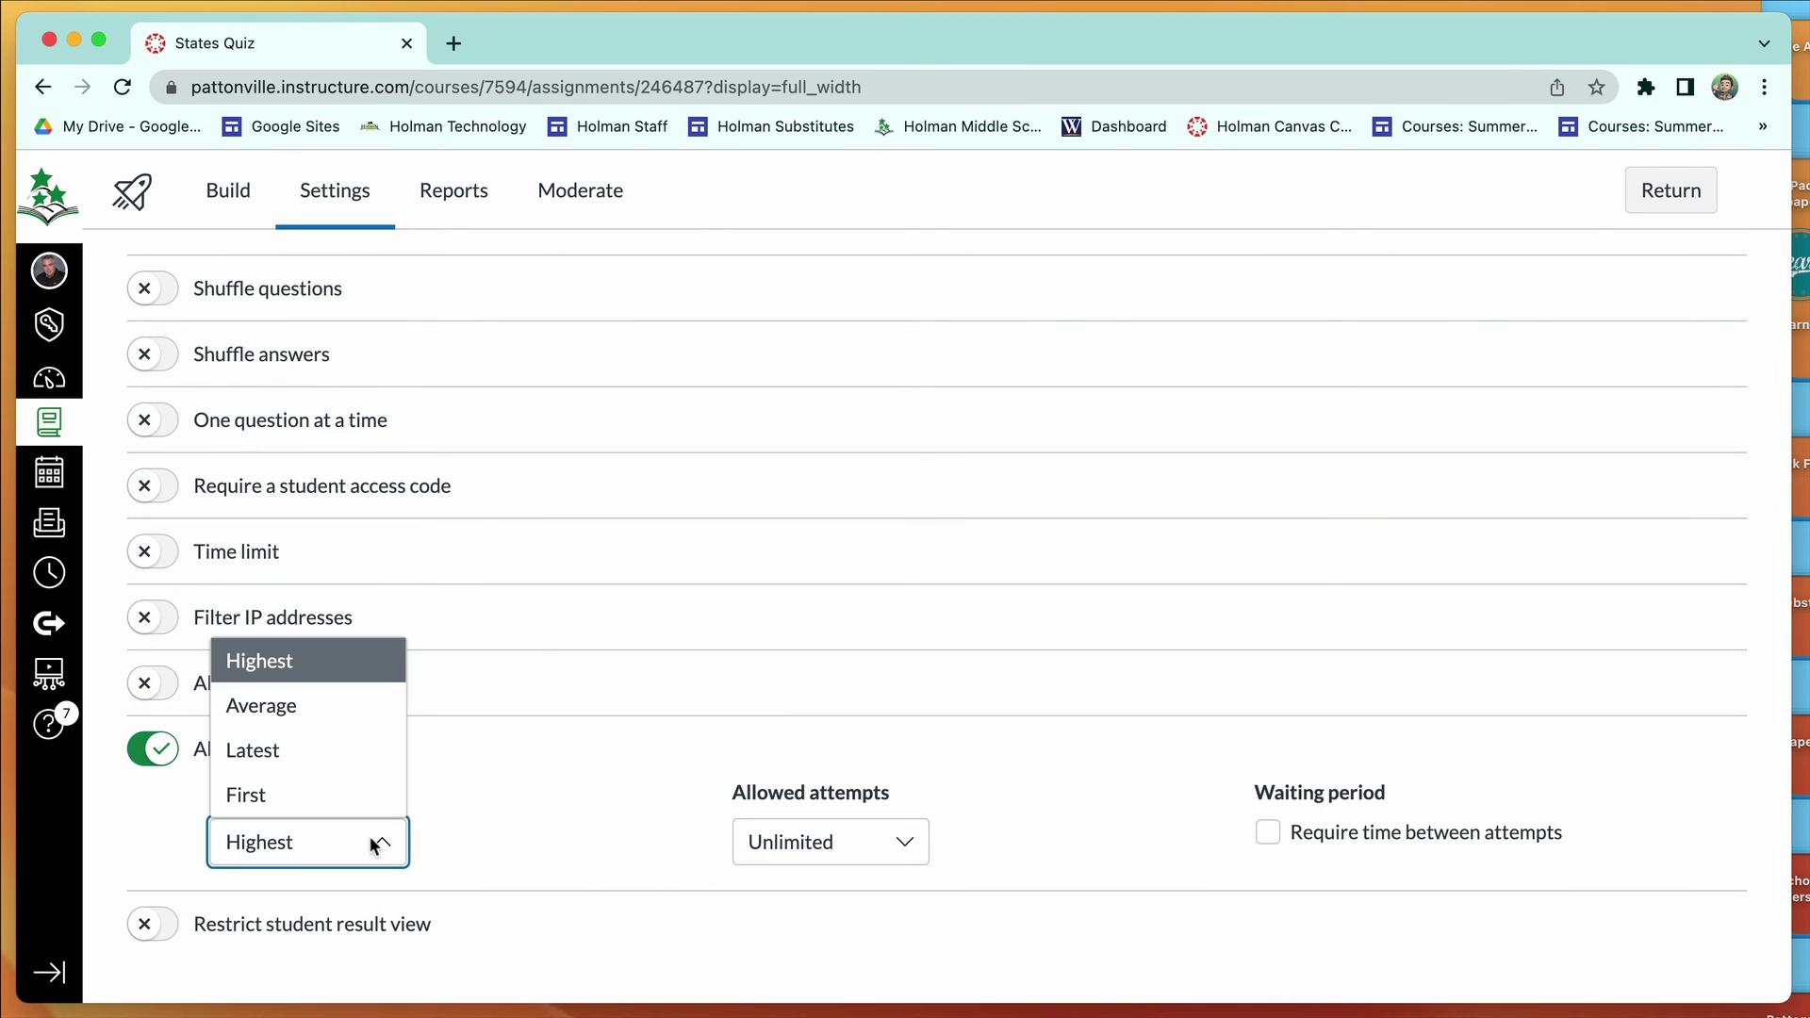
pyautogui.click(841, 839)
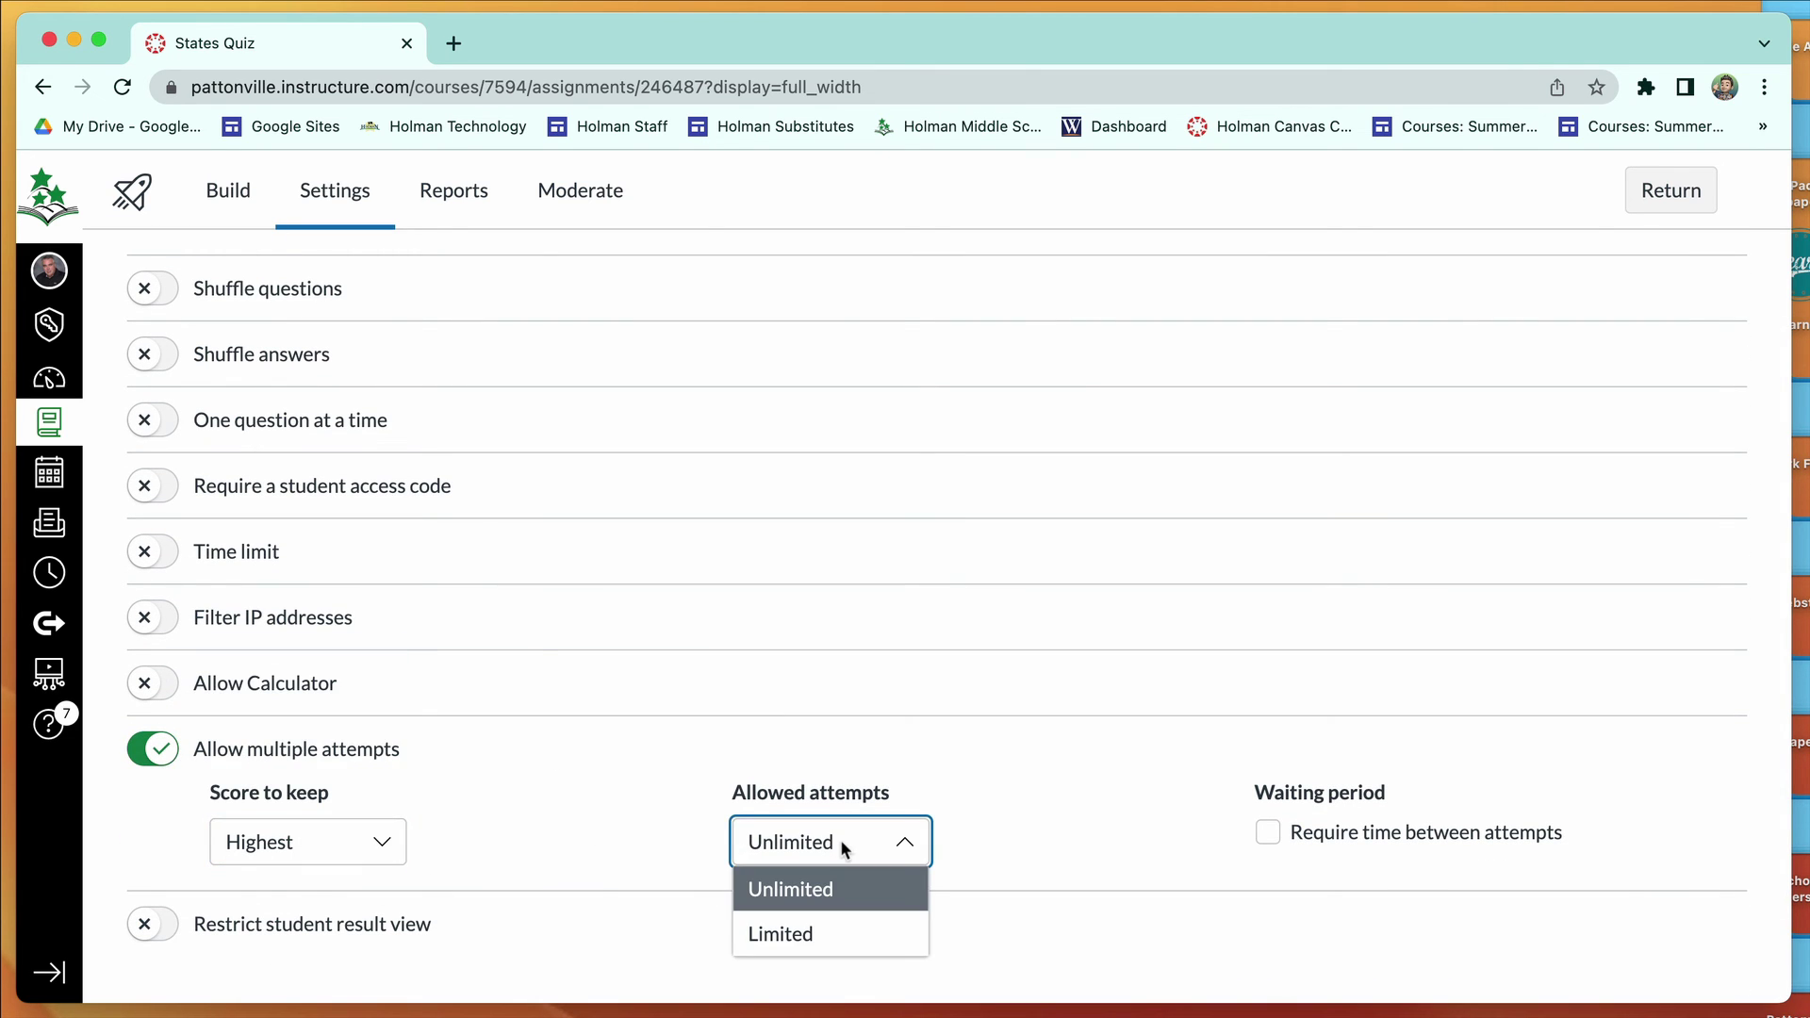
pyautogui.click(826, 929)
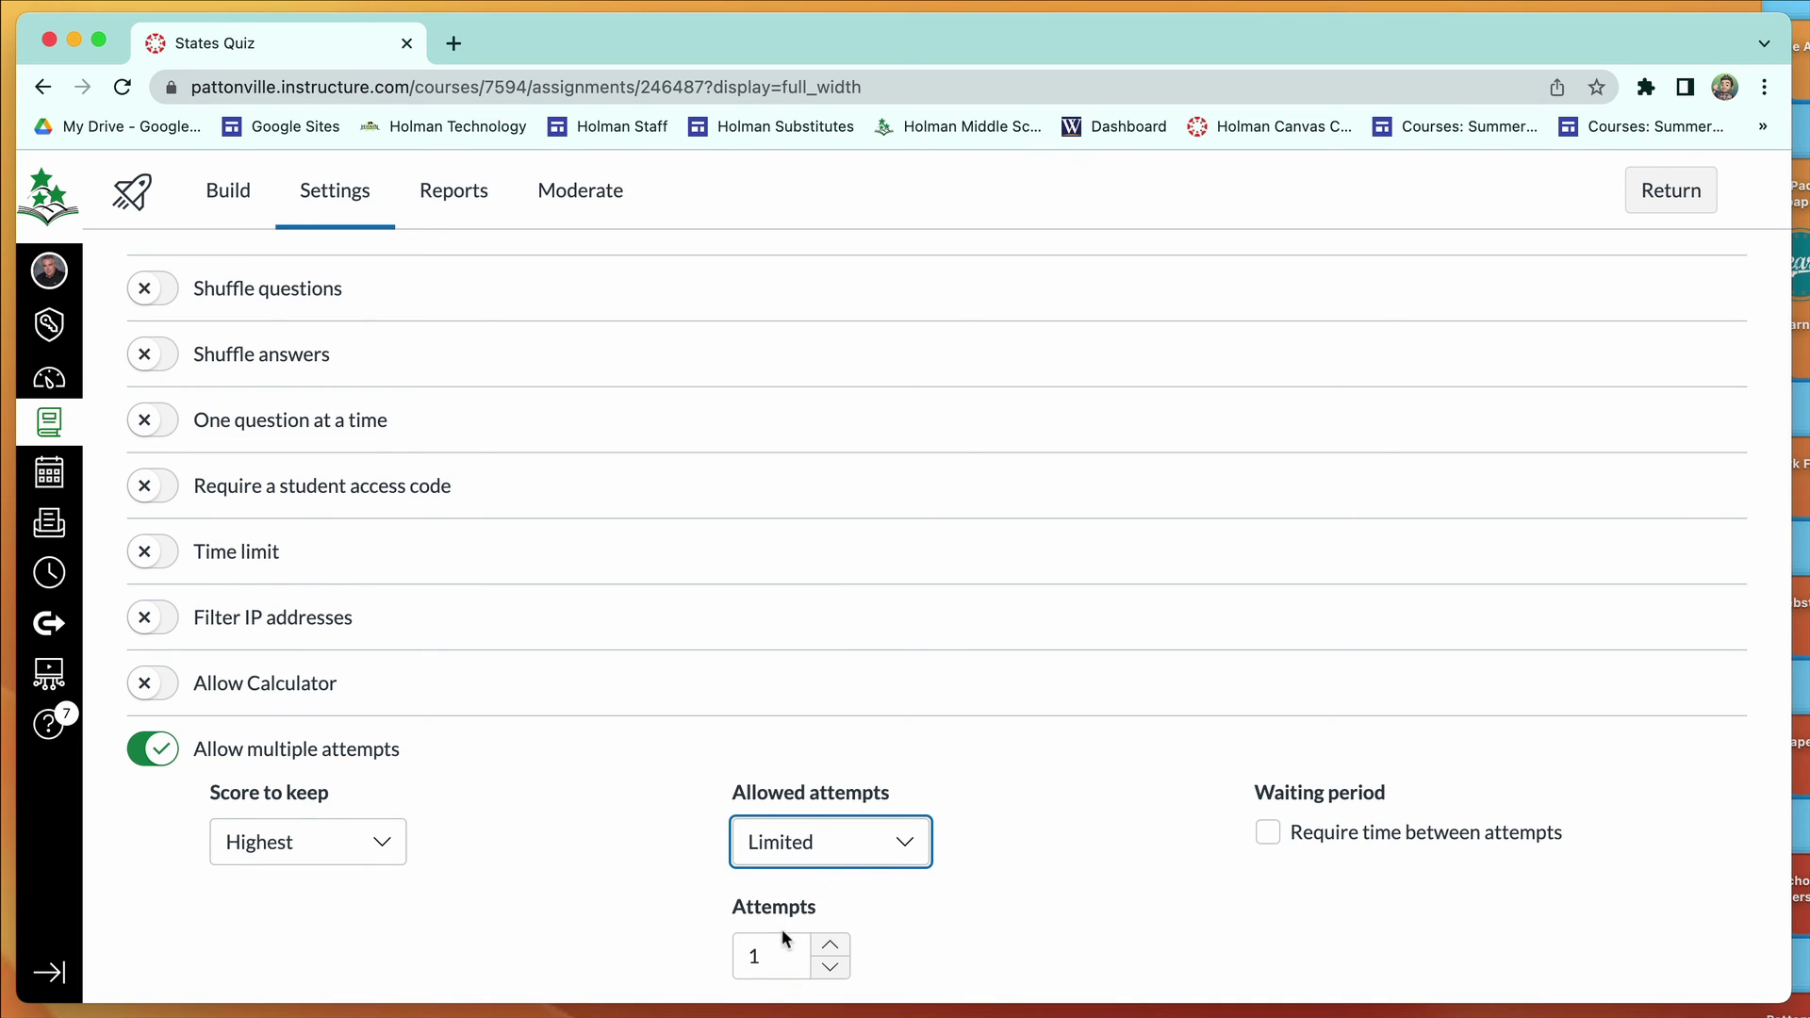
pyautogui.click(286, 839)
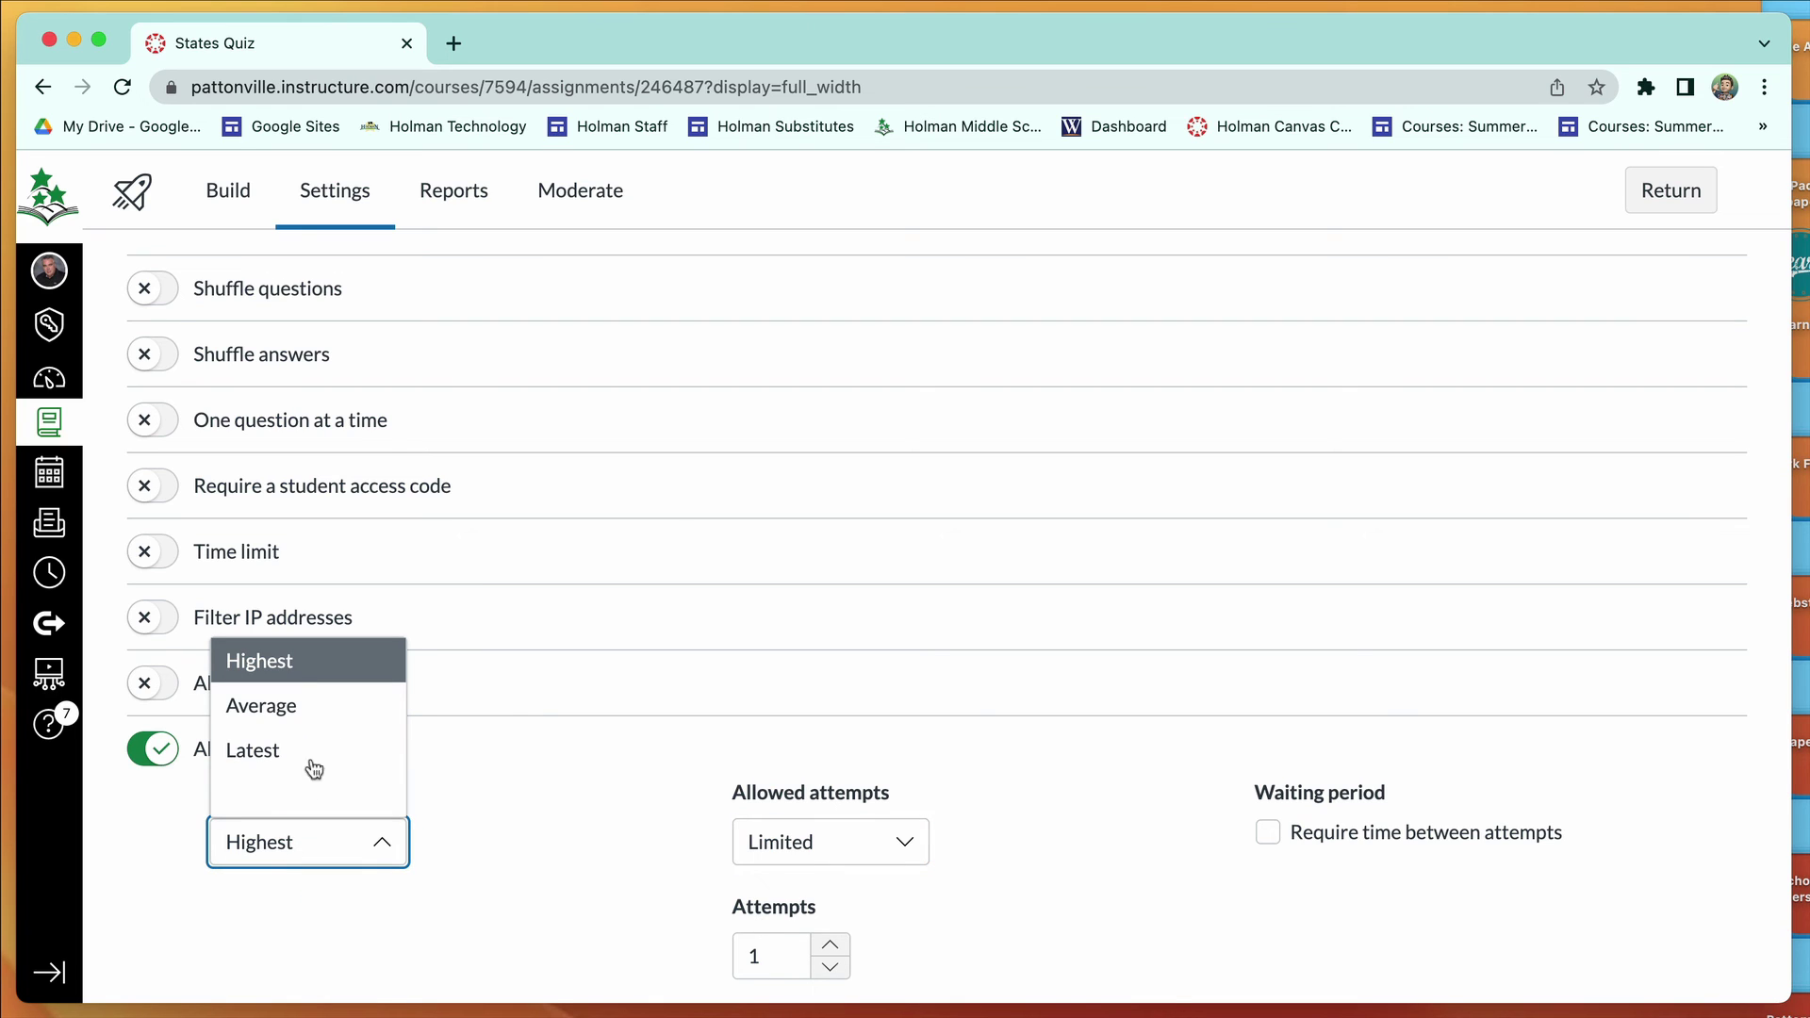
pyautogui.click(1186, 879)
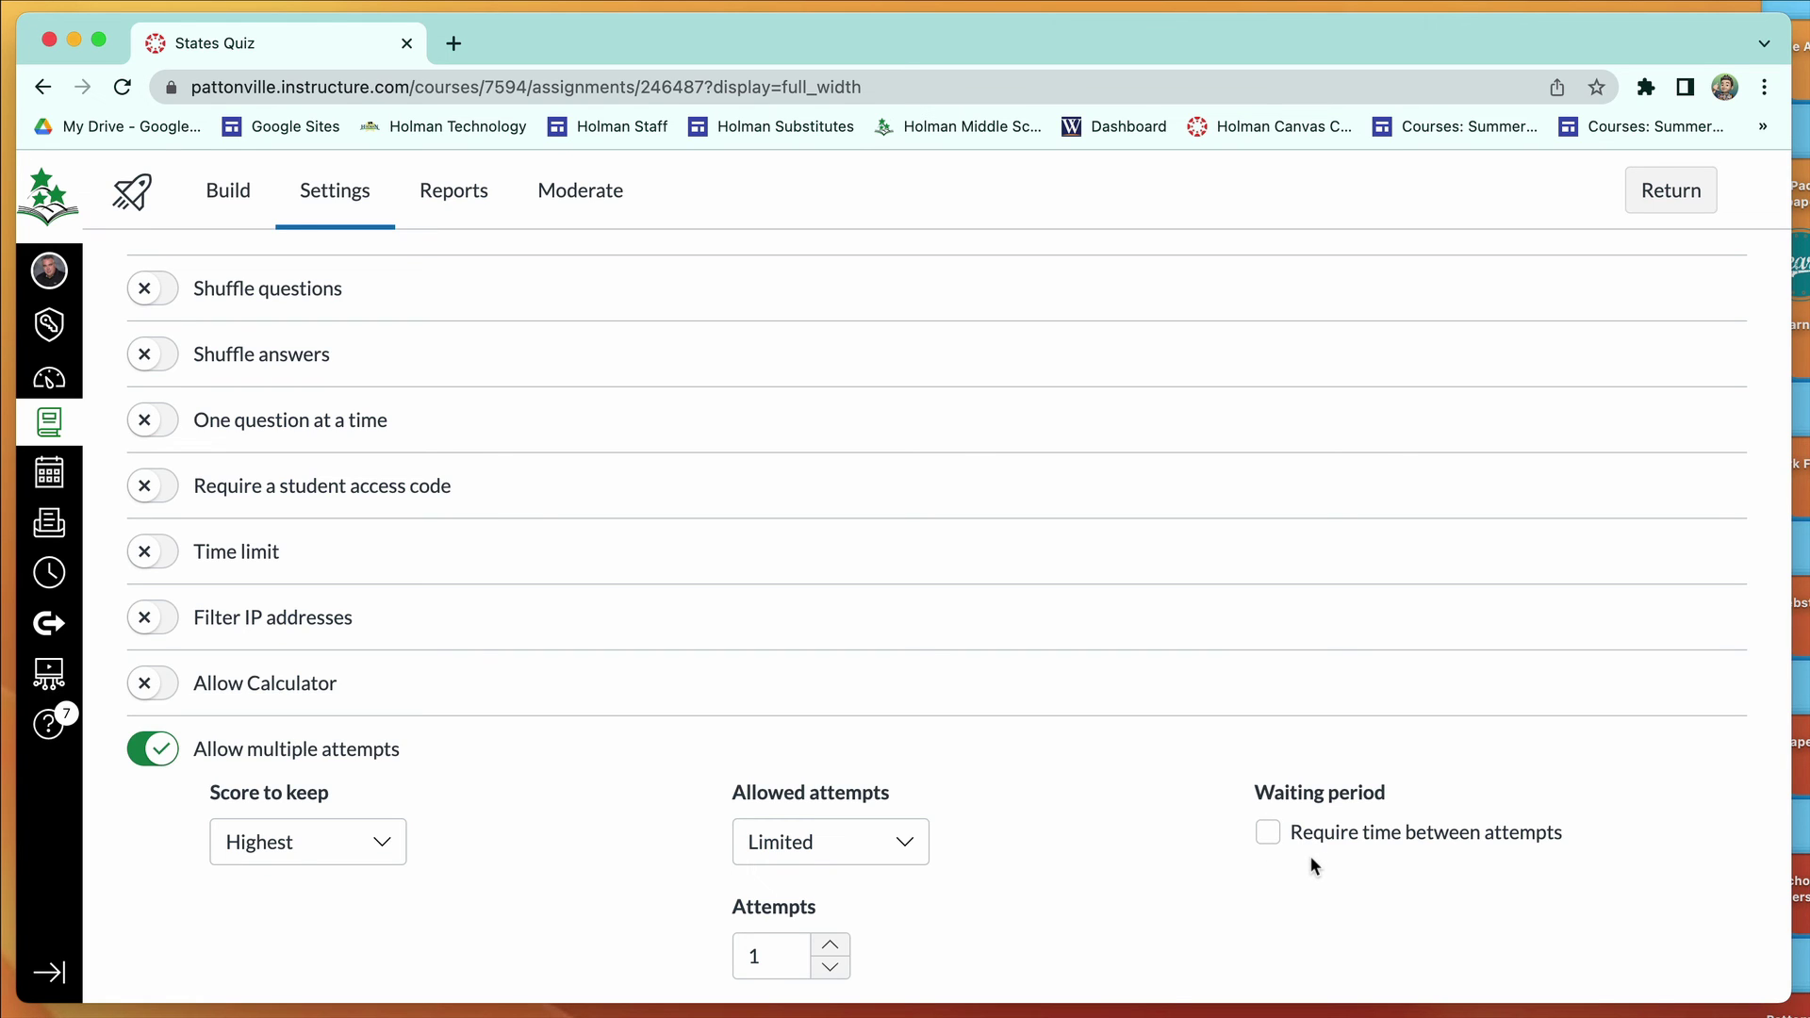
pyautogui.scroll(-3, 1202, 779)
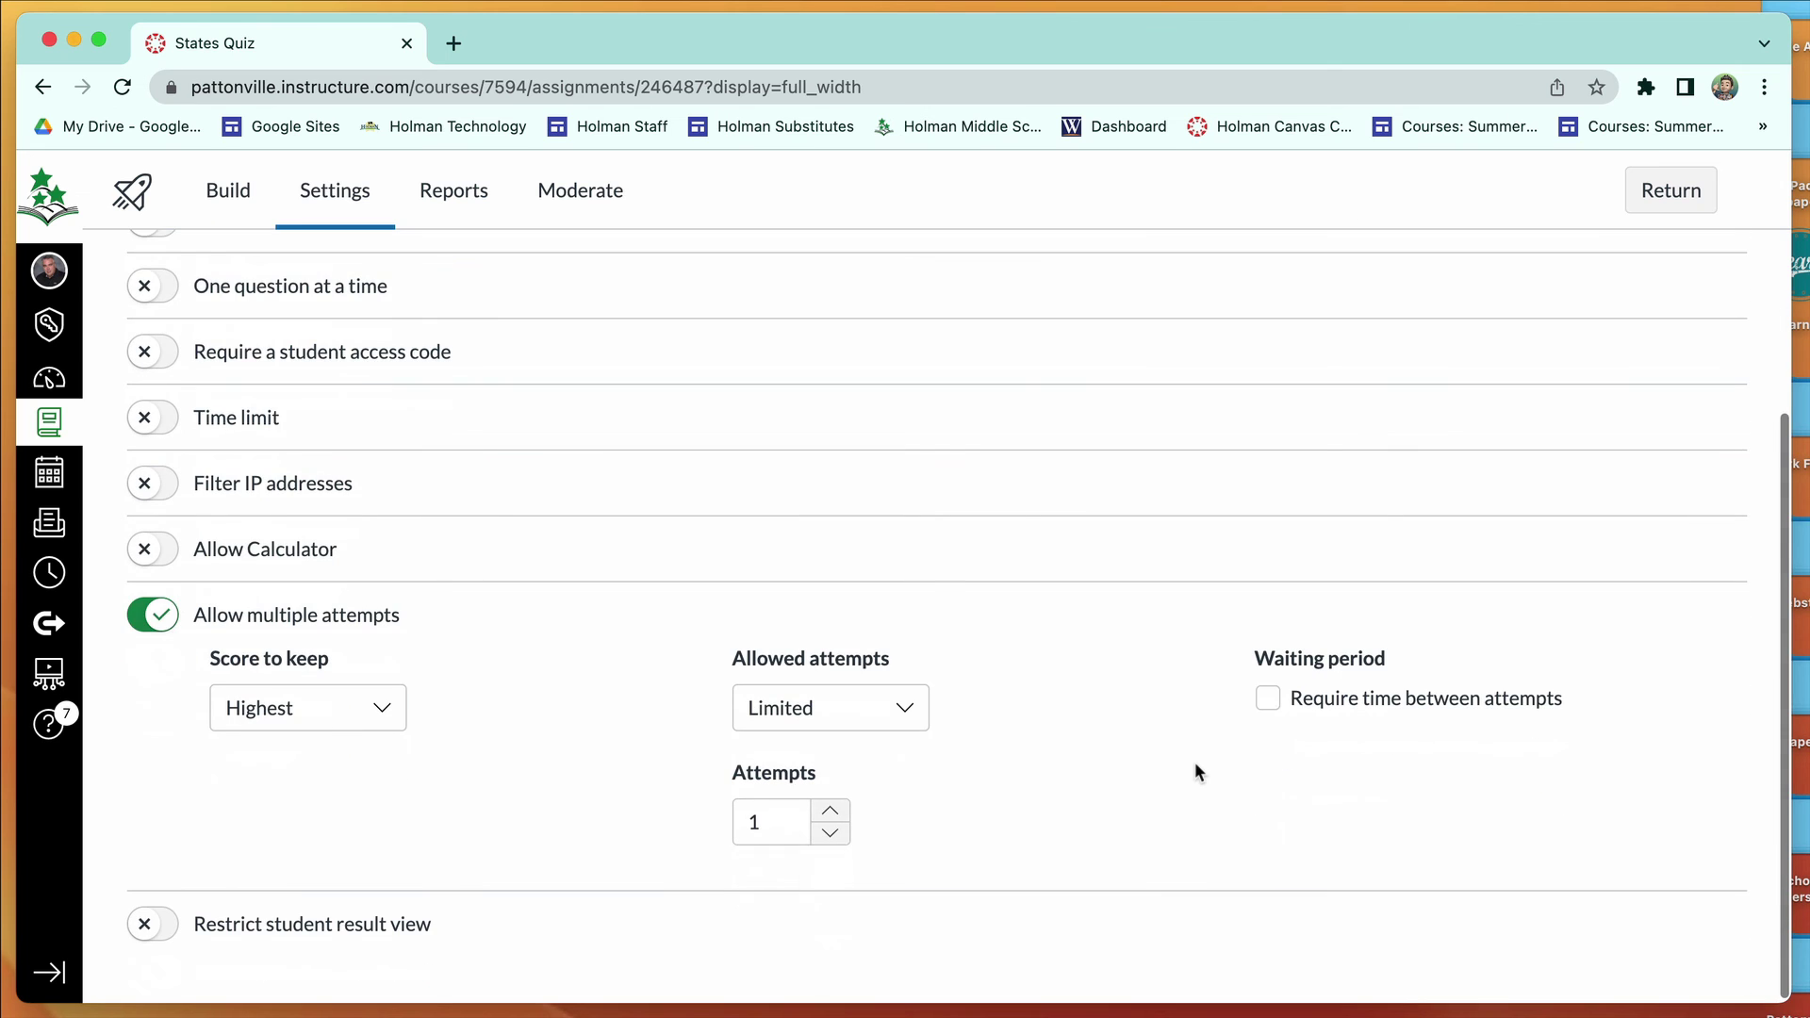
# Turn on Restrict student result view and try its items, student response and correct/incorrect options, clearing them again.
pyautogui.click(151, 924)
pyautogui.scroll(-7, 349, 877)
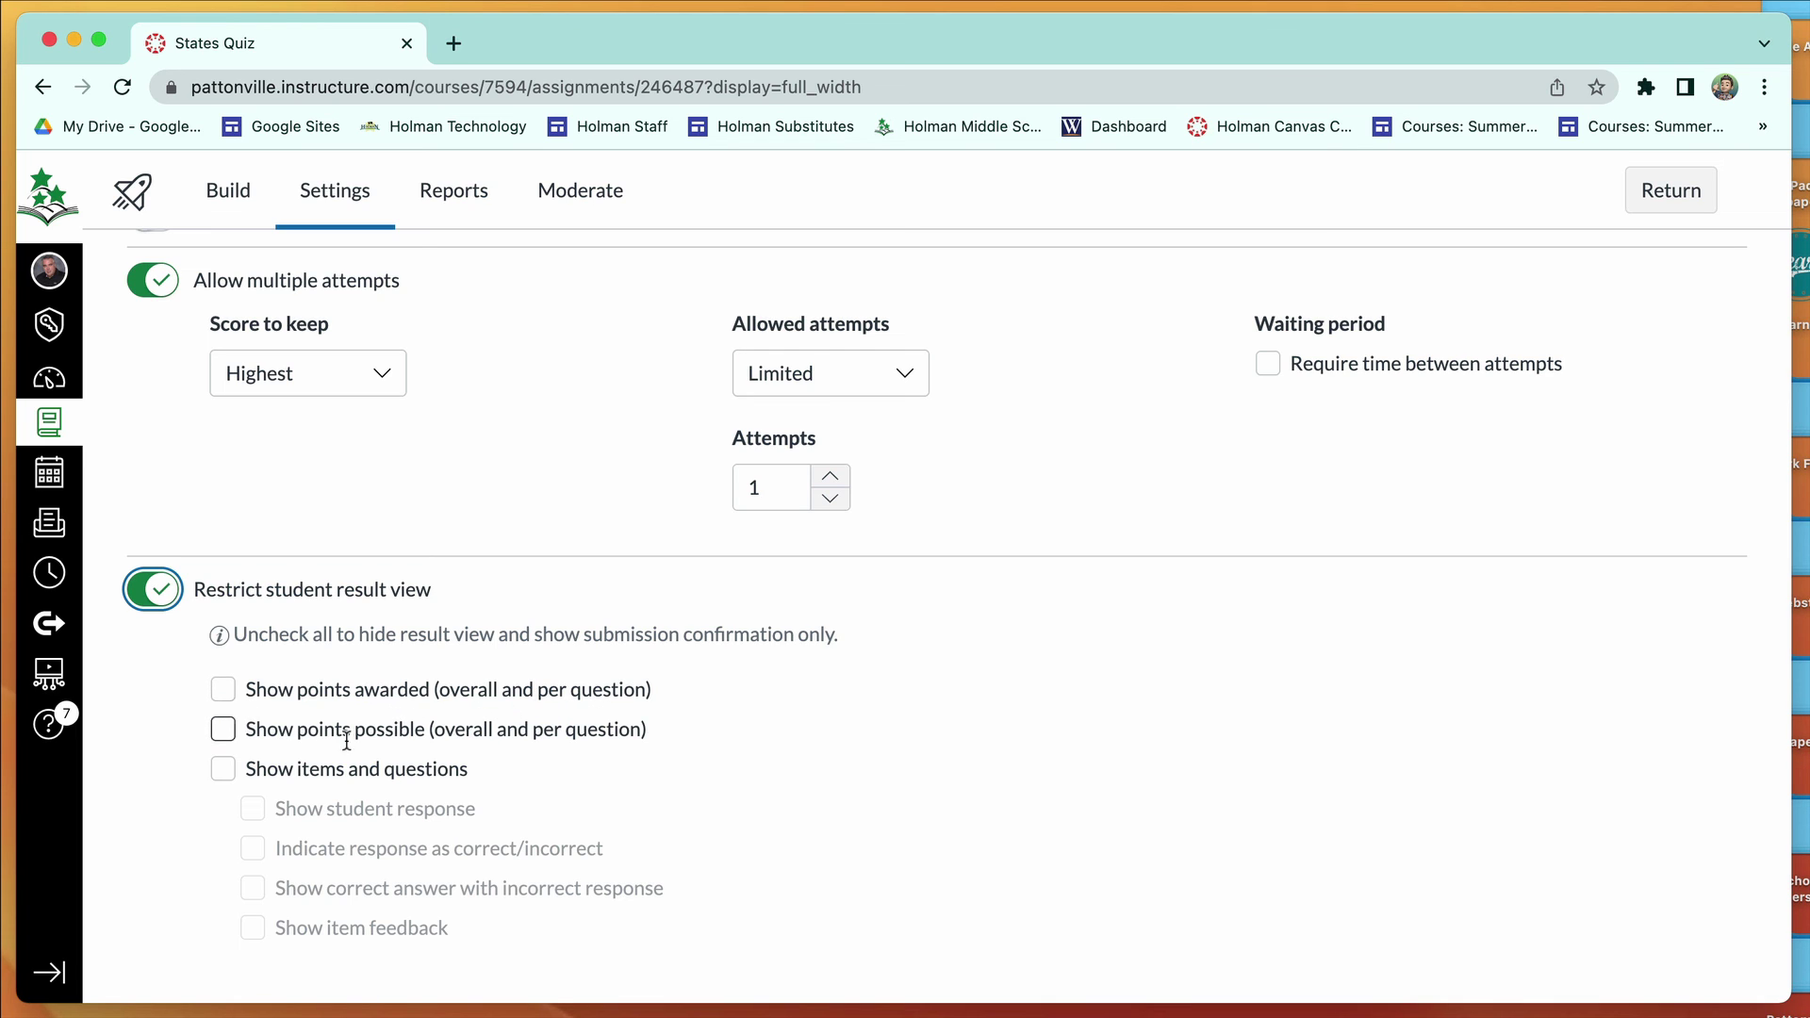
pyautogui.click(223, 769)
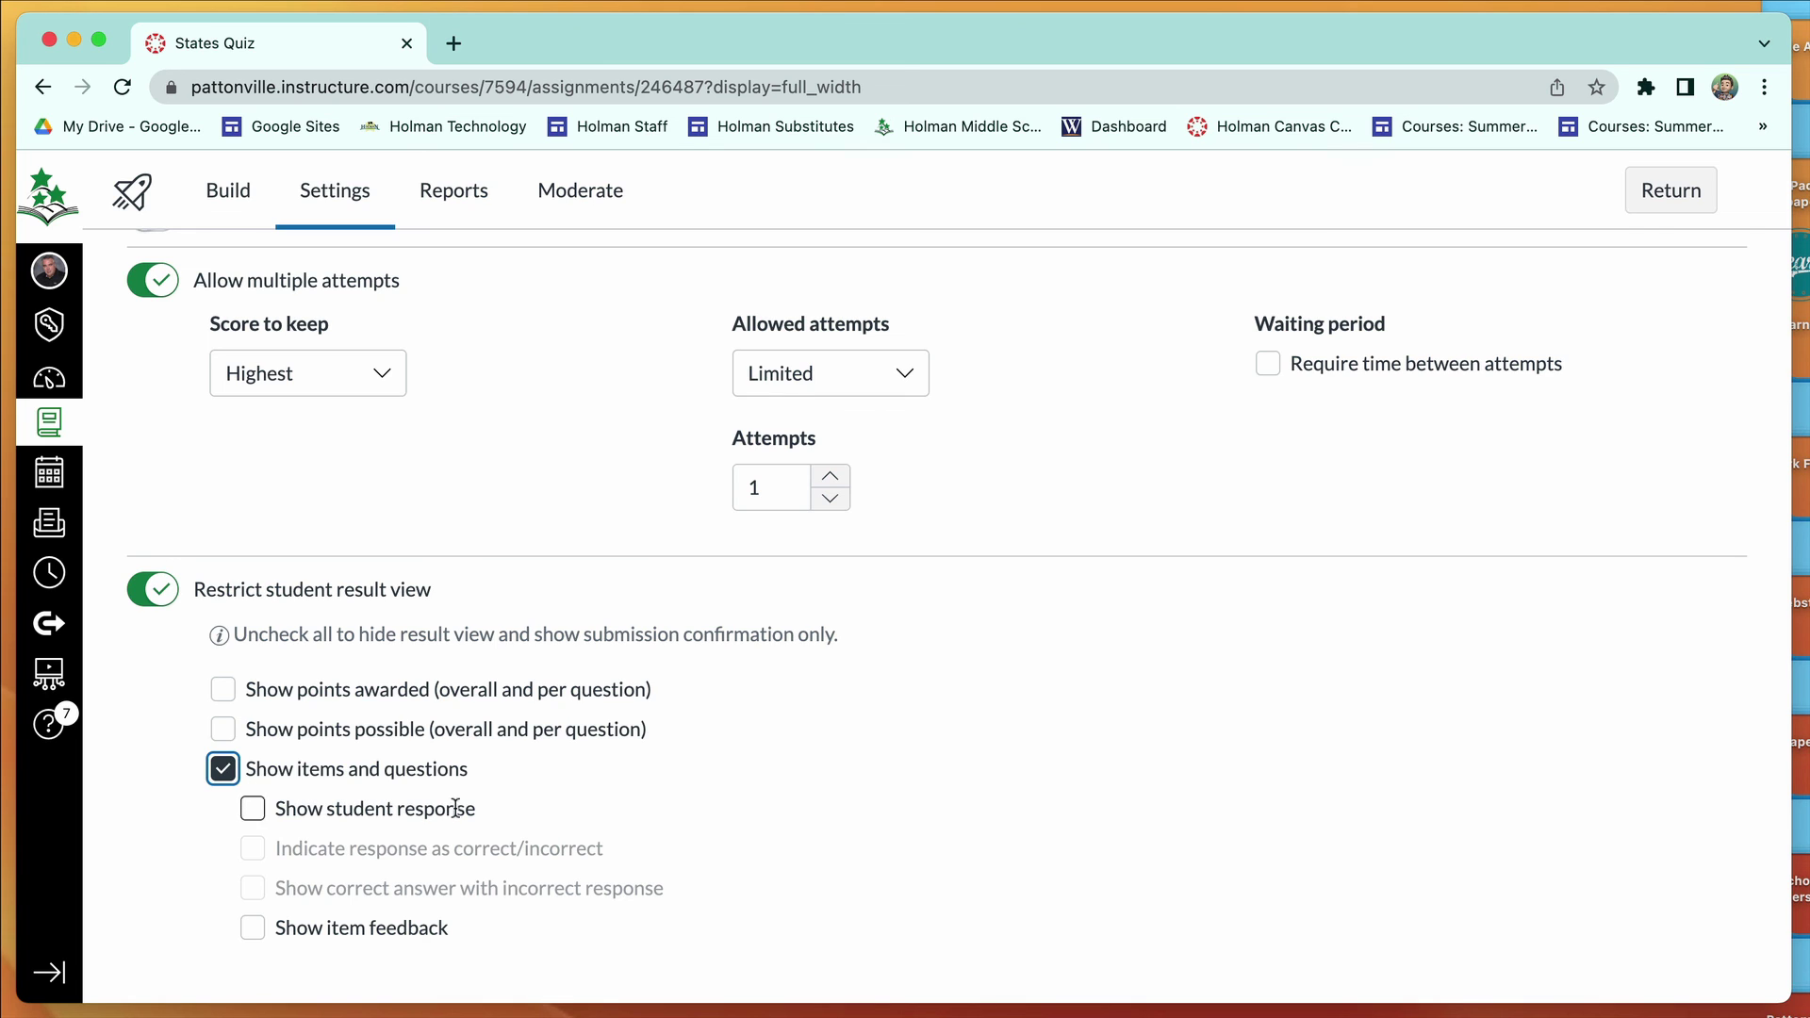
pyautogui.click(253, 809)
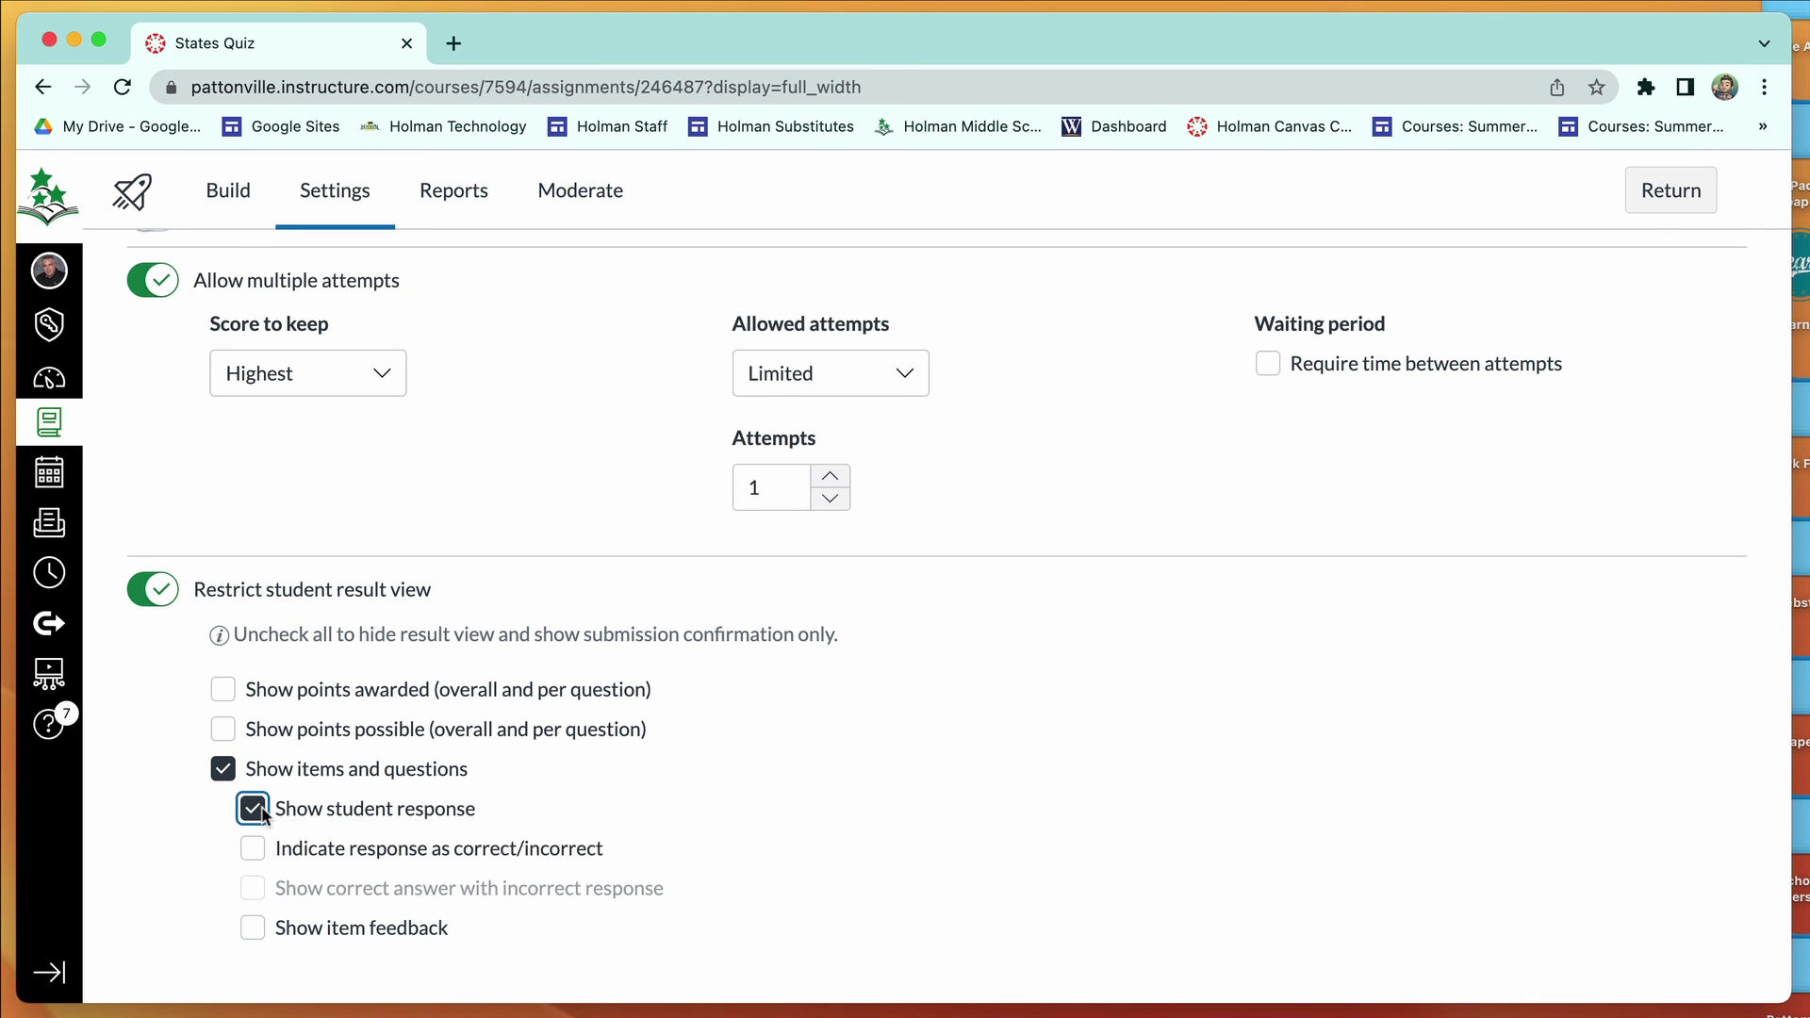
pyautogui.click(259, 853)
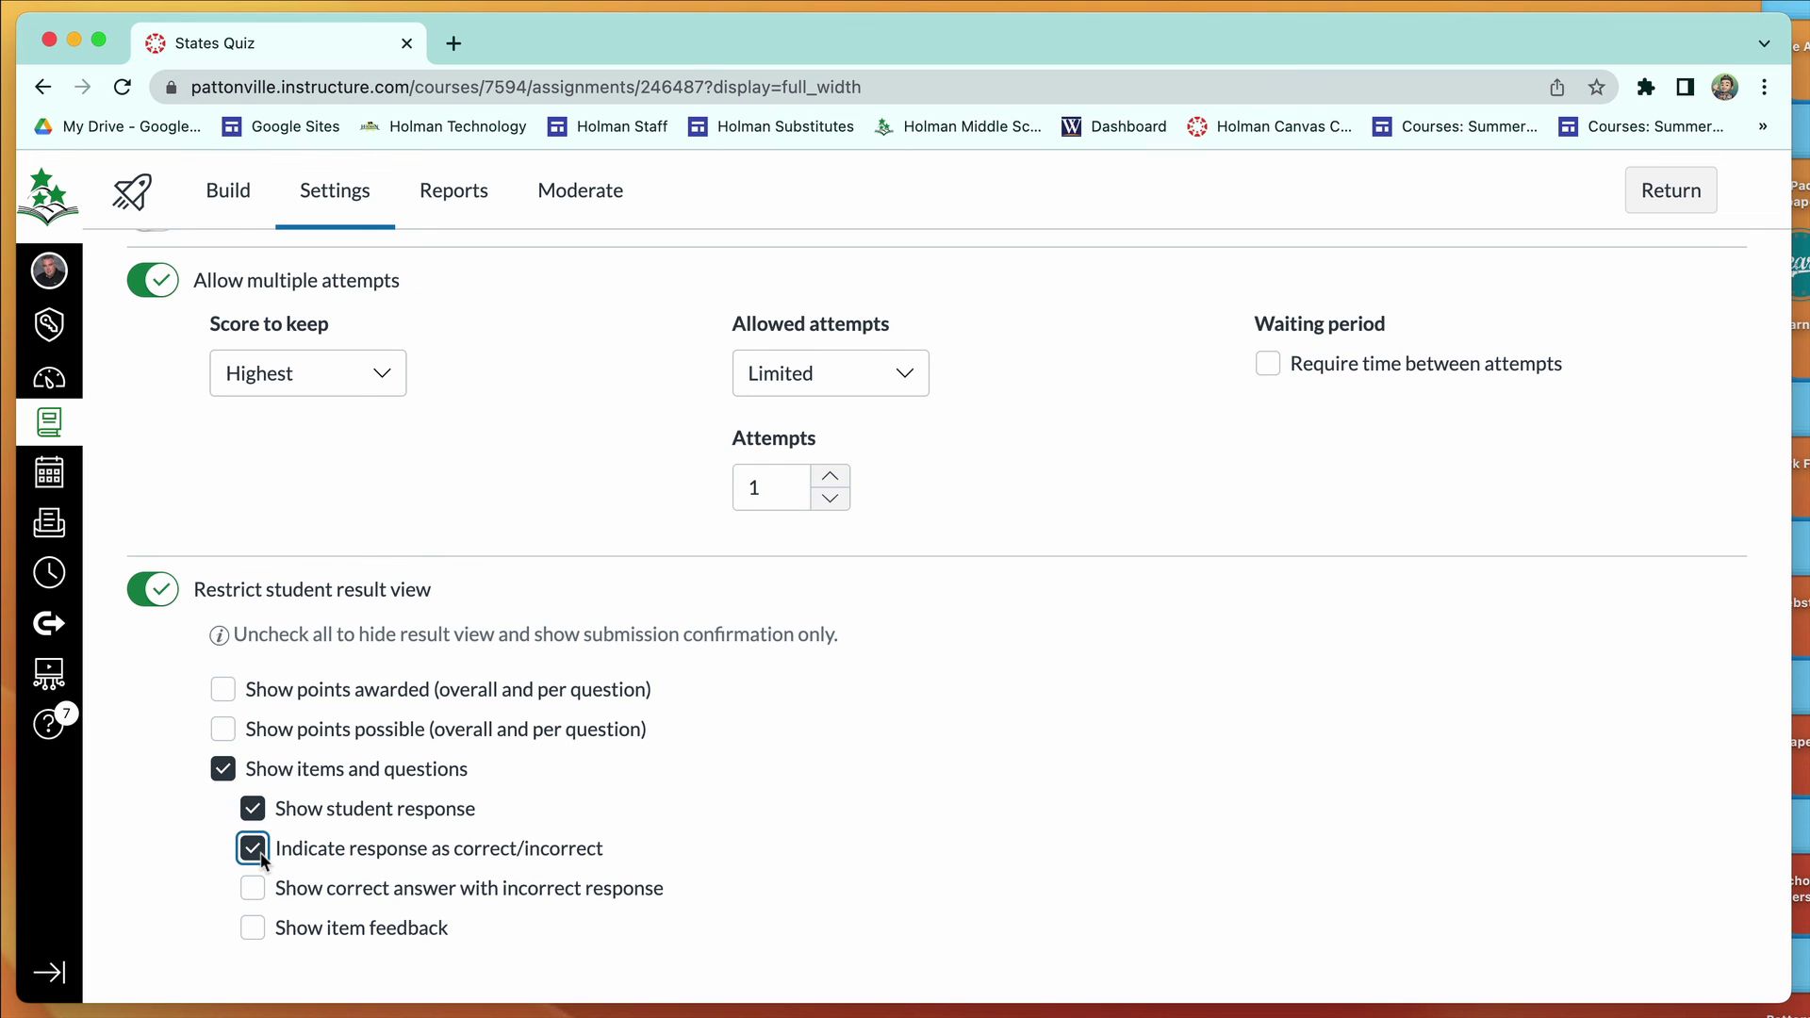
pyautogui.click(255, 850)
pyautogui.click(253, 809)
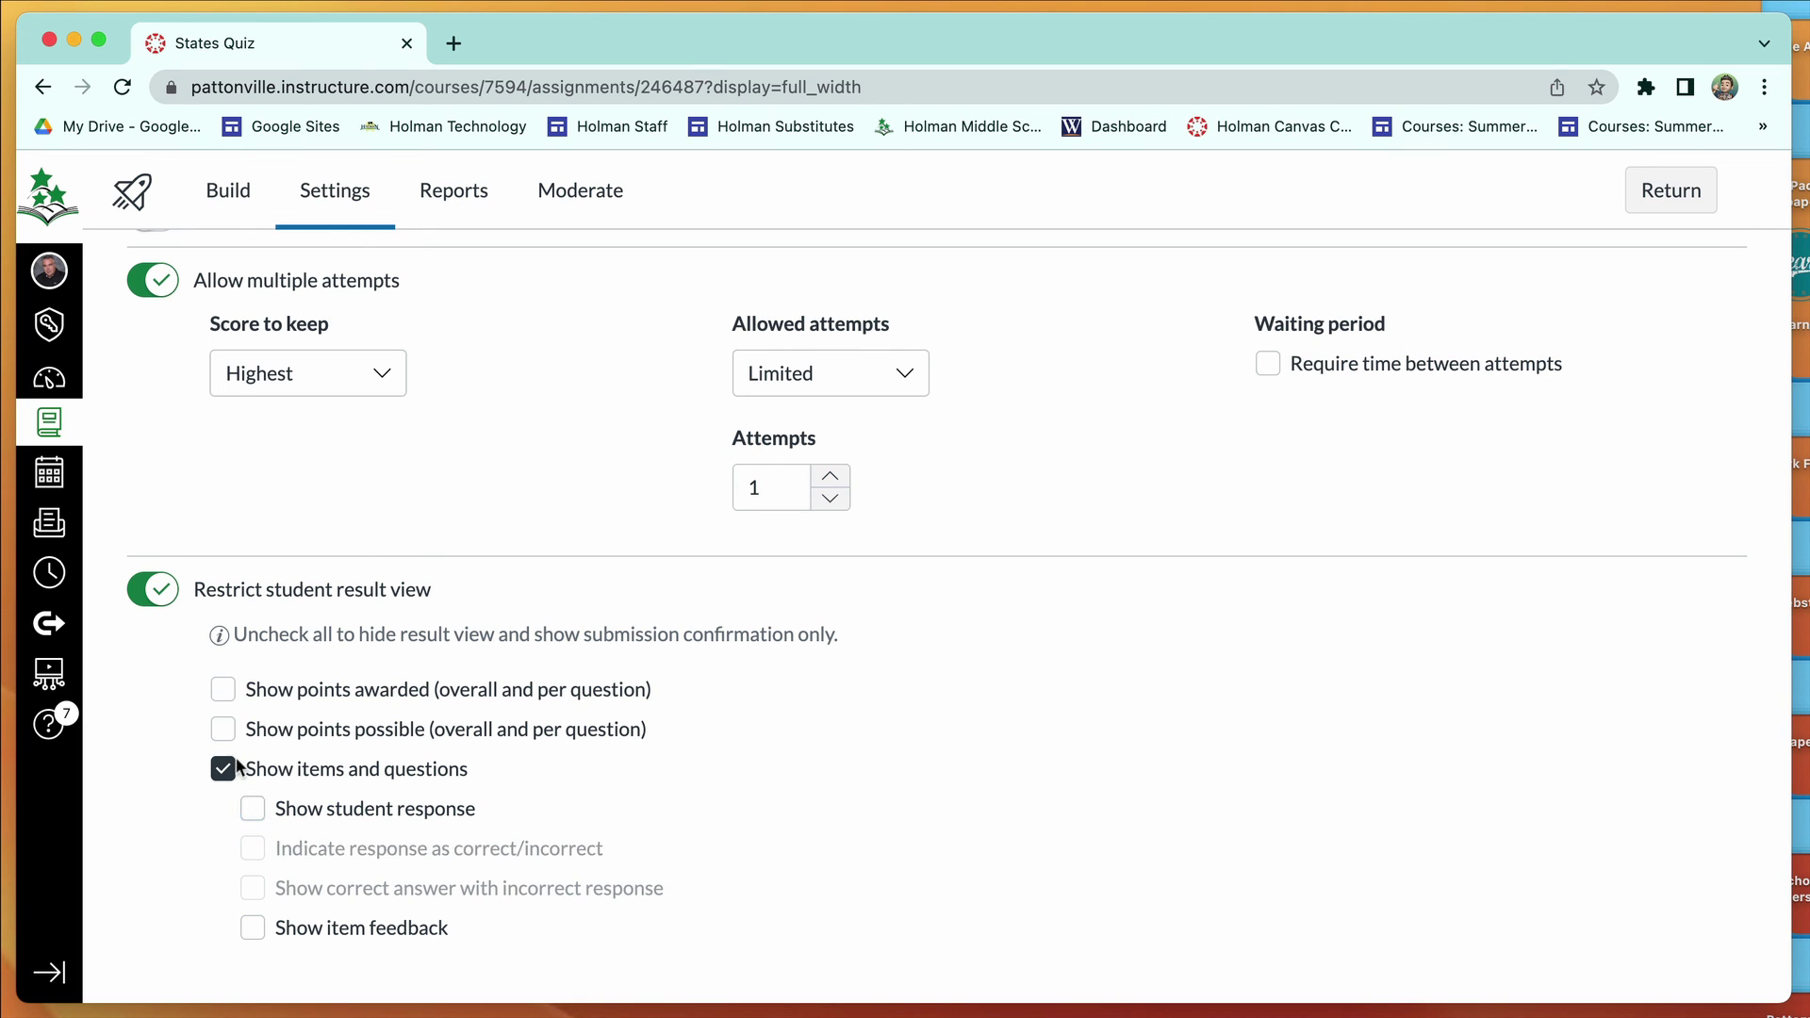
pyautogui.click(226, 768)
# View the quiz's Reports page, and examine the Moderate page's student list and the first student's additional attempts and time adjustment options.
pyautogui.click(347, 192)
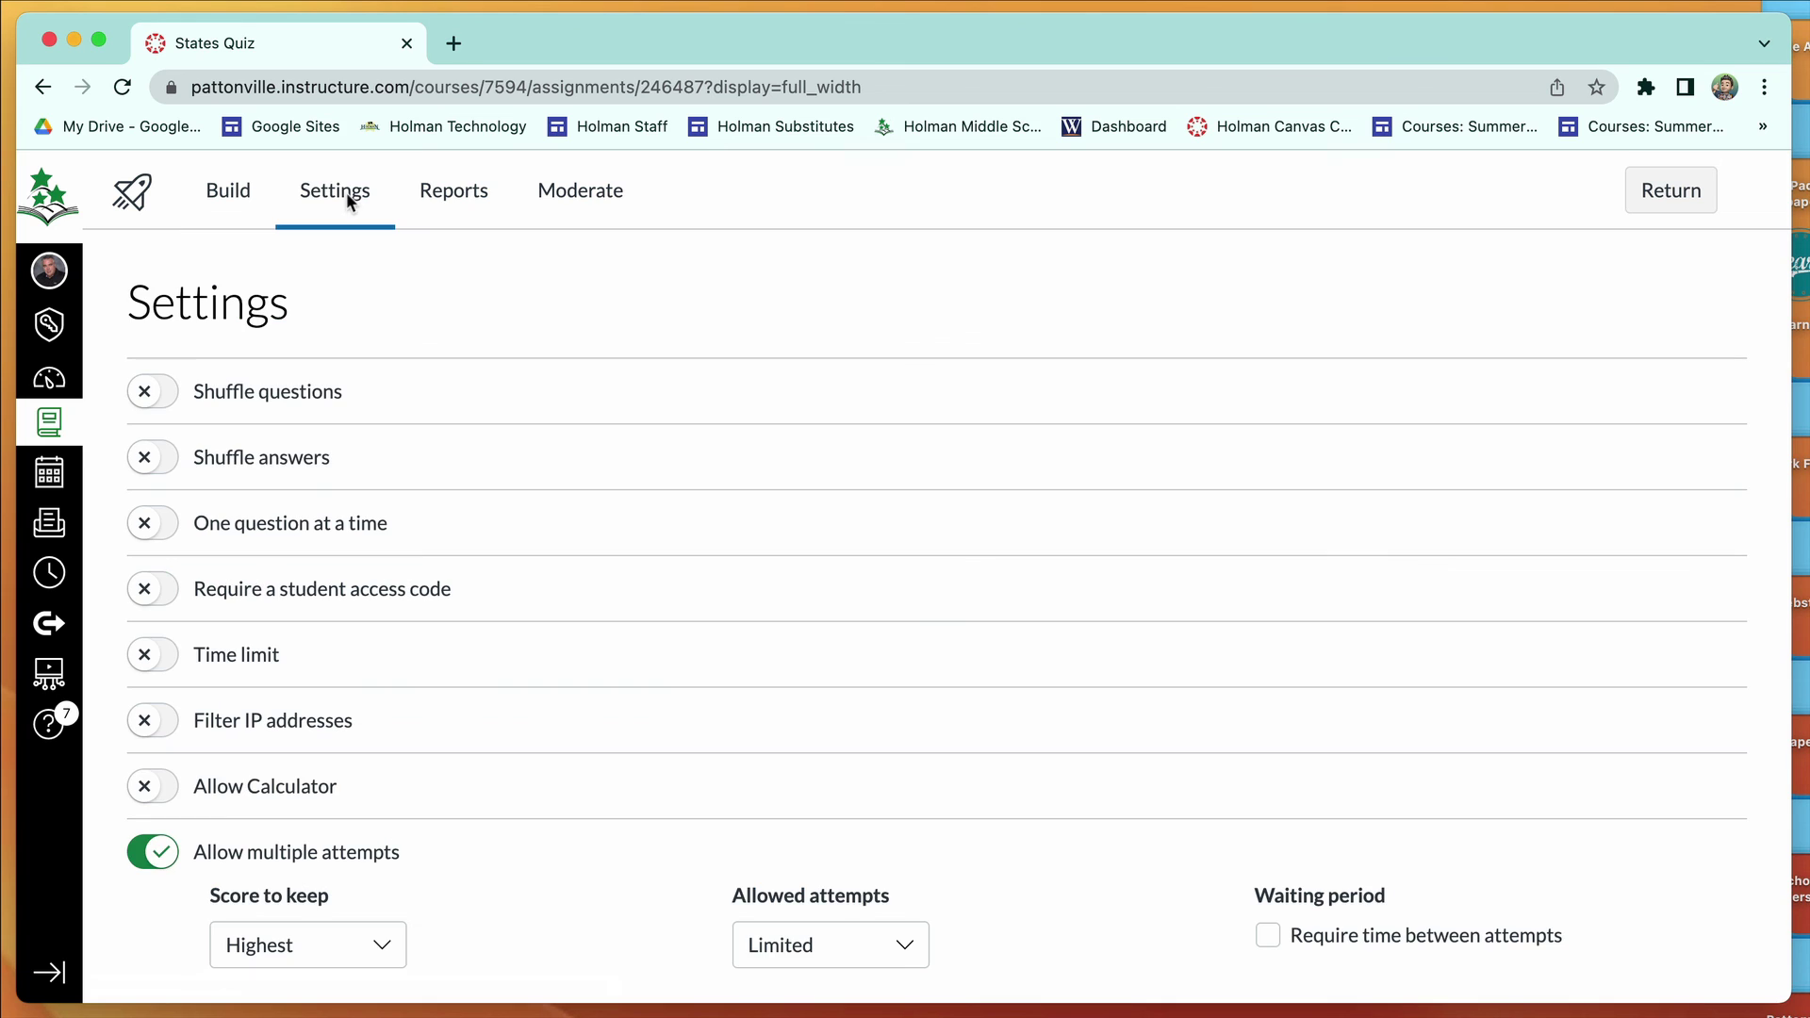
pyautogui.click(468, 210)
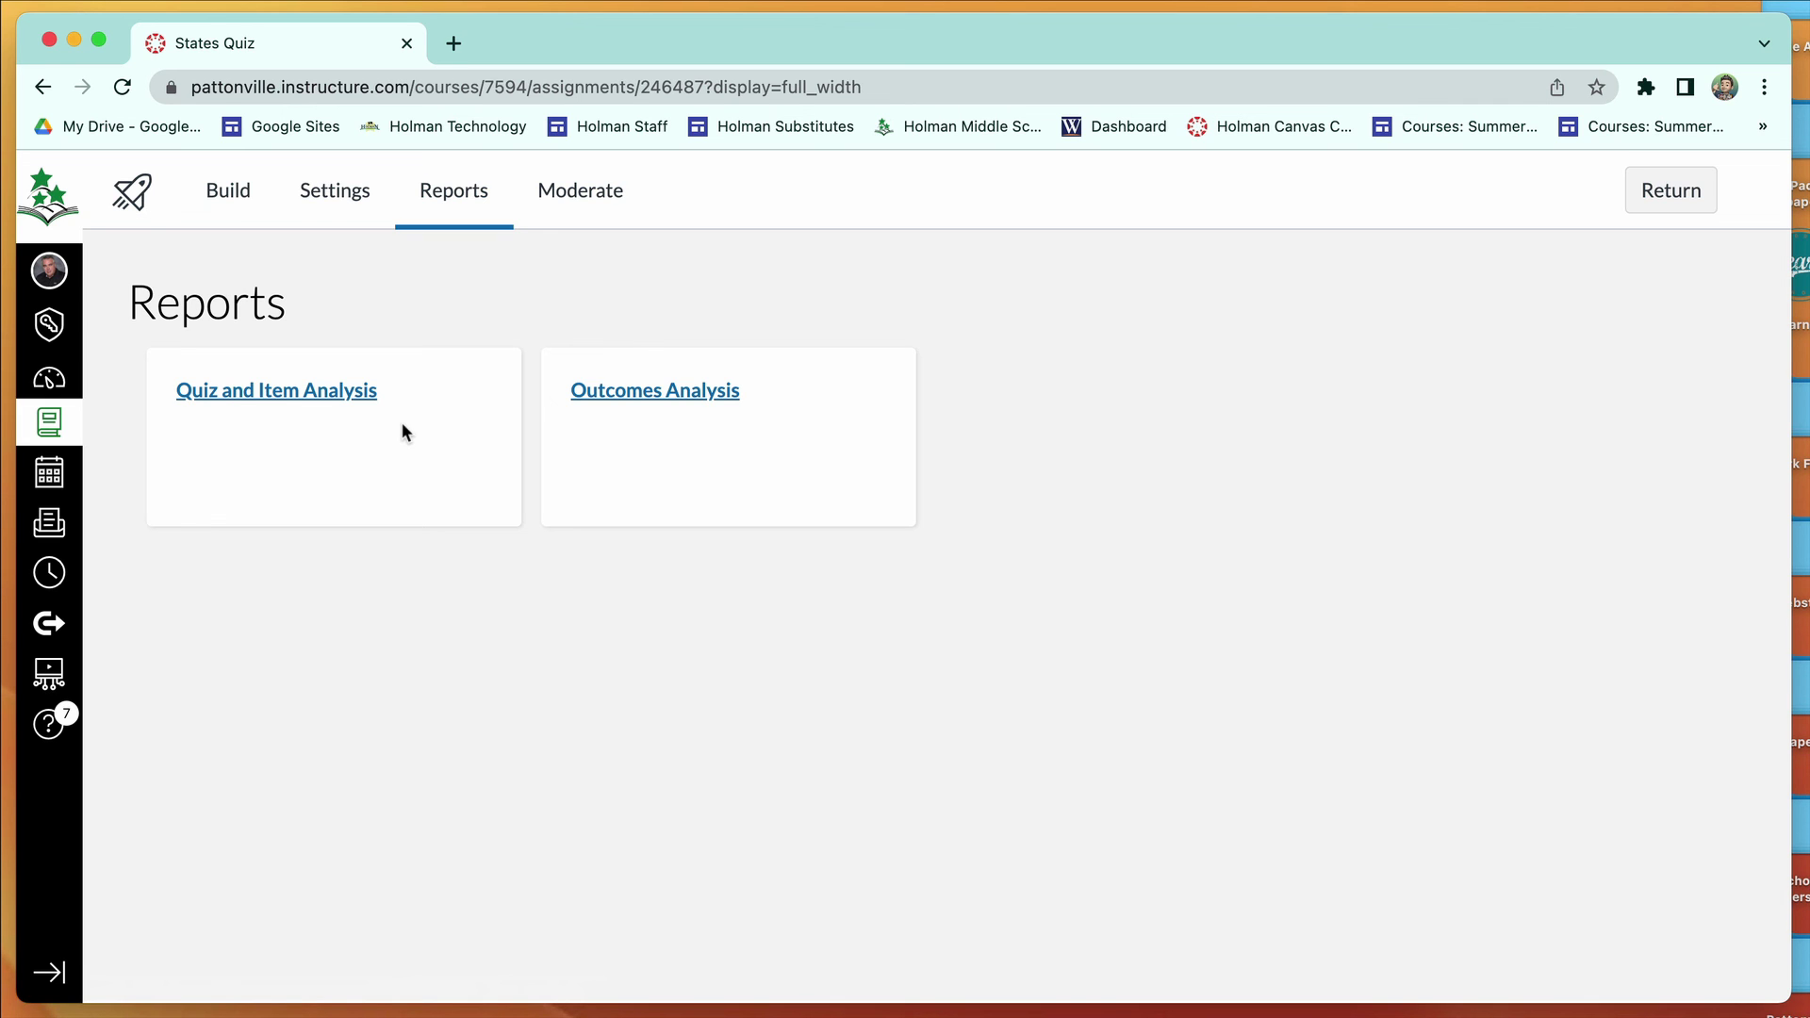
pyautogui.click(585, 192)
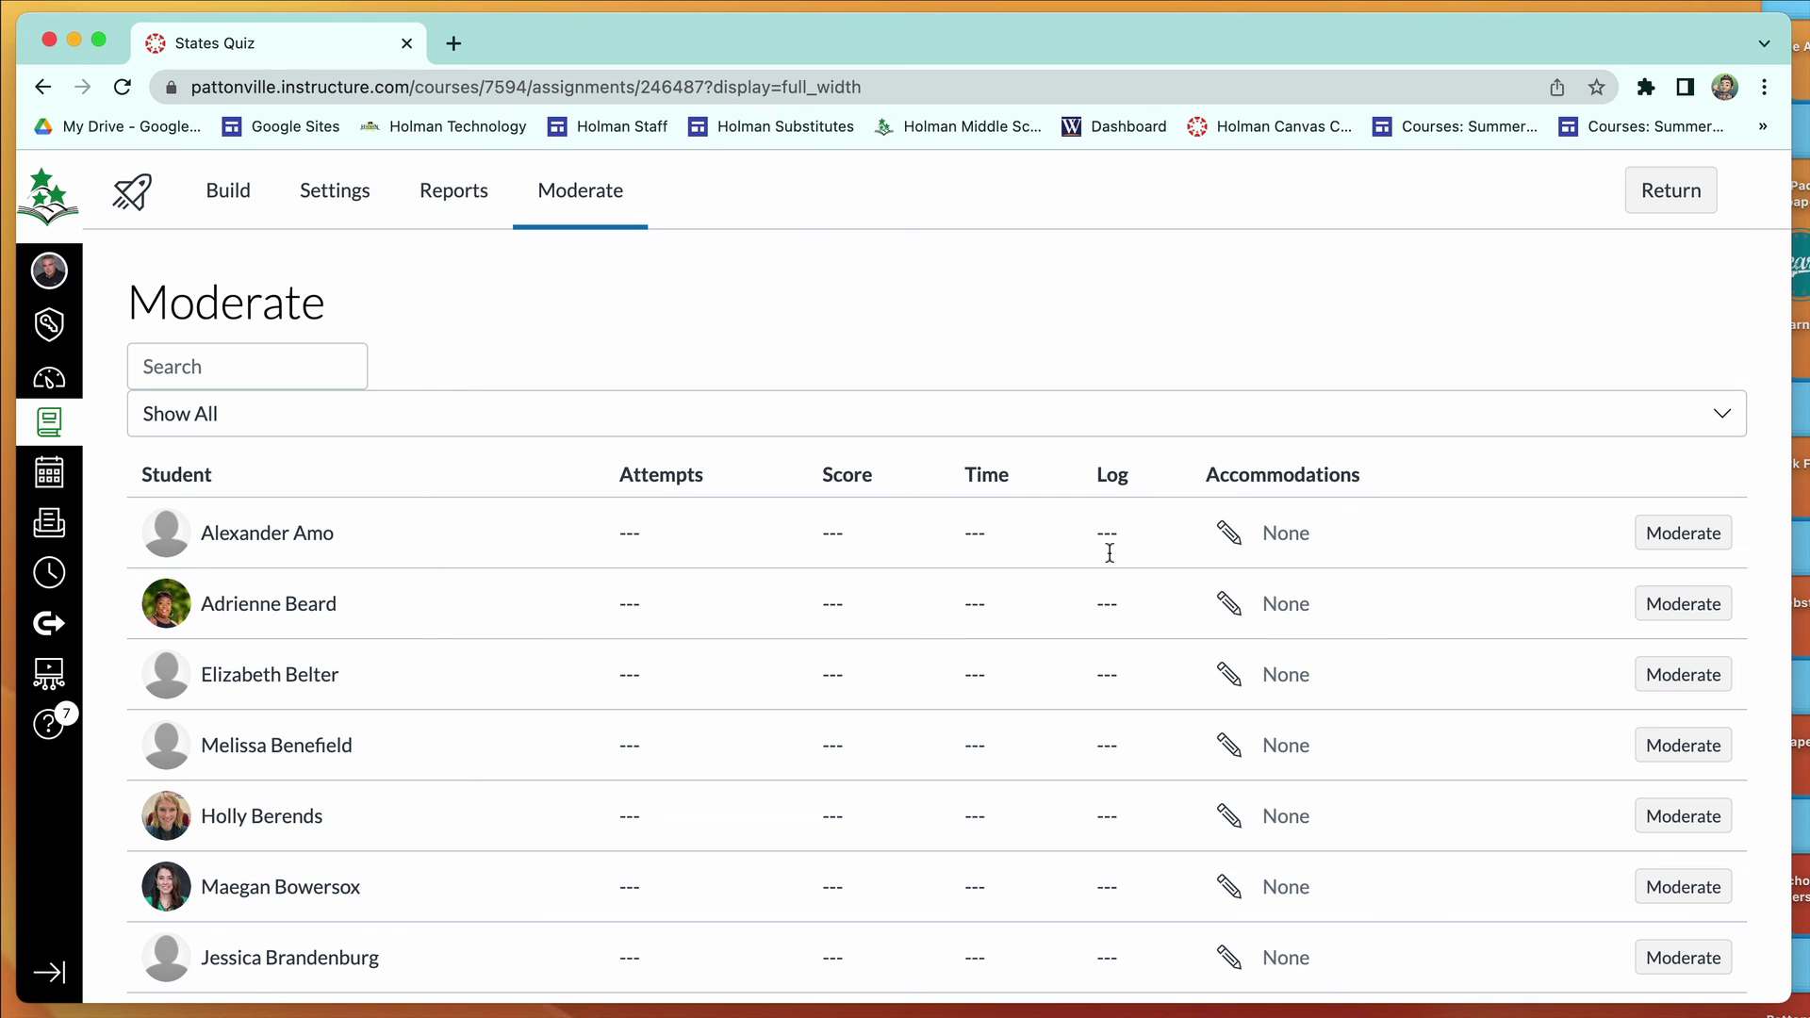
pyautogui.scroll(-5, 1124, 773)
pyautogui.scroll(5, 1124, 774)
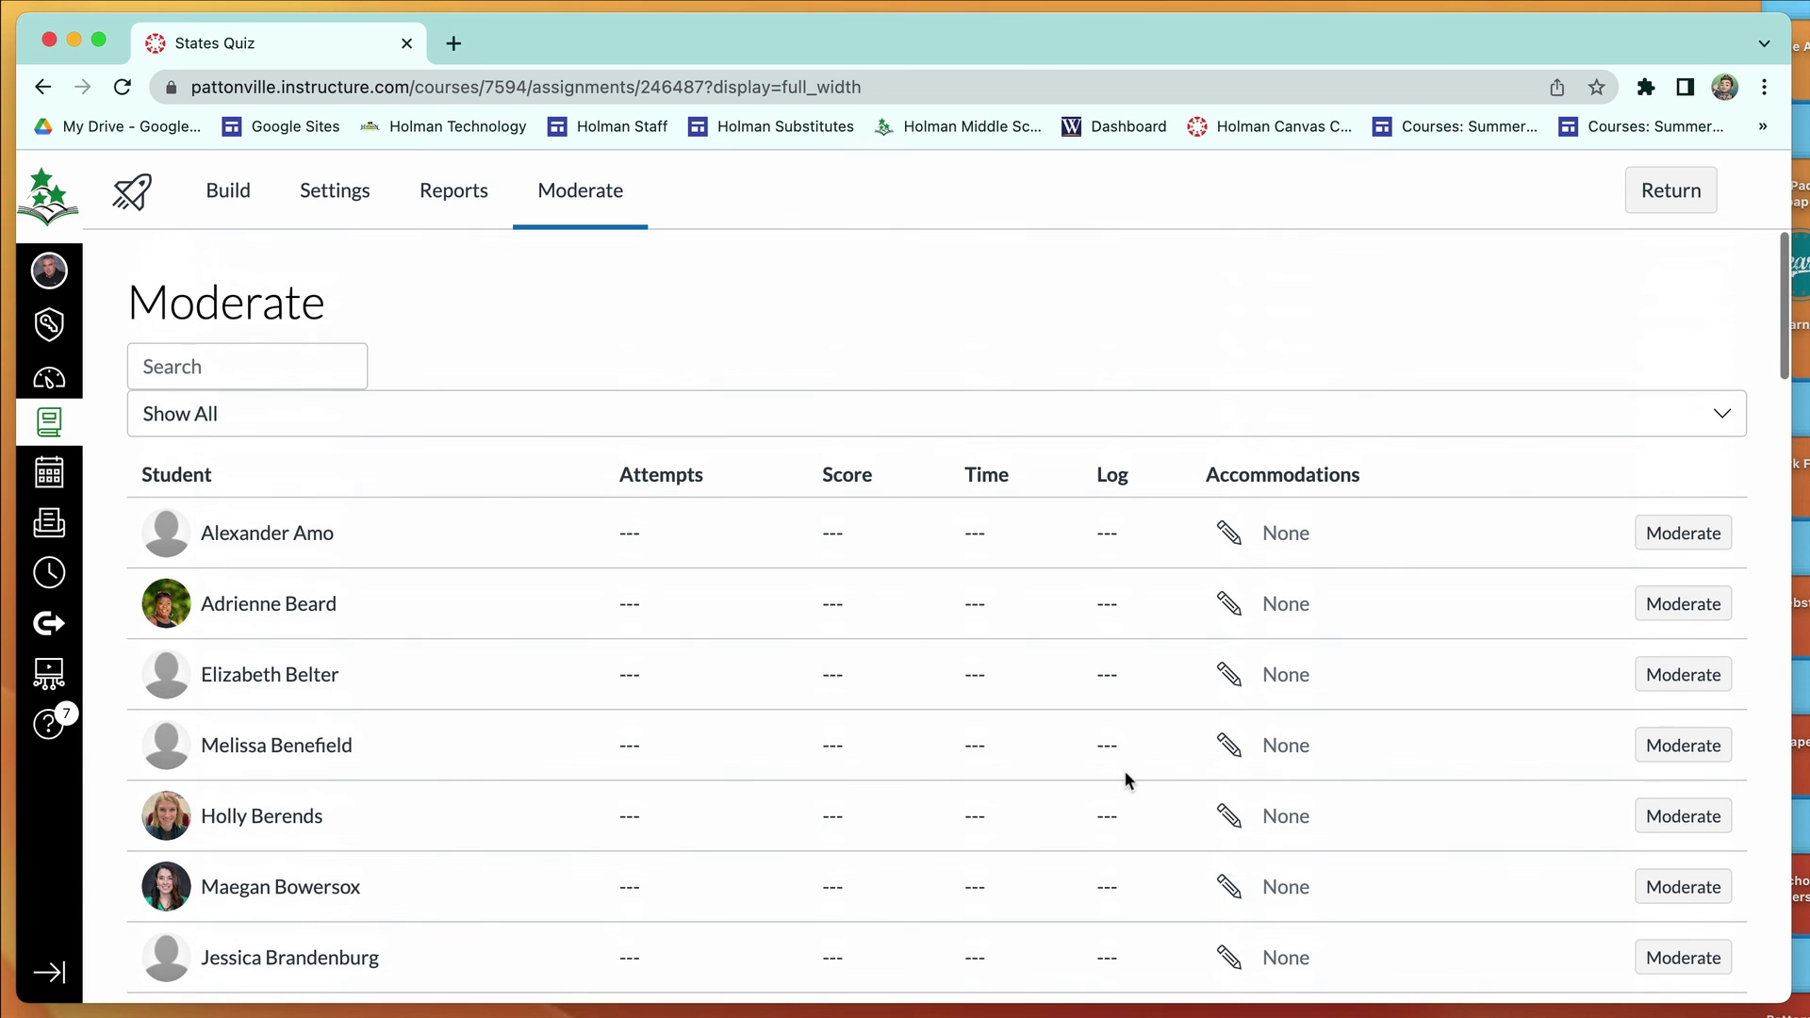
pyautogui.click(1692, 536)
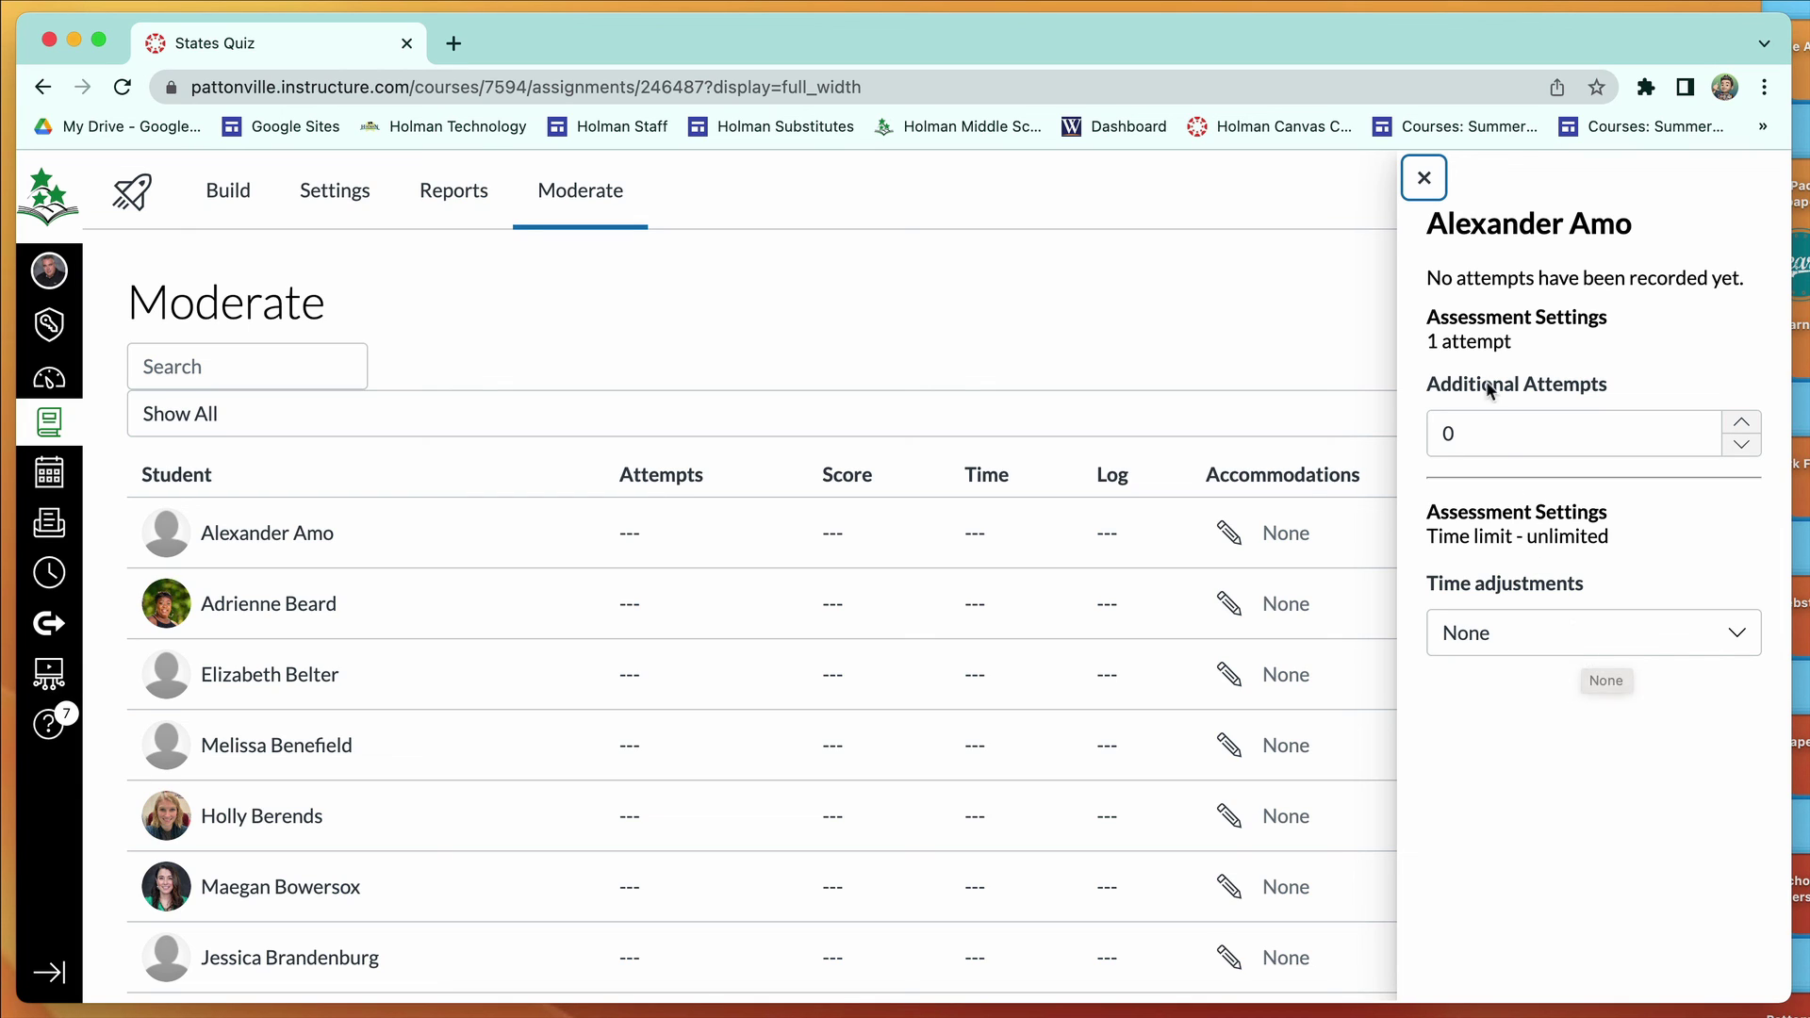
pyautogui.click(1425, 179)
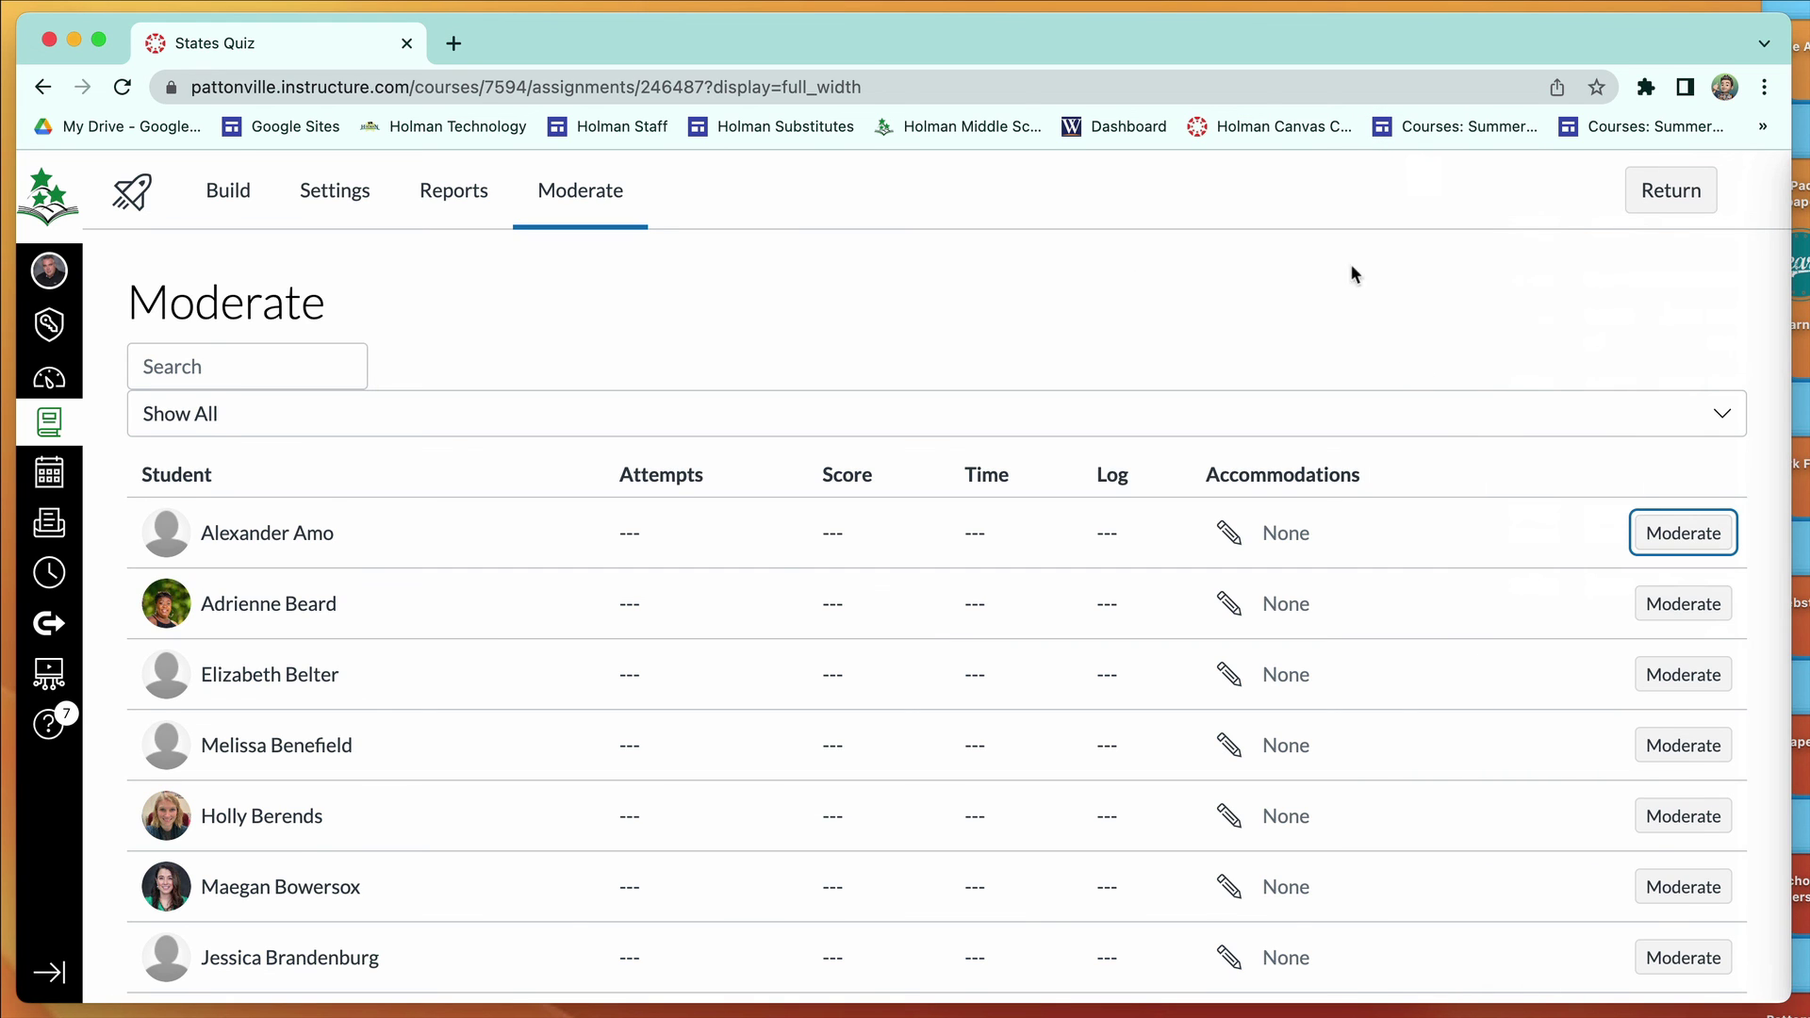
# Return to the course's quiz list and publish the States Quiz and the Unnamed Quiz.
pyautogui.click(1674, 194)
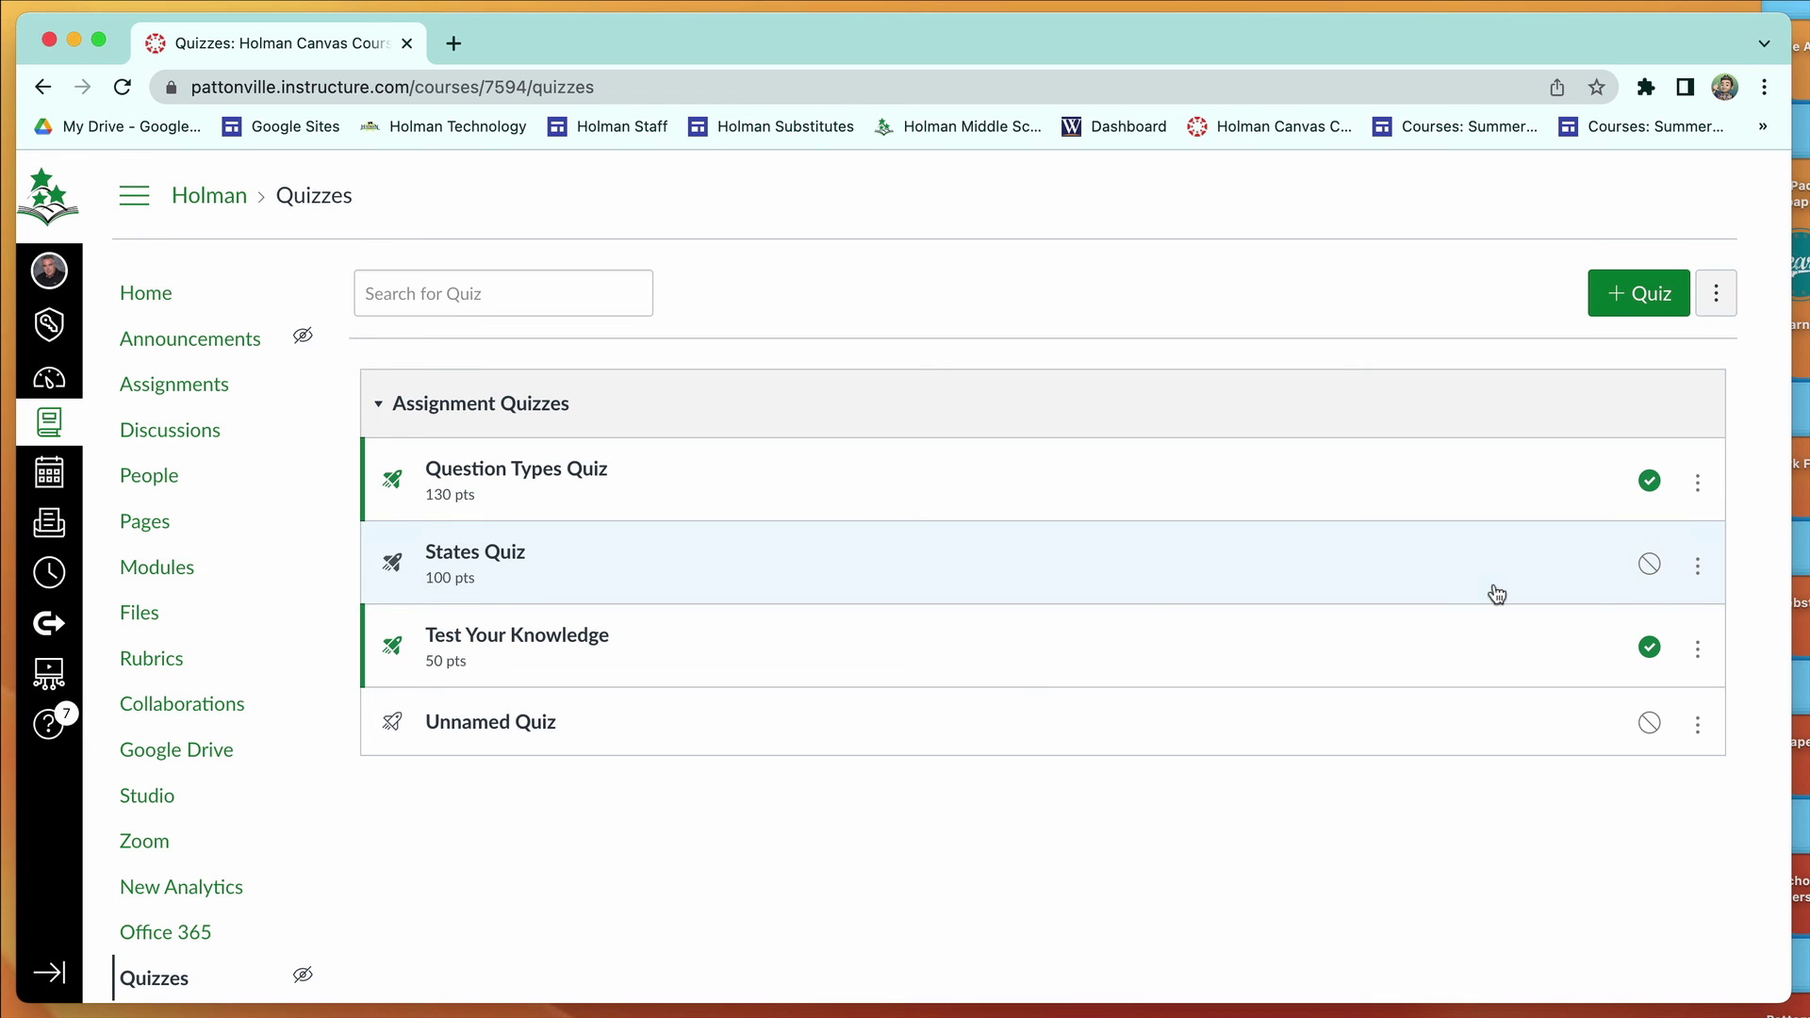
pyautogui.click(1650, 564)
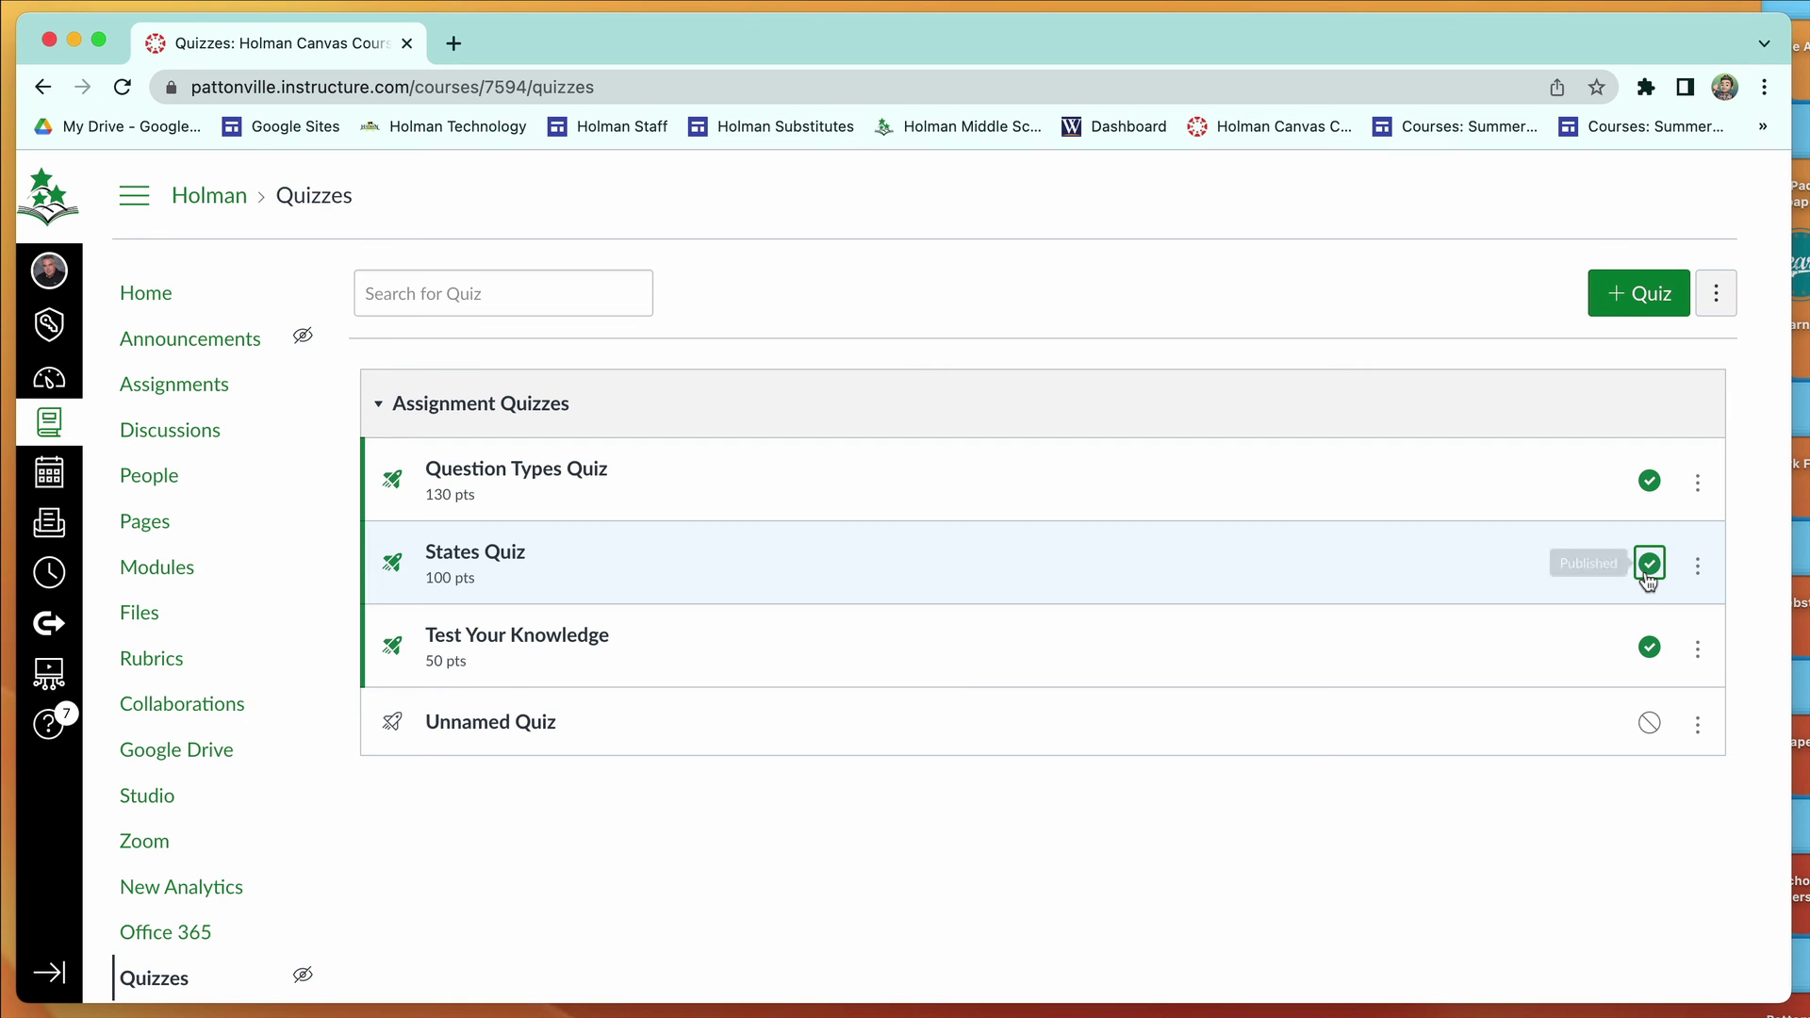
pyautogui.click(1649, 723)
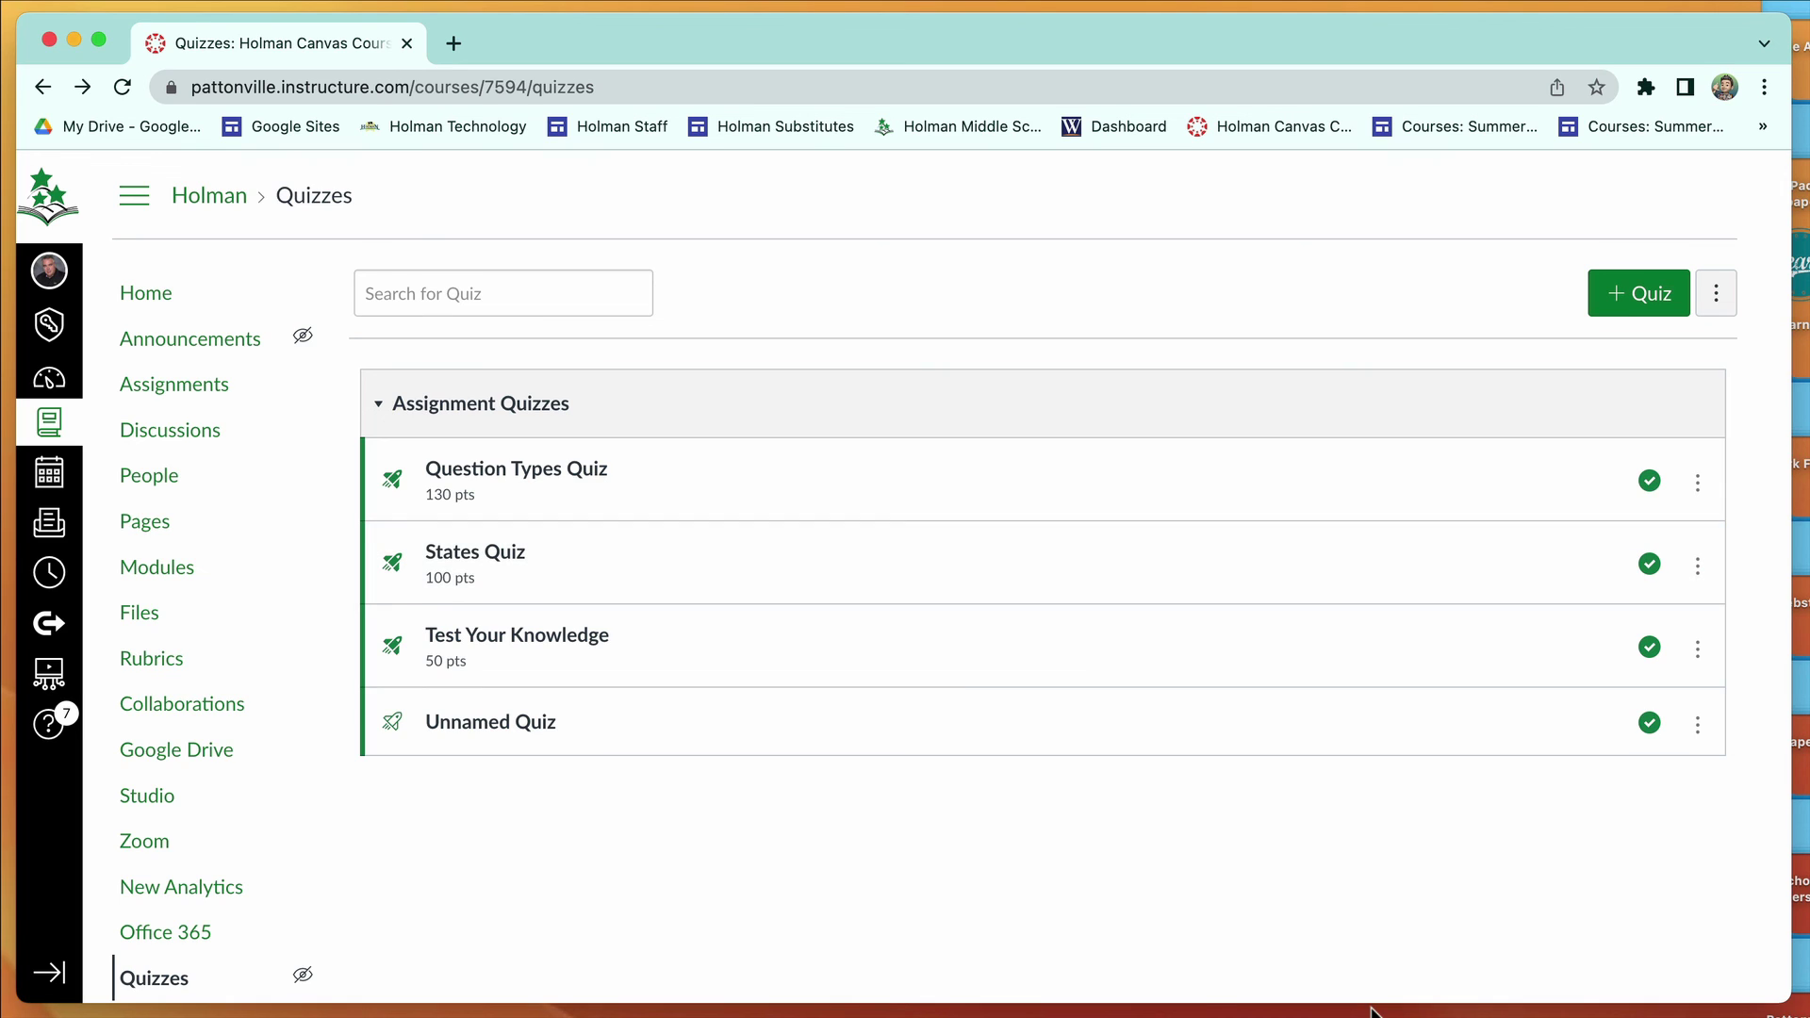